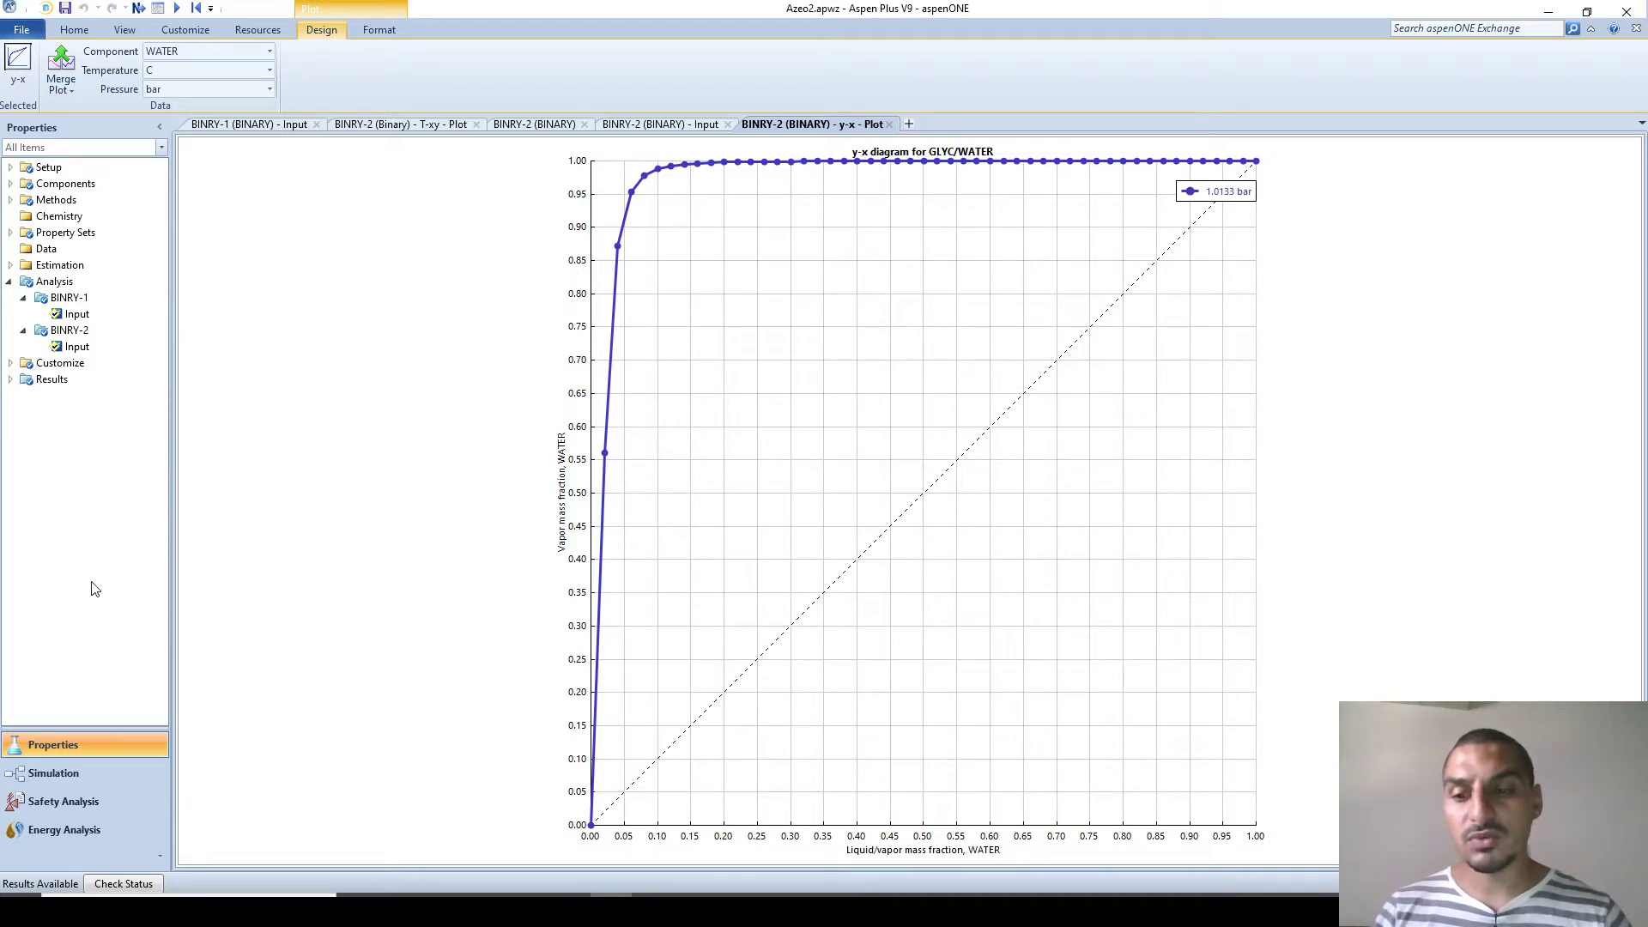
Step: Switch to the simulation environment and review the GLY-REC column's configuration and operating specifications
click(102, 784)
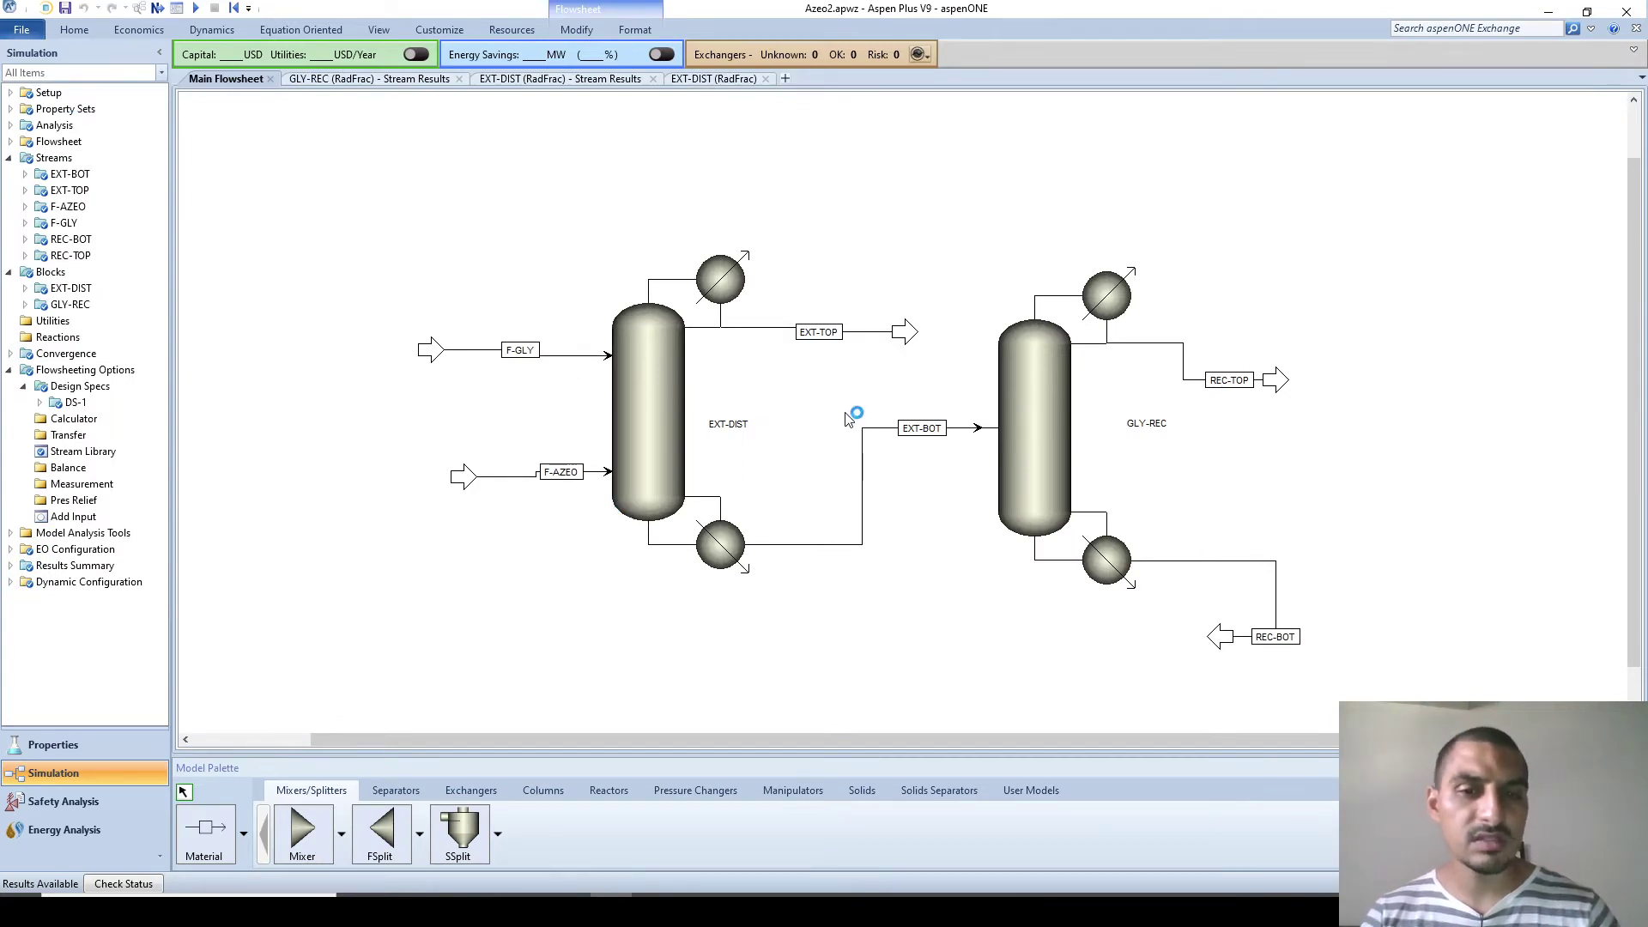
click(1022, 361)
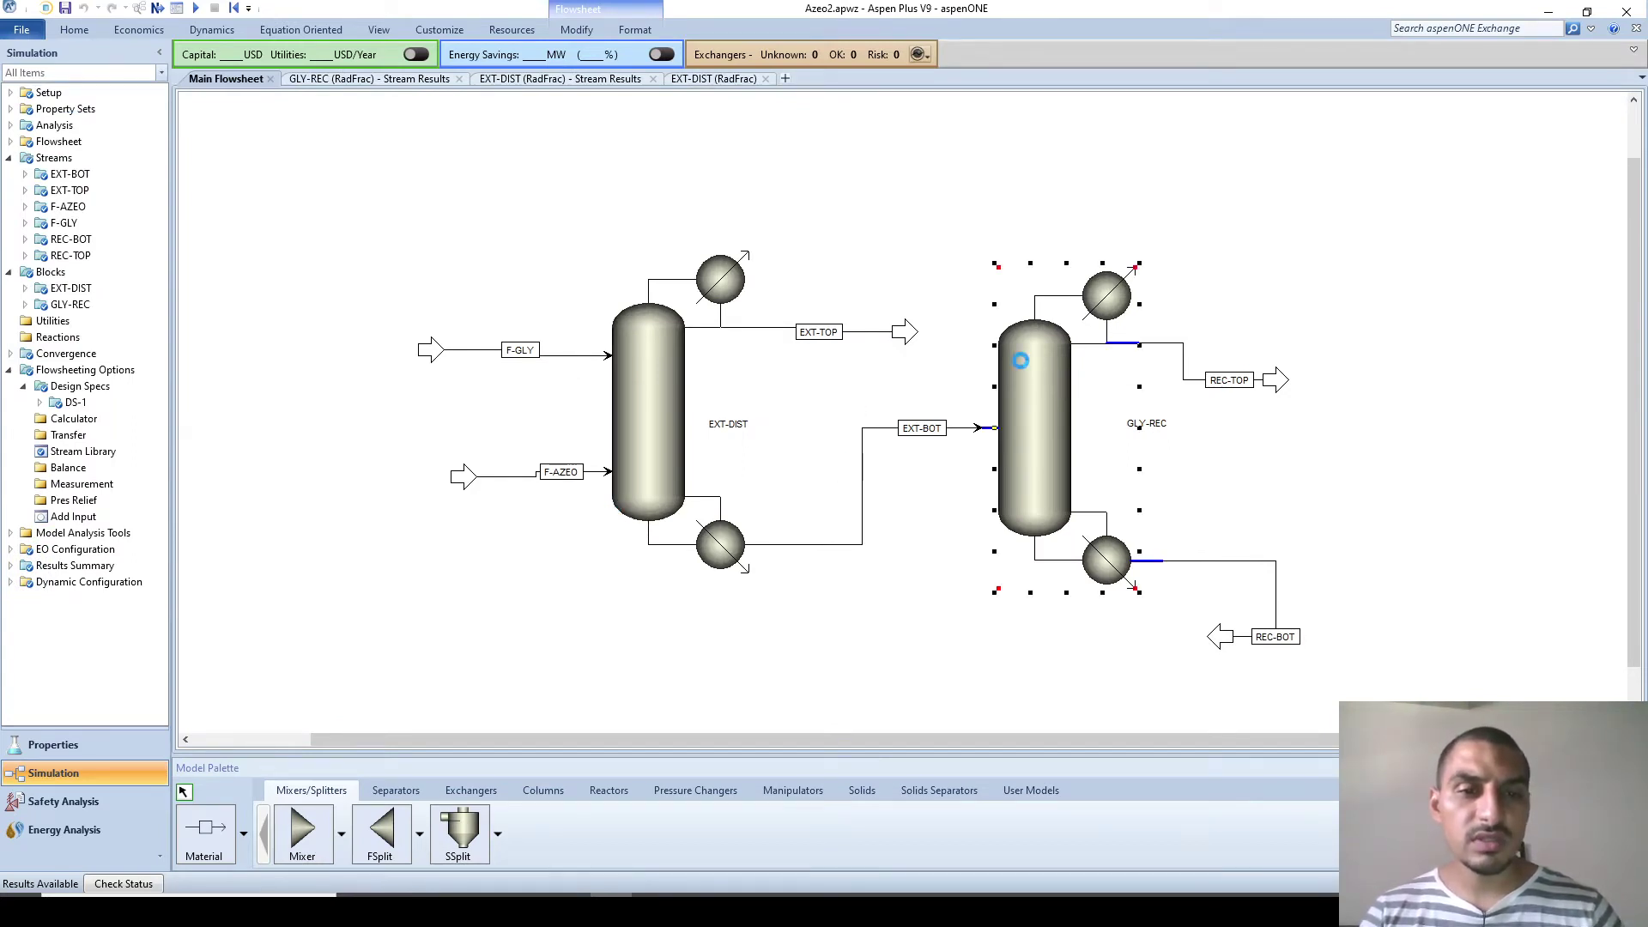
double_click(1021, 361)
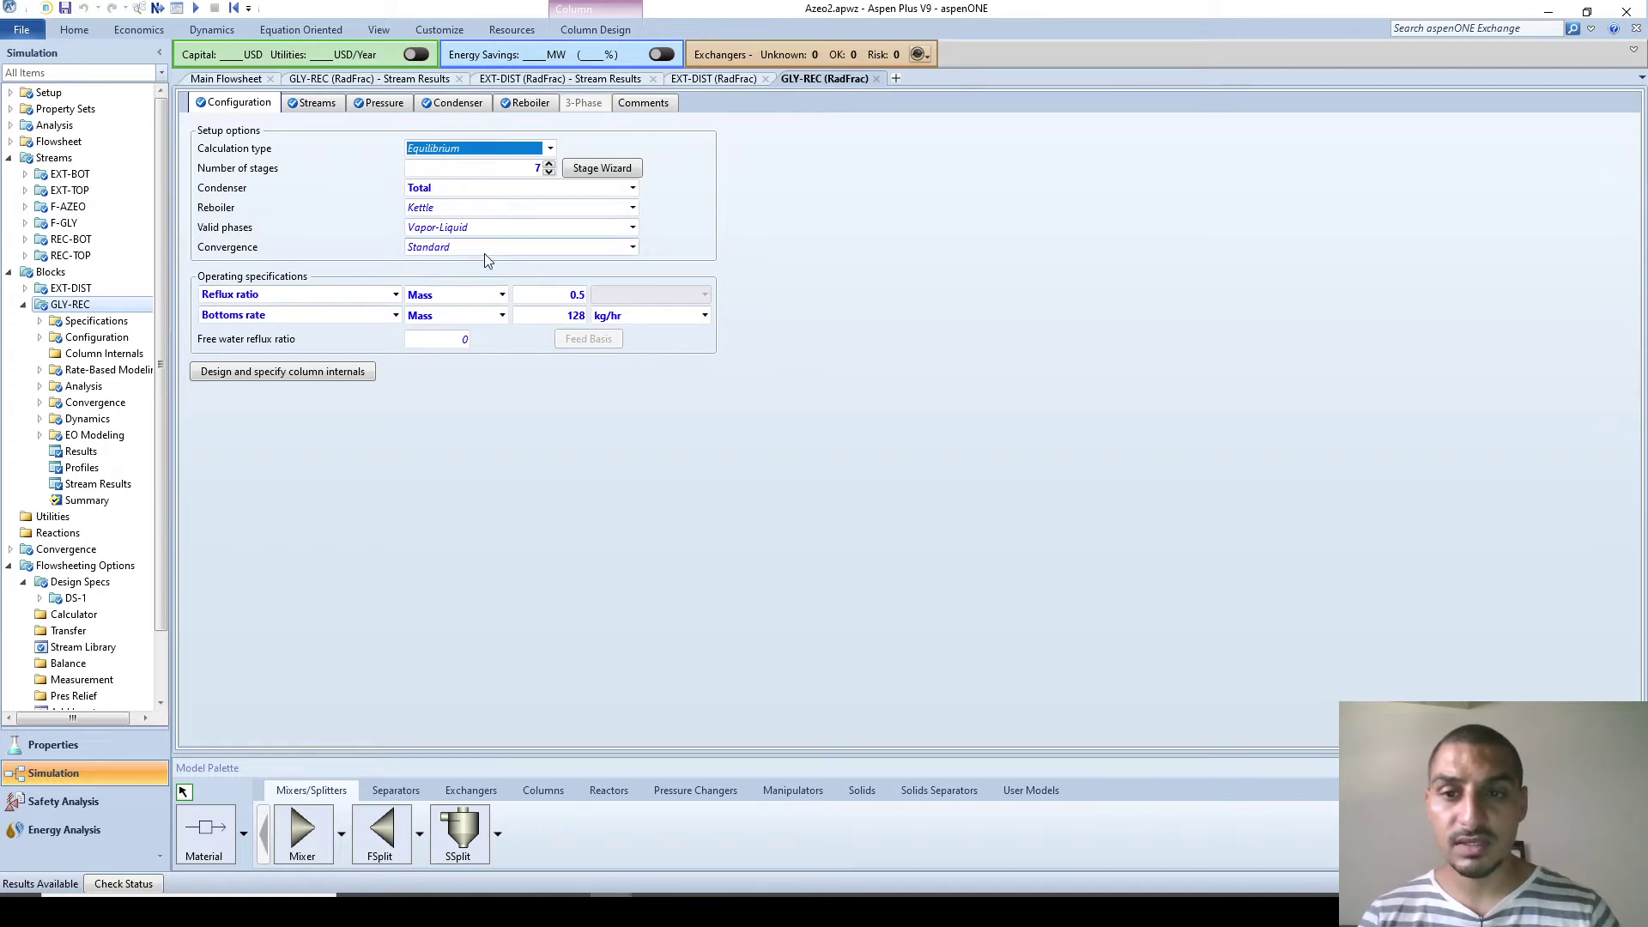
click(558, 295)
click(807, 444)
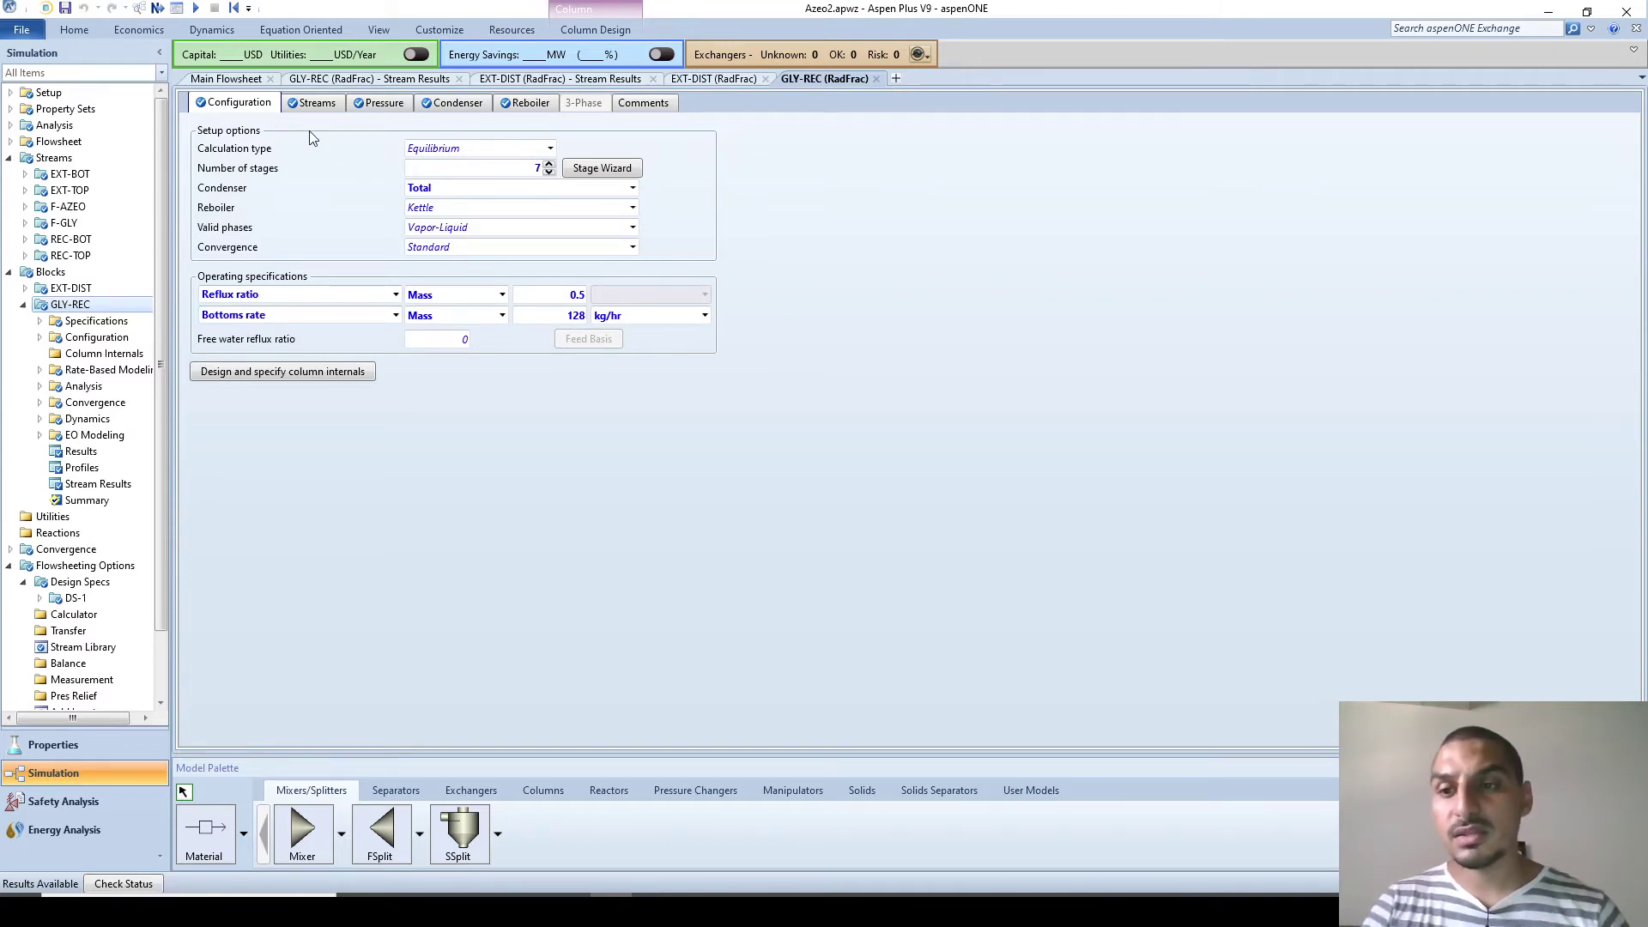
Step: Examine the GLY-REC stream results, expanding component mass flows and mass fractions to check the glycerol purity of REC-BOT
click(572, 81)
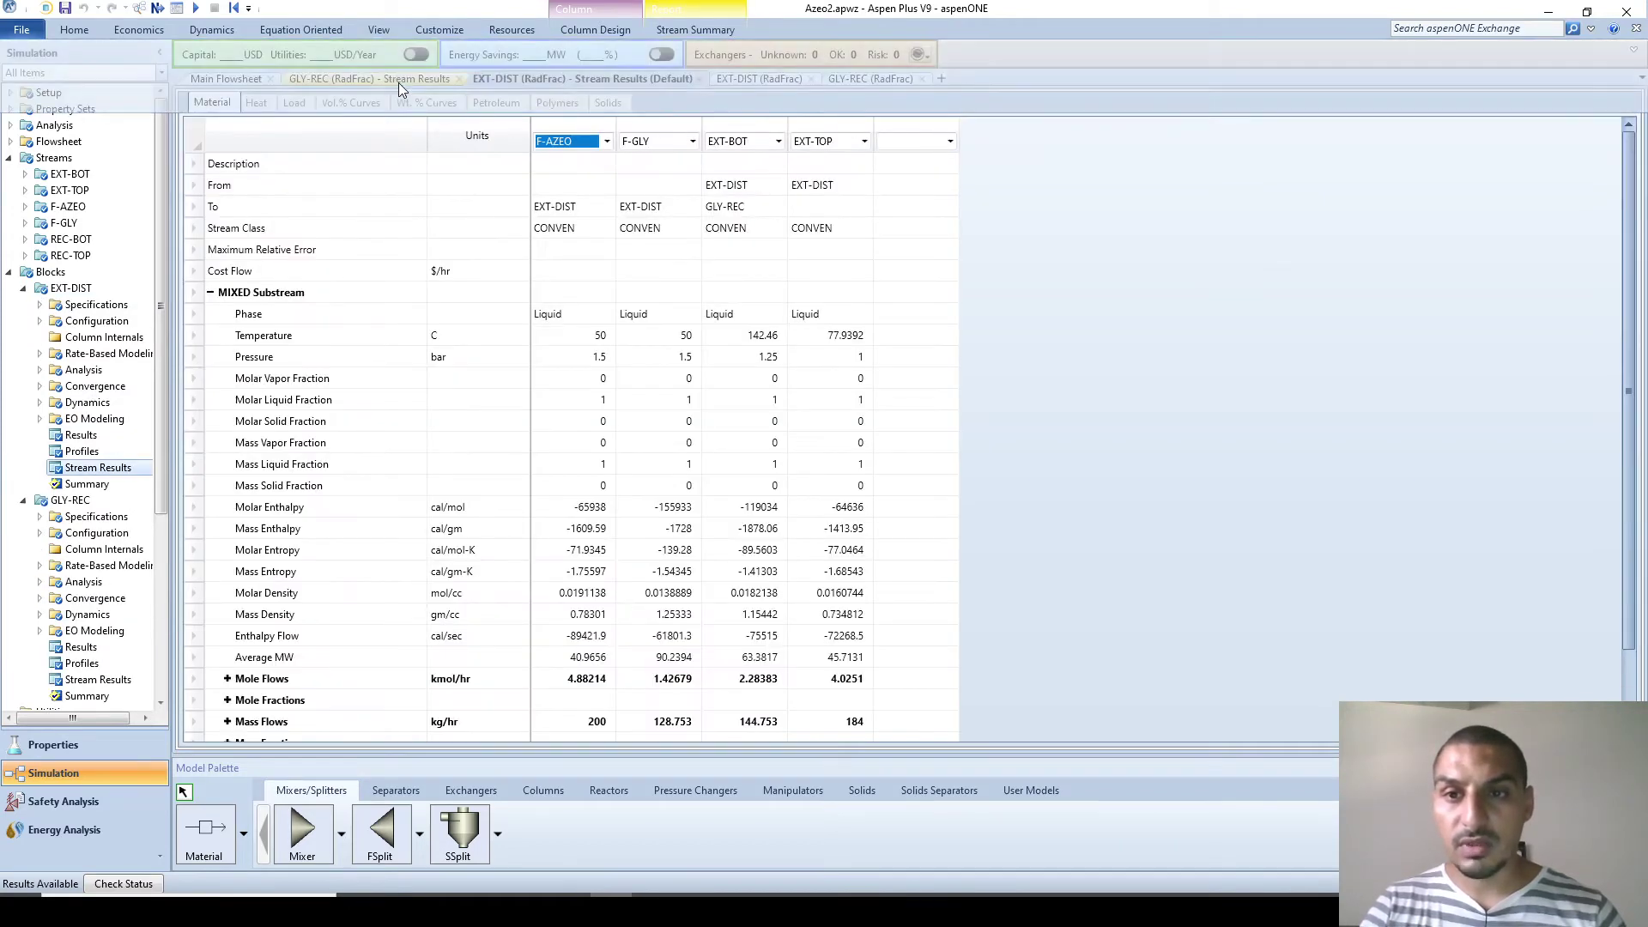
click(361, 79)
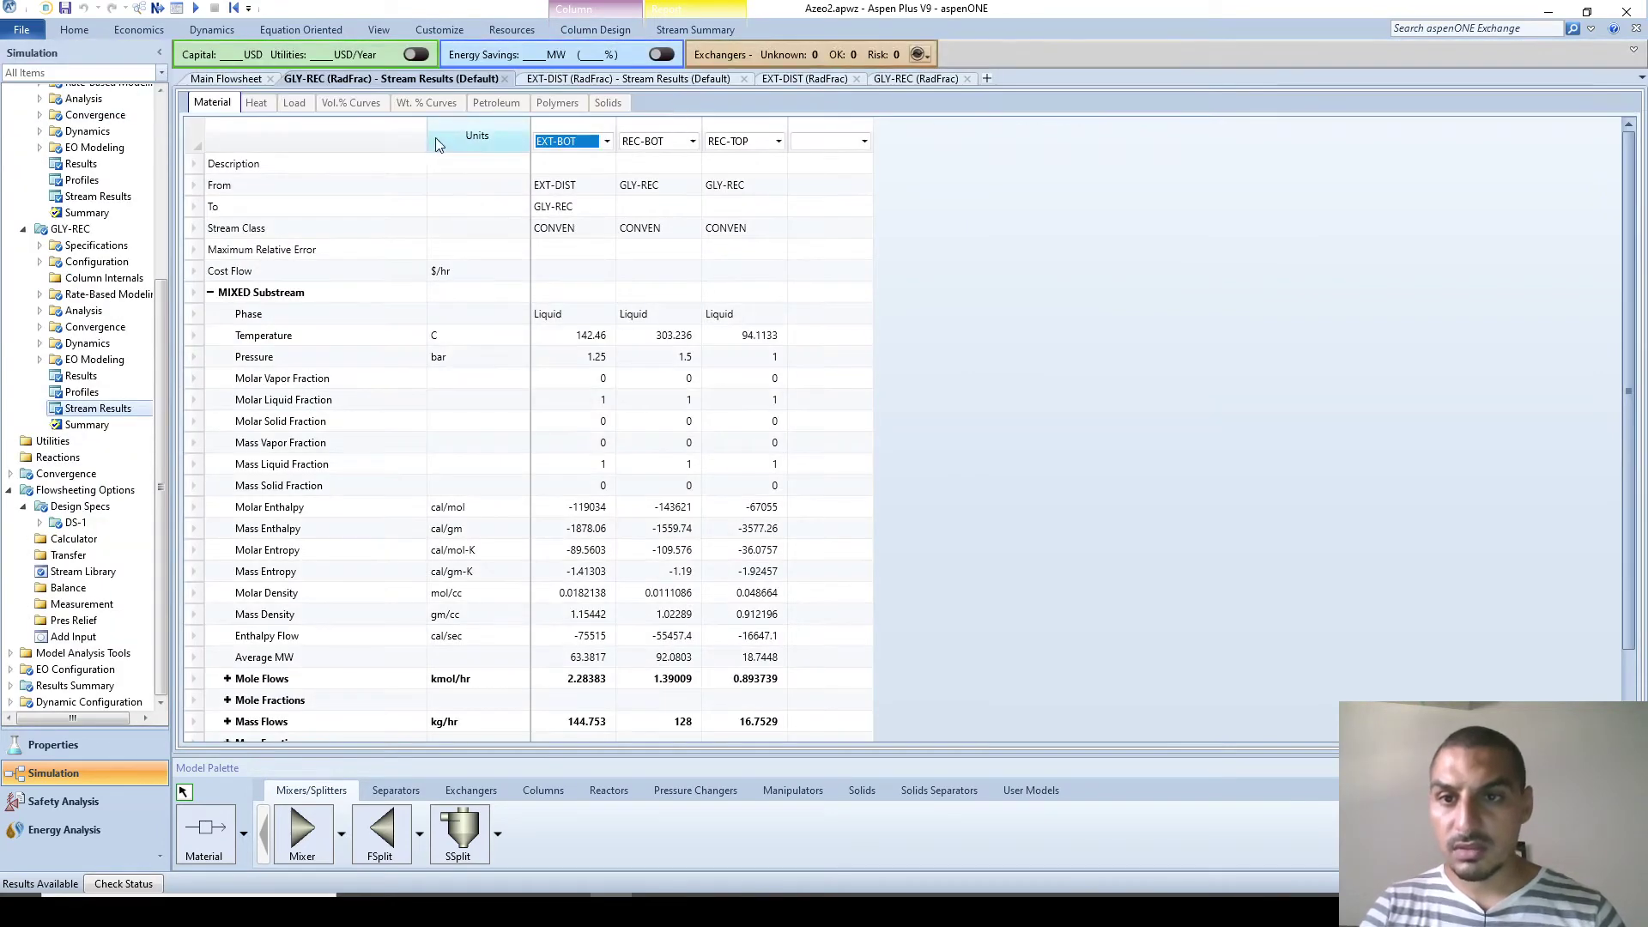
scroll(790, 576, down, 2)
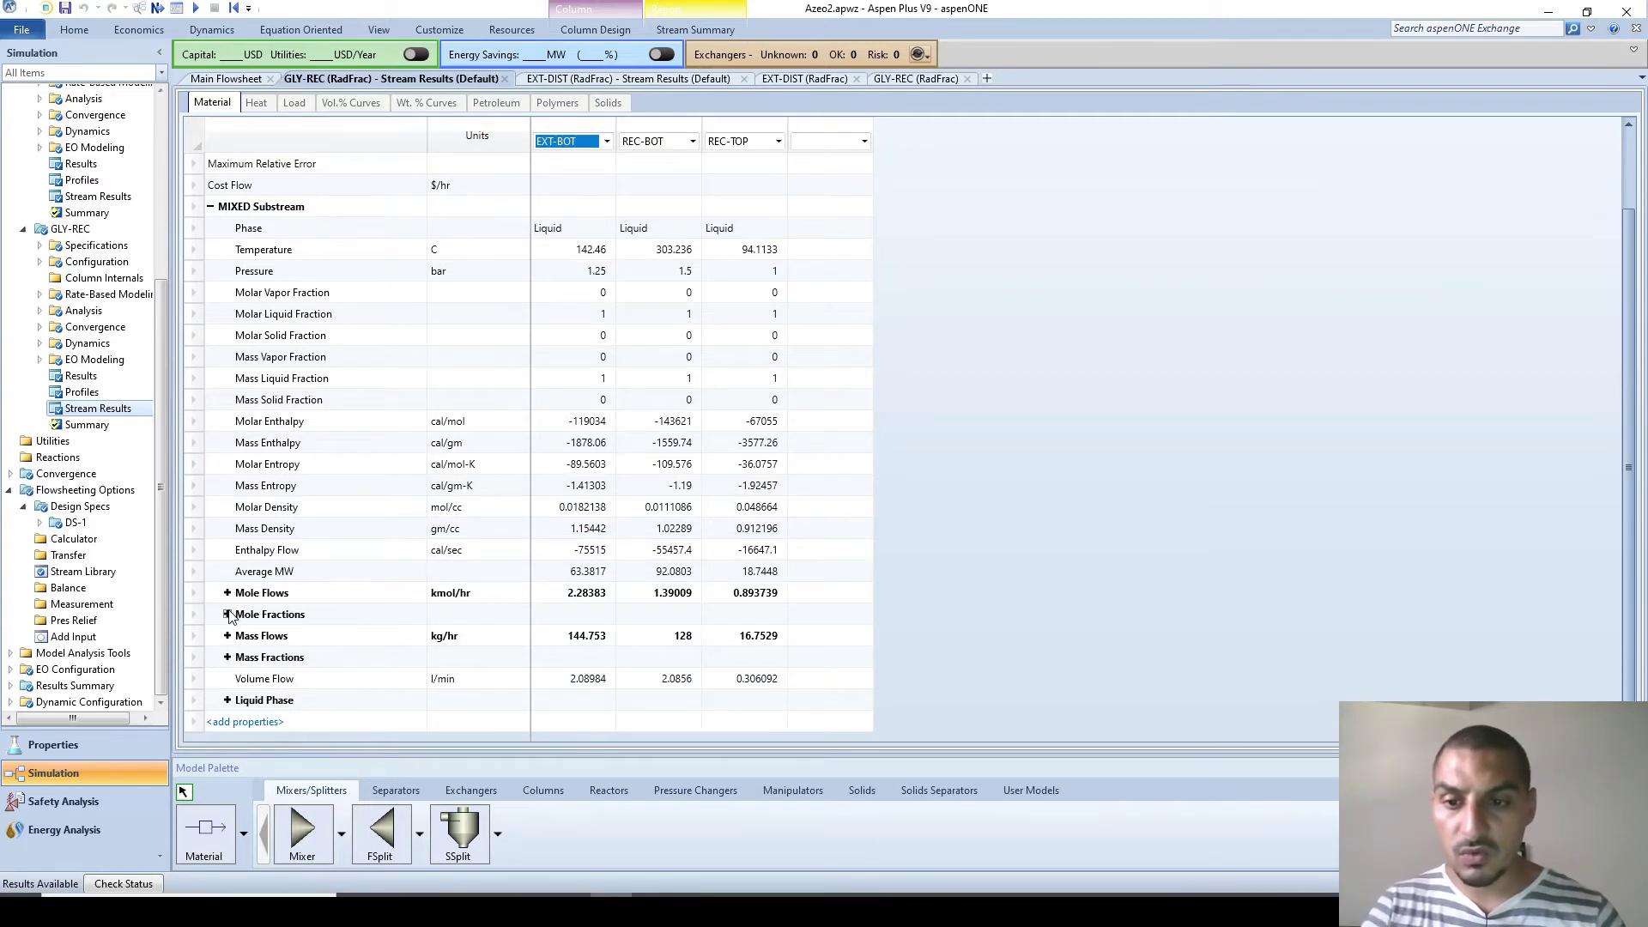
click(229, 639)
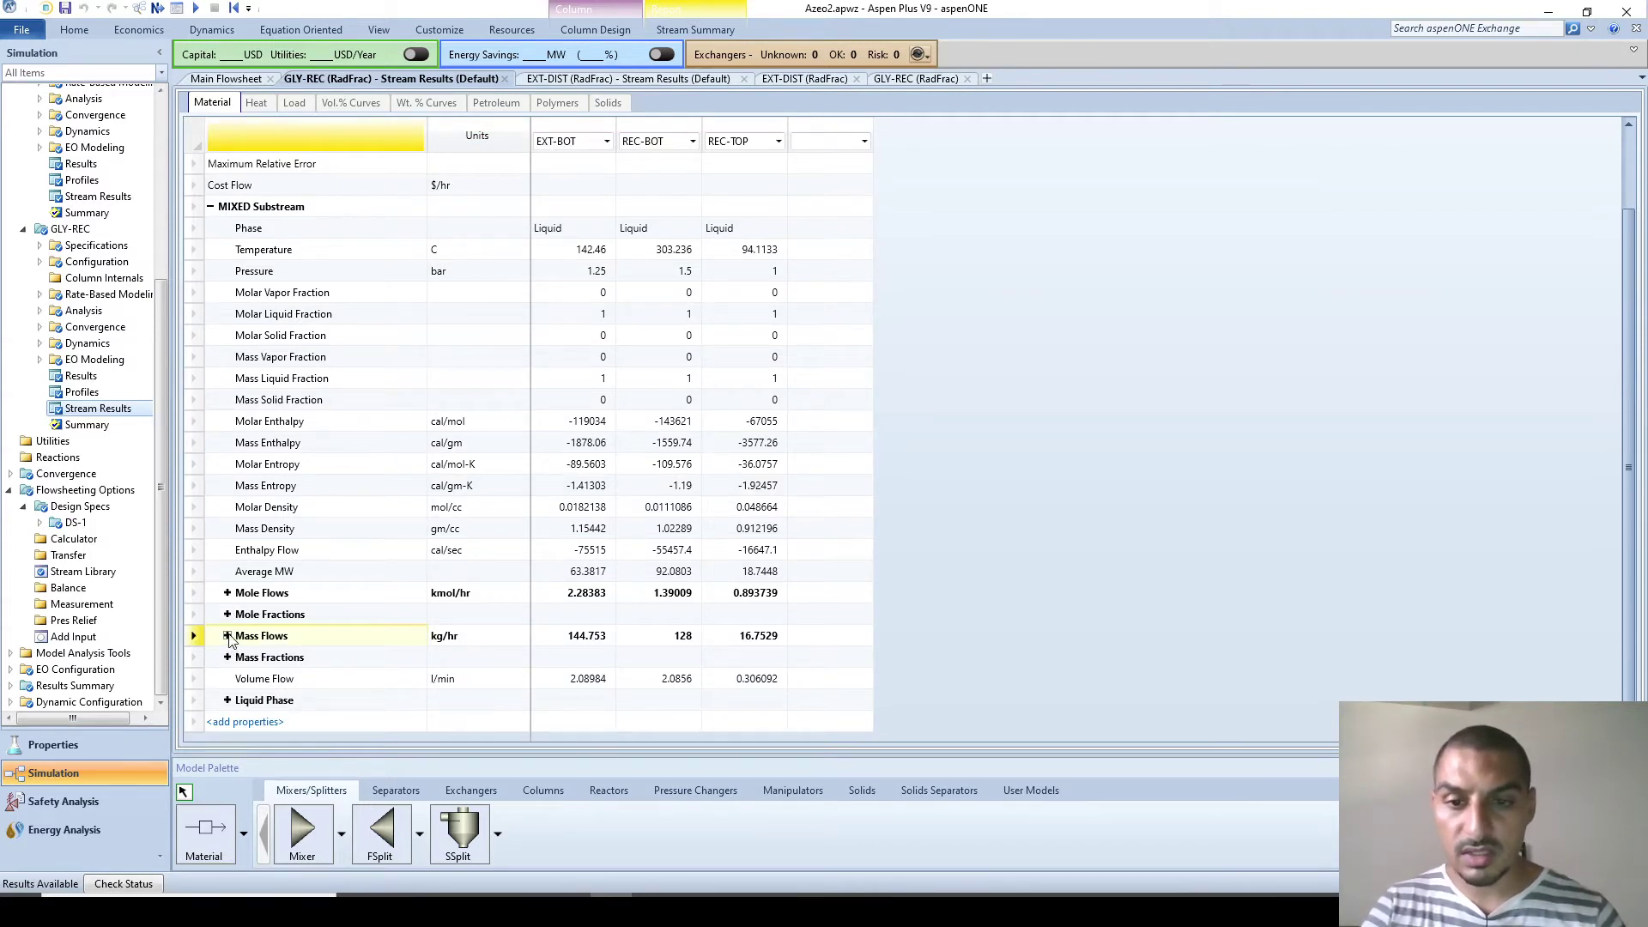
click(229, 639)
scroll(601, 566, down, 1)
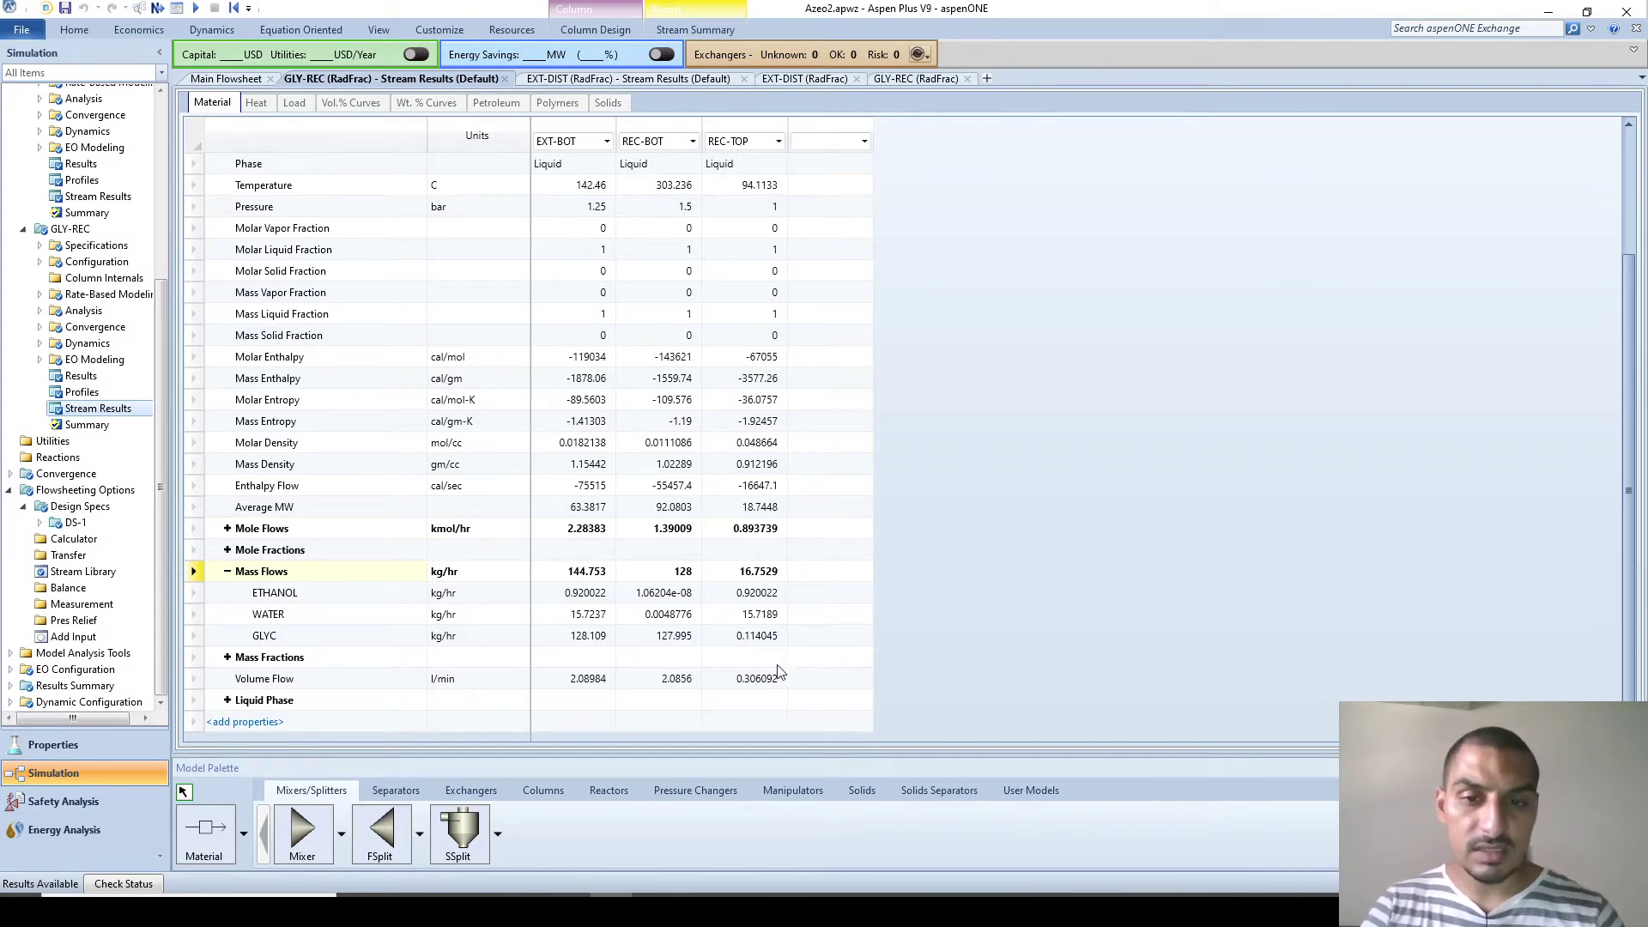
click(229, 657)
scroll(790, 600, down, 1)
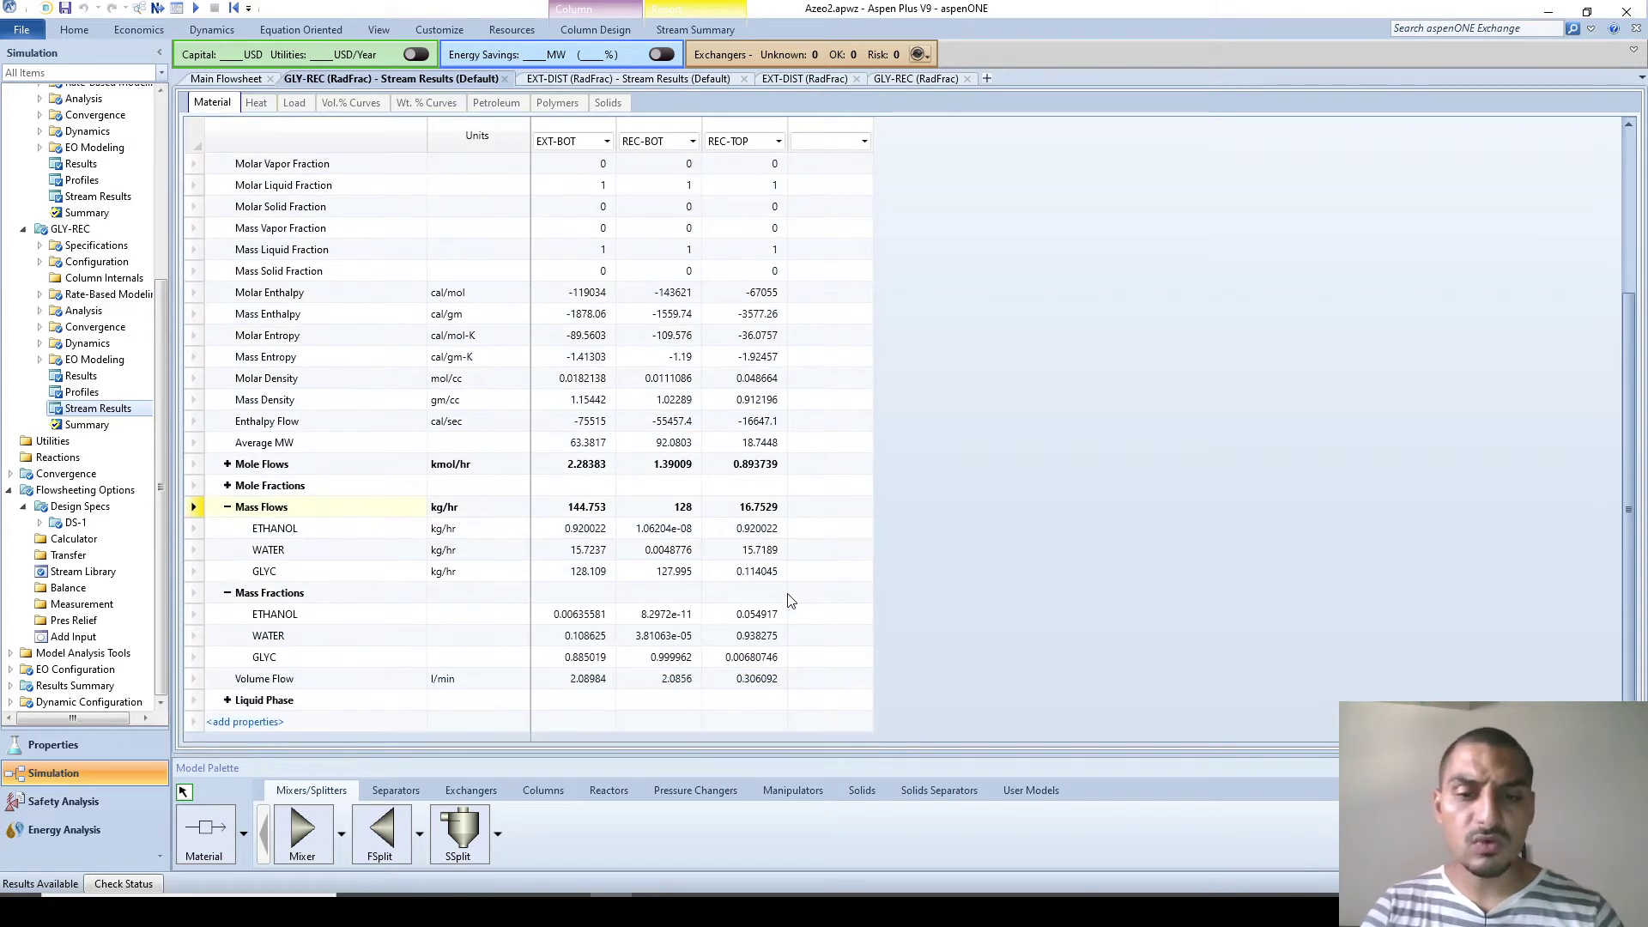
click(687, 661)
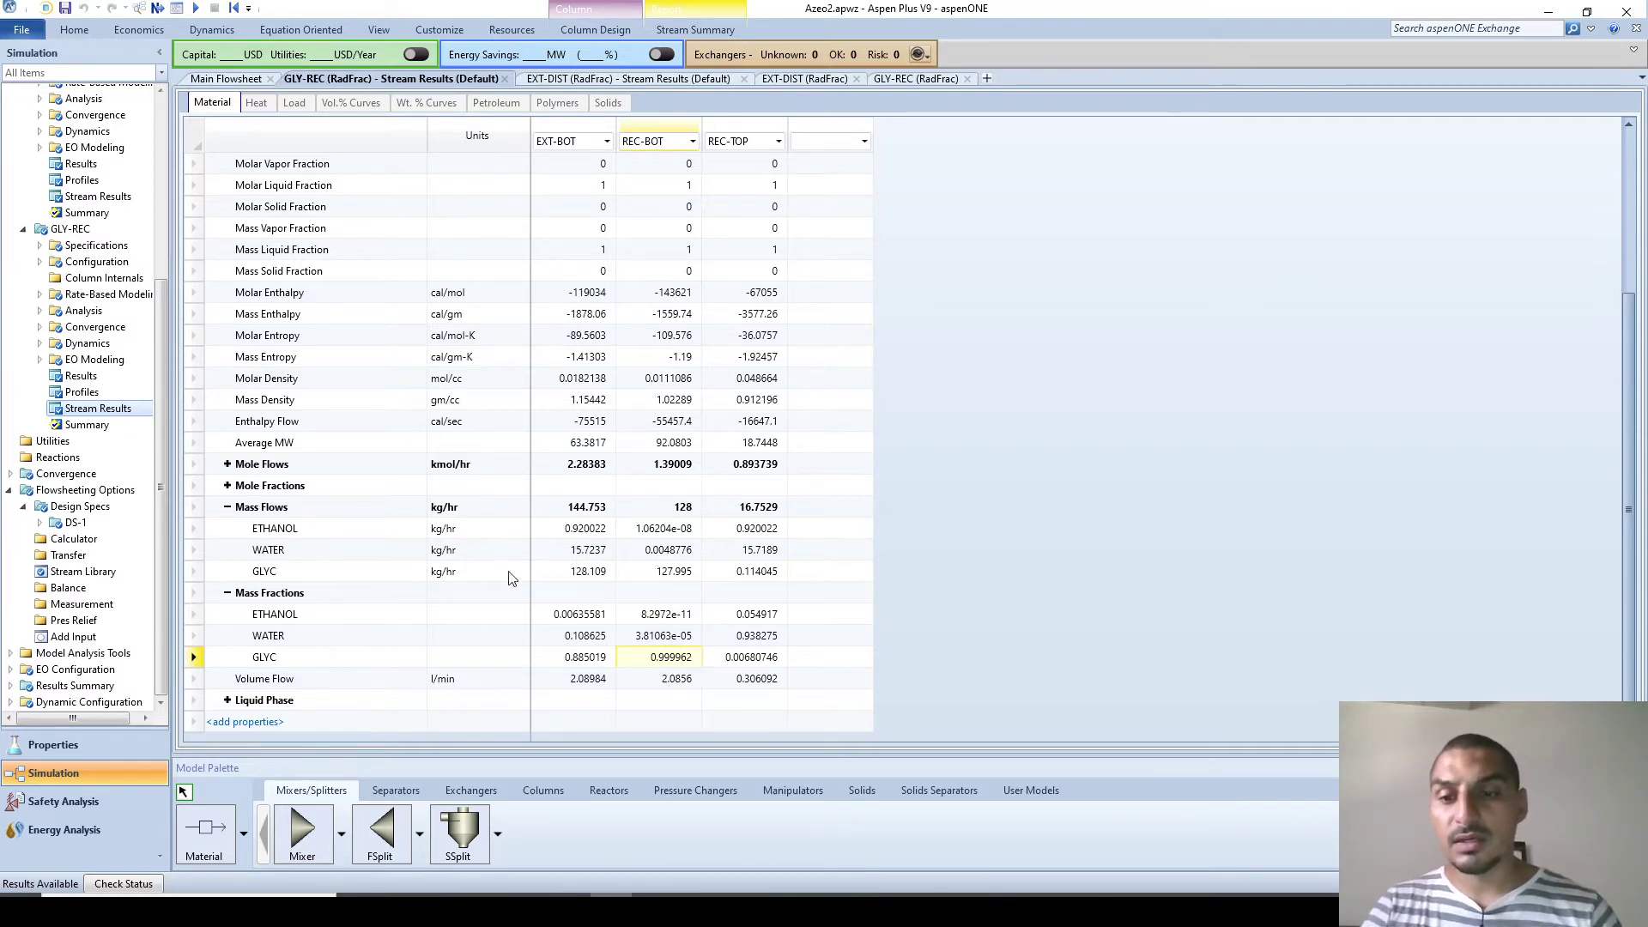
Step: On the main flowsheet, disconnect the F-GLY stream from the EXT-DIST column and shift it upstream
click(232, 81)
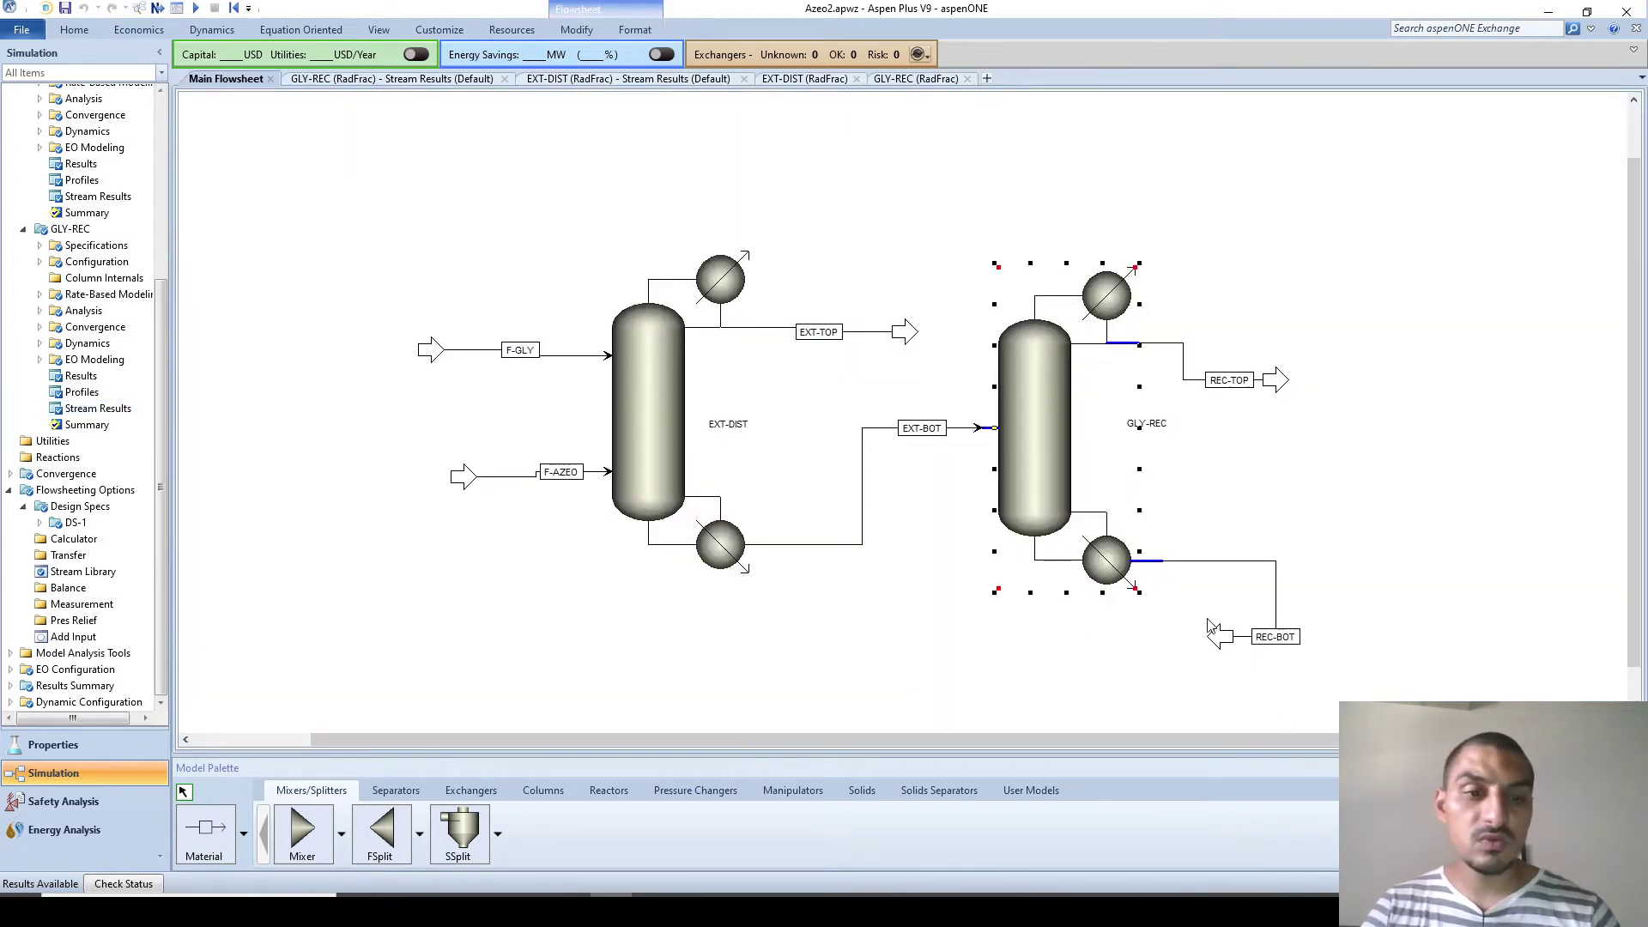
click(952, 236)
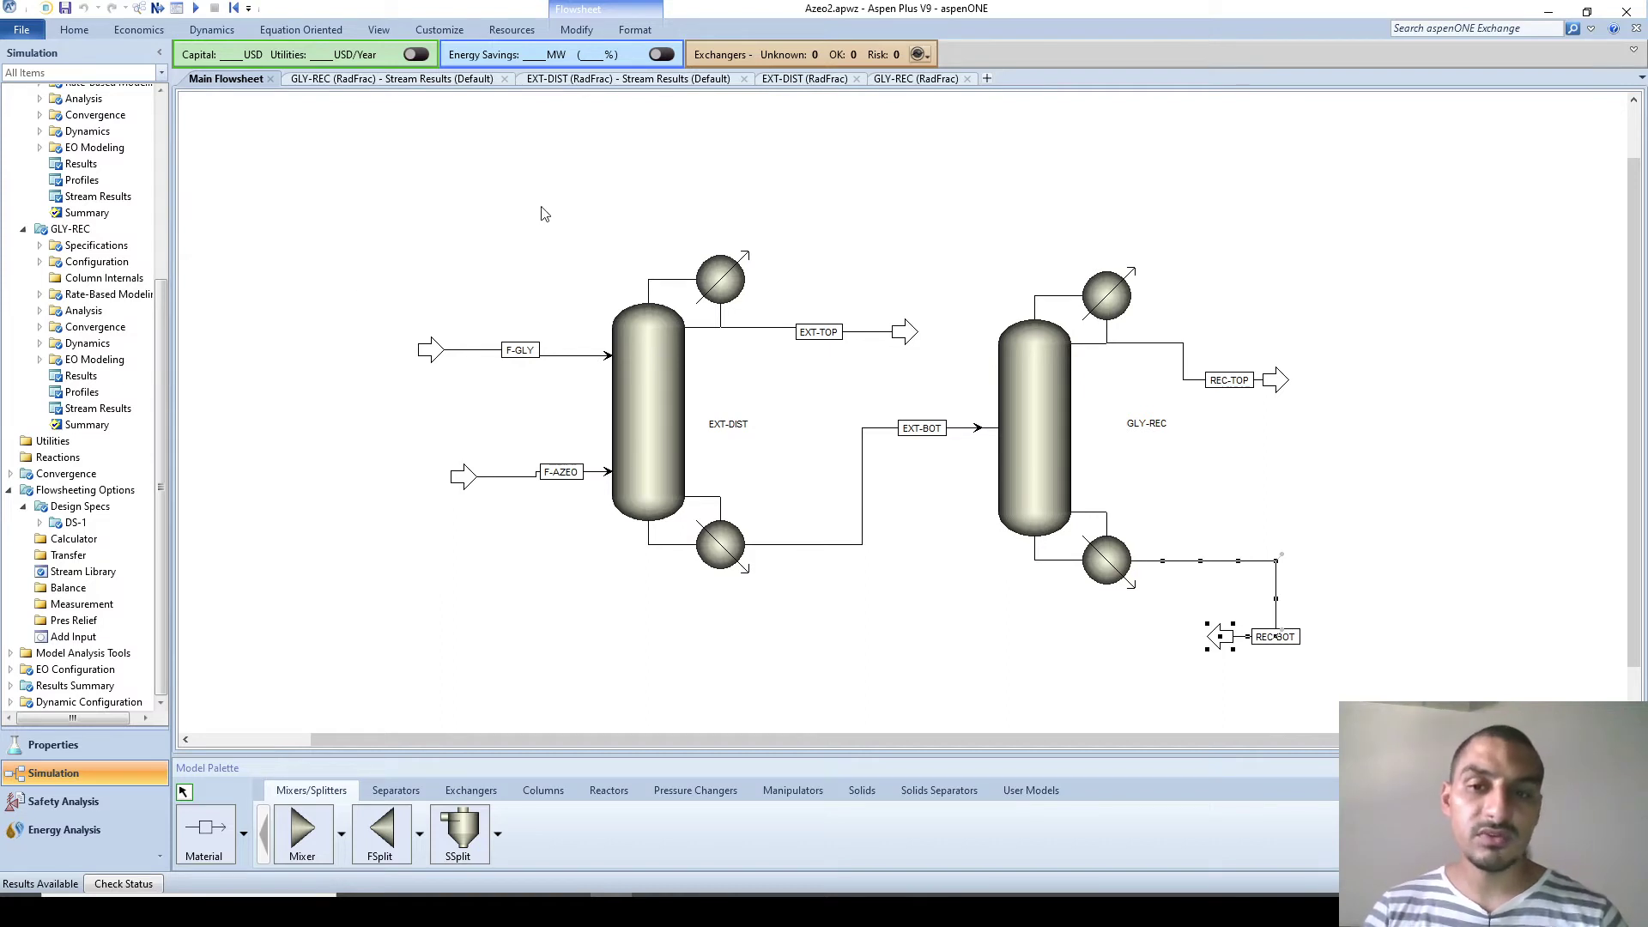
click(436, 403)
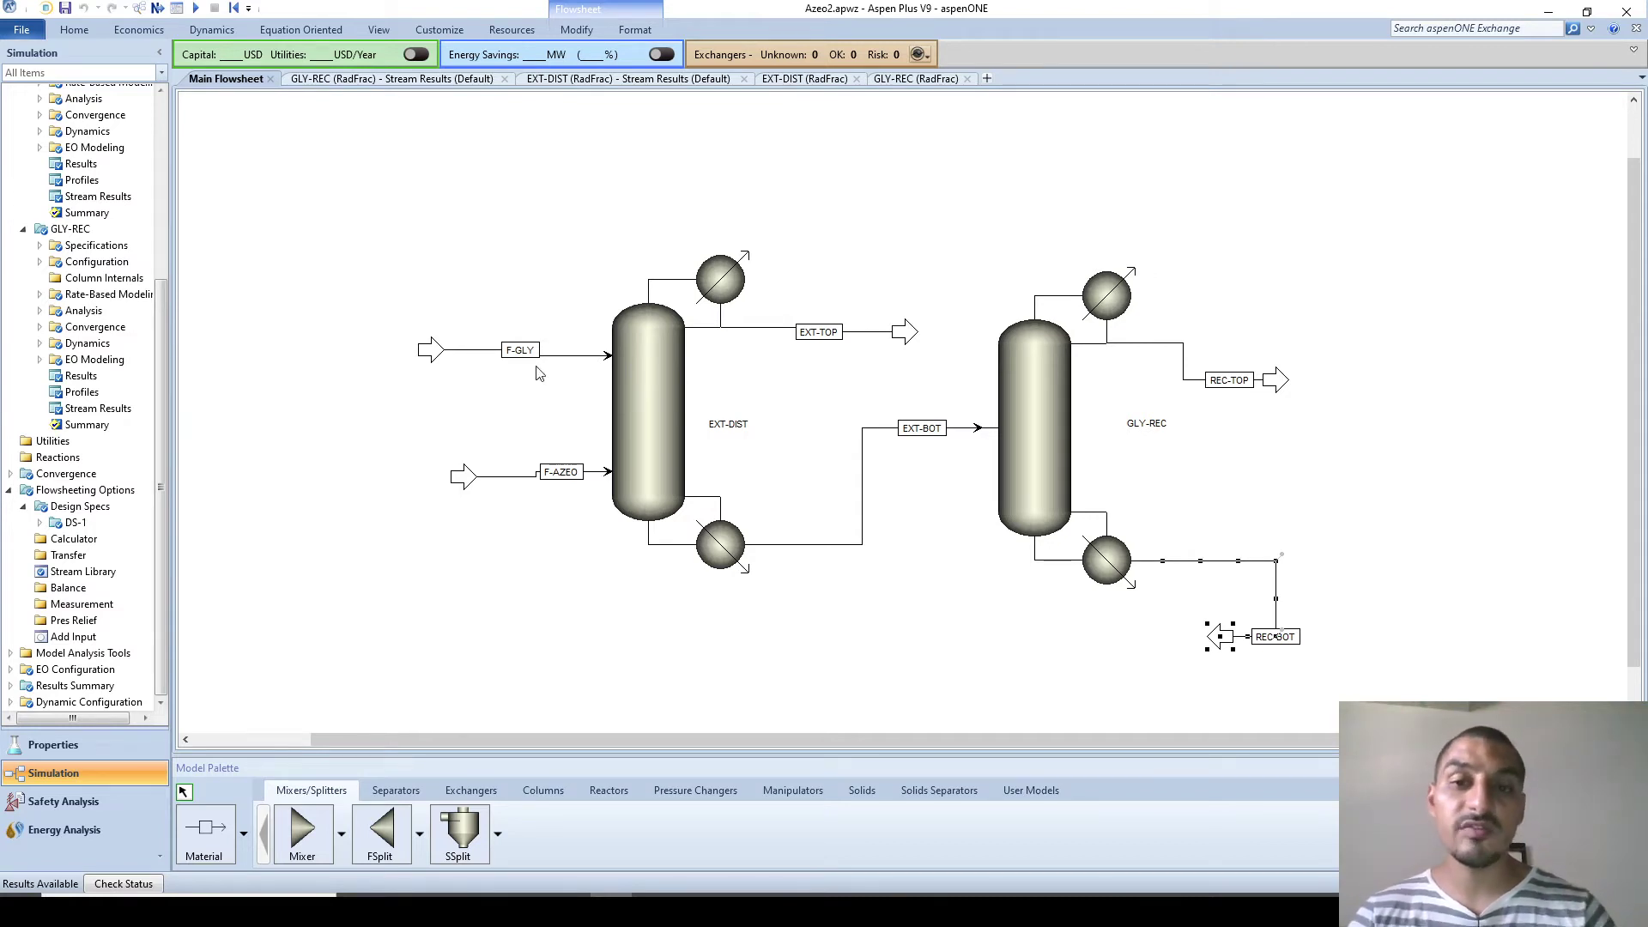
click(578, 354)
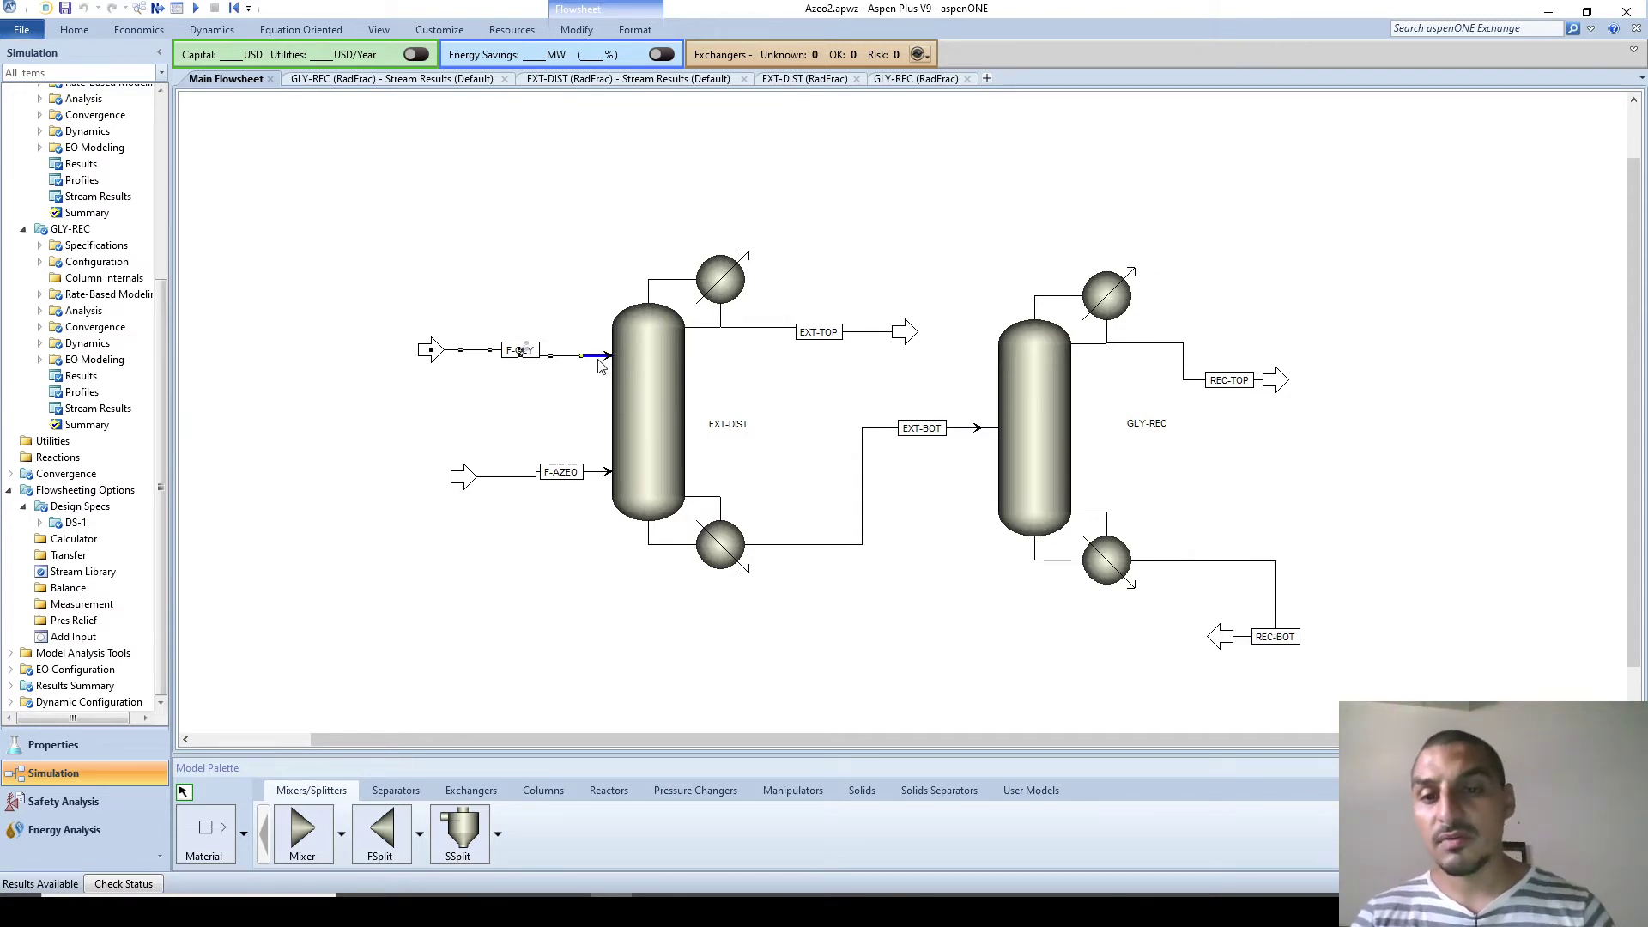
drag(599, 357, 387, 313)
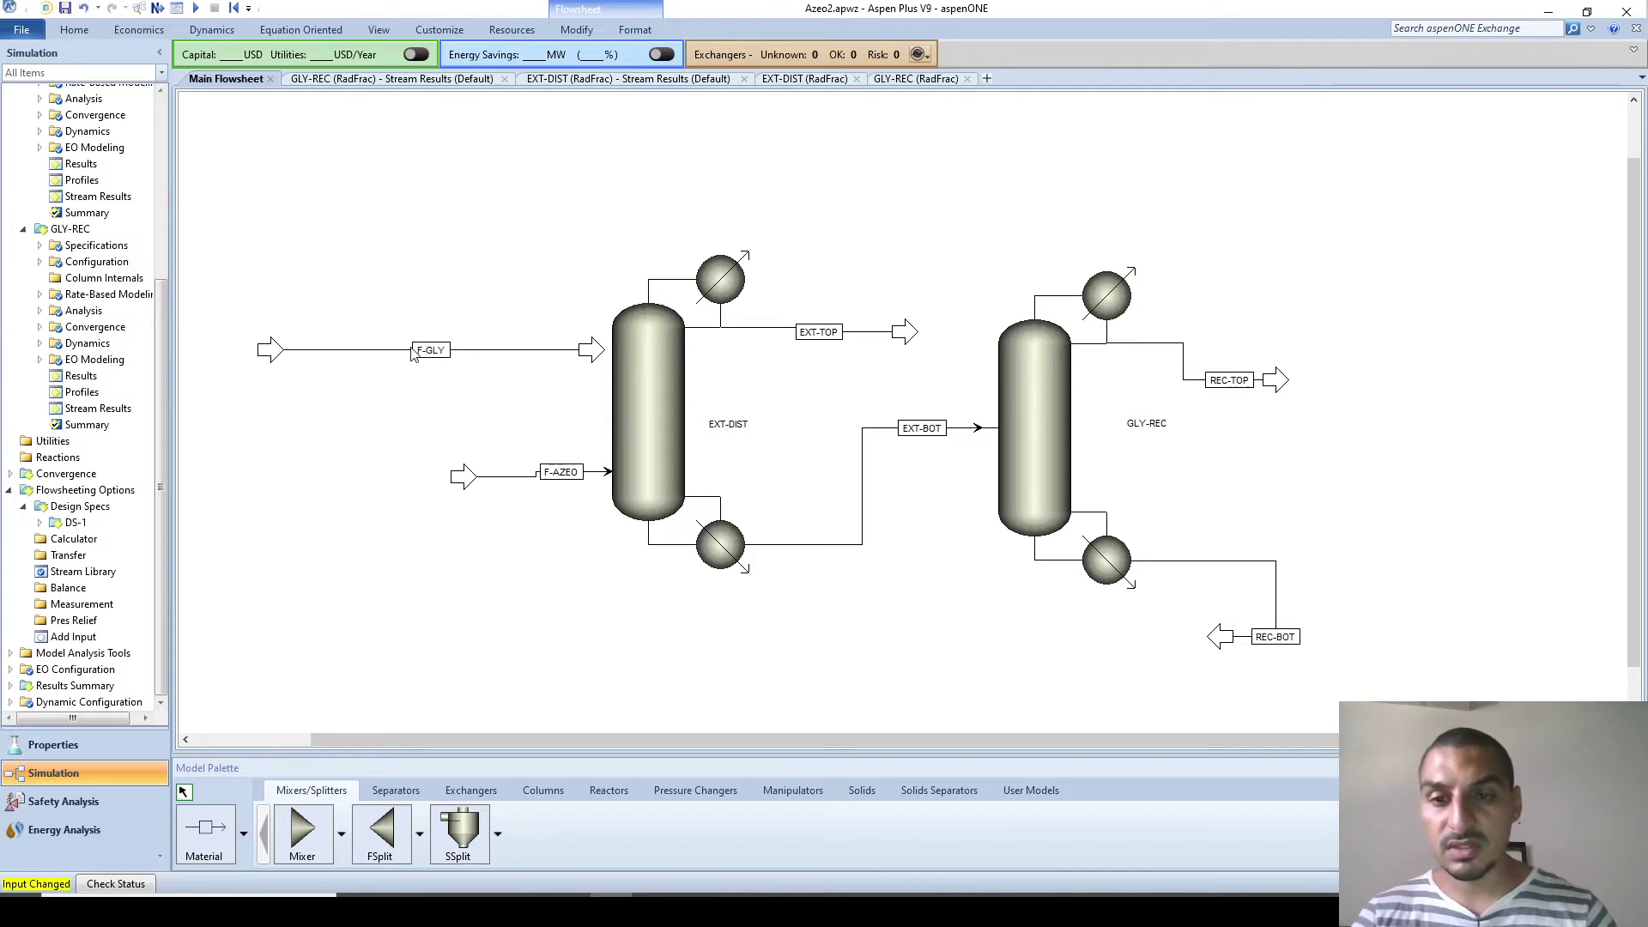
Step: Add a Mixer block ahead of EXT-DIST, shrink its icon and position it beside the F-GLY stream
click(315, 840)
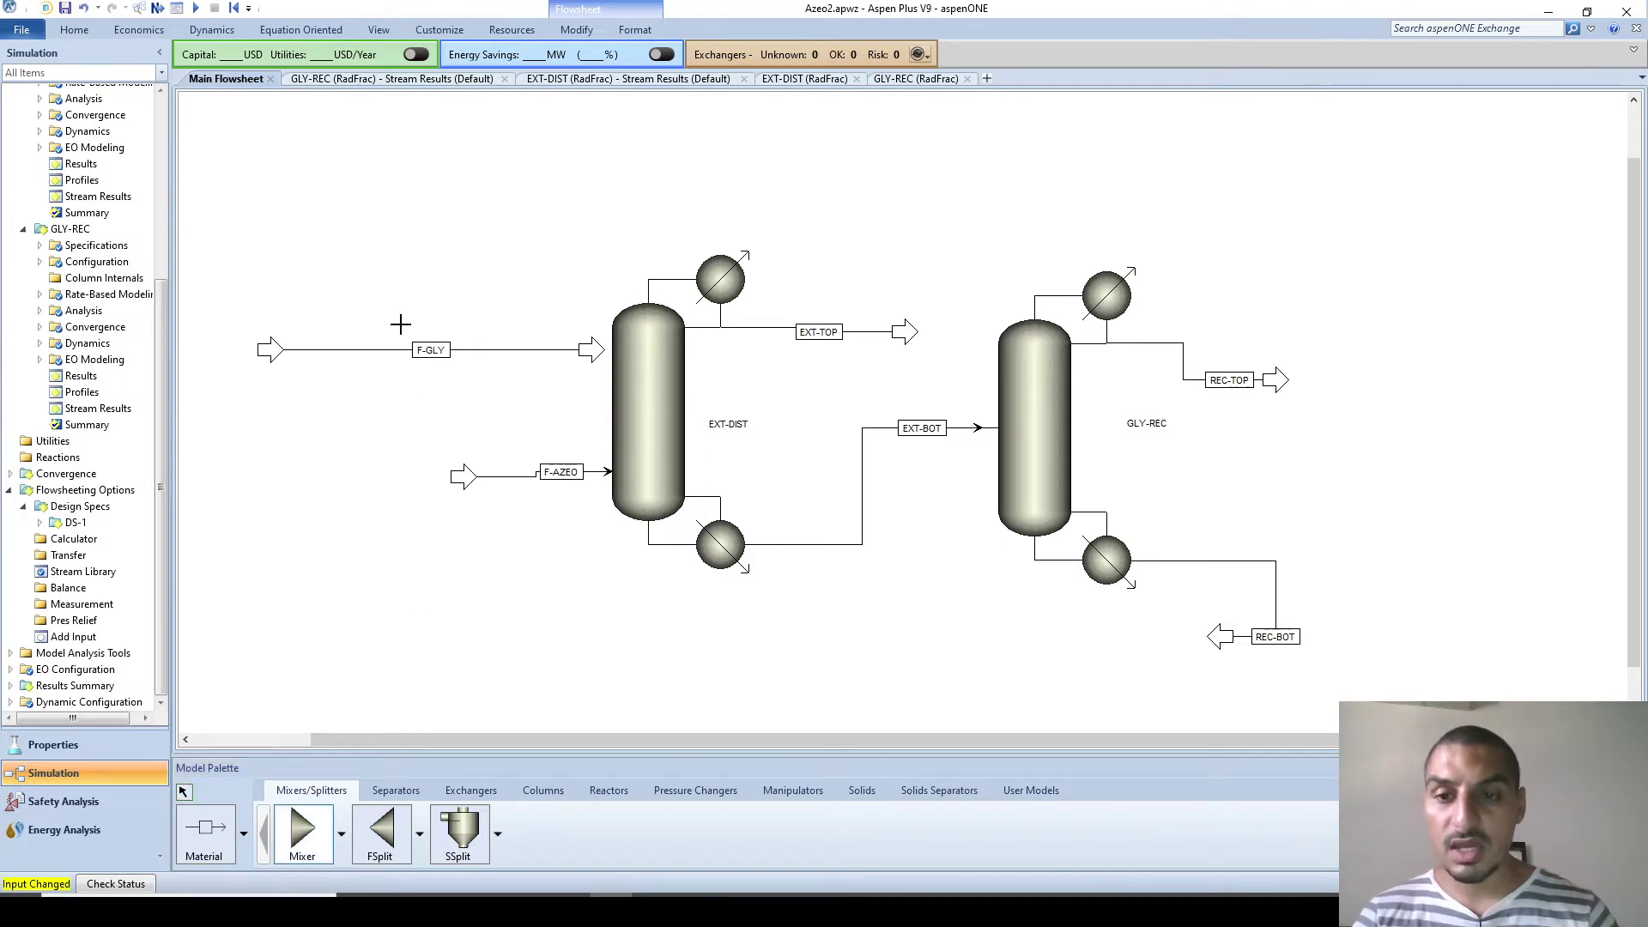
click(400, 320)
right_click(448, 360)
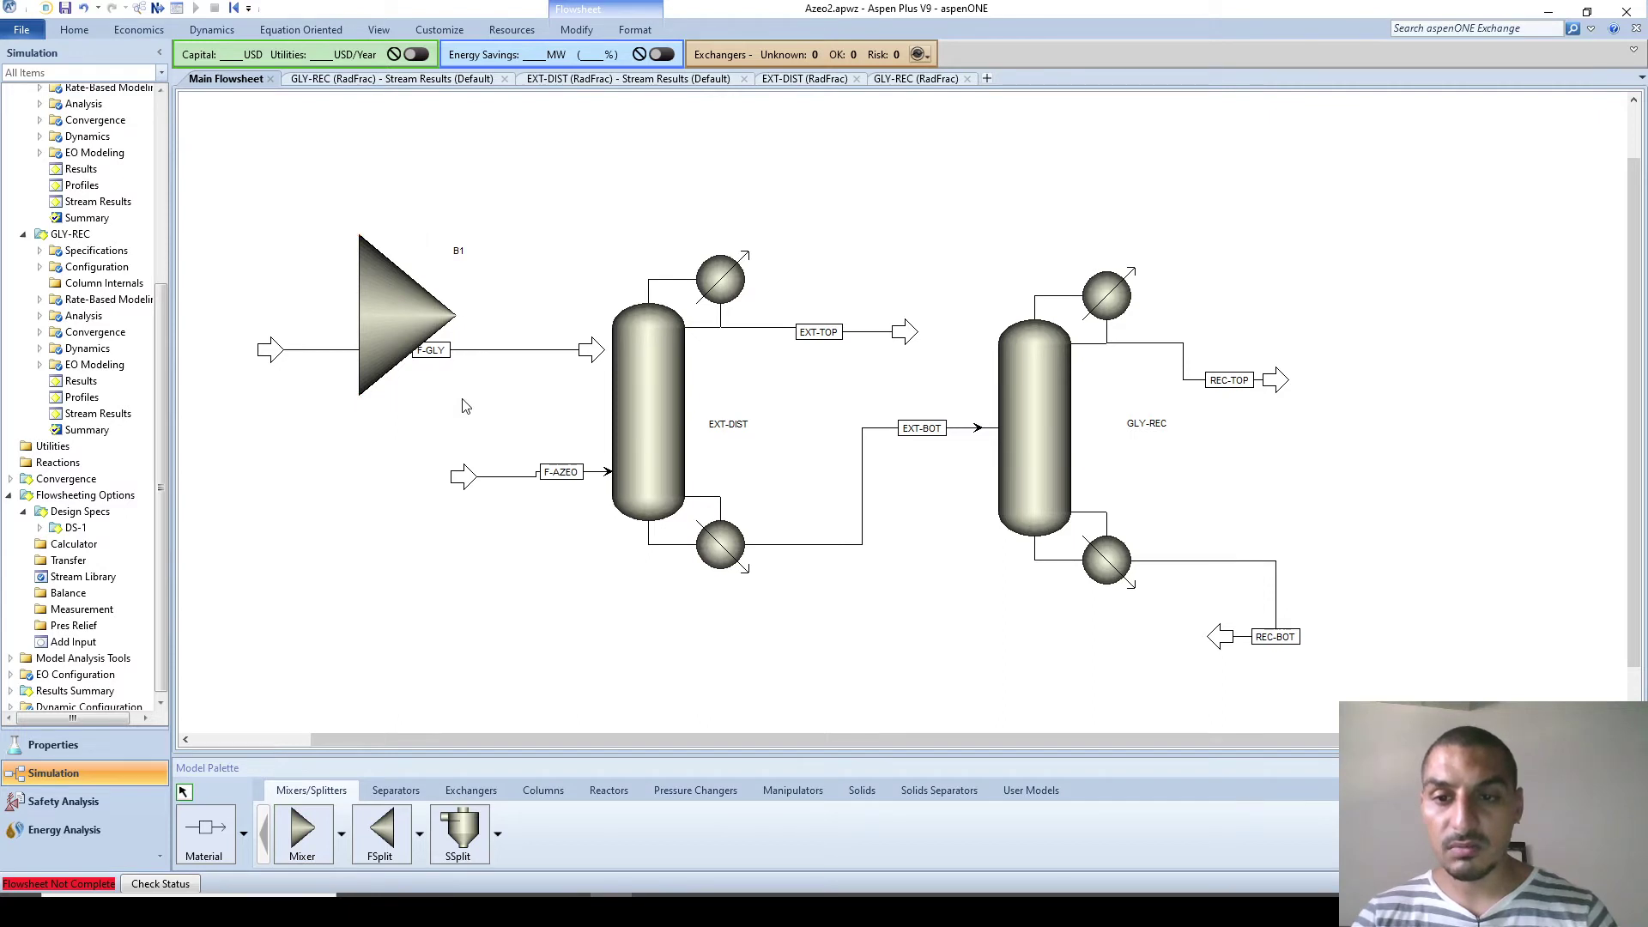
click(363, 275)
drag(458, 397, 449, 356)
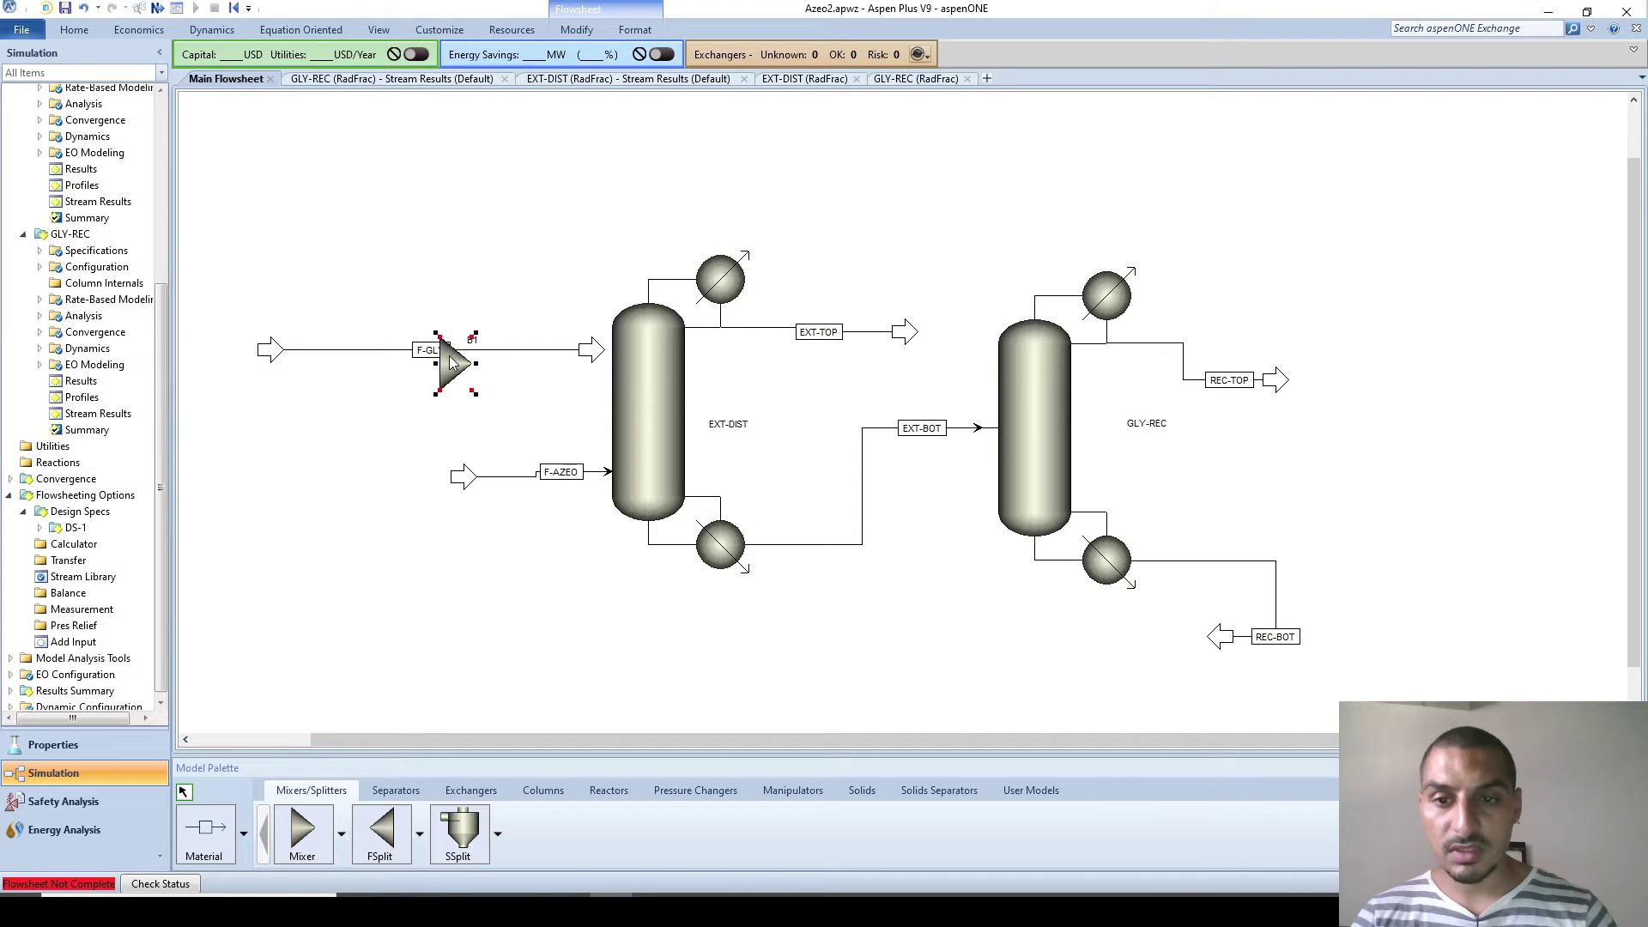
Step: Connect the F-GLY stream and the REC-BOT recycle stream to the mixer's feed port
double_click(591, 352)
click(437, 364)
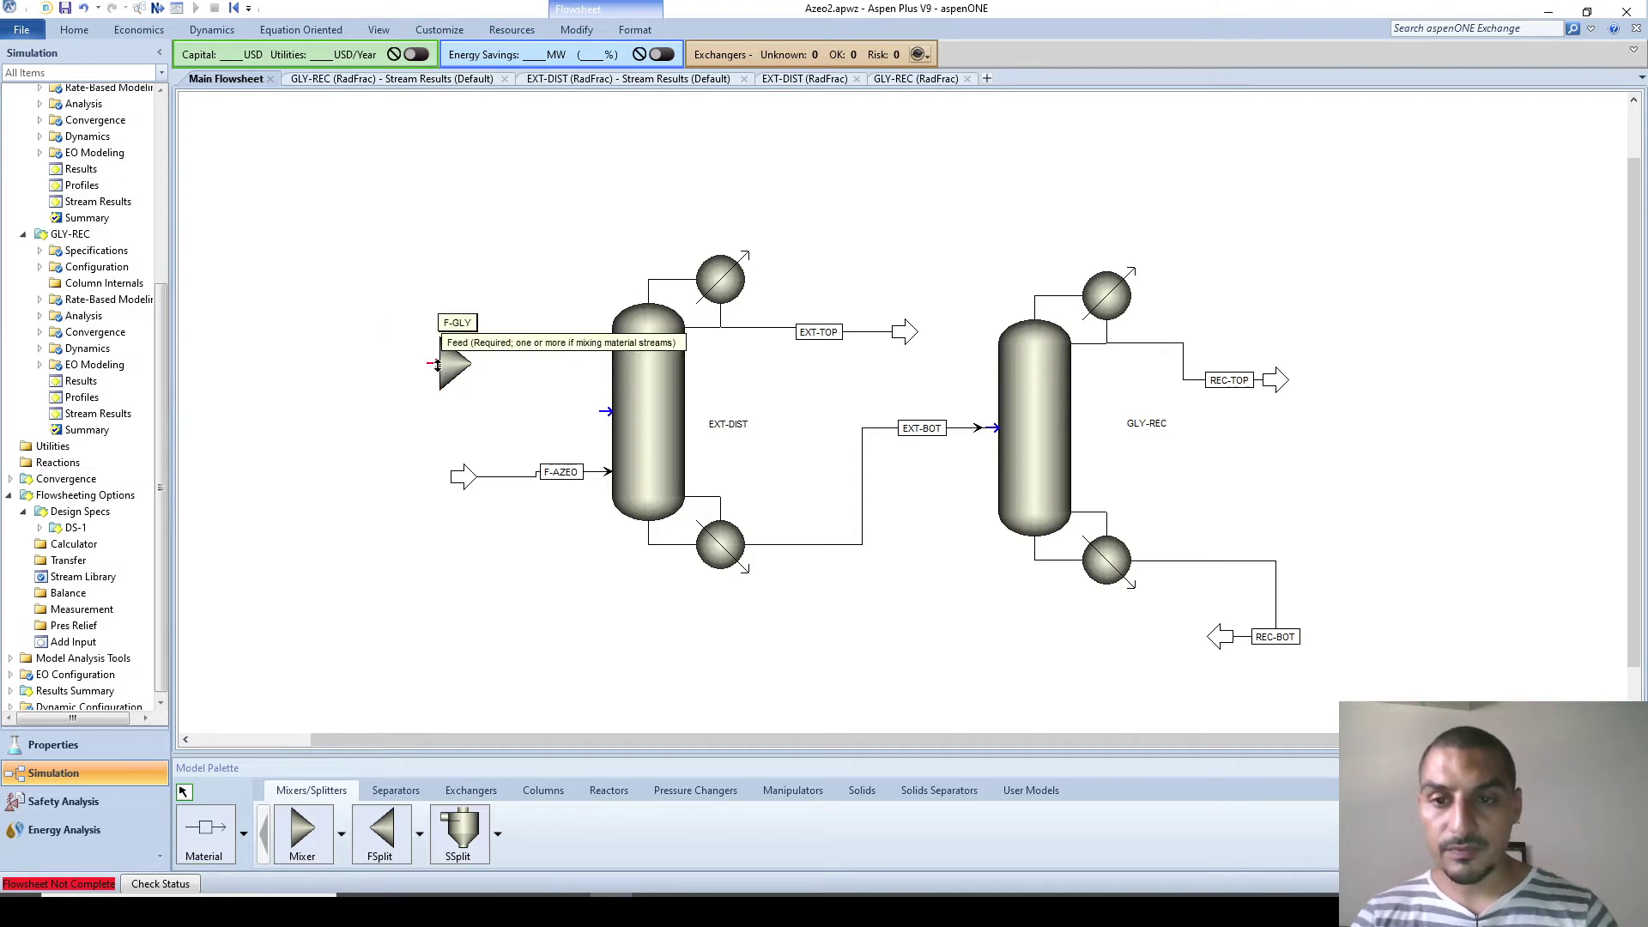
click(437, 354)
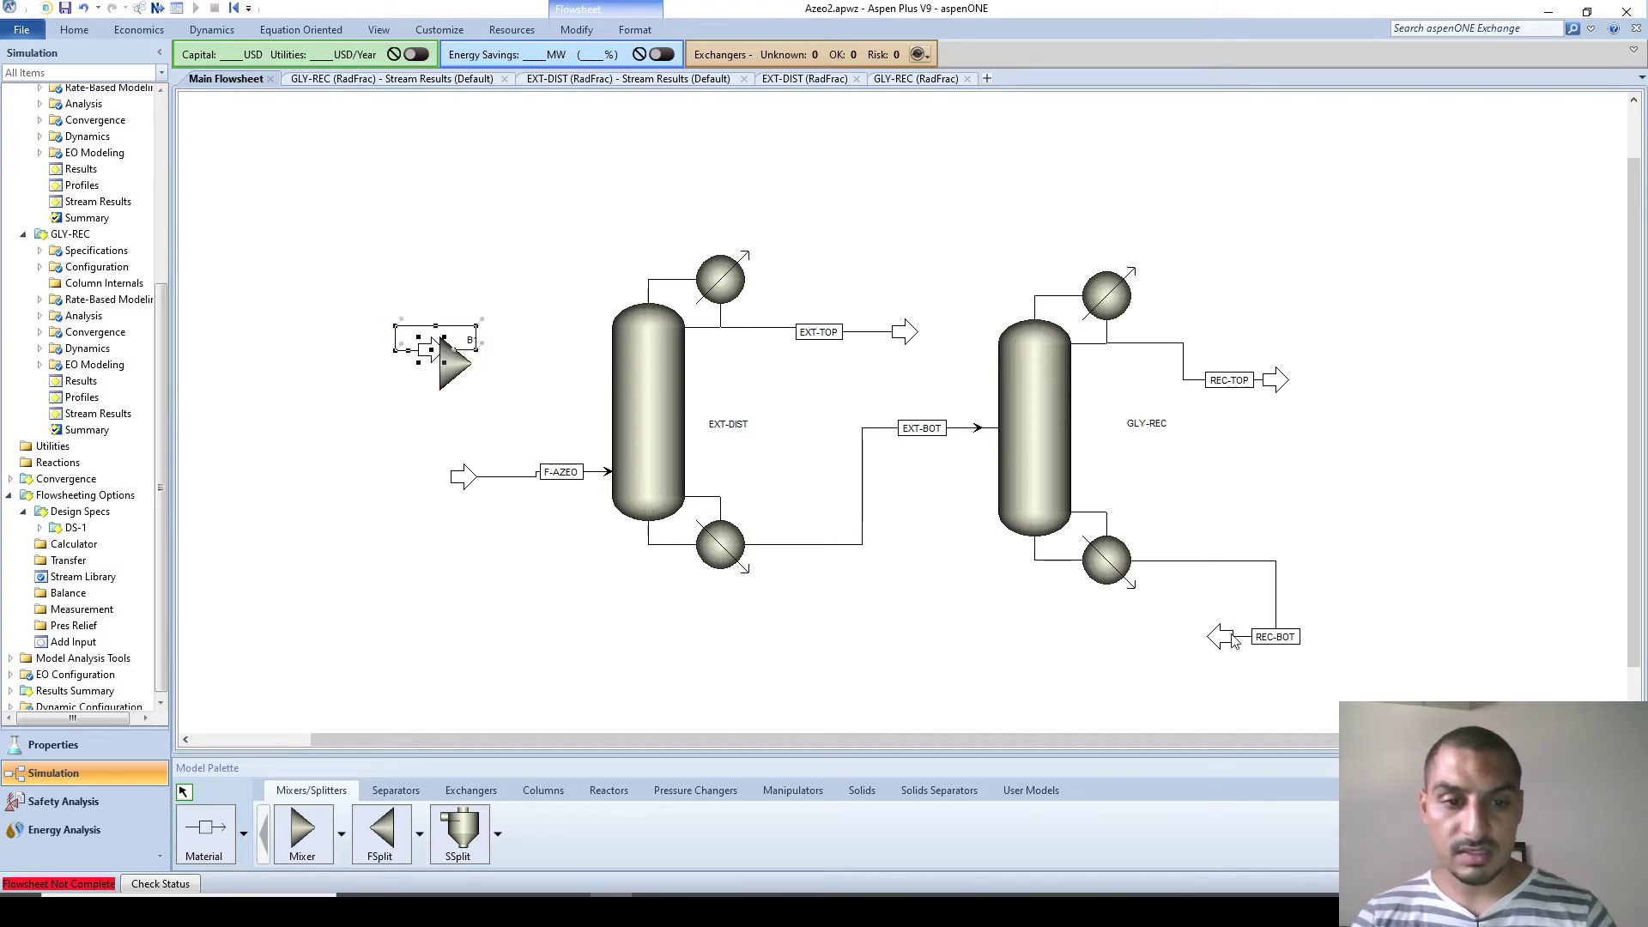
mouse_move(1225, 639)
mouse_down()
mouse_move(1133, 652)
mouse_move(1116, 612)
mouse_move(420, 403)
mouse_move(431, 363)
mouse_move(436, 384)
mouse_up()
click(435, 349)
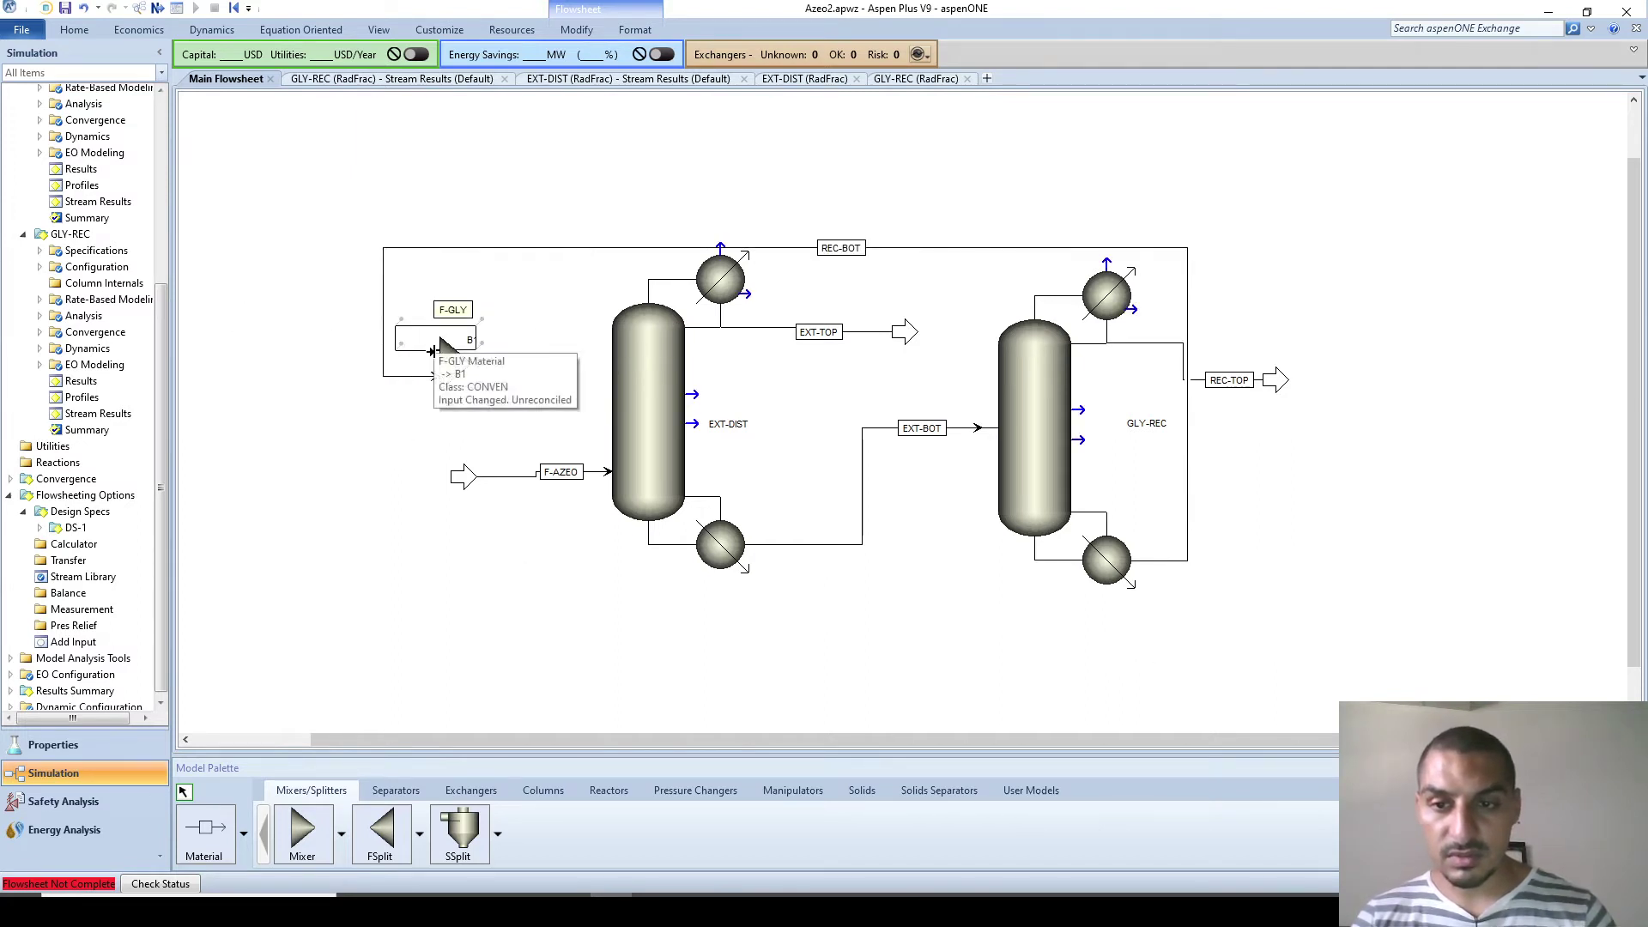
Step: Rearrange the F-GLY stream's arrow and label so the feed line sits clear to the left of the mixer
drag(435, 358, 503, 291)
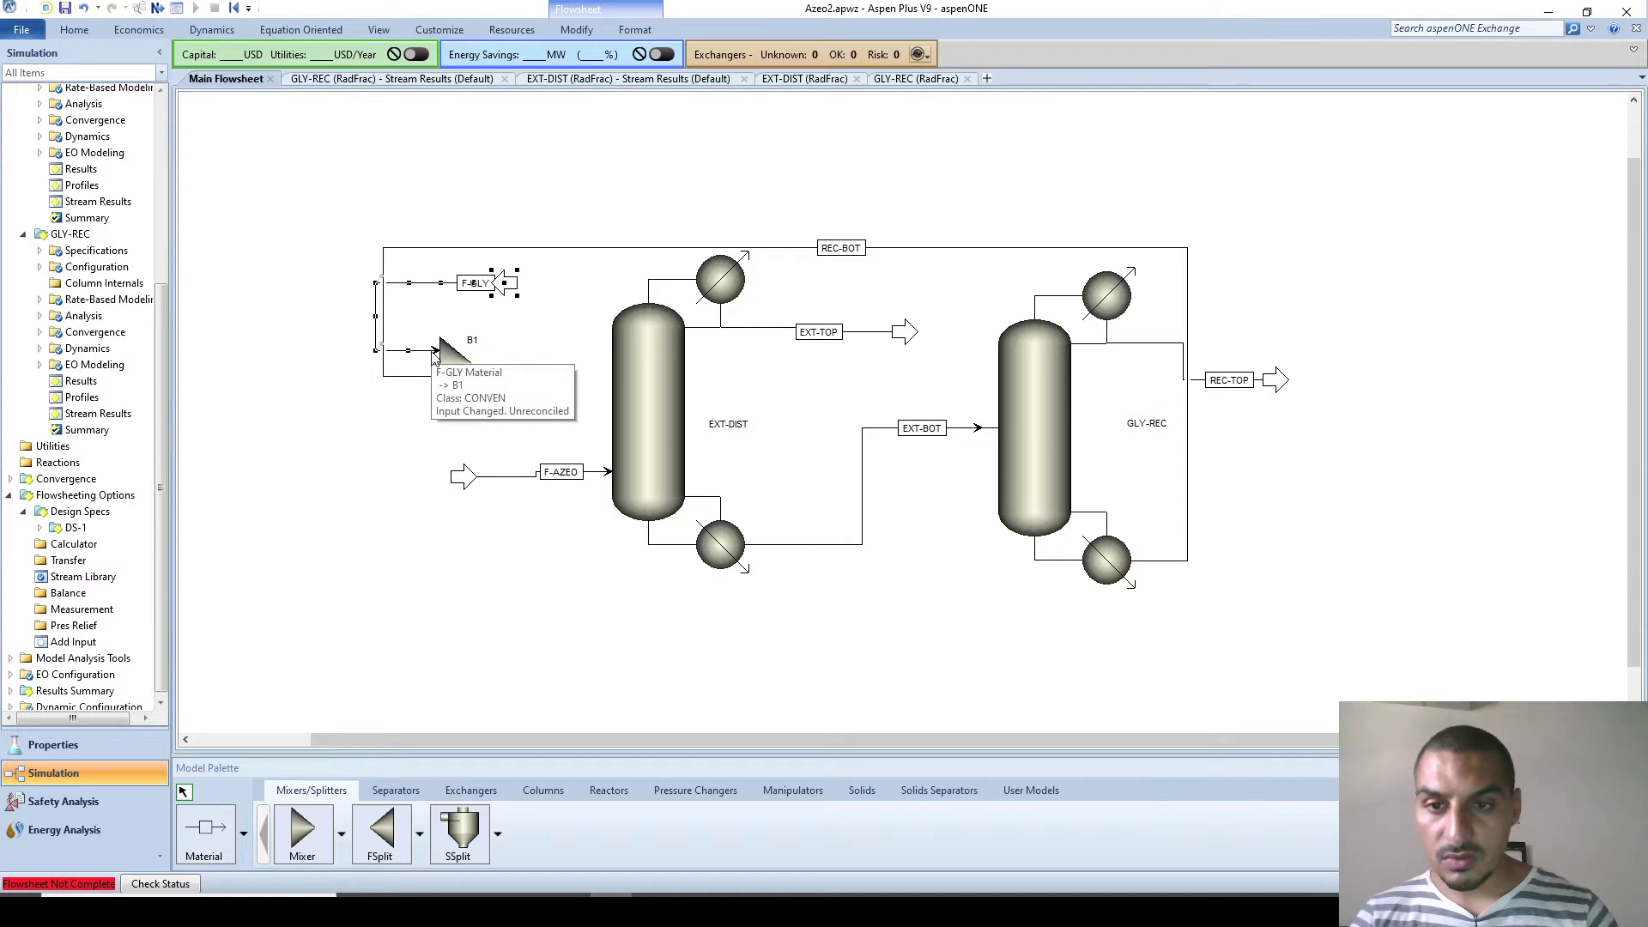
drag(511, 288, 310, 359)
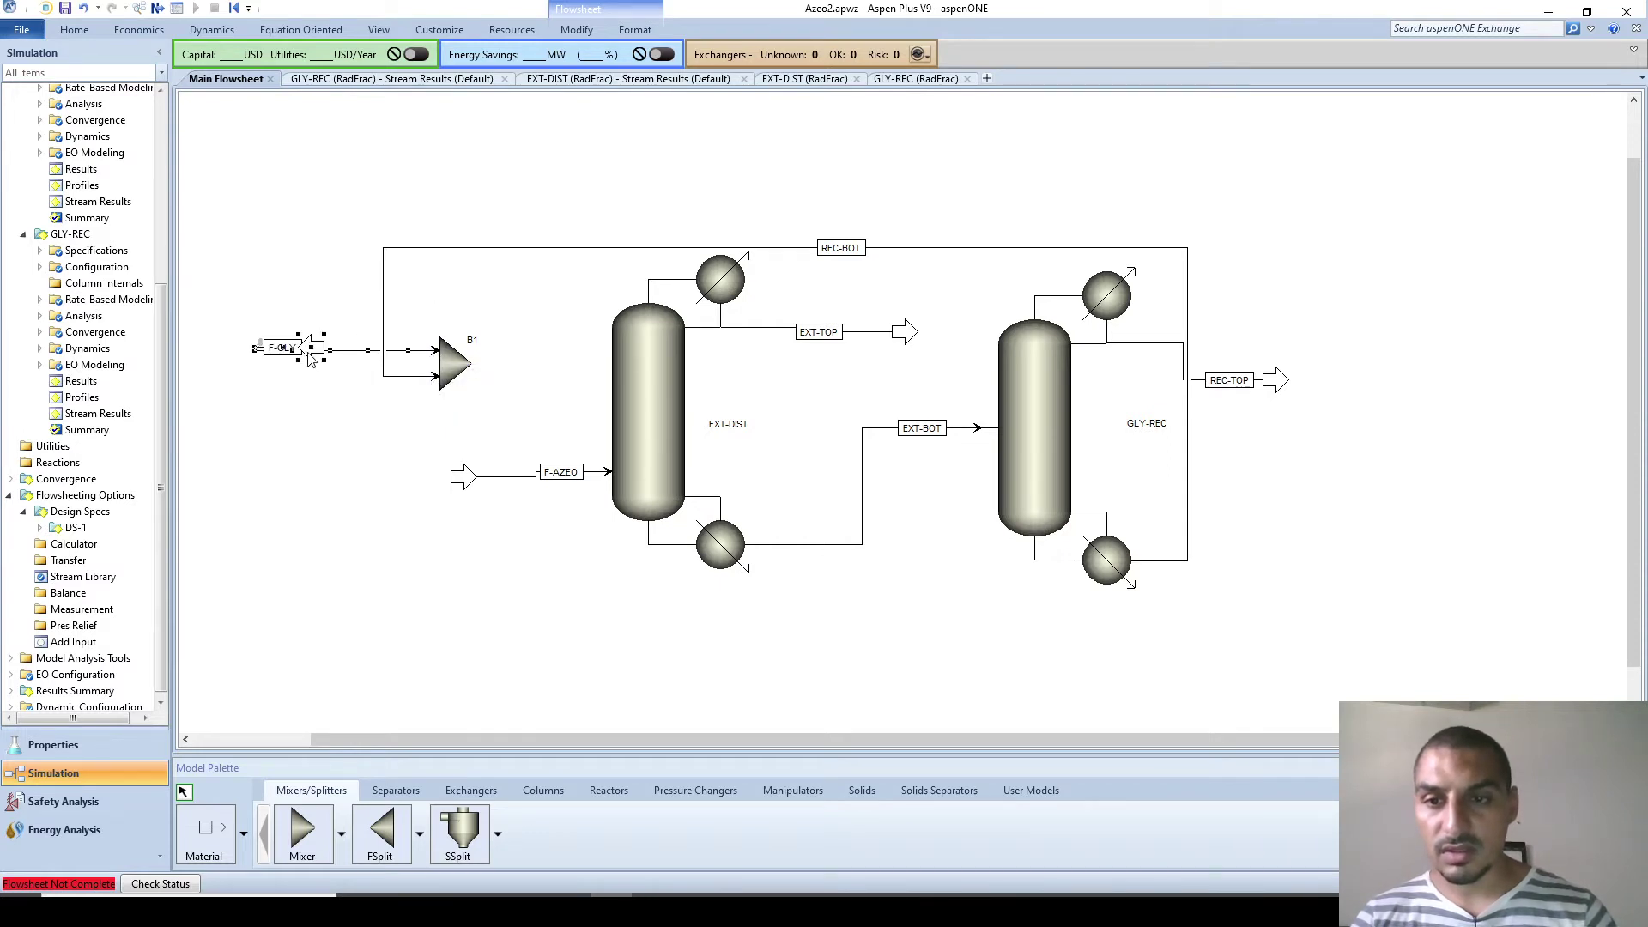
right_click(311, 358)
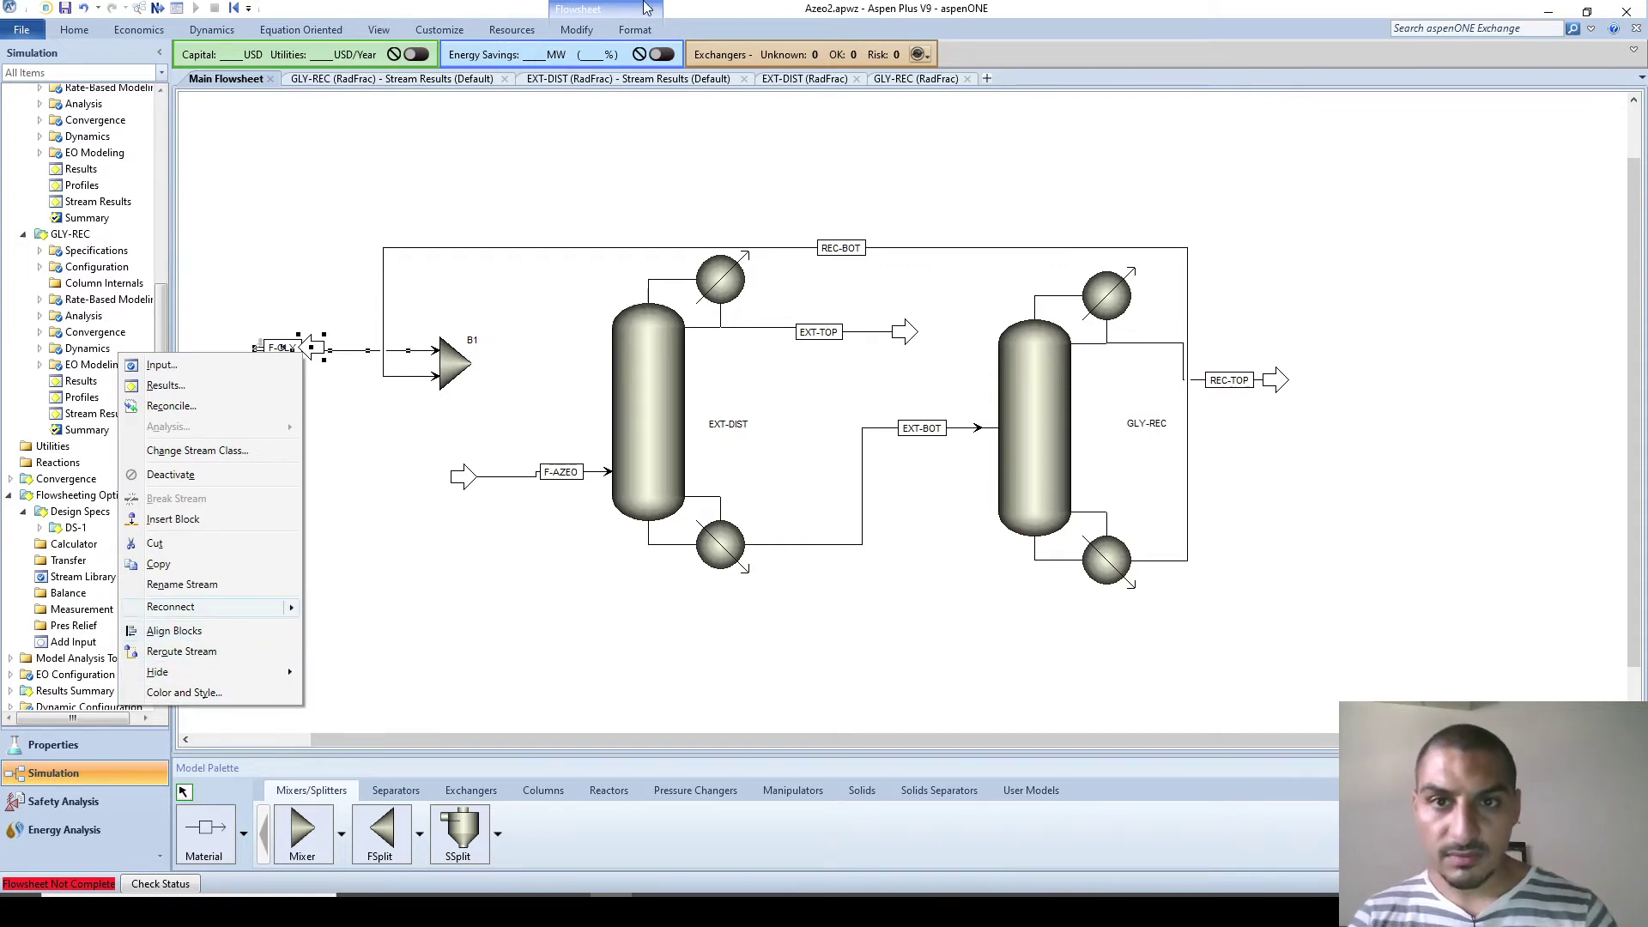
click(624, 43)
double_click(636, 29)
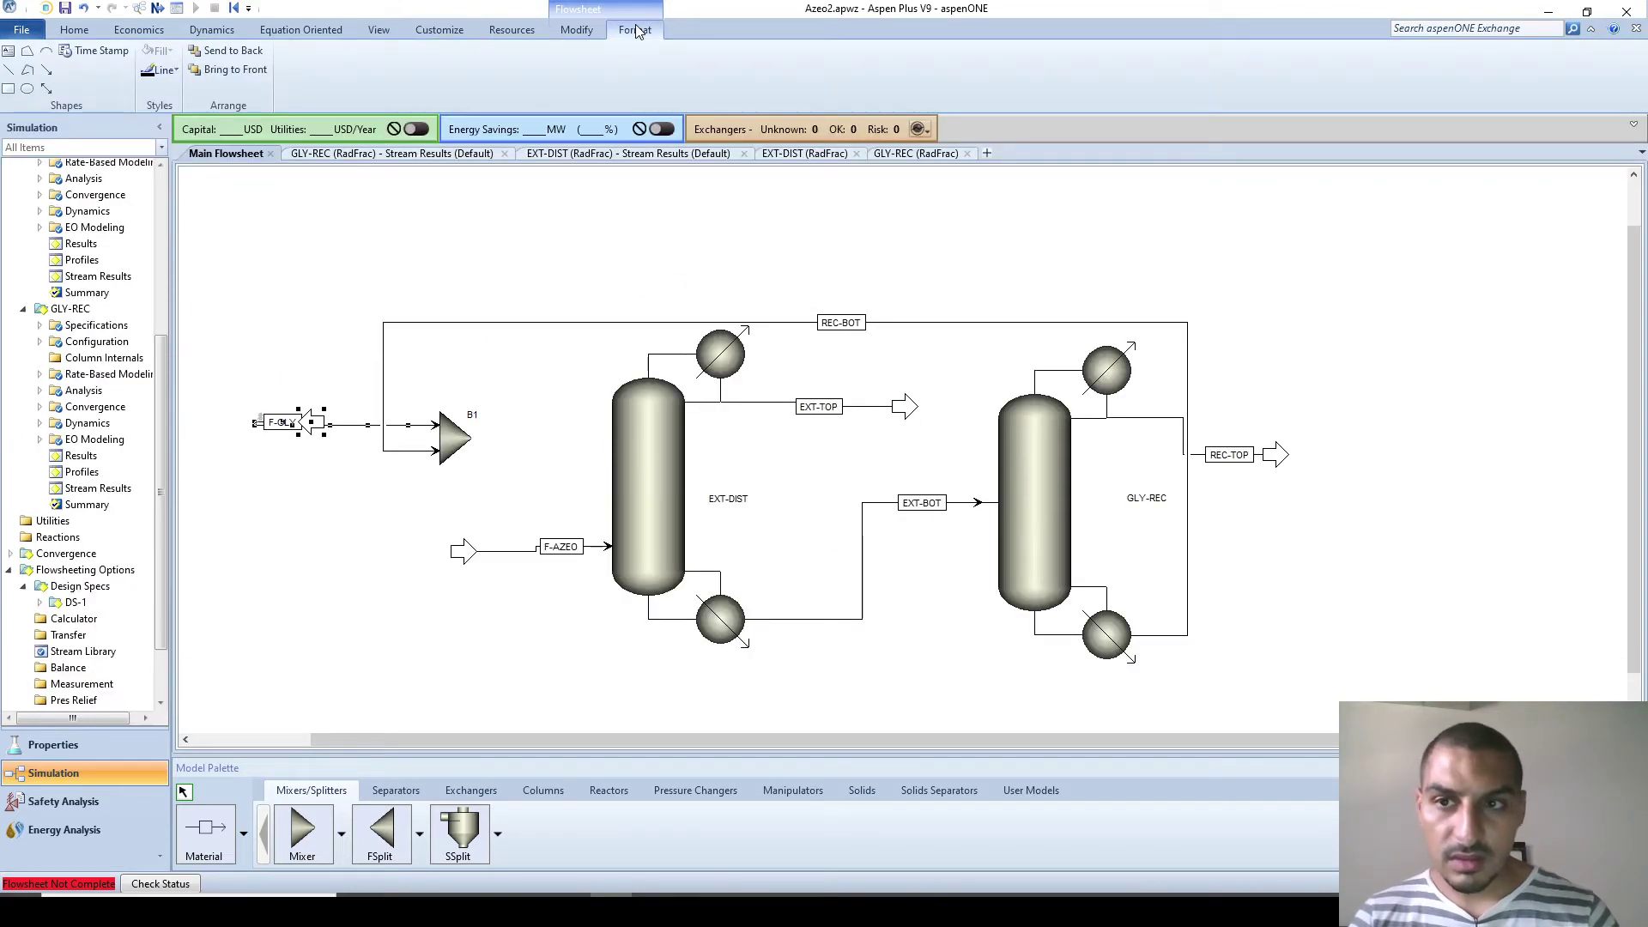
click(570, 29)
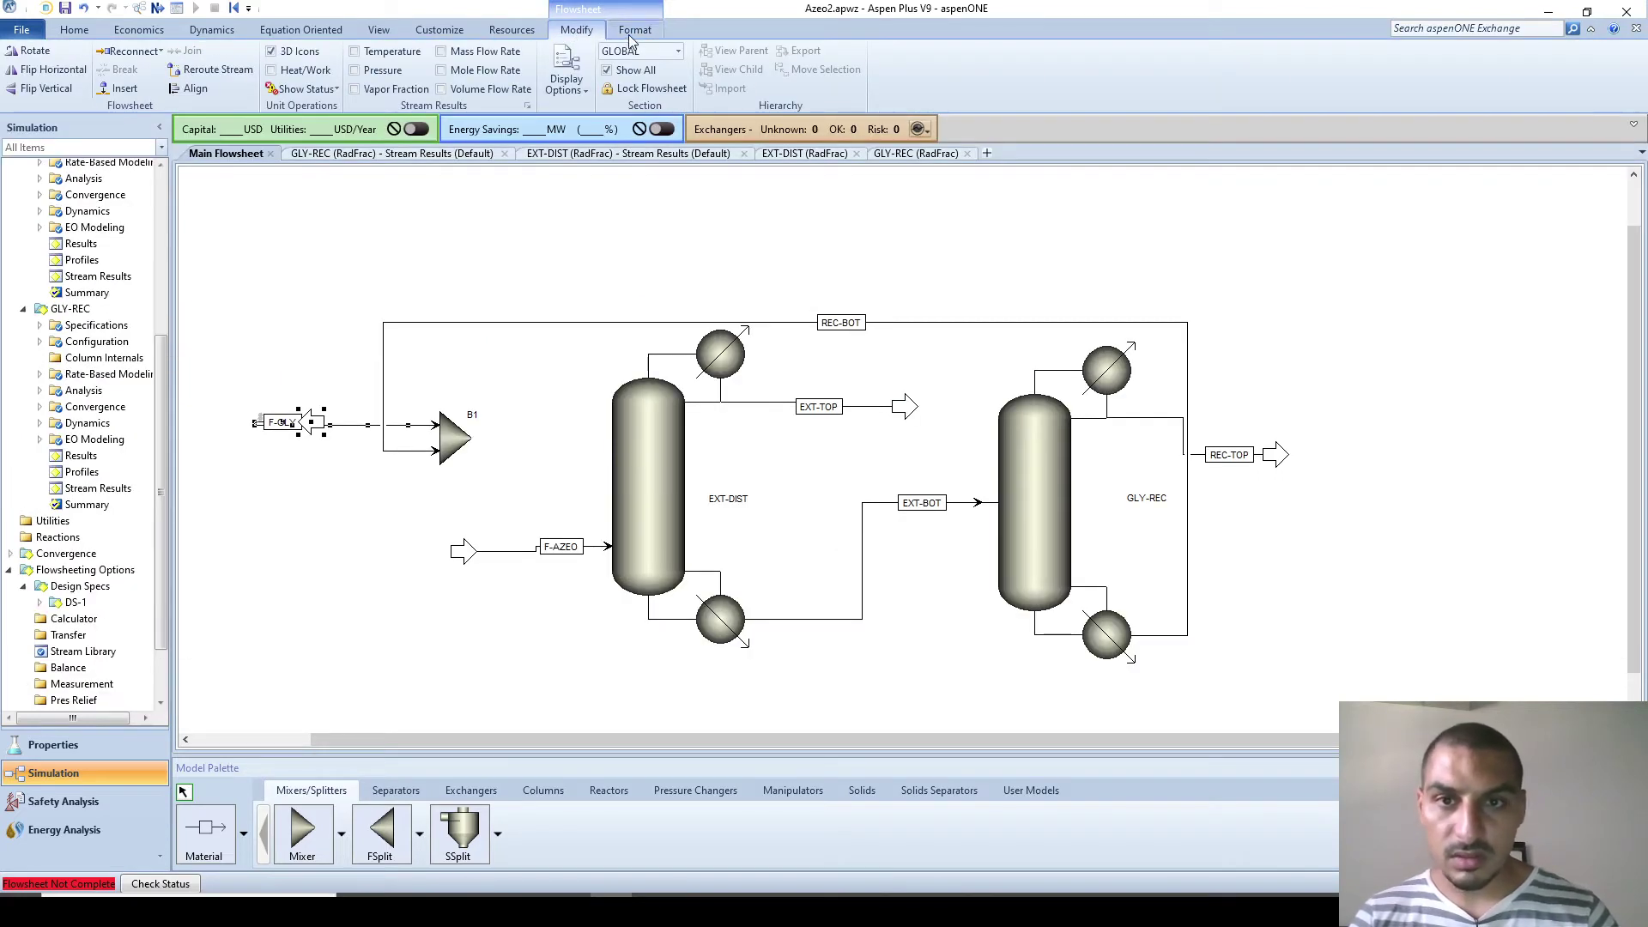
drag(328, 416, 265, 367)
click(335, 378)
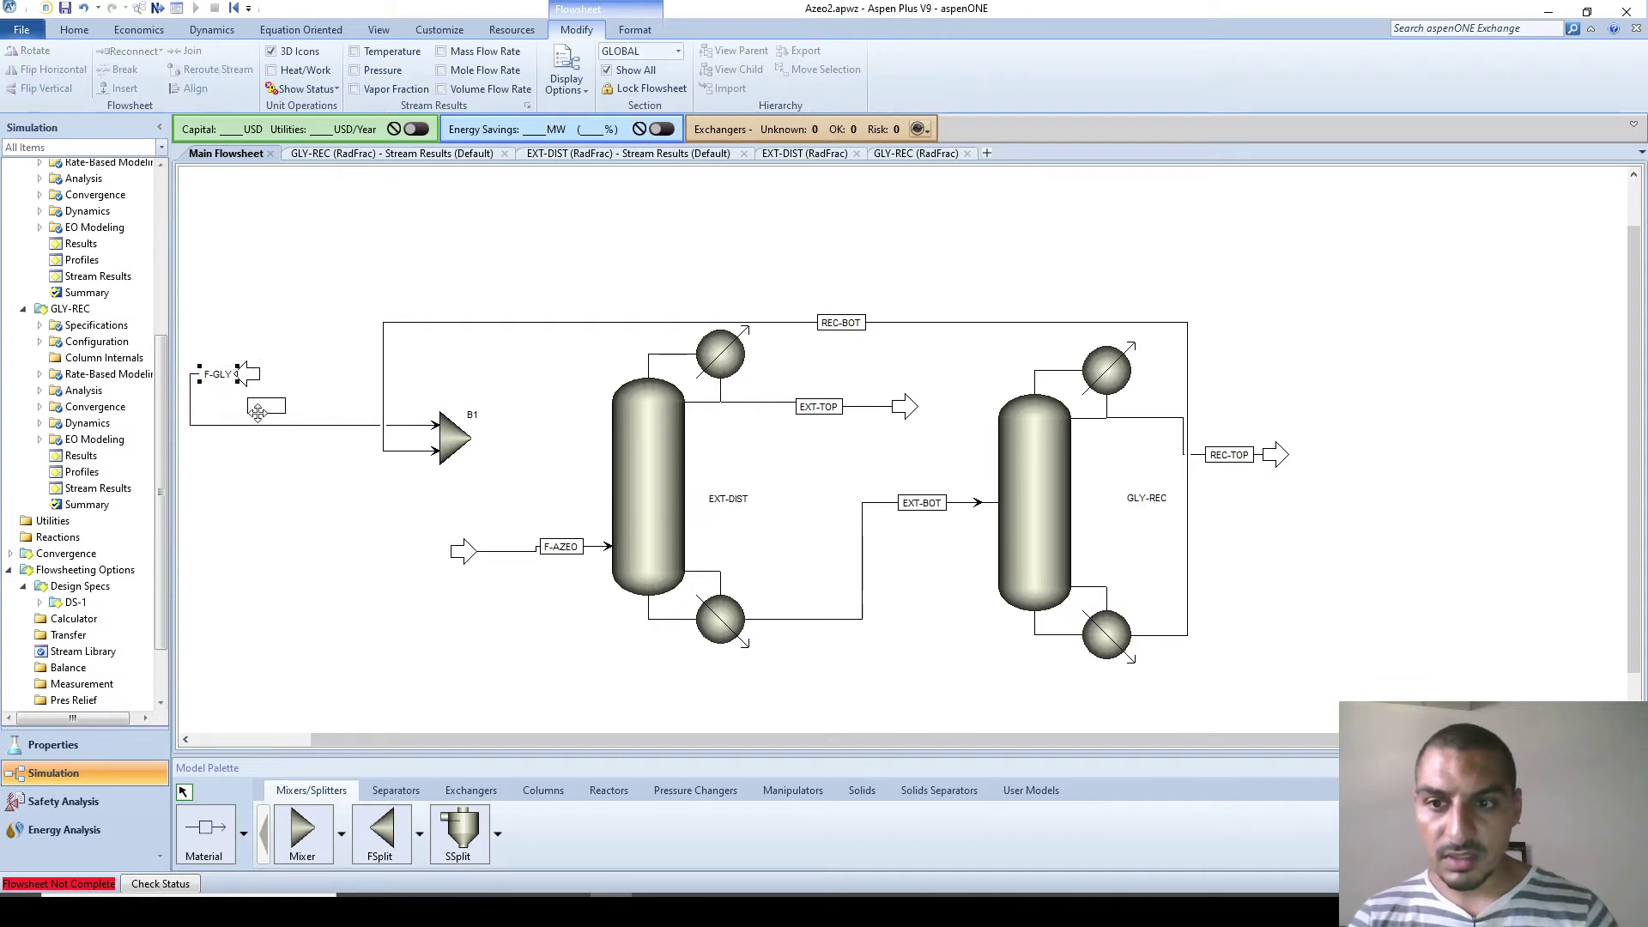
click(289, 432)
right_click(255, 375)
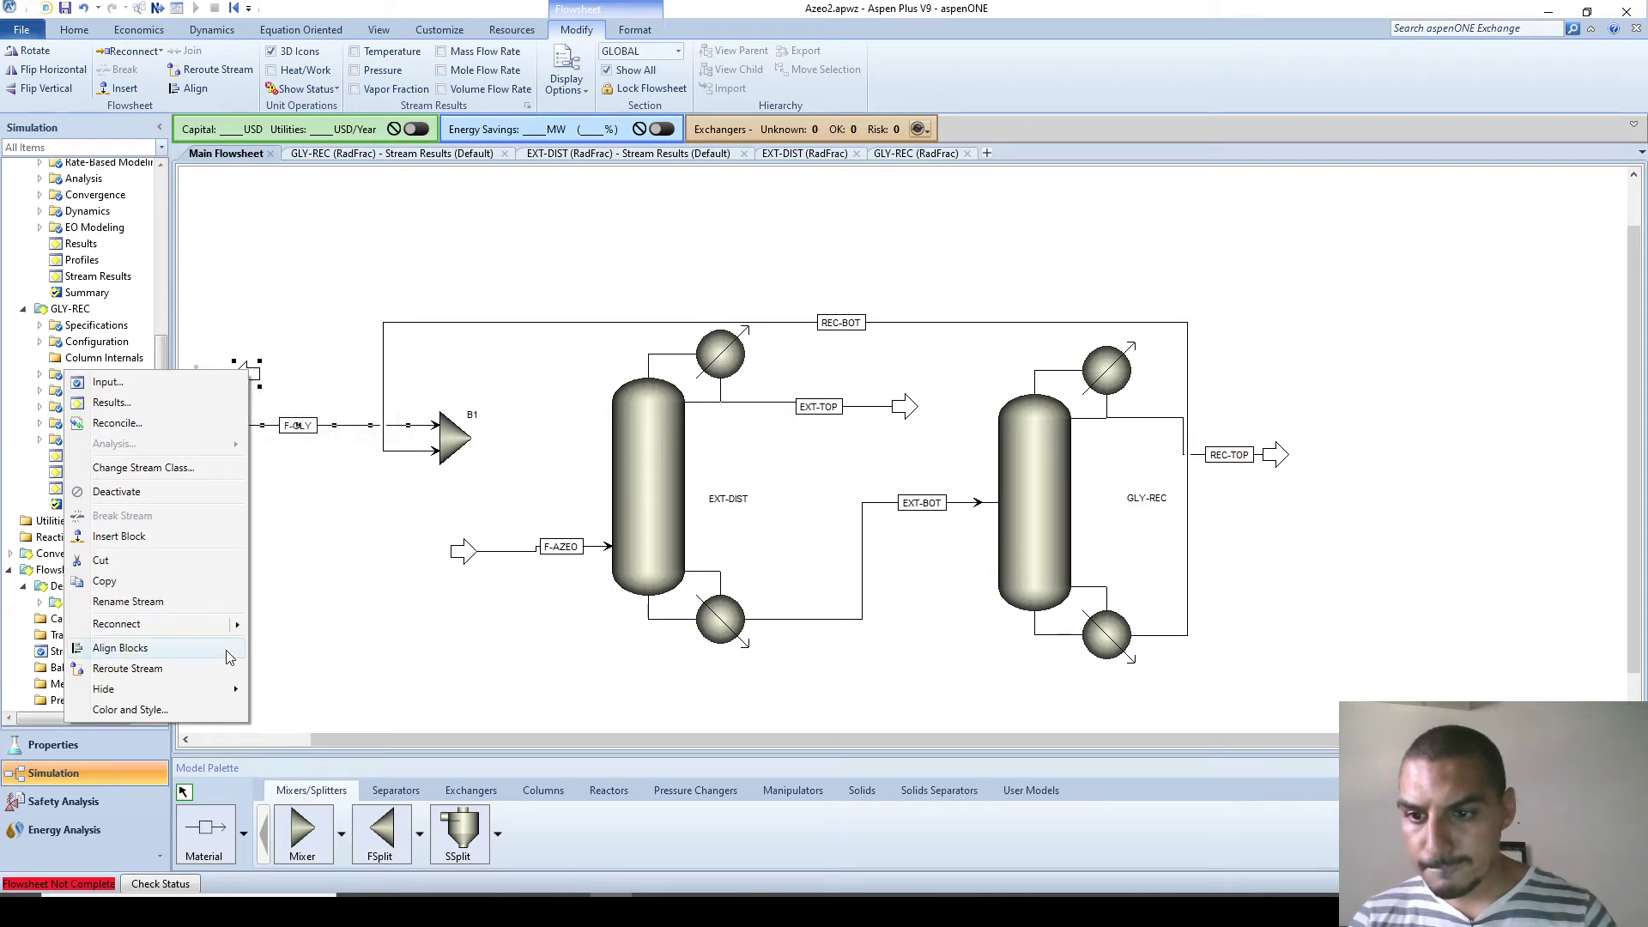
click(302, 288)
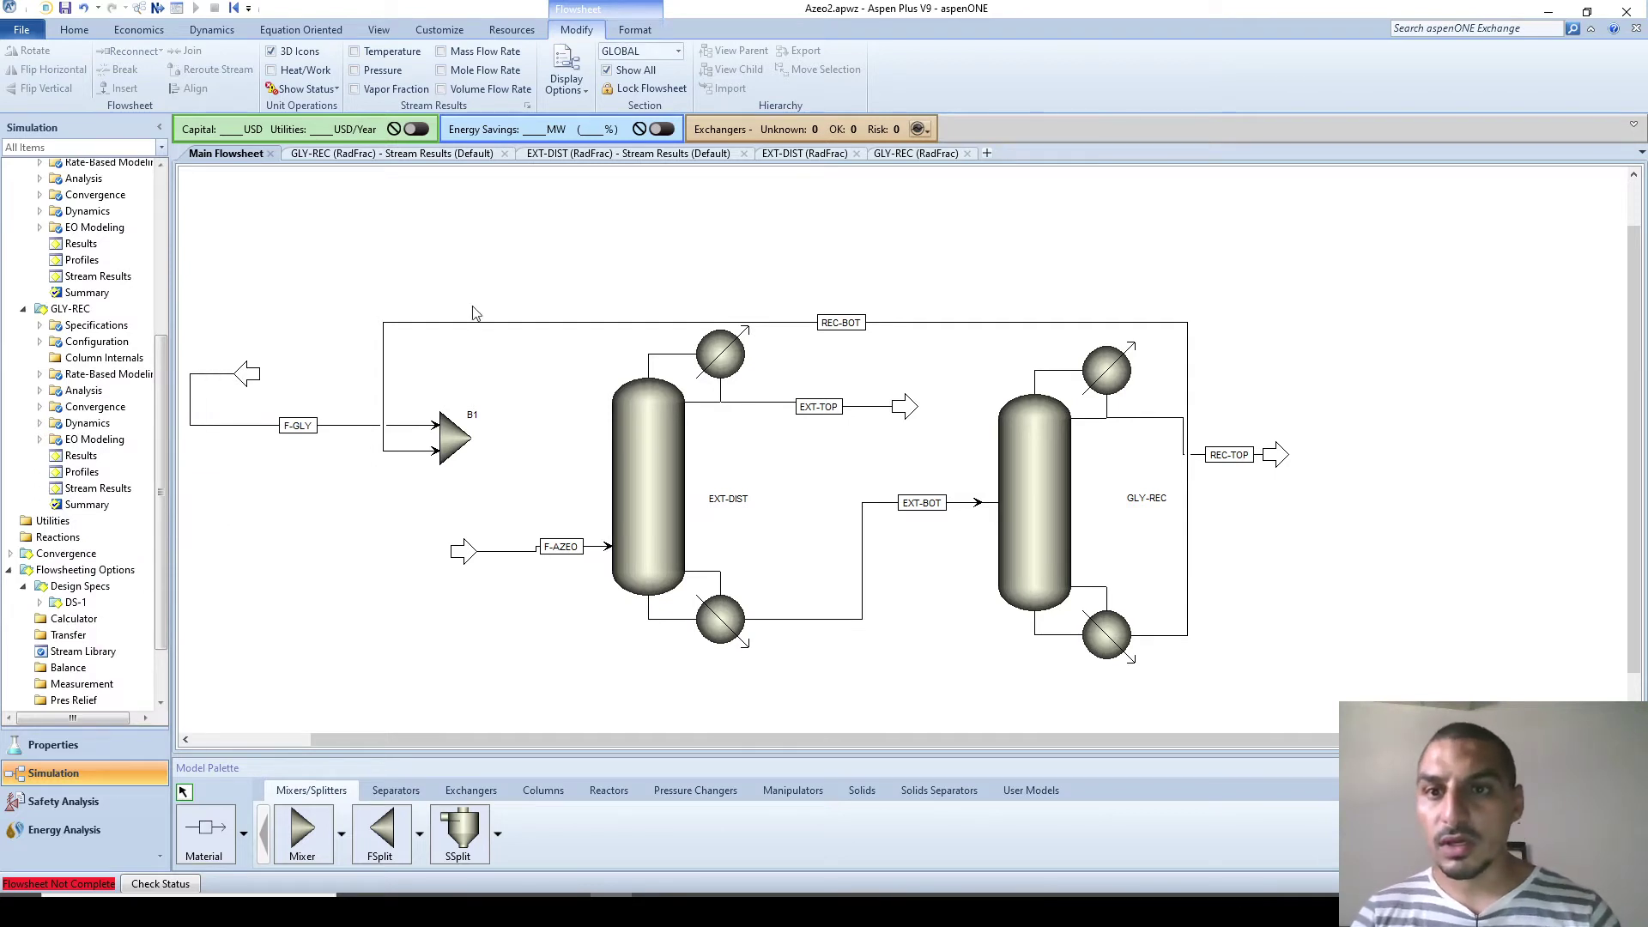
Step: Reroute the REC-BOT recycle line higher above both columns and outward past the REC-TOP outlet
click(450, 441)
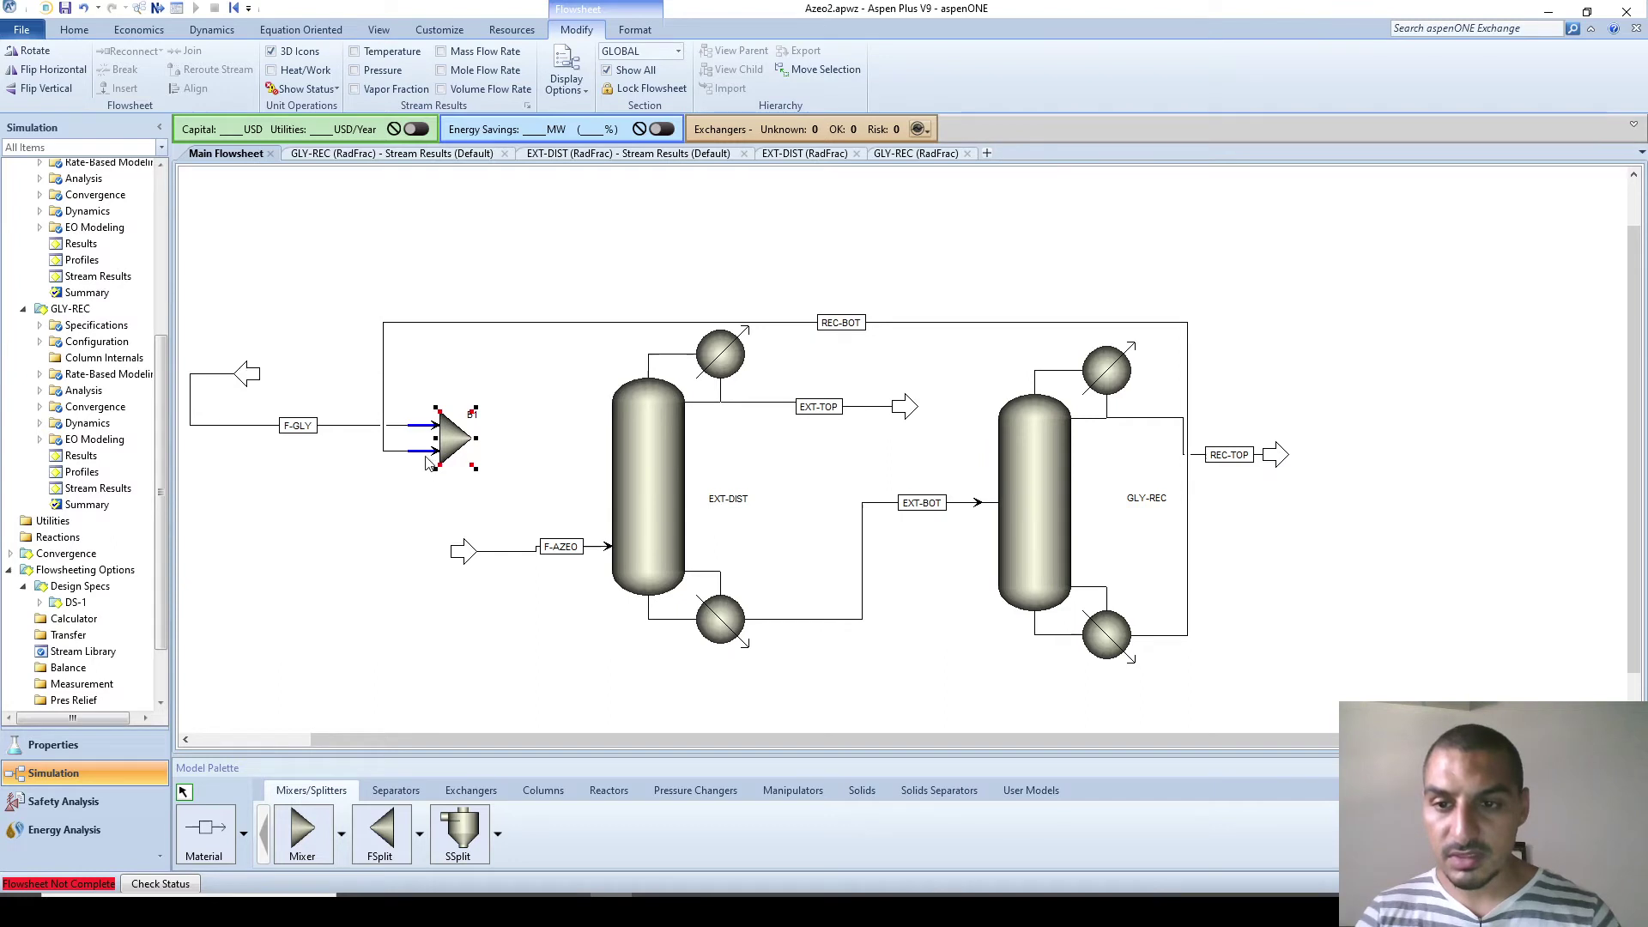
click(1188, 500)
drag(903, 323, 915, 277)
drag(1189, 400, 1341, 402)
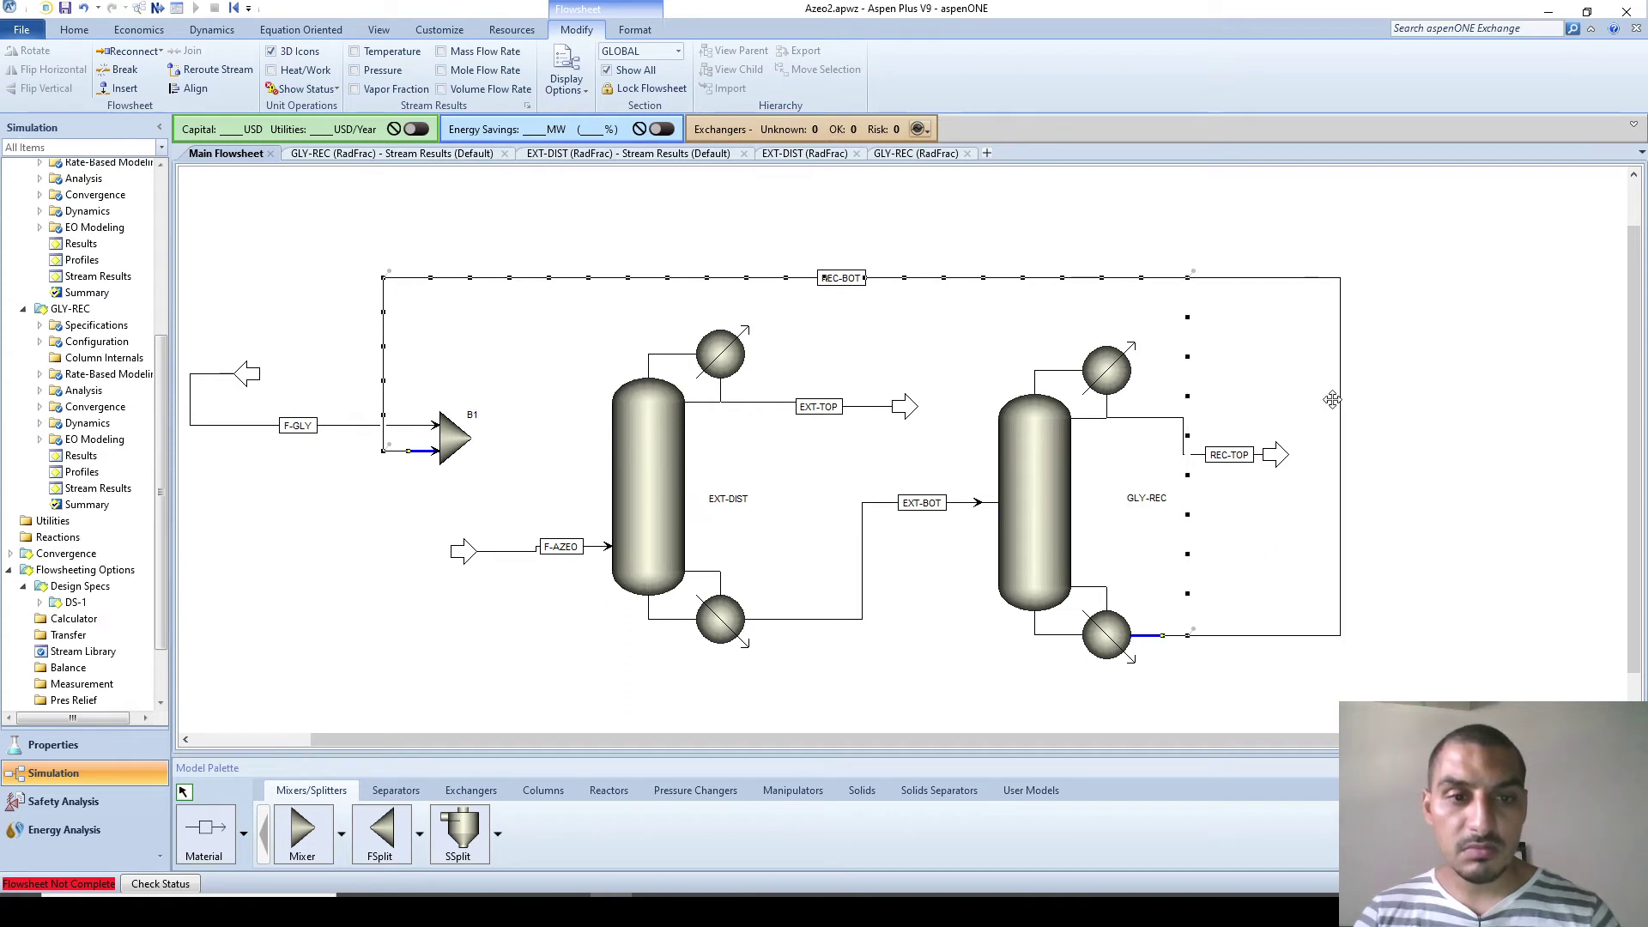
Step: Draw a material stream from the mixer outlet to the feed port of the EXT-DIST column
click(219, 837)
click(471, 438)
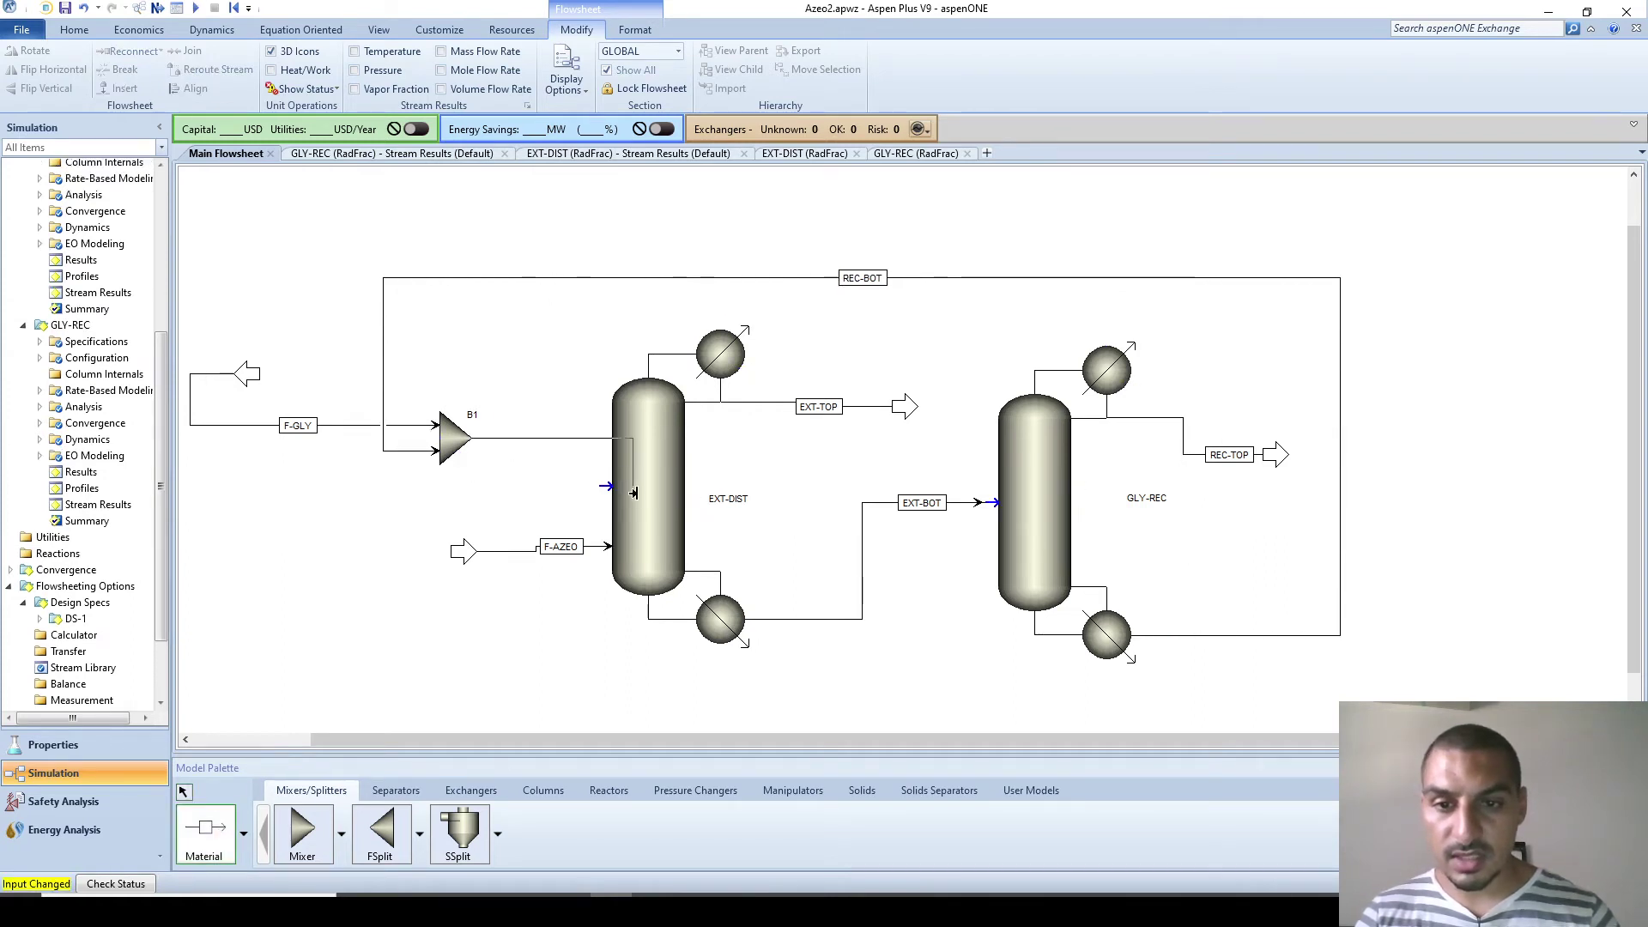
click(607, 486)
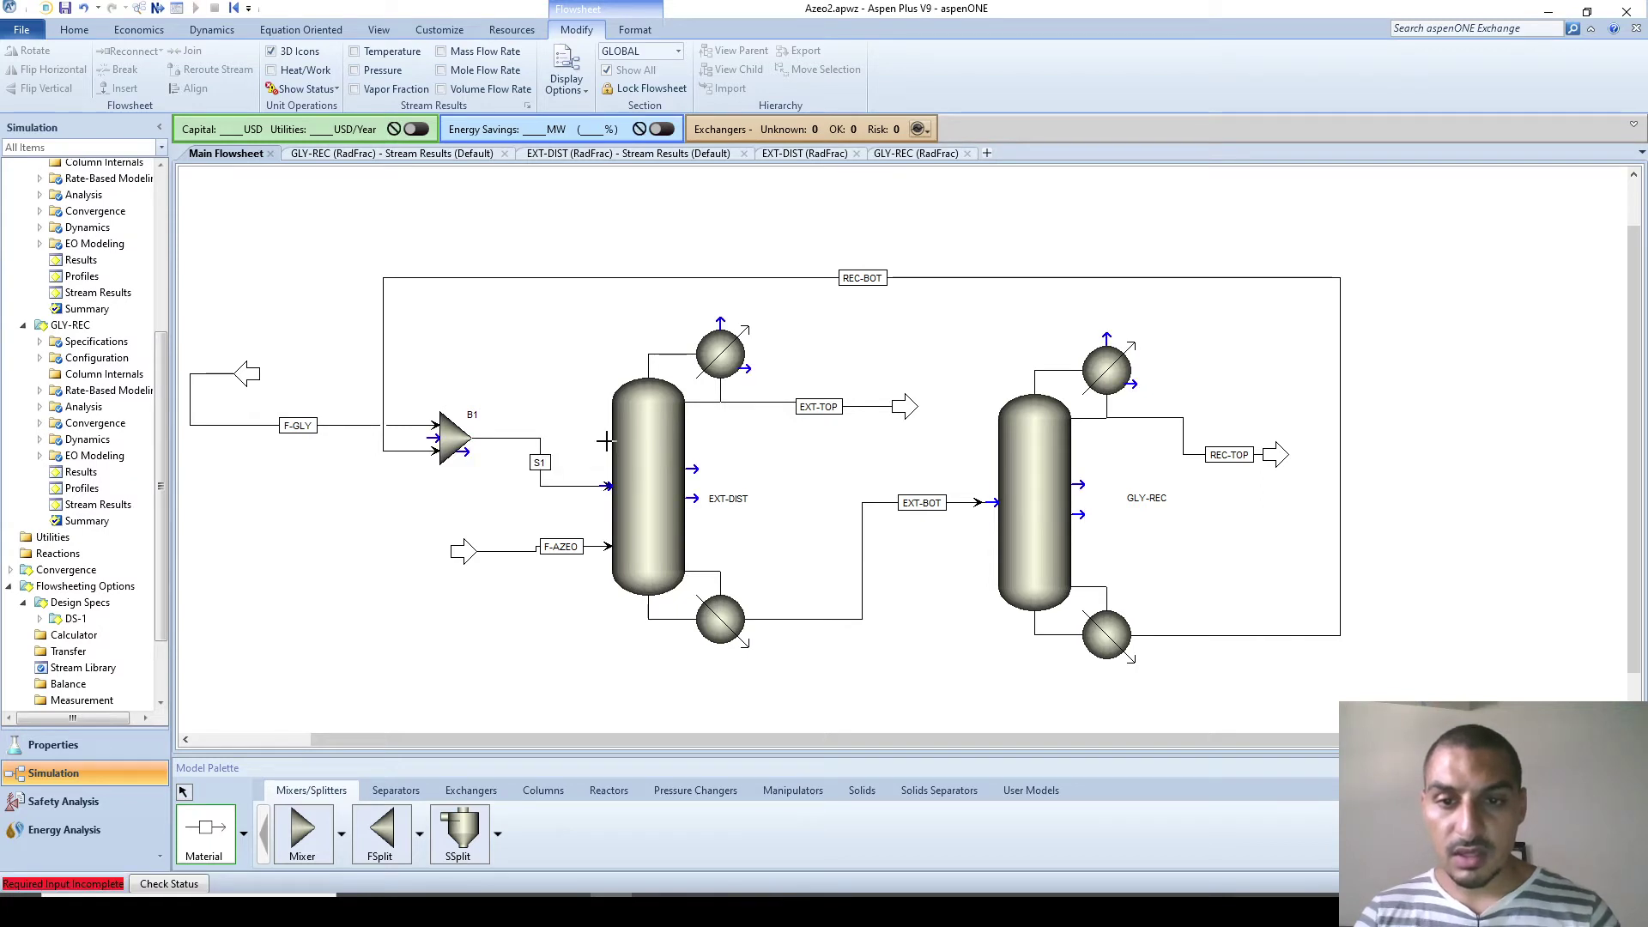
right_click(605, 485)
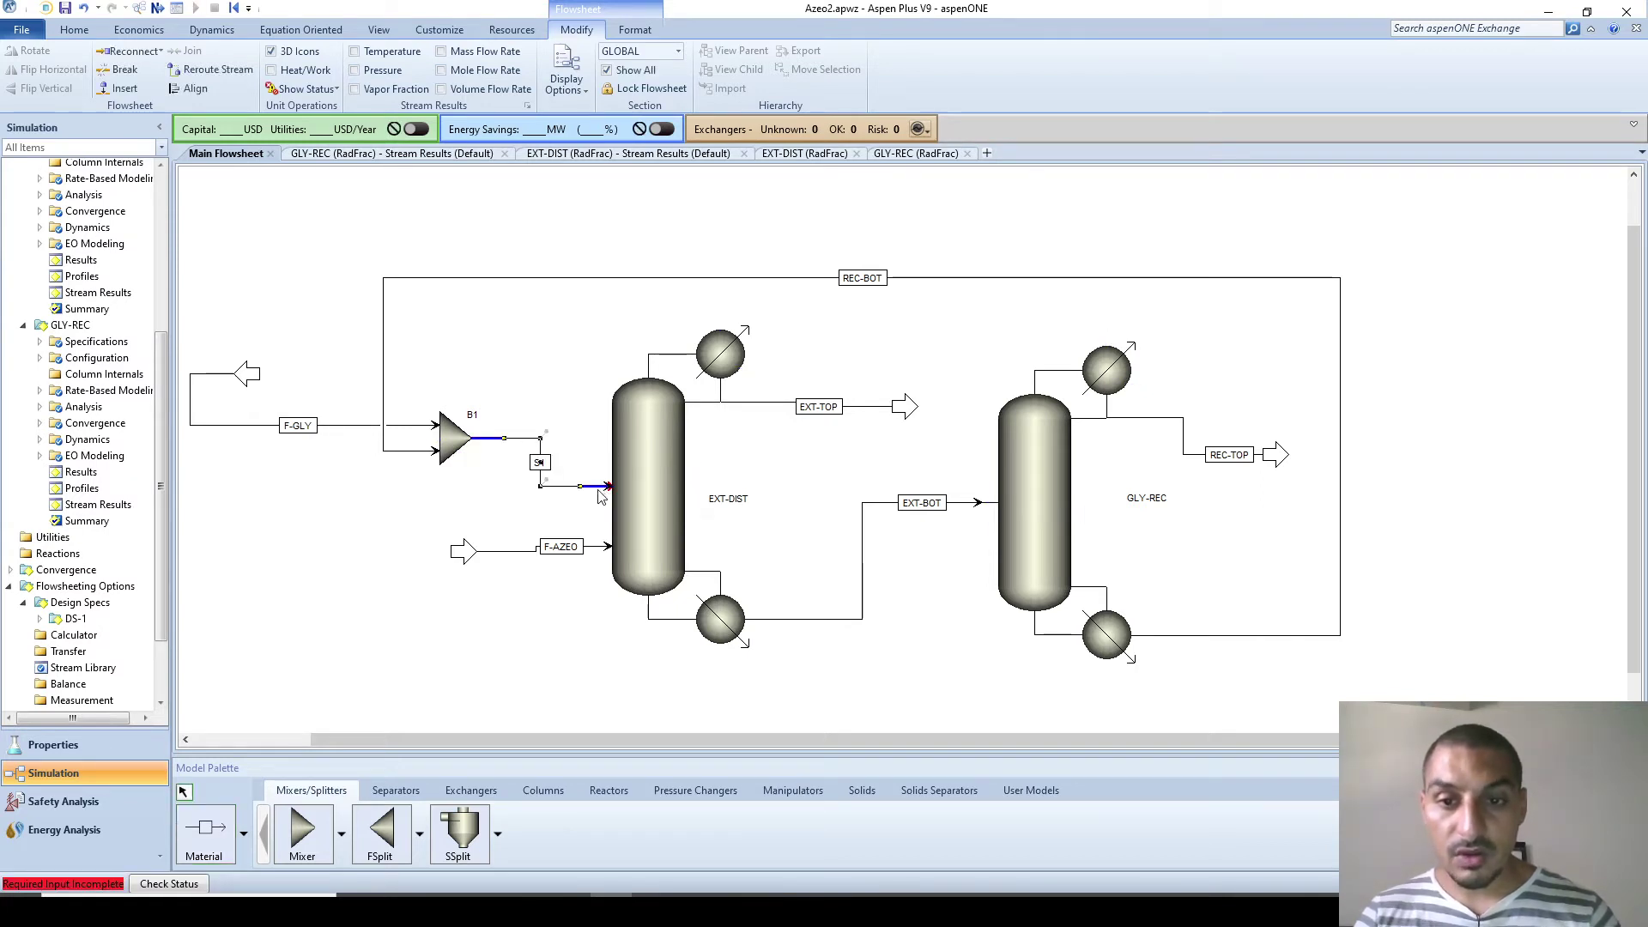
Step: Move the mixer outlet stream's inlet higher on the EXT-DIST column and set its feed stage to 3
drag(601, 495, 605, 438)
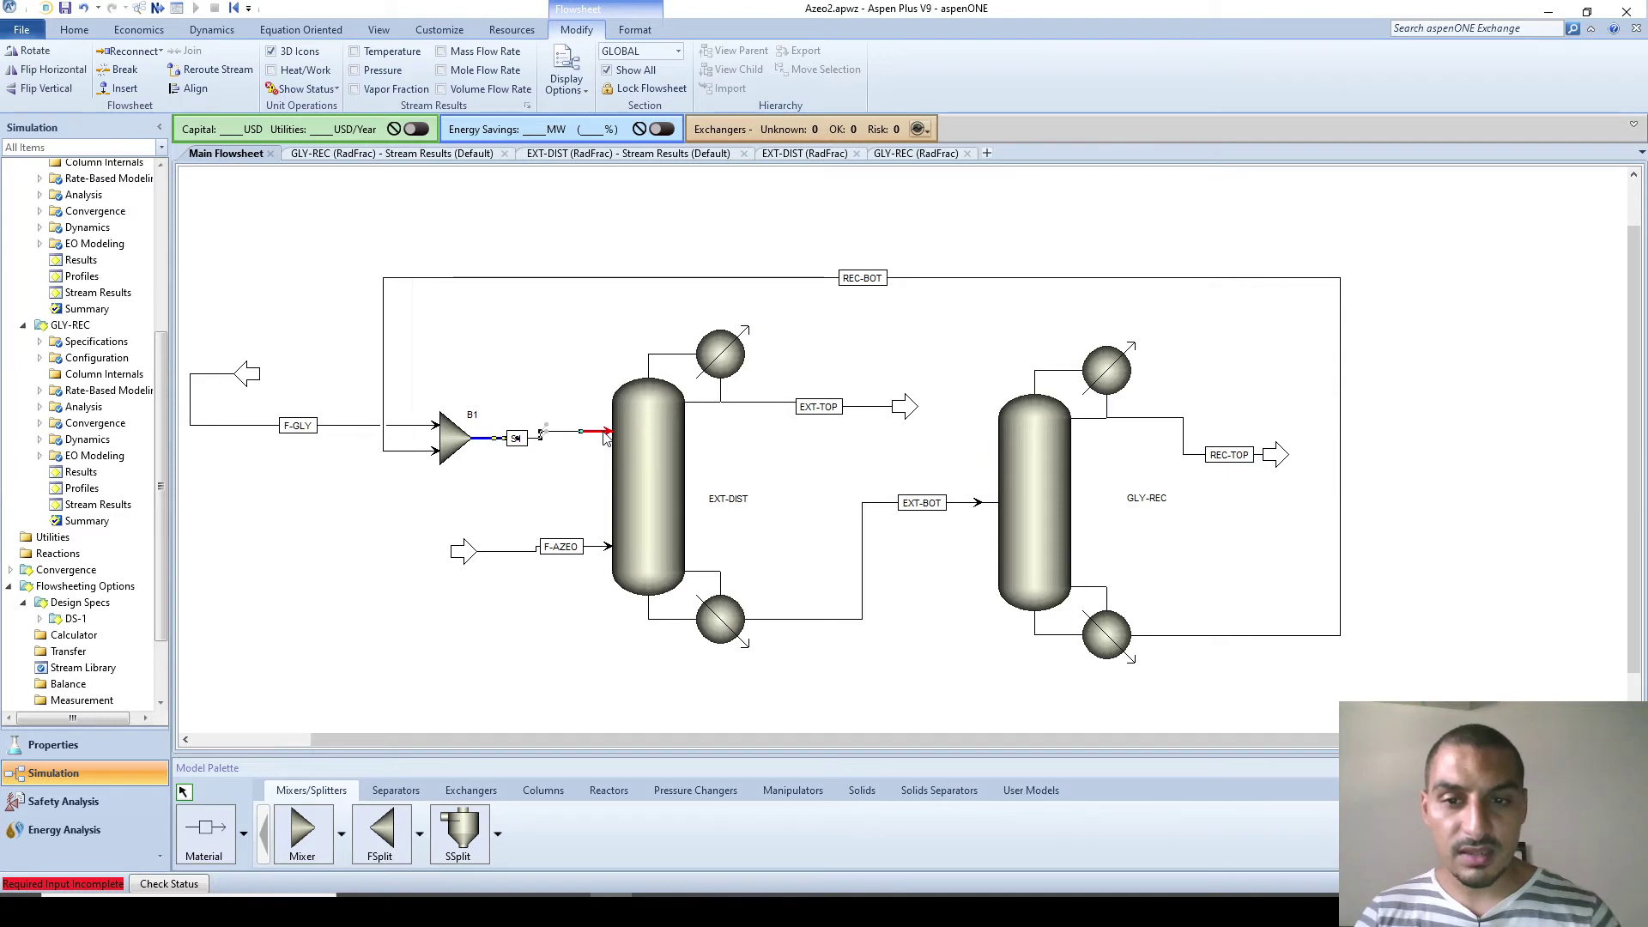
double_click(638, 453)
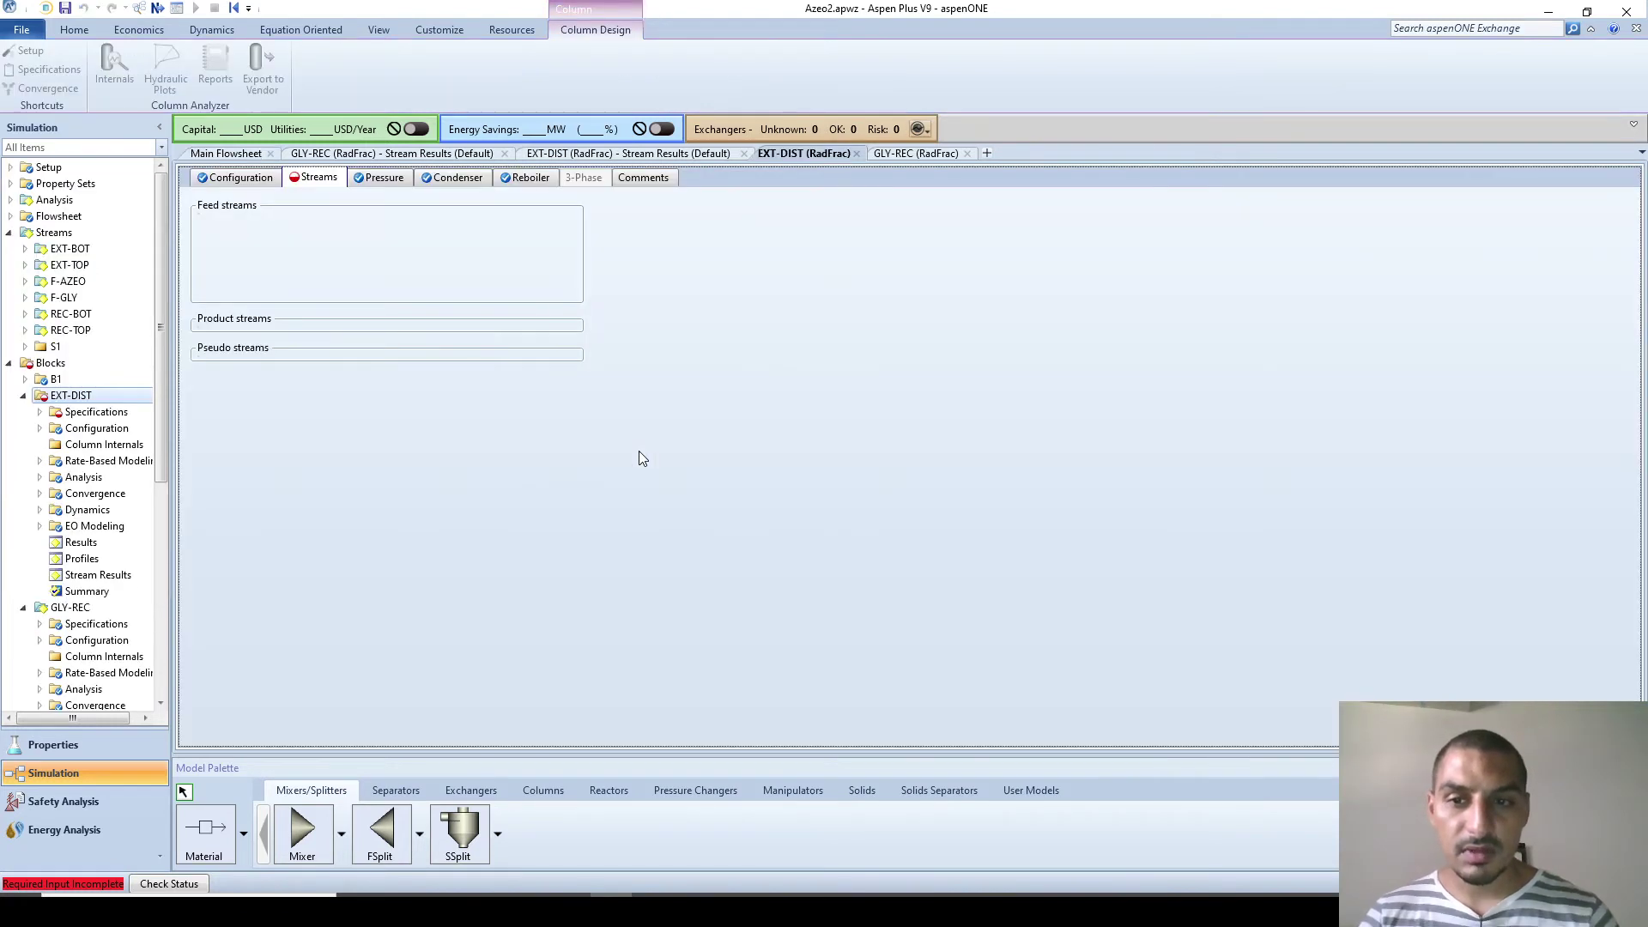
click(340, 265)
text(3)
key(Return)
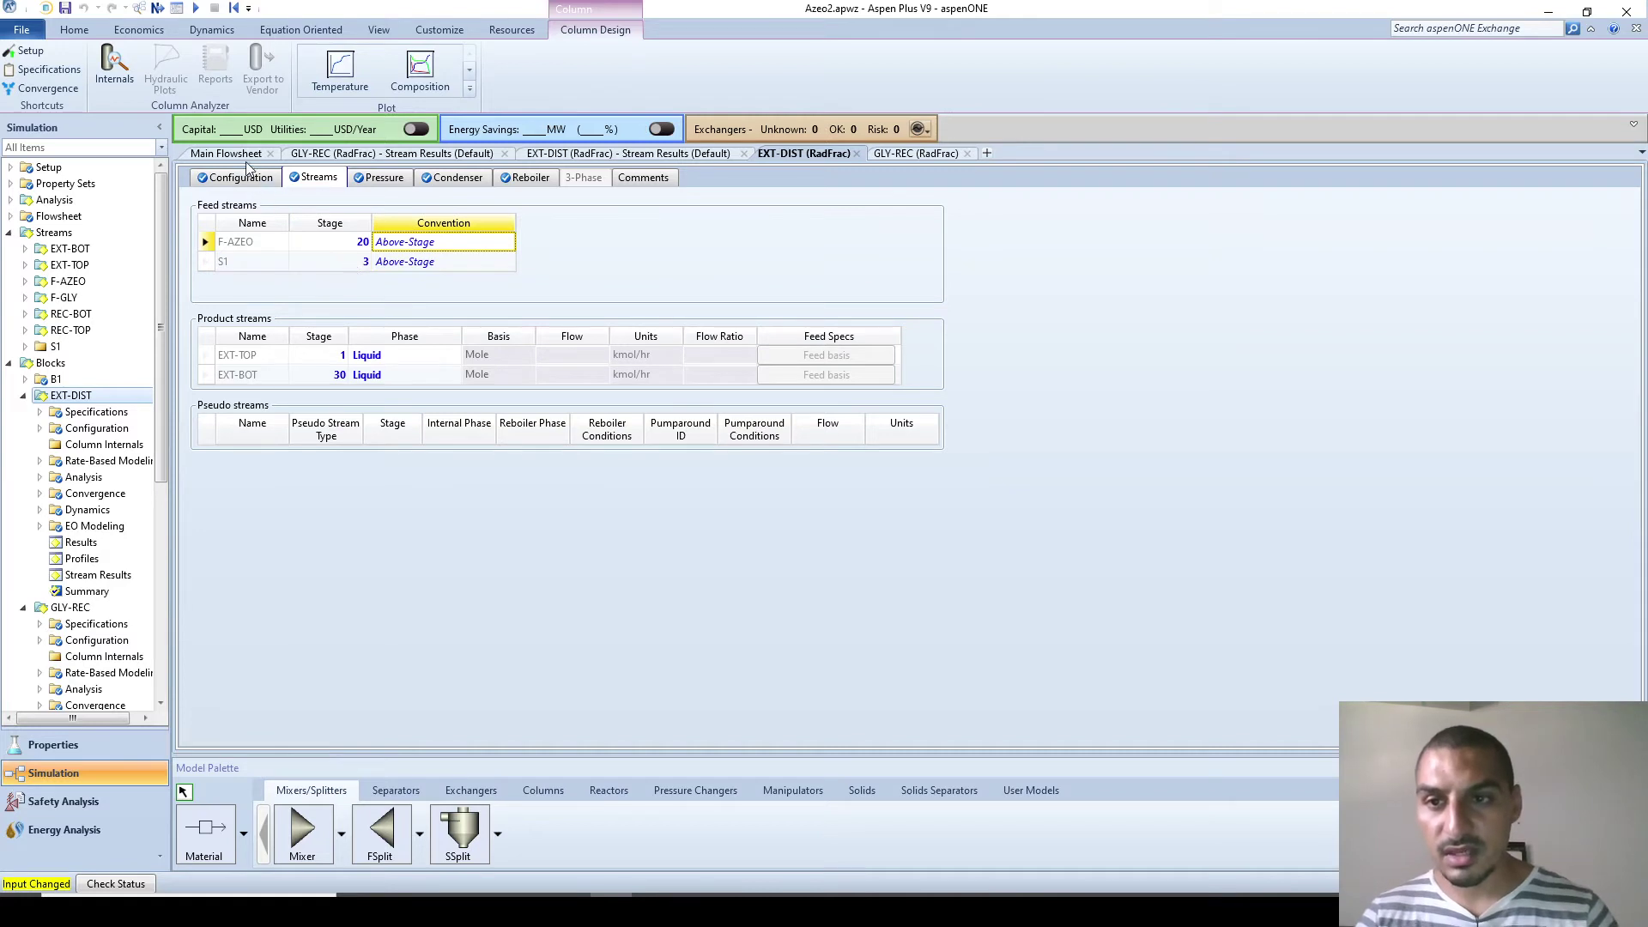
Step: Rename the stream from the mixer to the EXT-DIST column as GLY2COL on the flowsheet
click(245, 155)
click(517, 439)
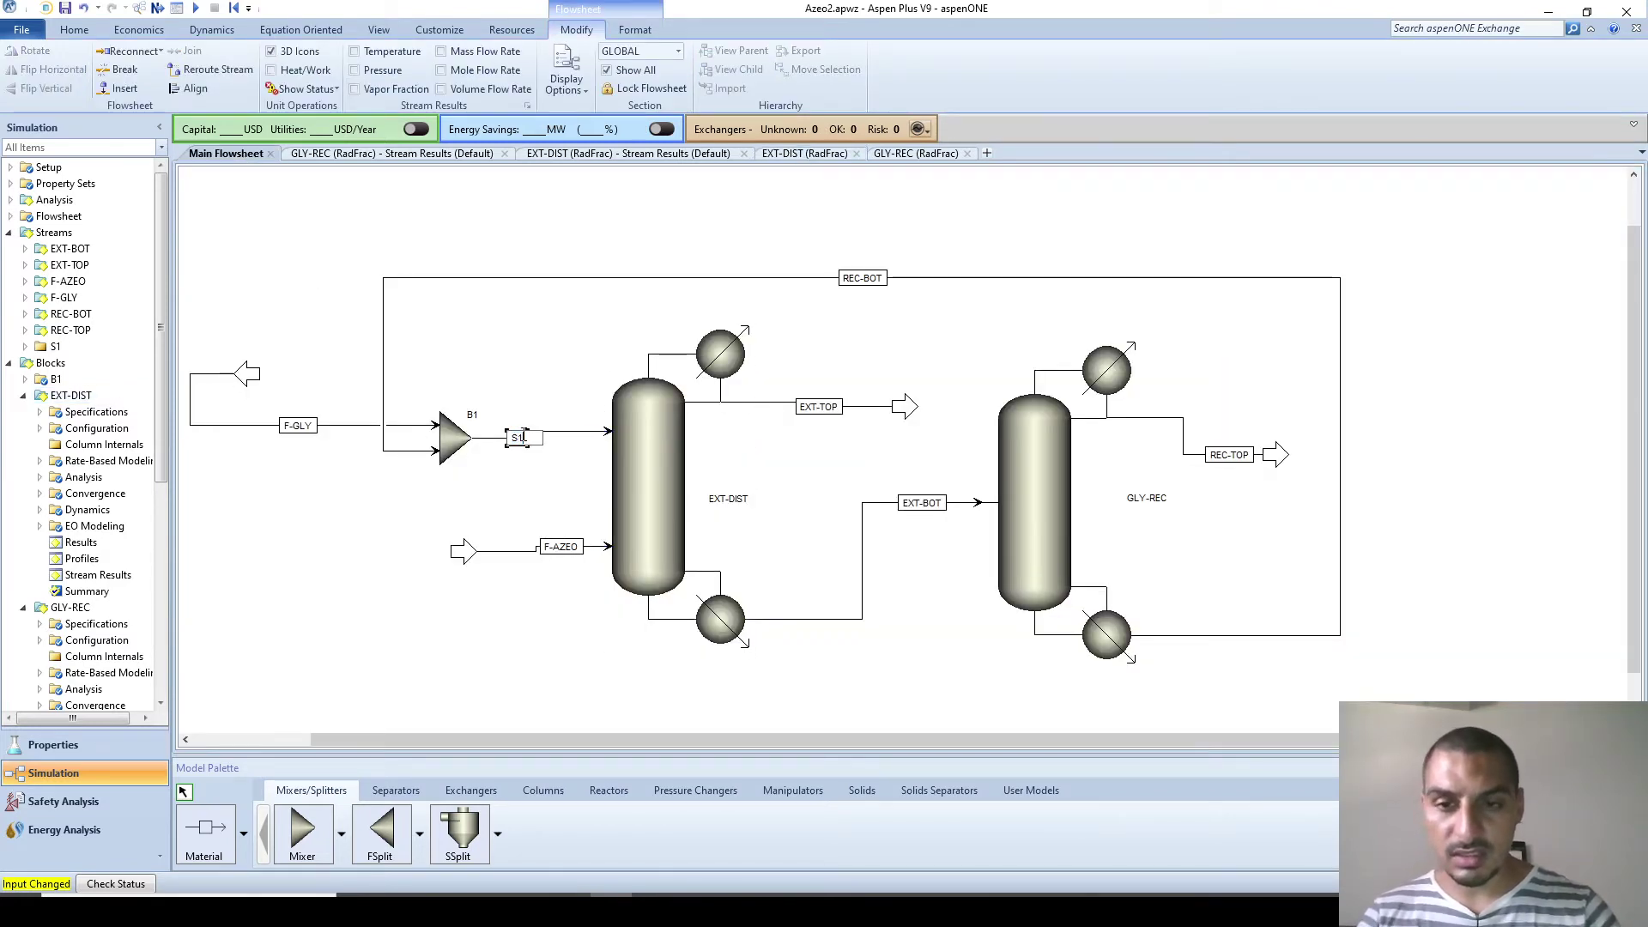
text(GLY-COL)
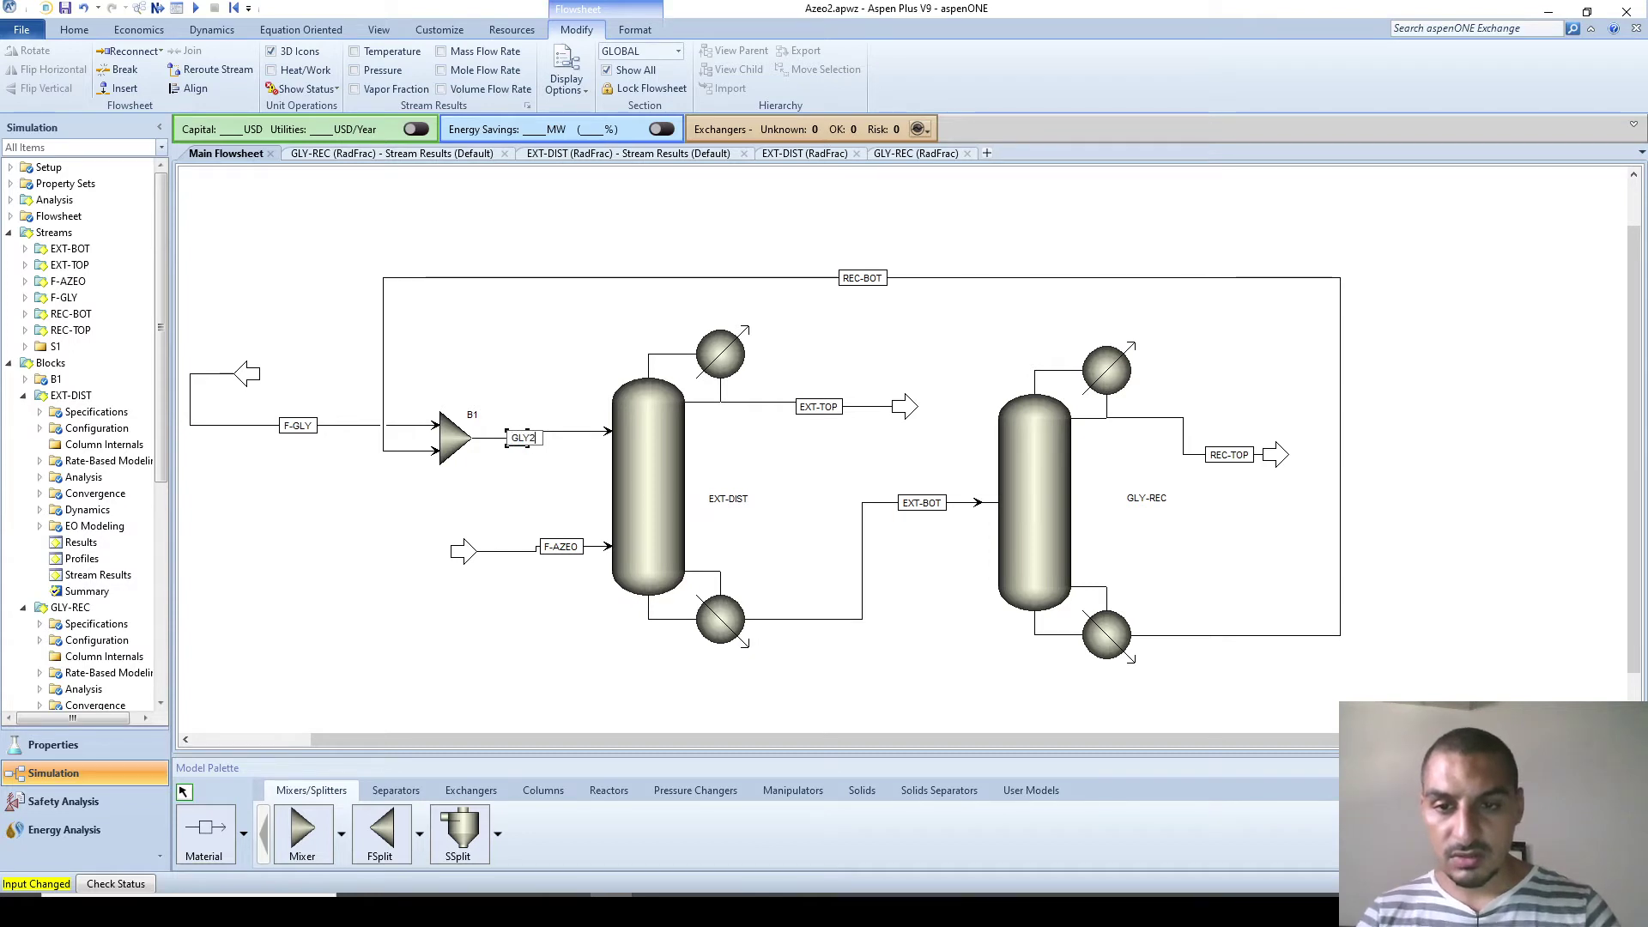
key(Return)
Step: Rename the mixer block B1 as GLY-MIX
click(473, 415)
text(GLY-MIX)
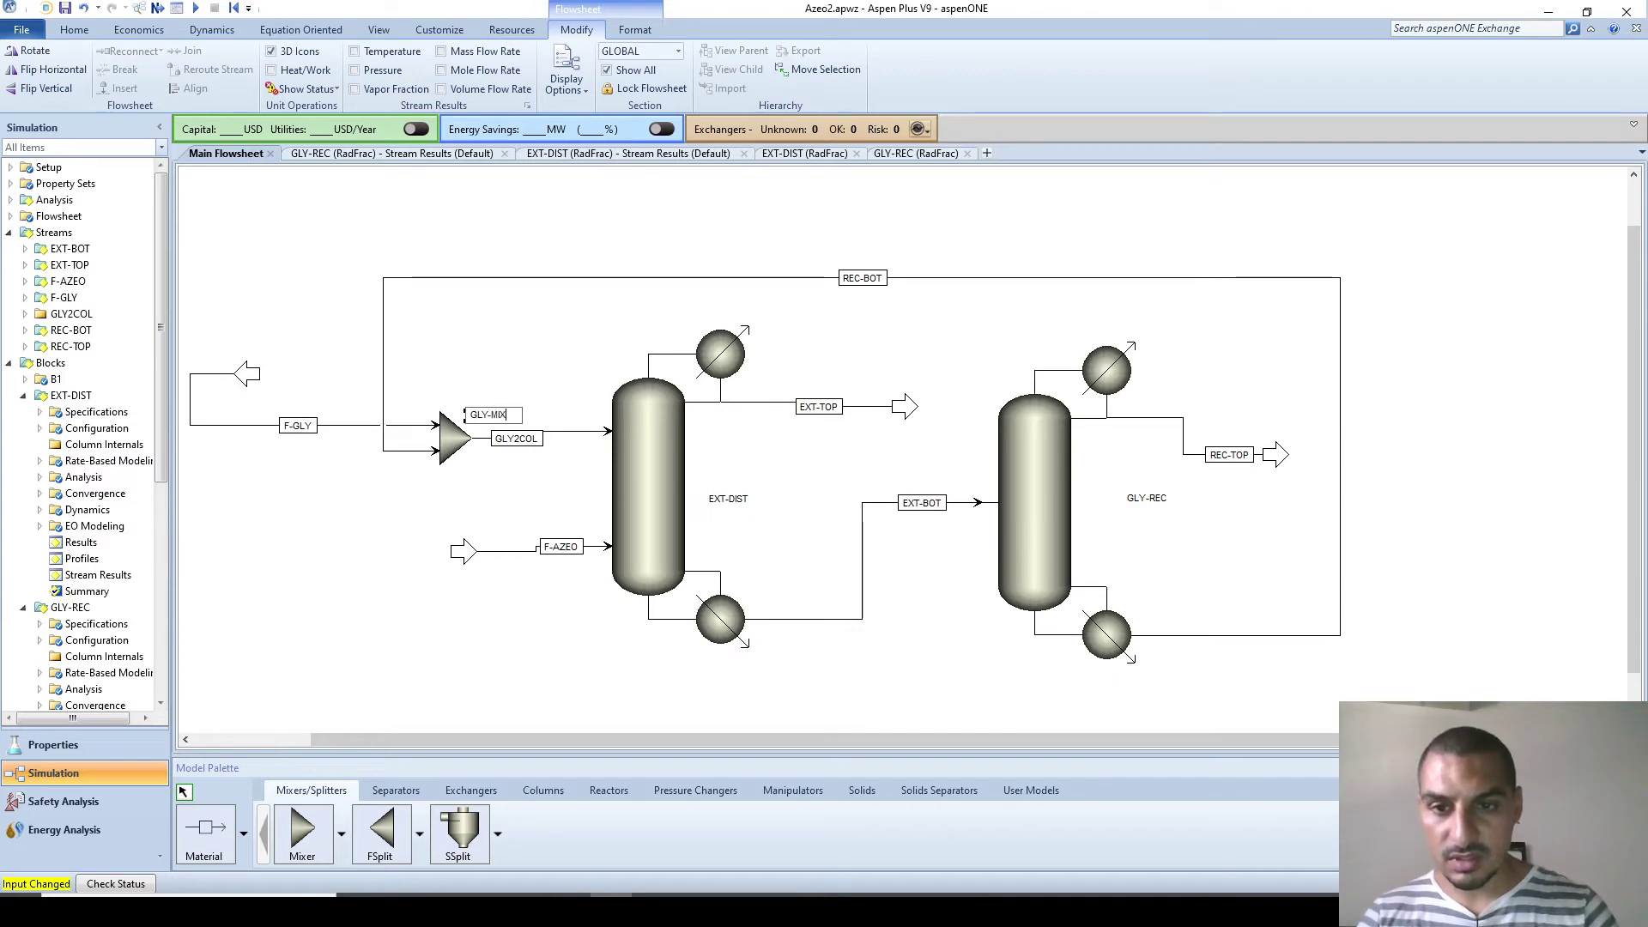
key(Return)
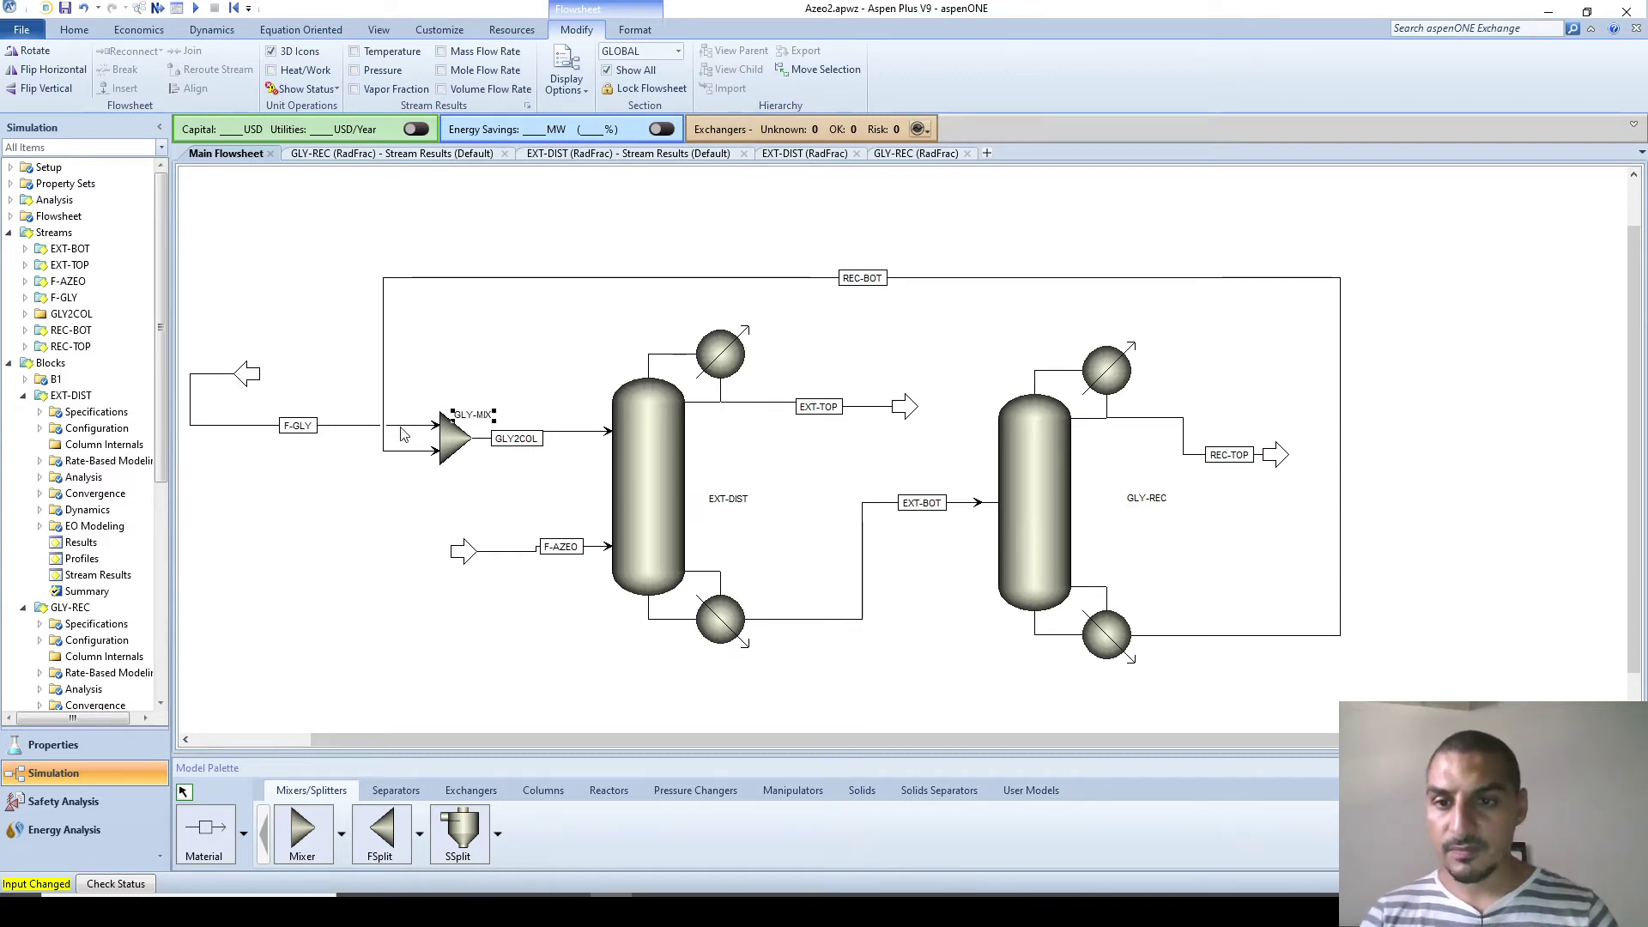
click(459, 483)
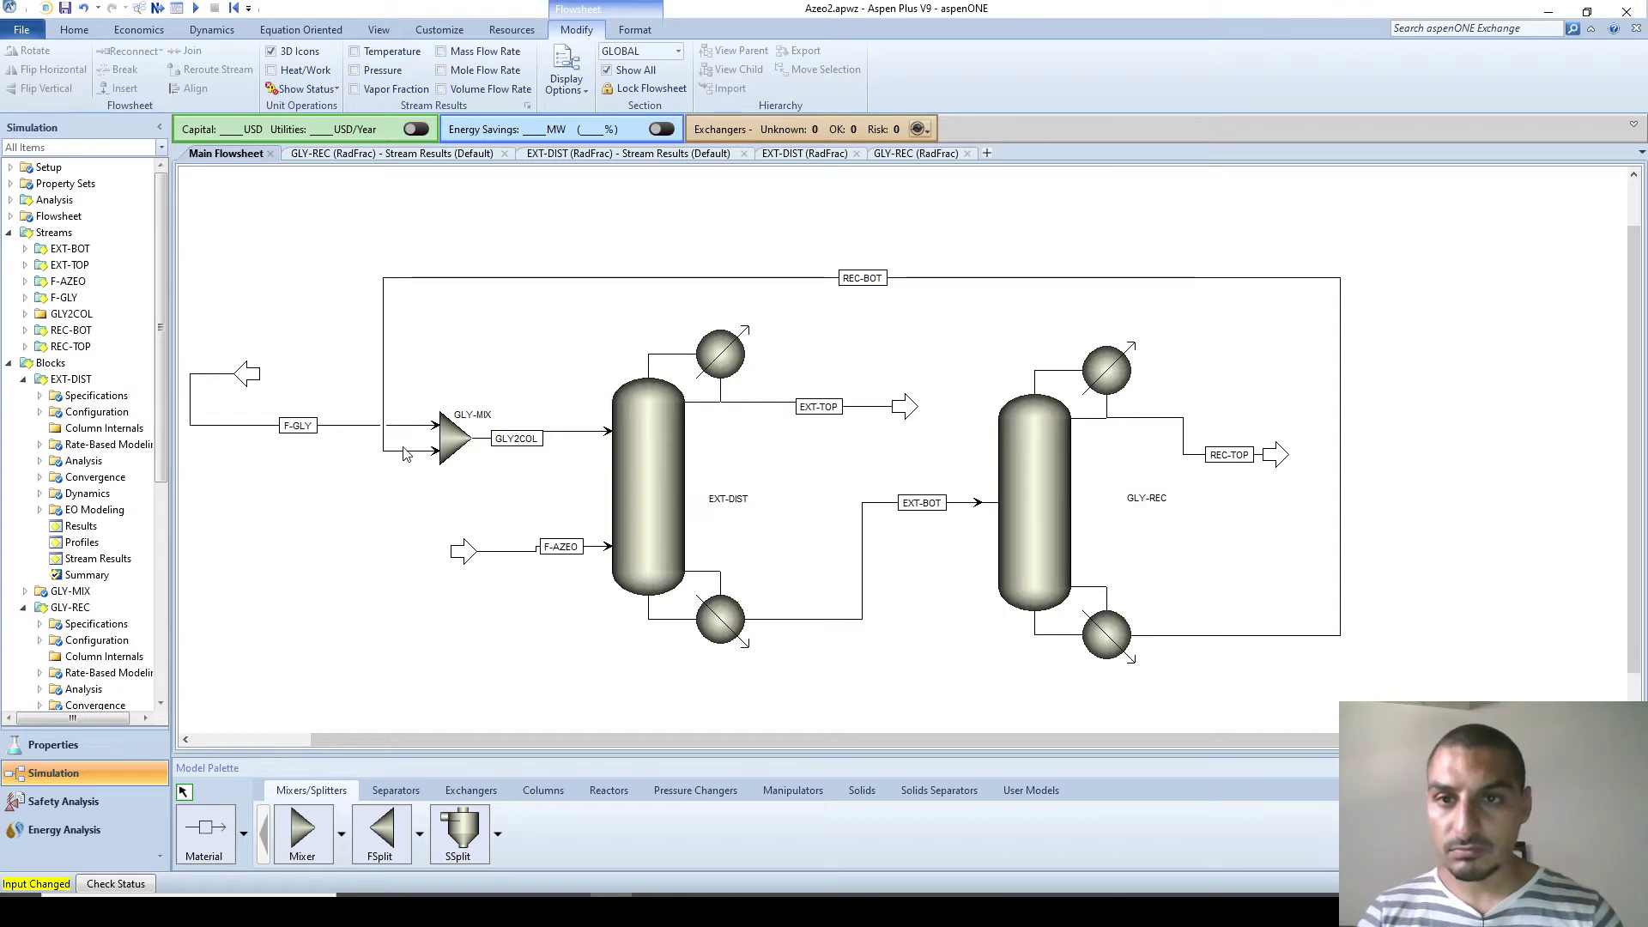
click(255, 375)
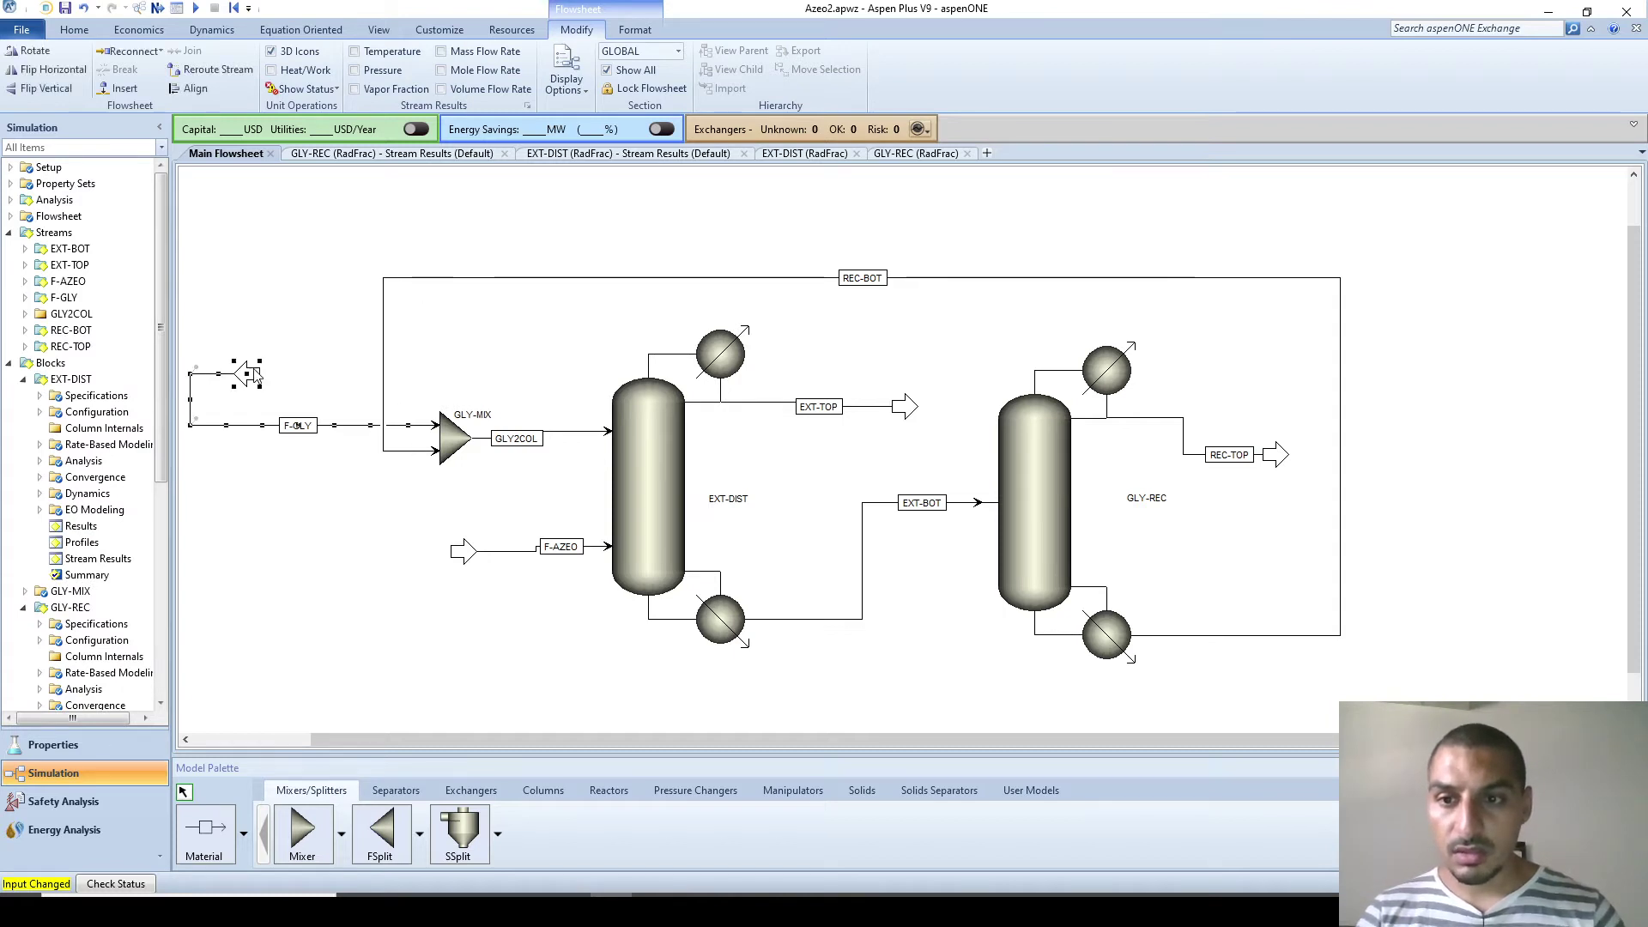
click(636, 31)
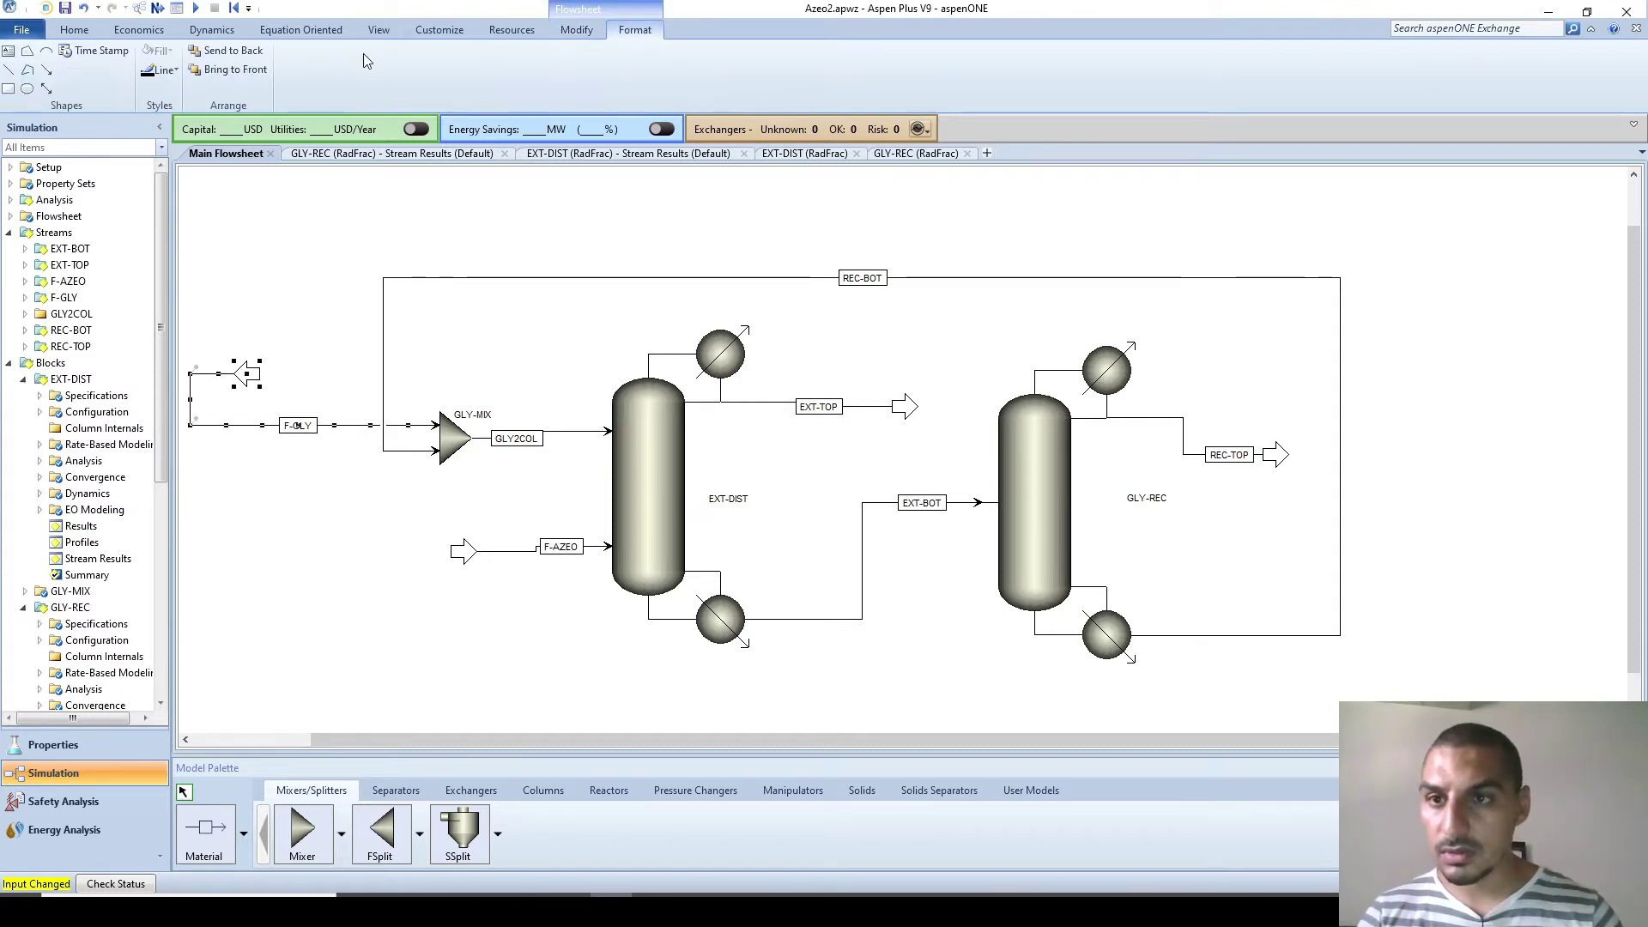
click(282, 272)
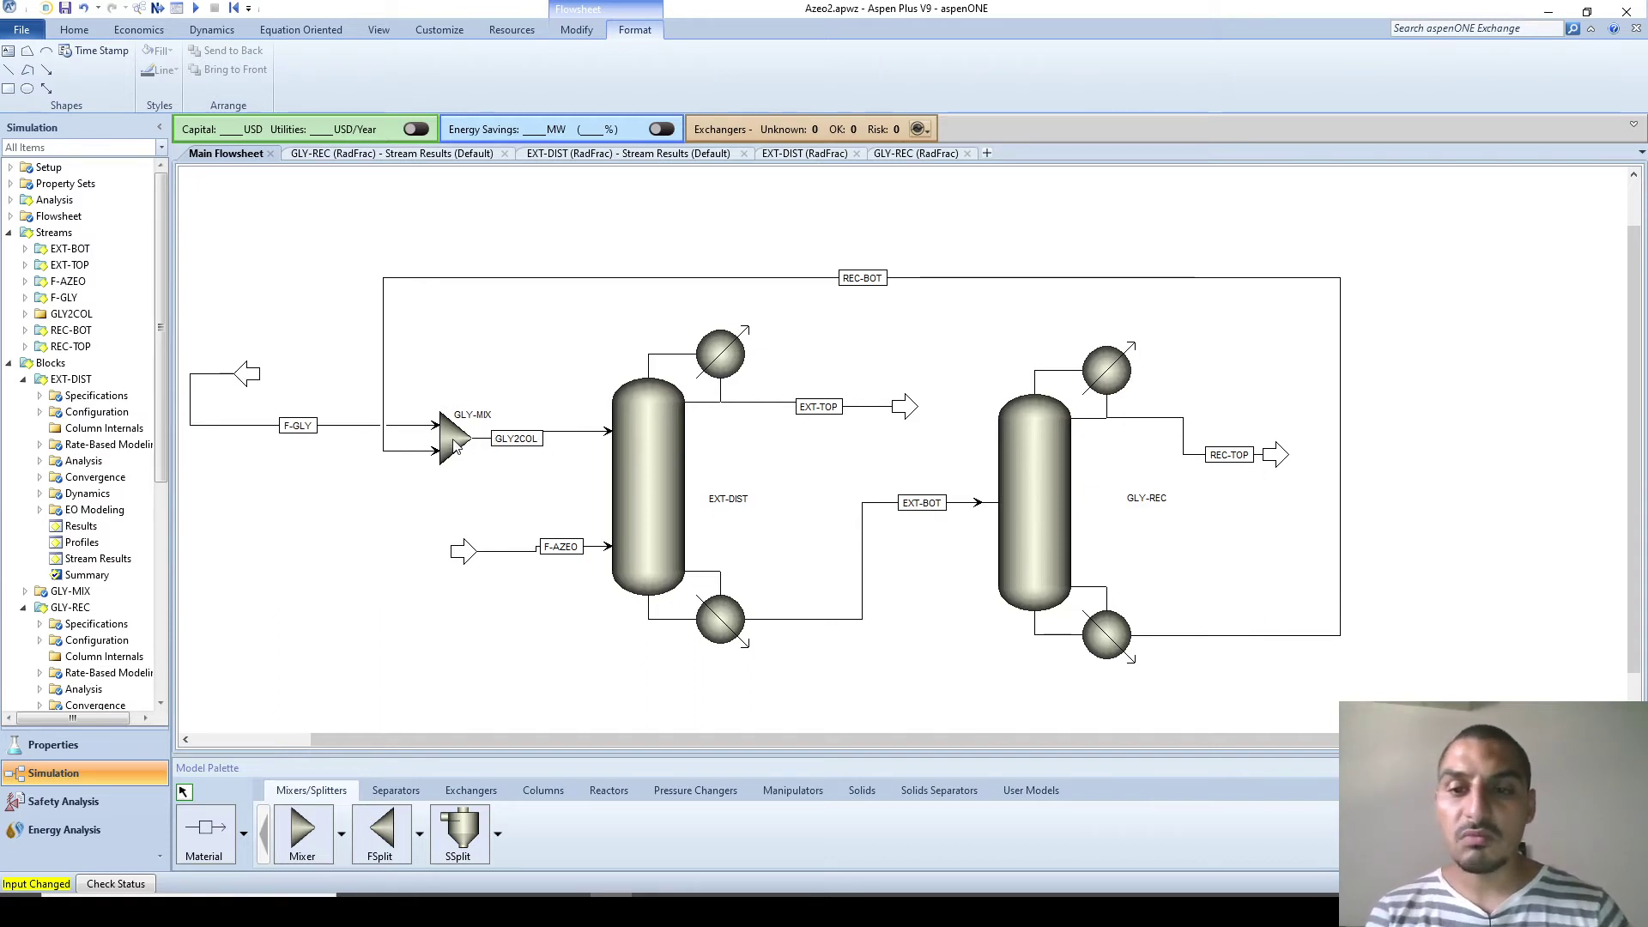
Step: Run the simulation with the glycerol recycle connected and display the run status form
click(195, 11)
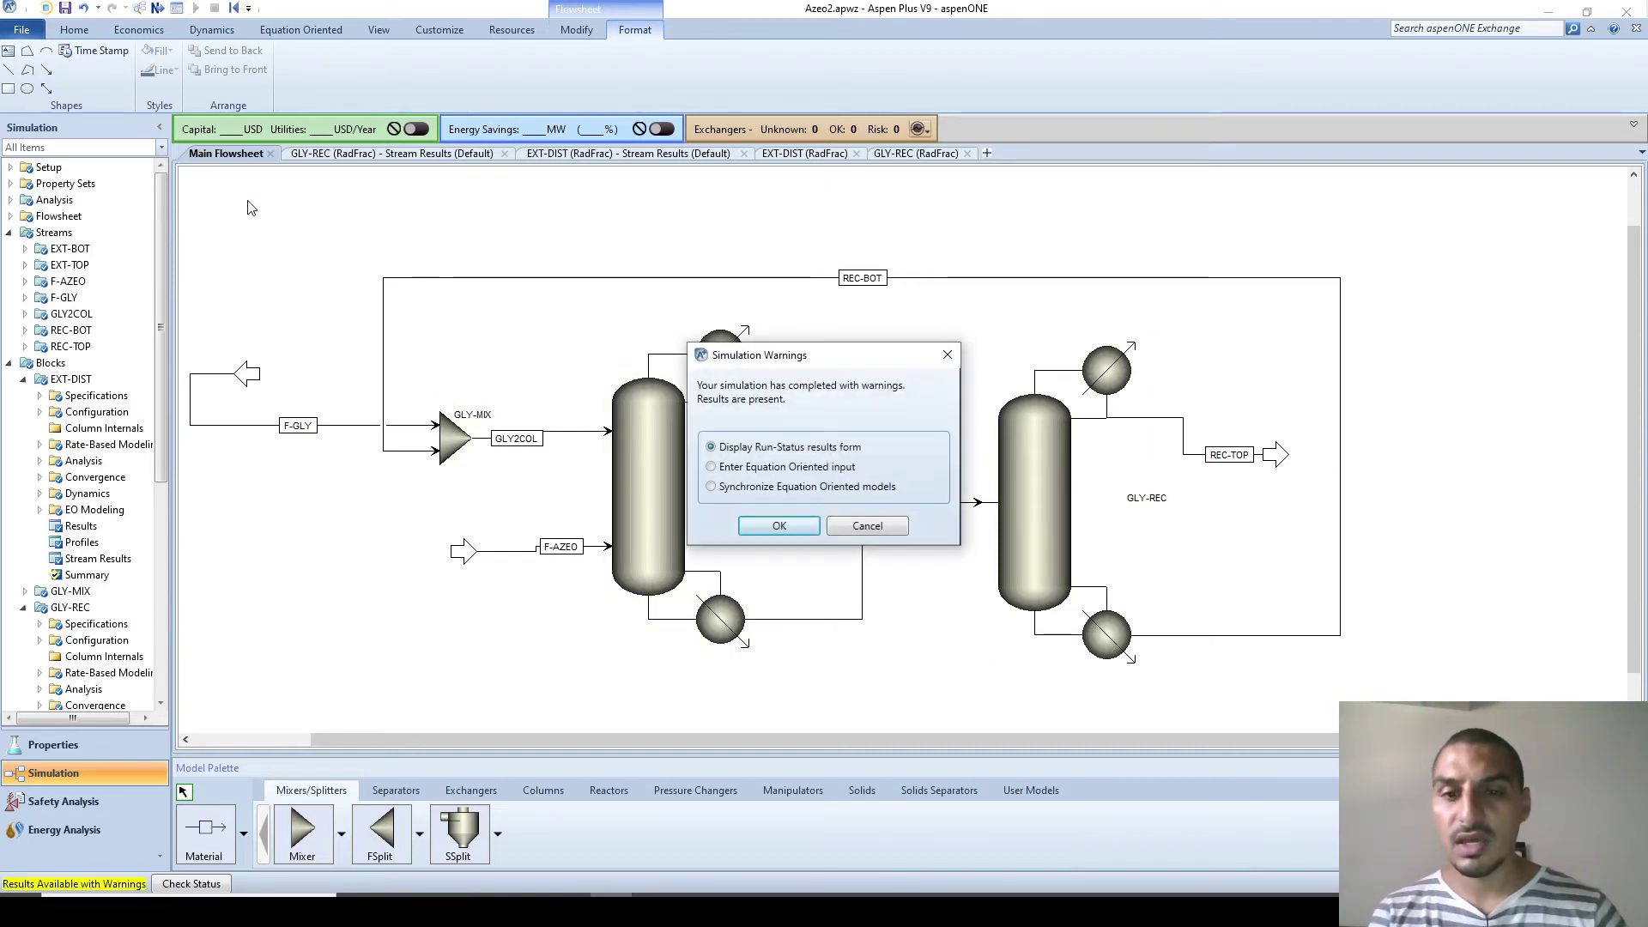
click(813, 532)
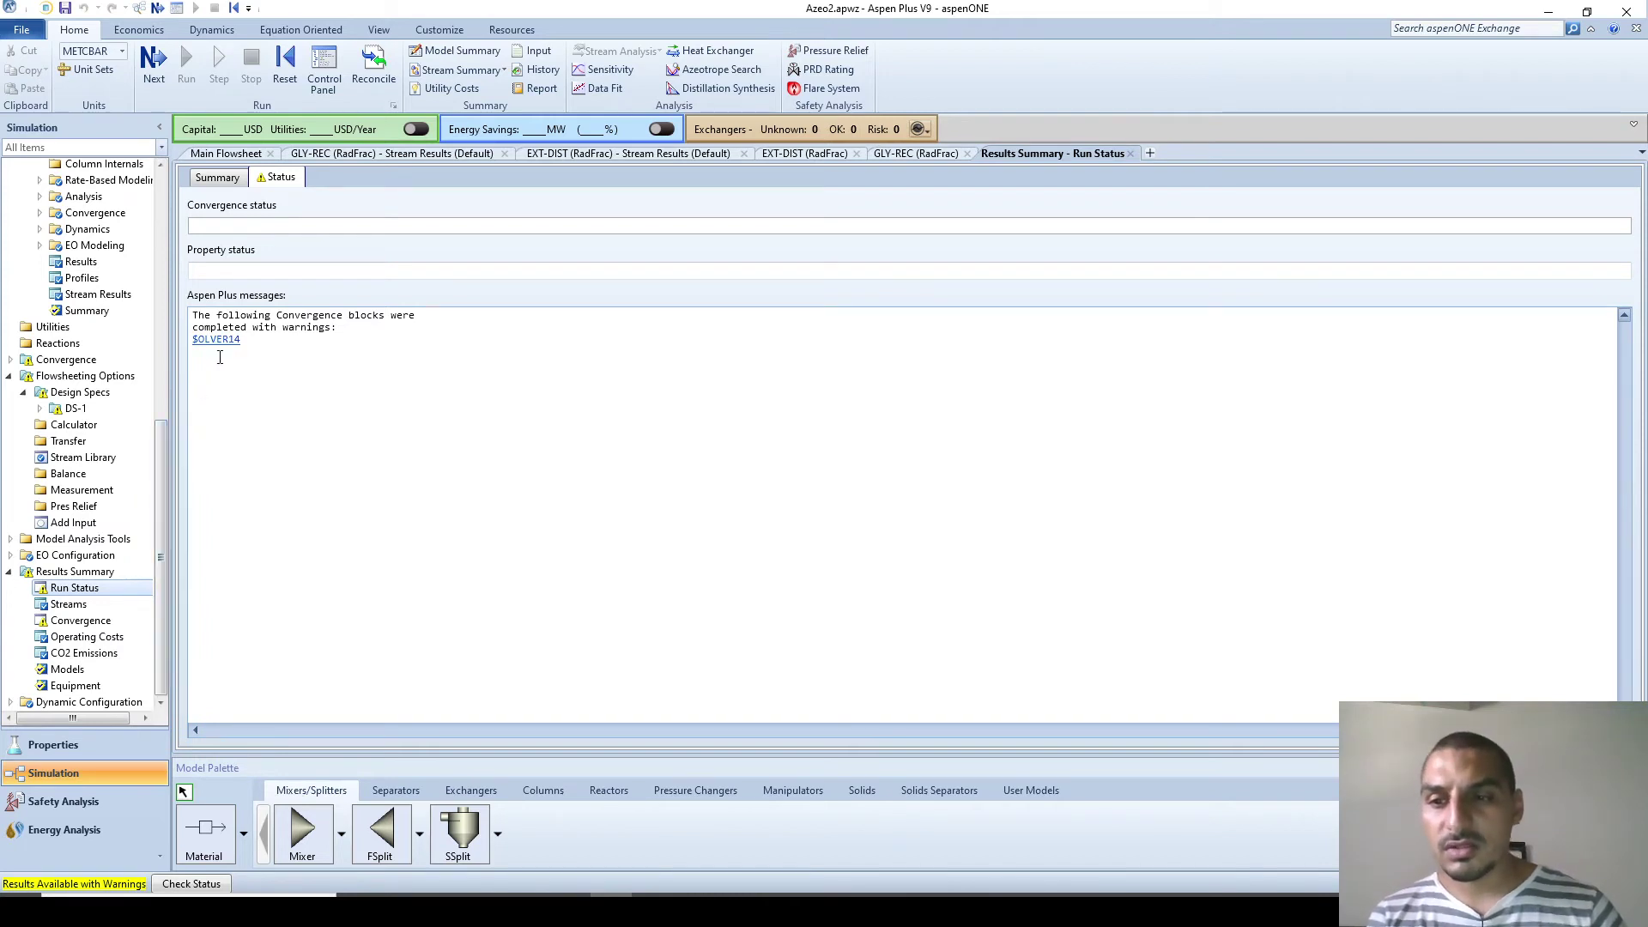
Step: Review the definition and target of design spec DS-1 and the input specifications of the F-GLY feed stream
click(39, 409)
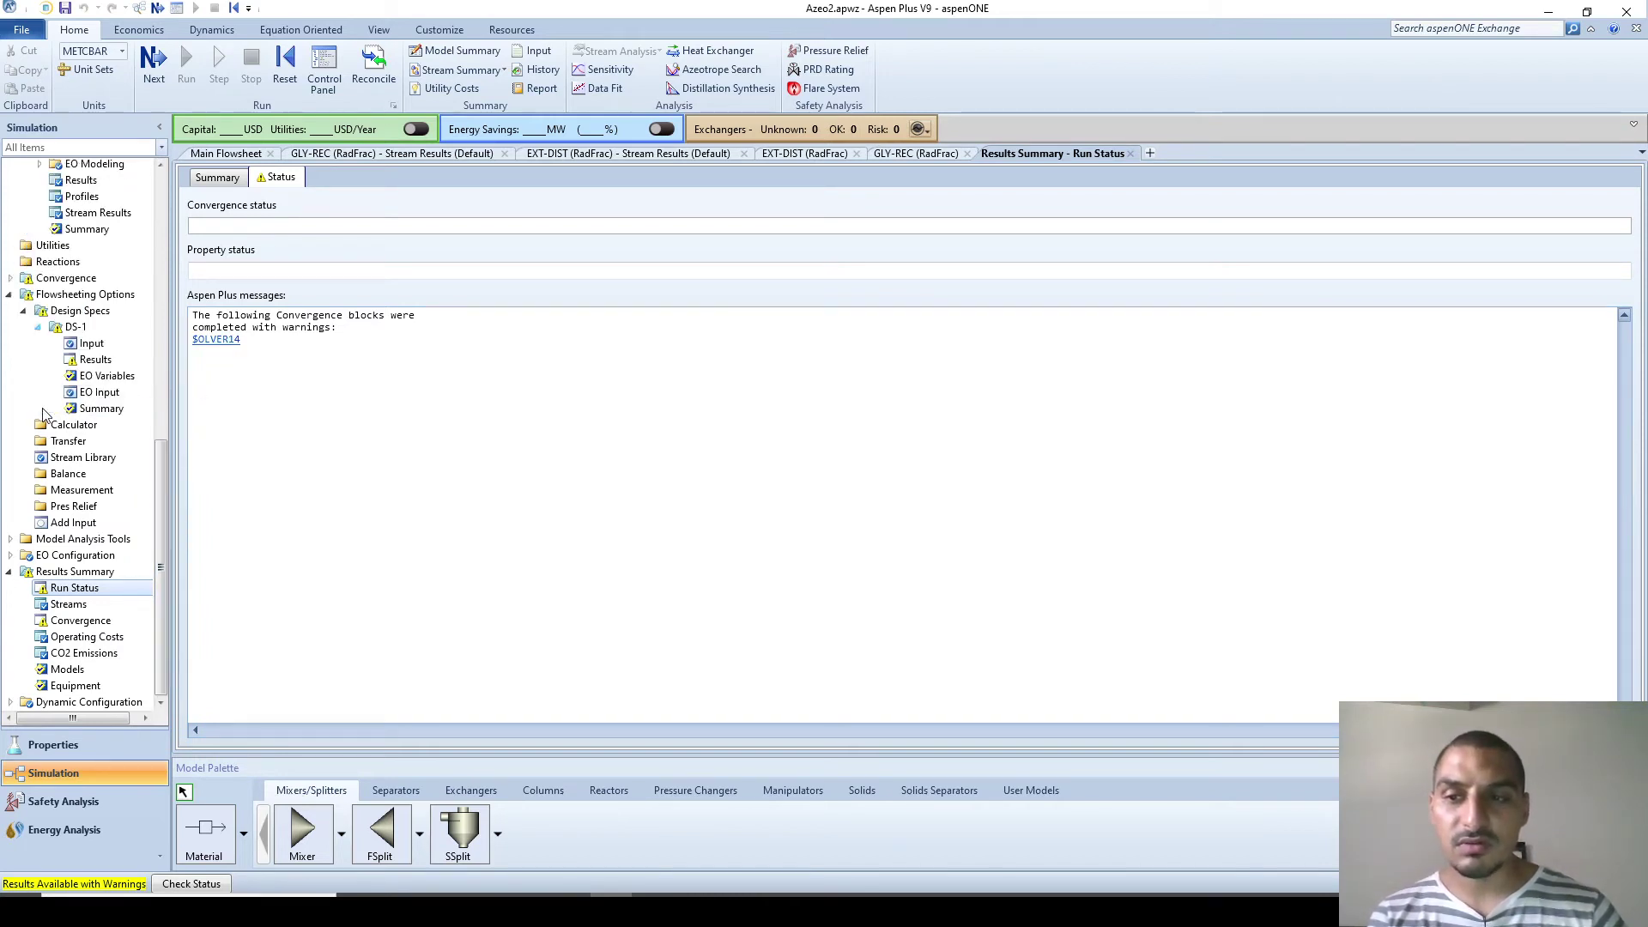
double_click(99, 326)
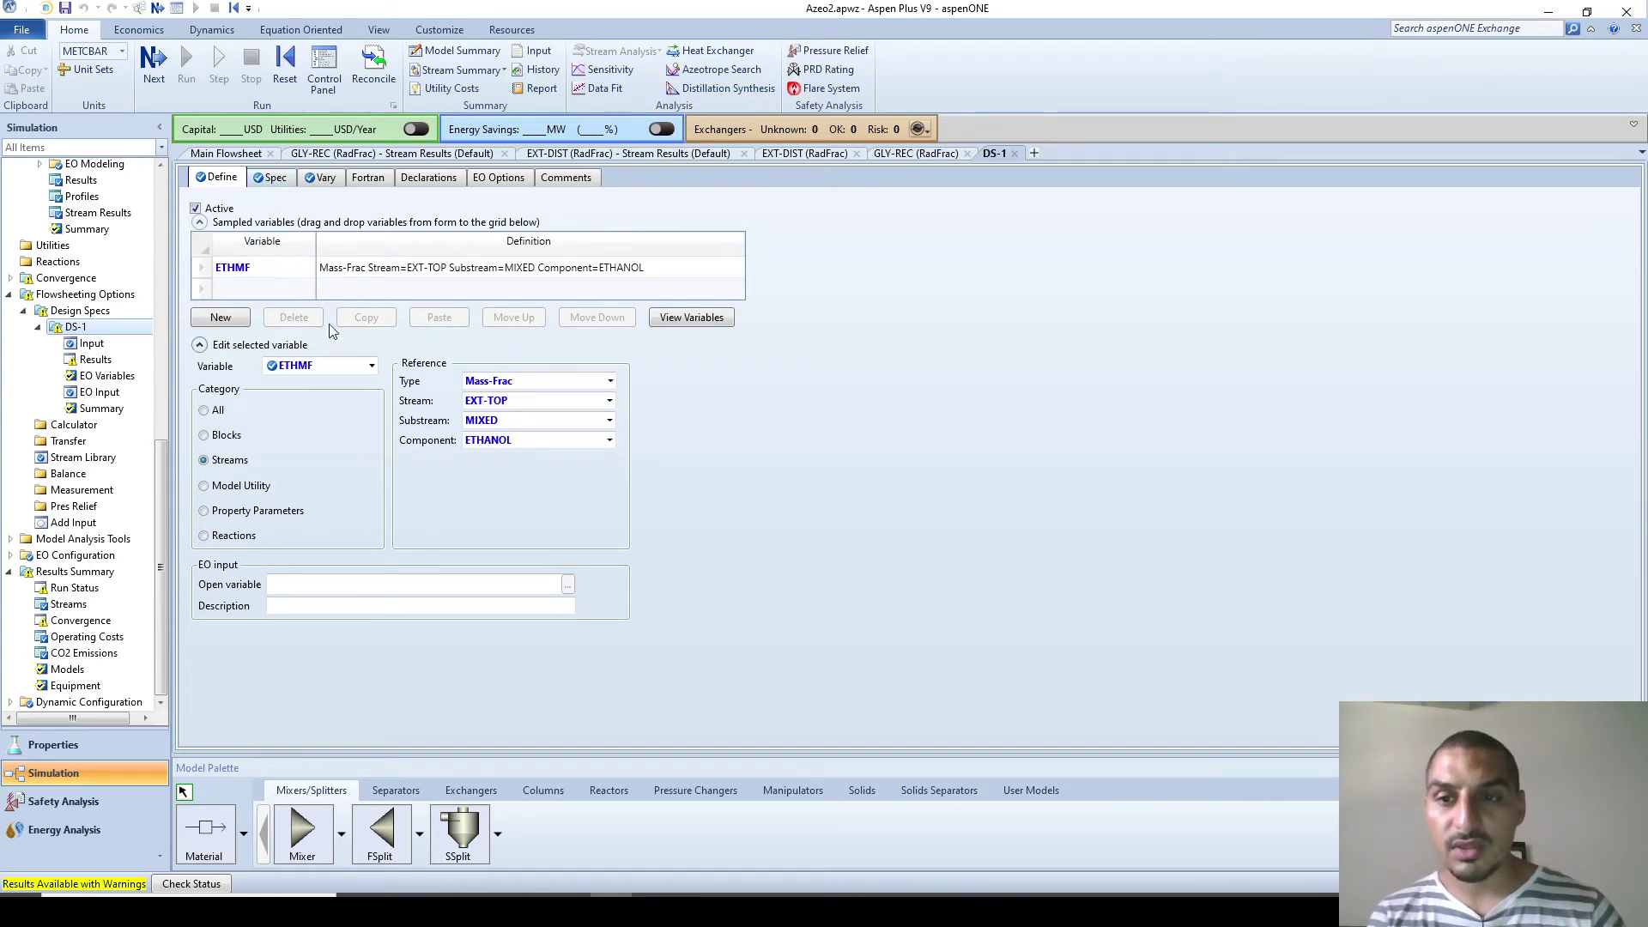
click(273, 178)
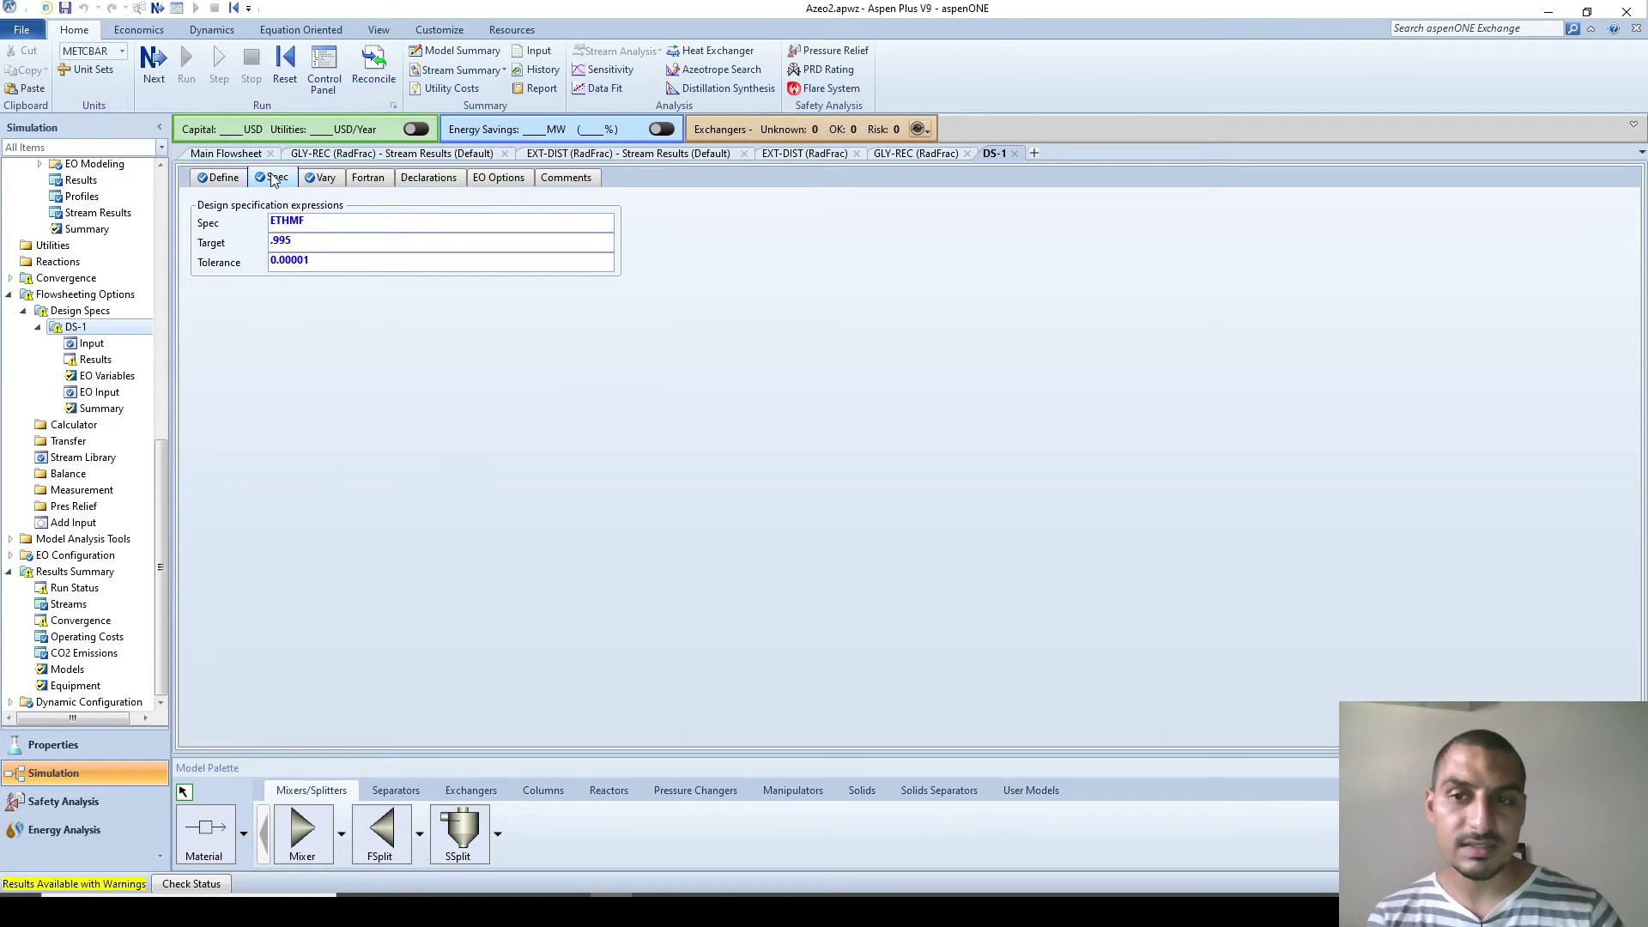
click(1015, 153)
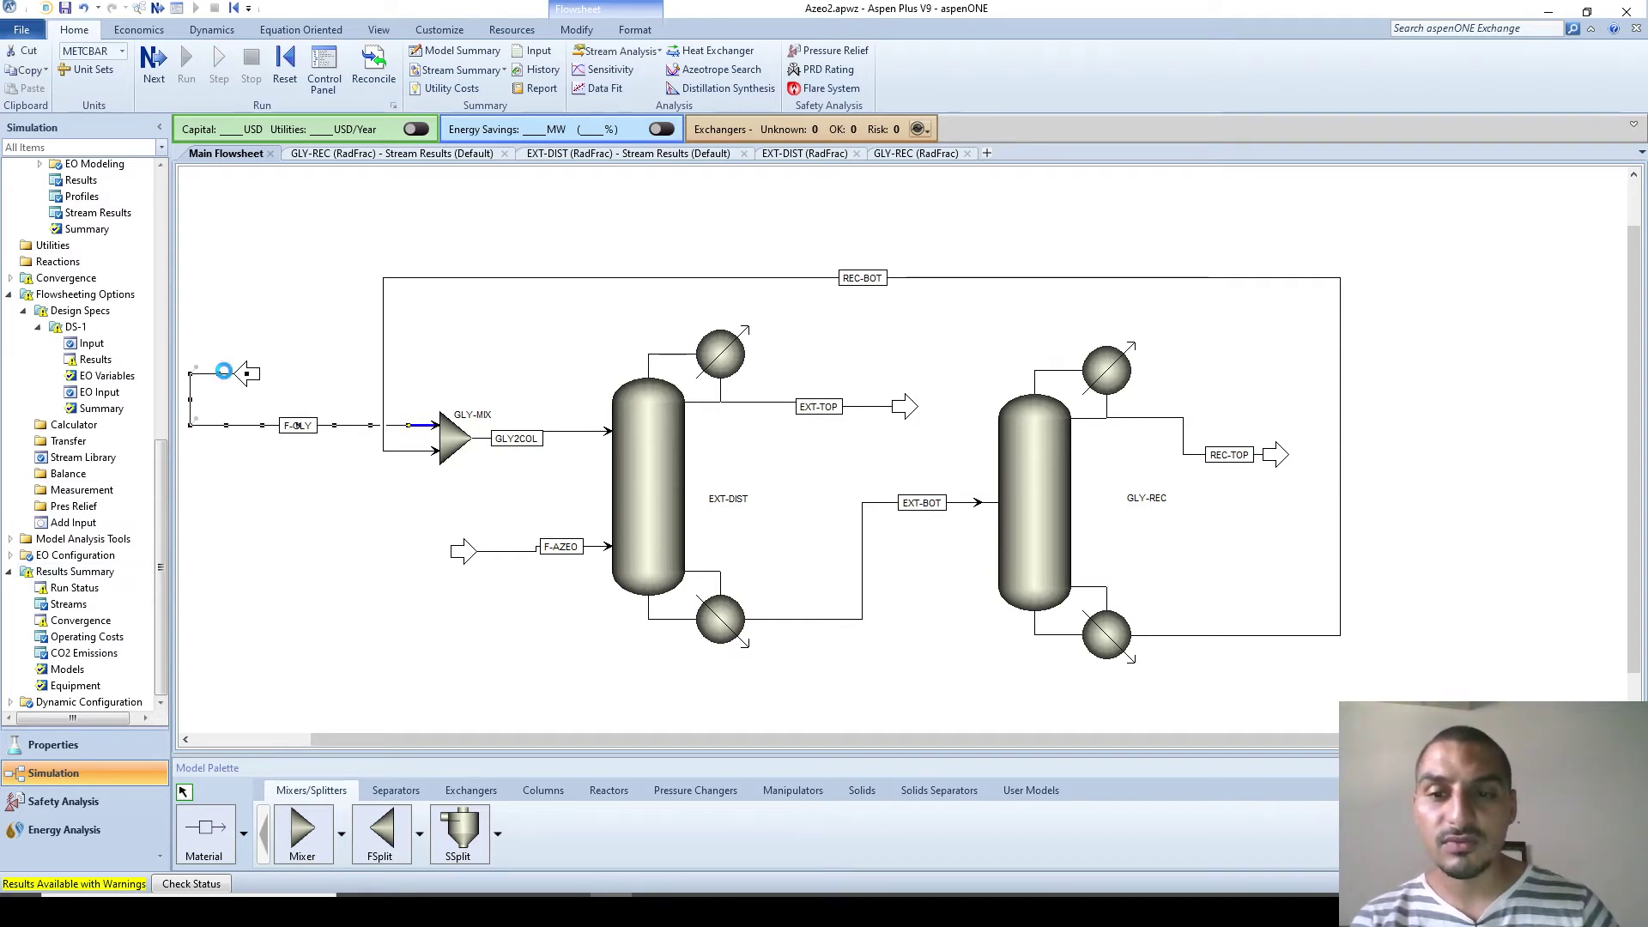
double_click(227, 378)
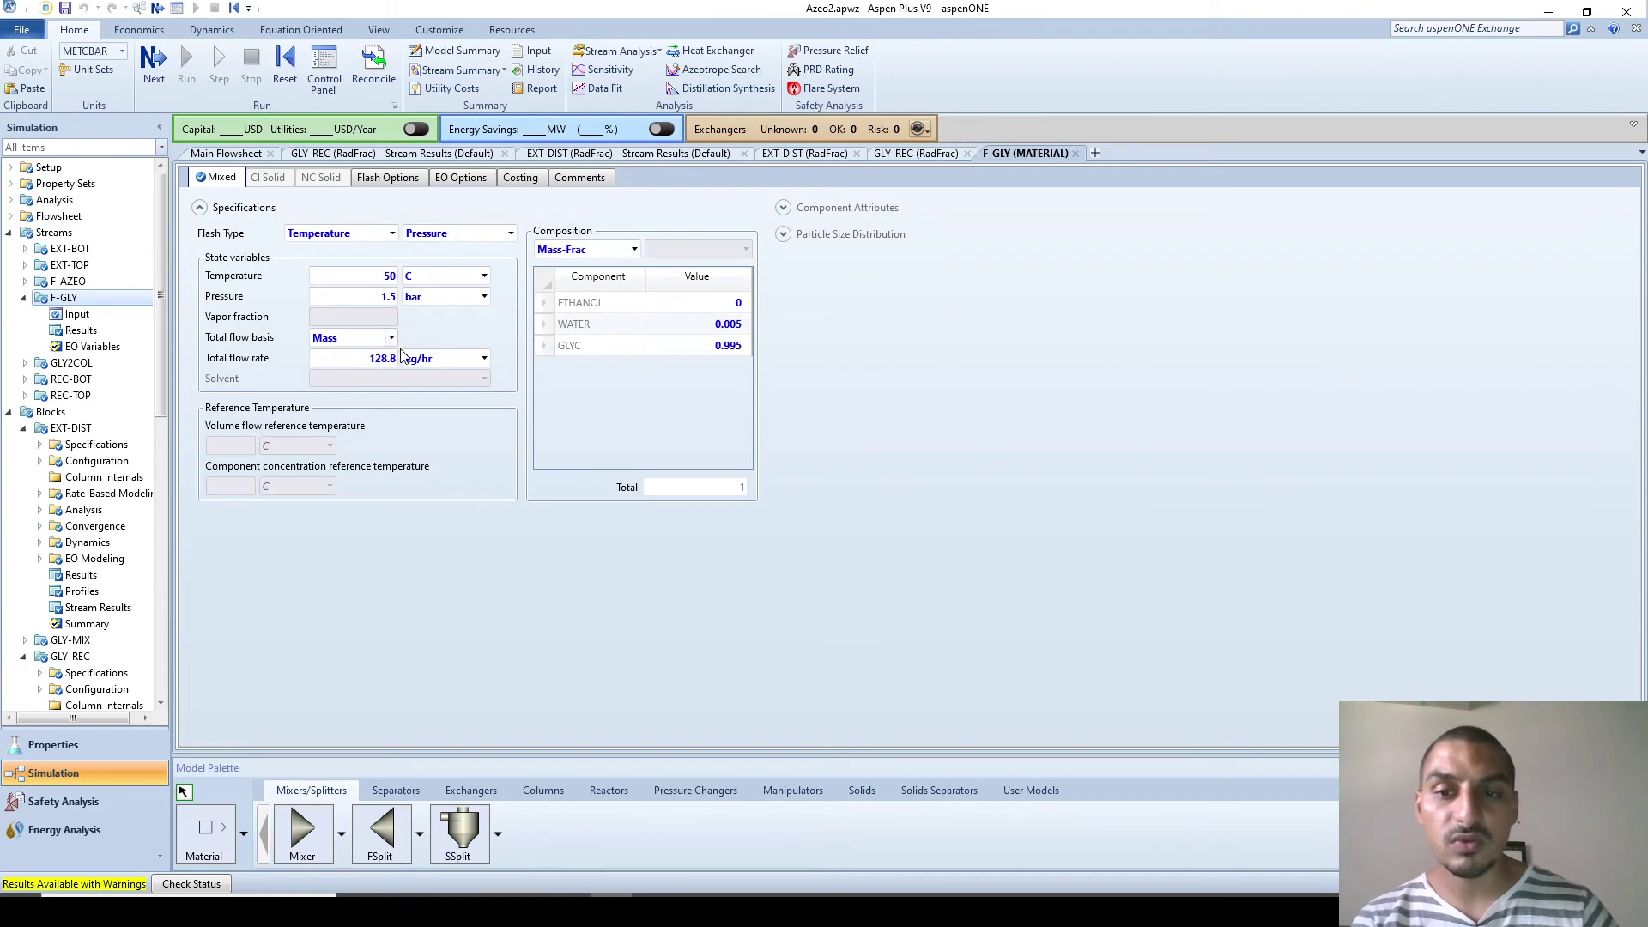
click(1076, 154)
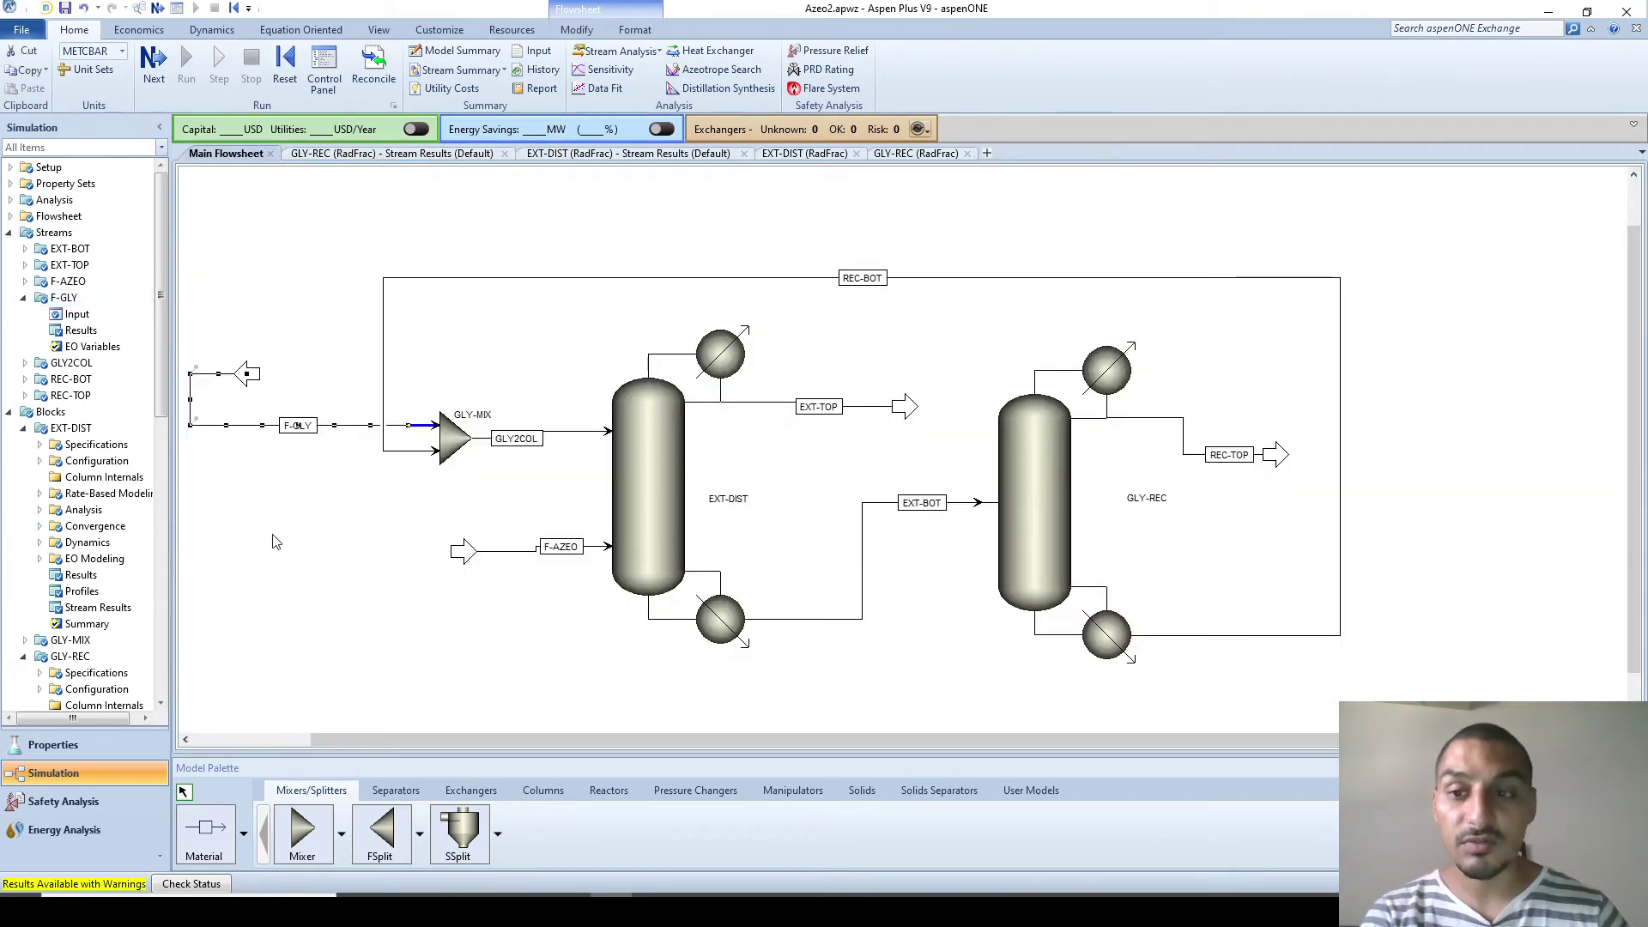
Step: Deactivate the DS-1 design spec in the list of design specs
scroll(155, 597, down, 10)
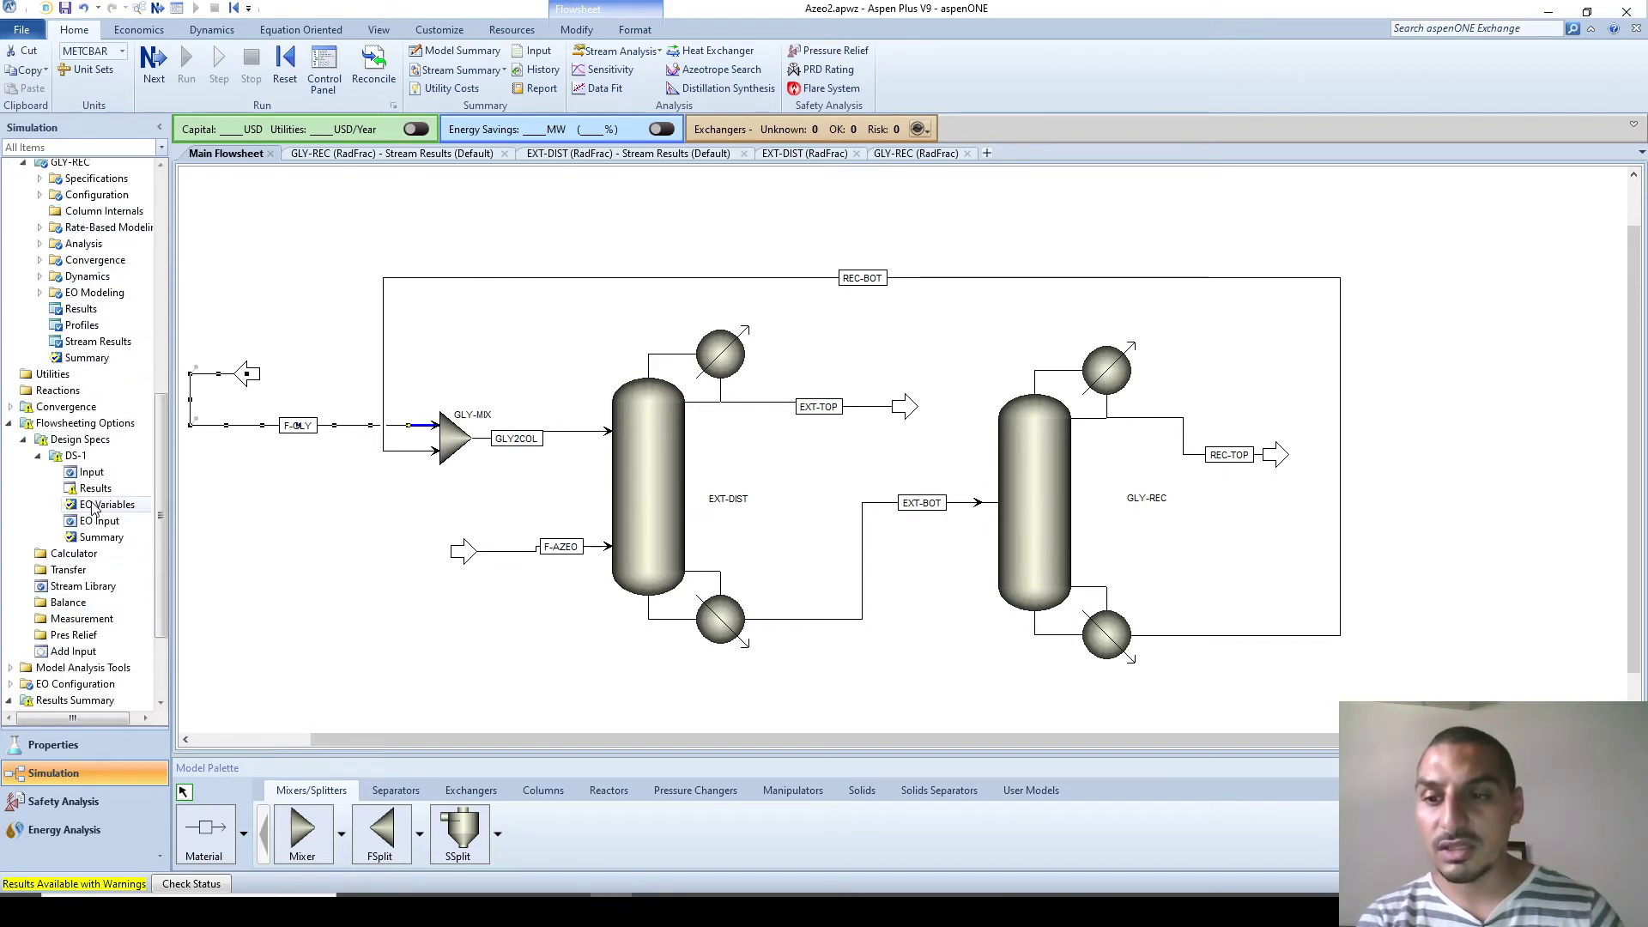
double_click(80, 439)
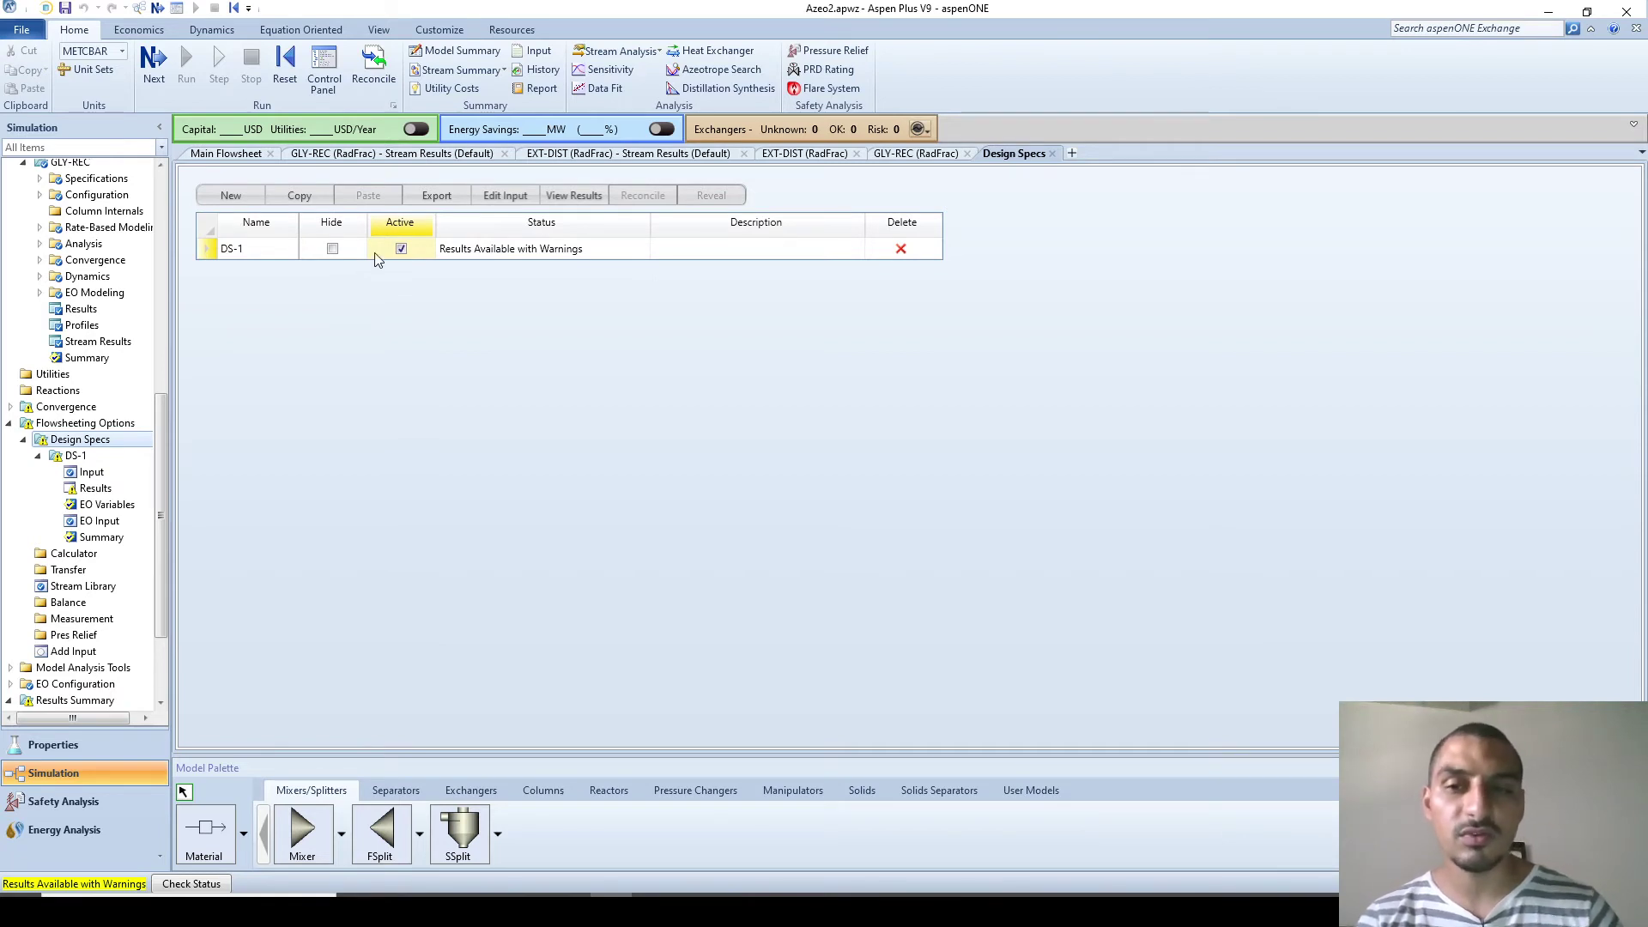
click(401, 249)
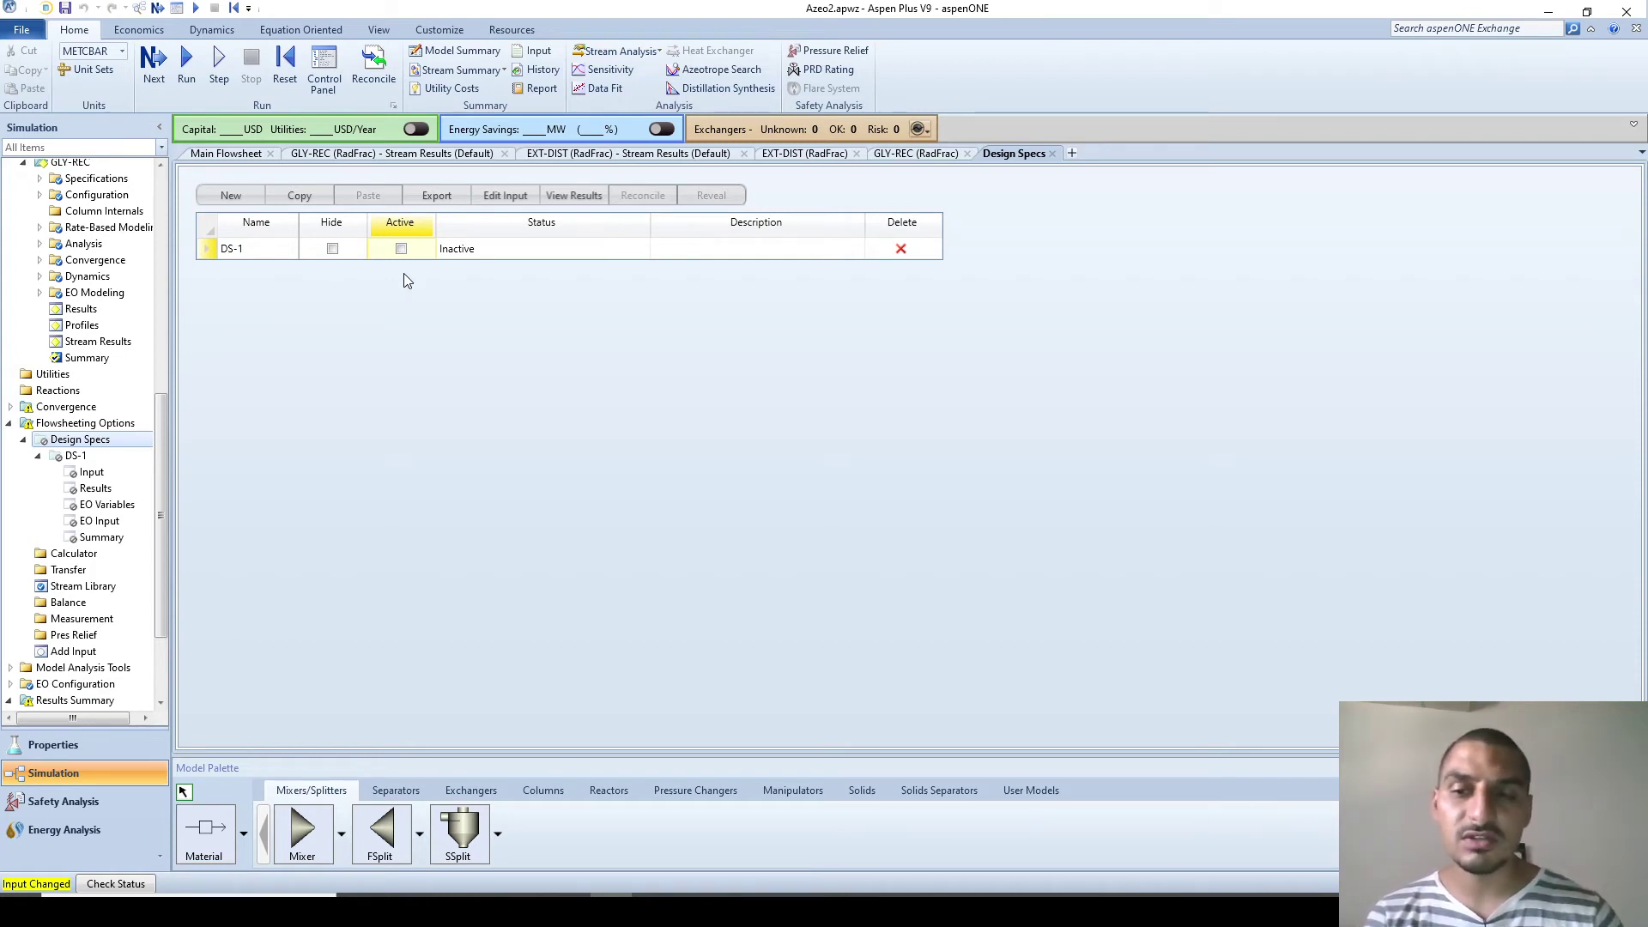
Step: Return to the main flowsheet and rerun the simulation
click(250, 159)
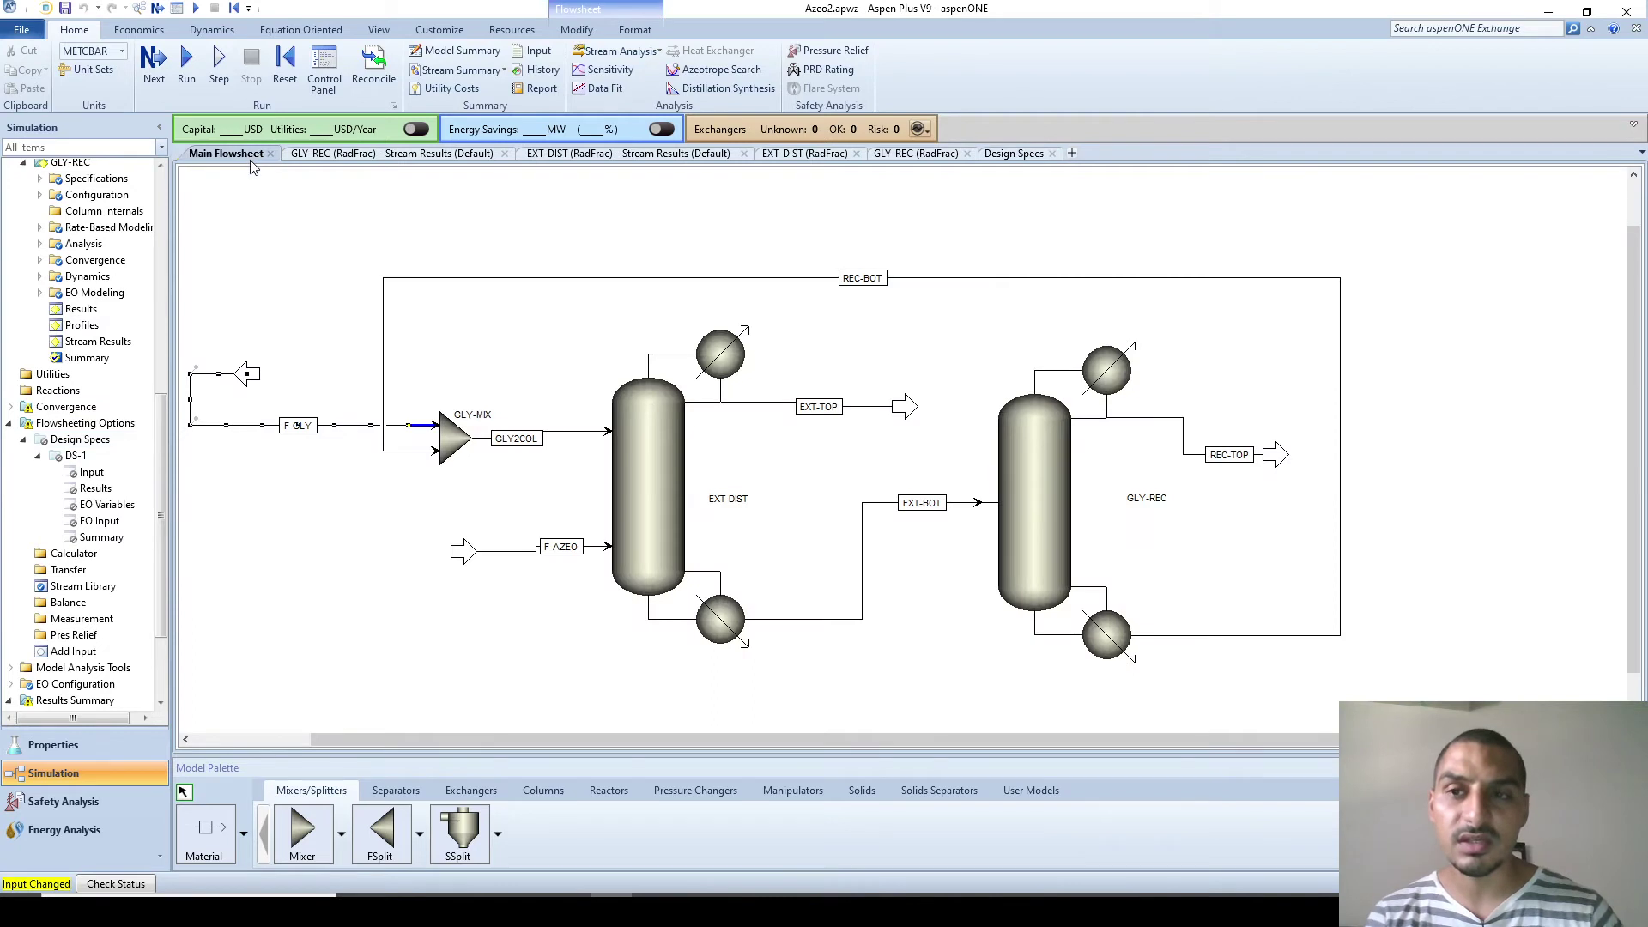
click(186, 80)
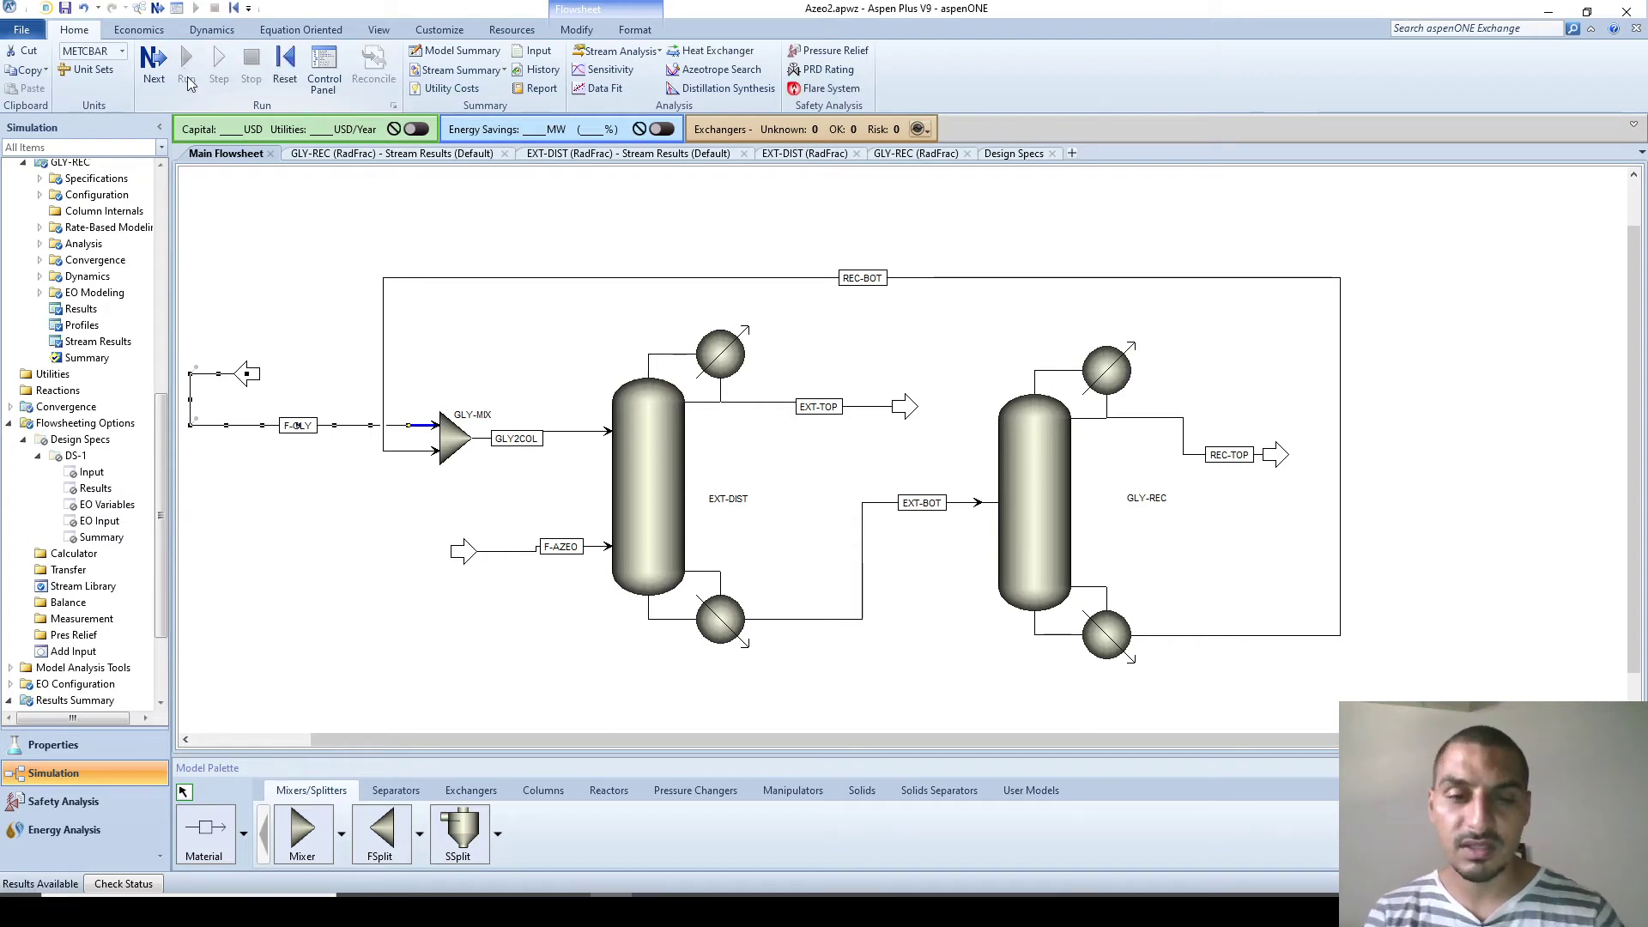
click(412, 343)
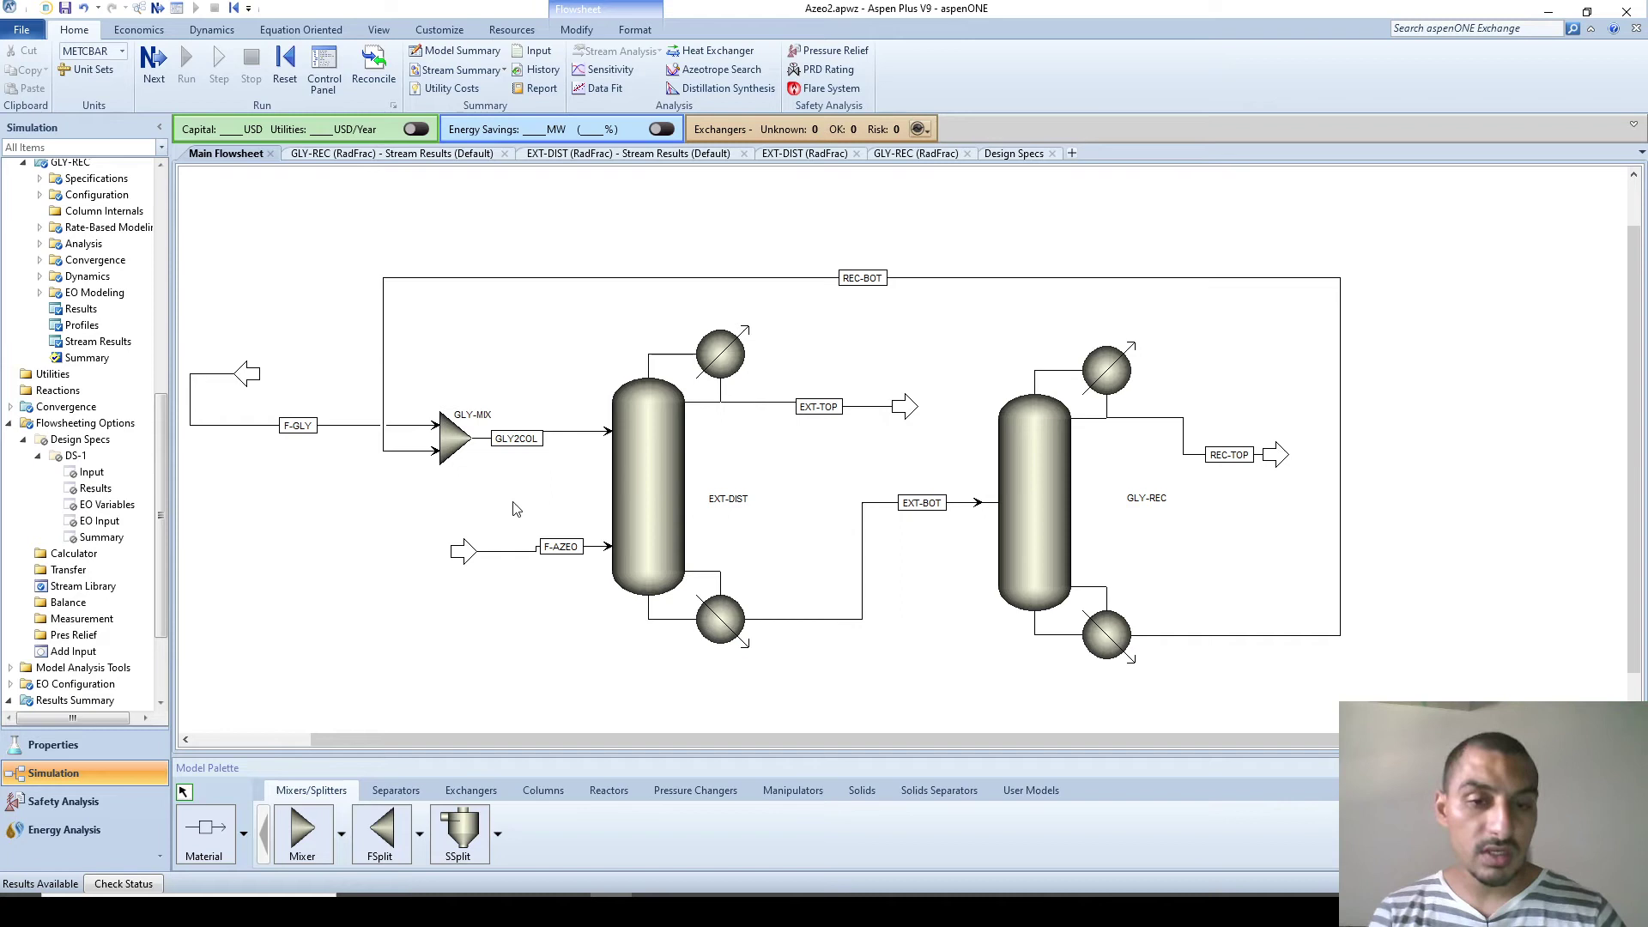
Step: Examine the total mass flows of the F-AZEO and GLY2COL feeds in the EXT-DIST stream results
right_click(464, 448)
click(446, 435)
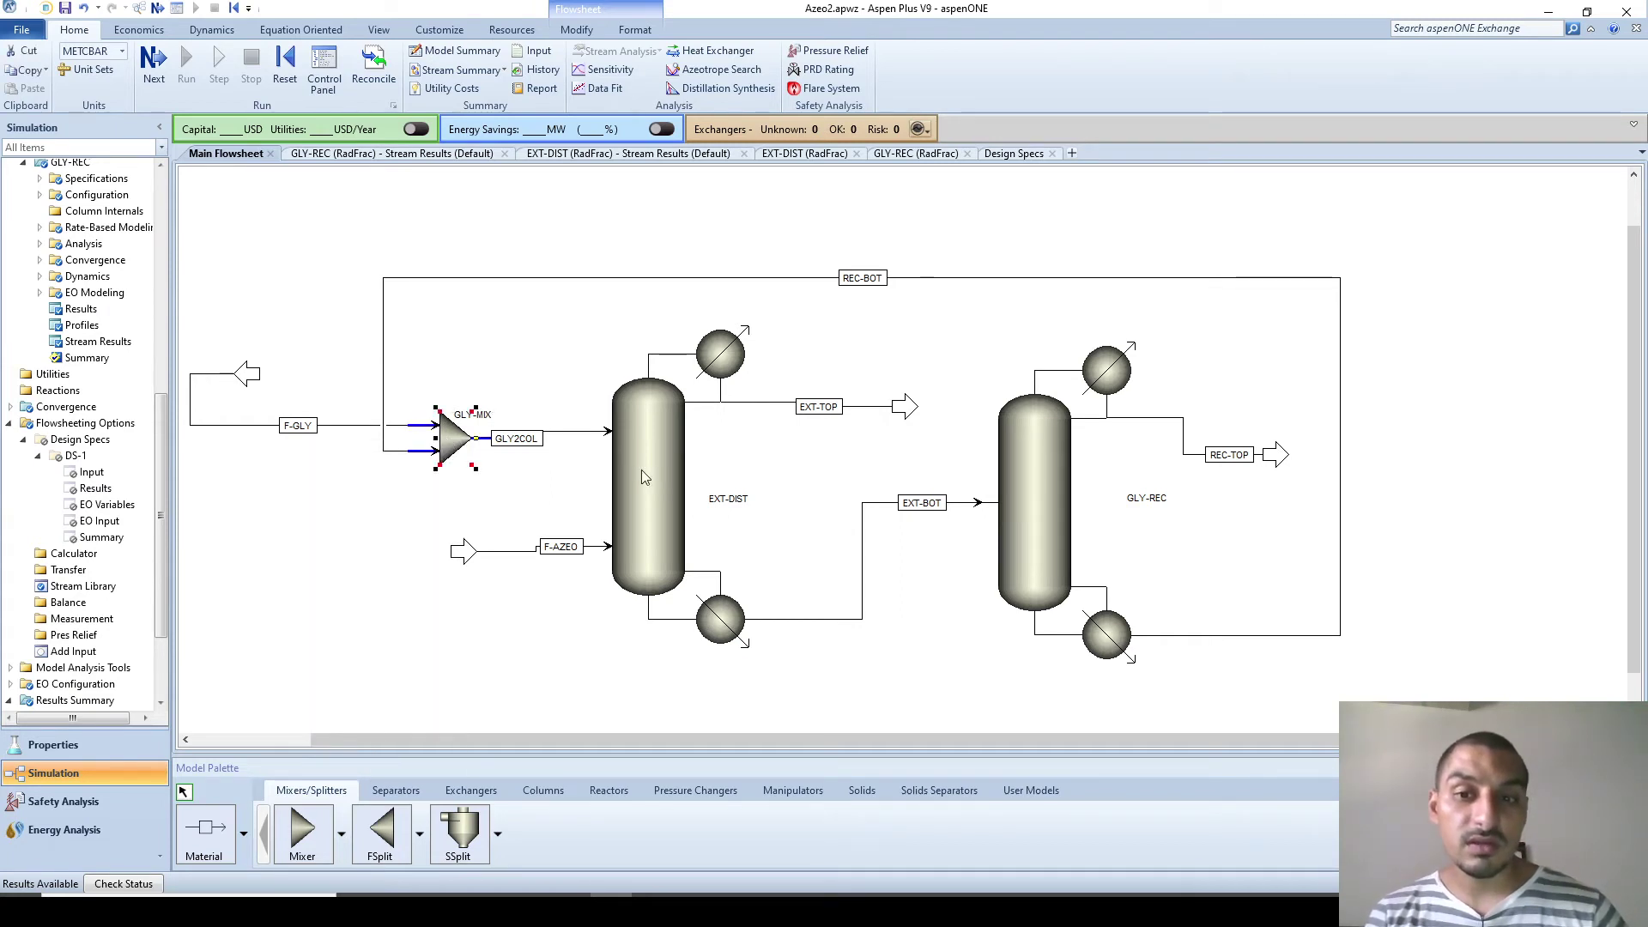
click(461, 156)
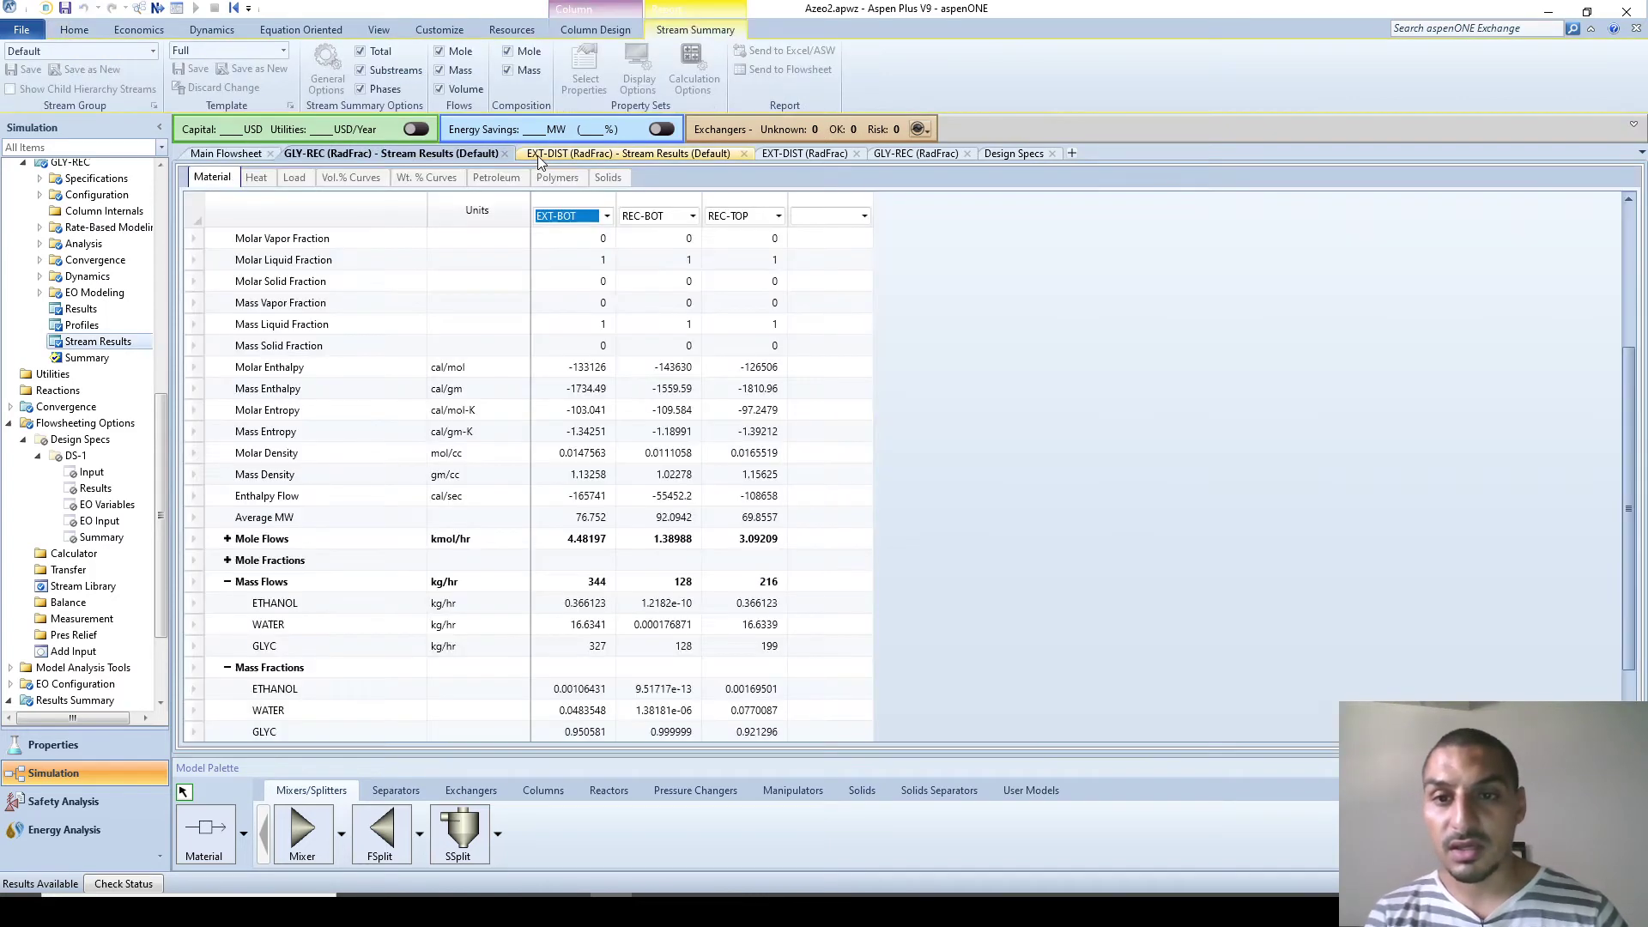
click(539, 157)
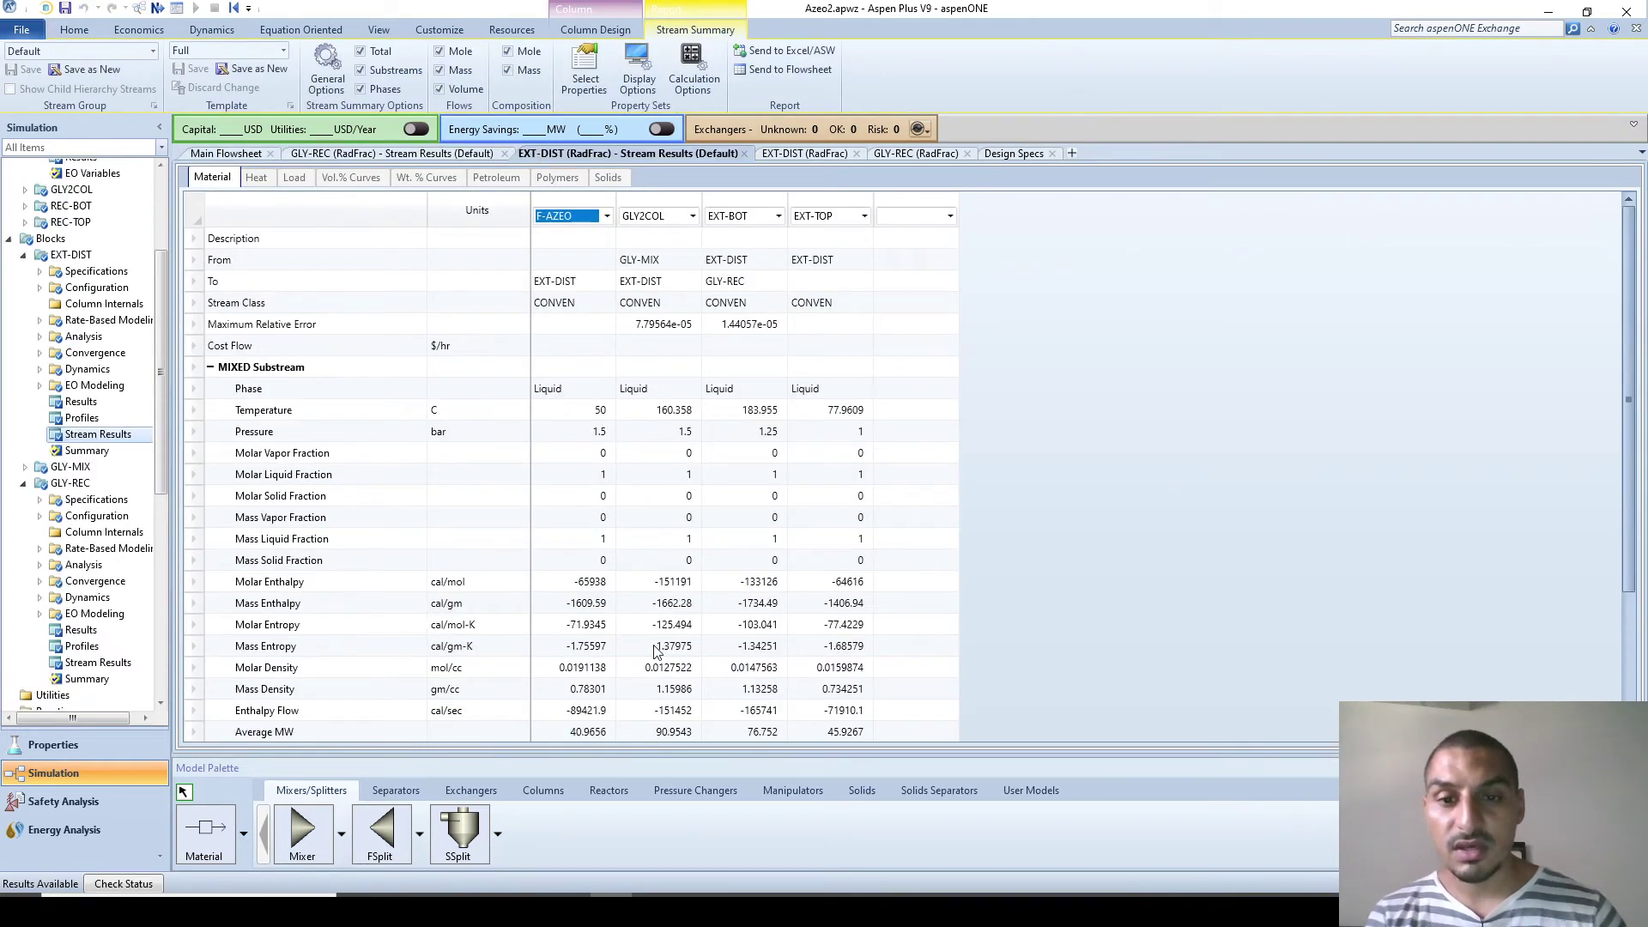
scroll(654, 653, down, 3)
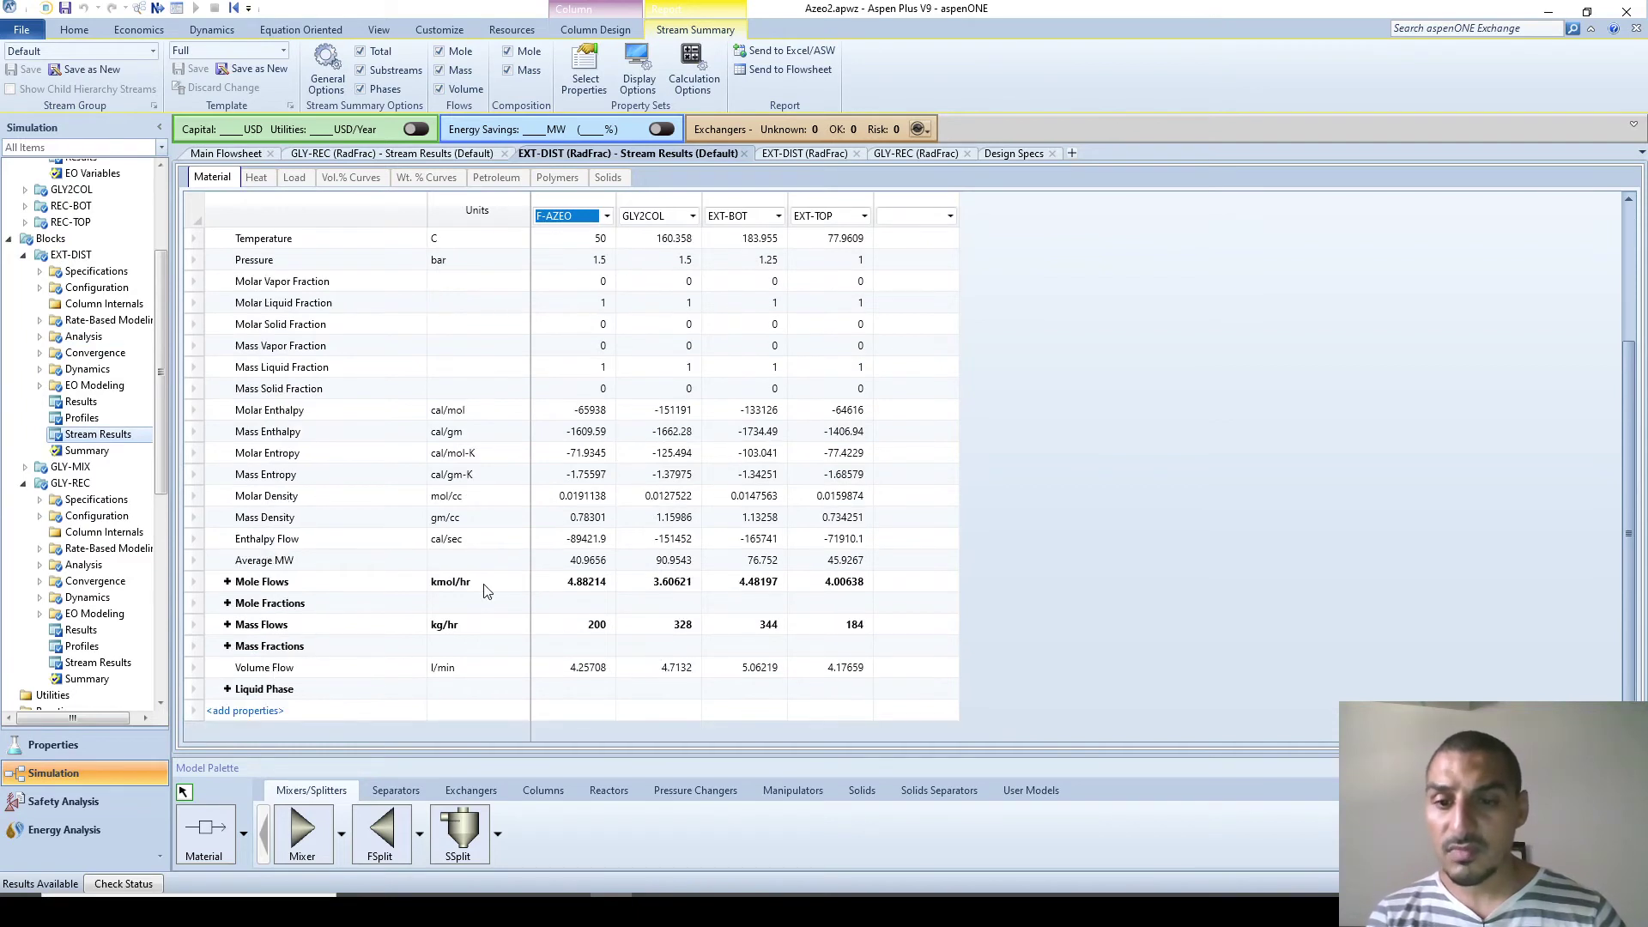
click(580, 199)
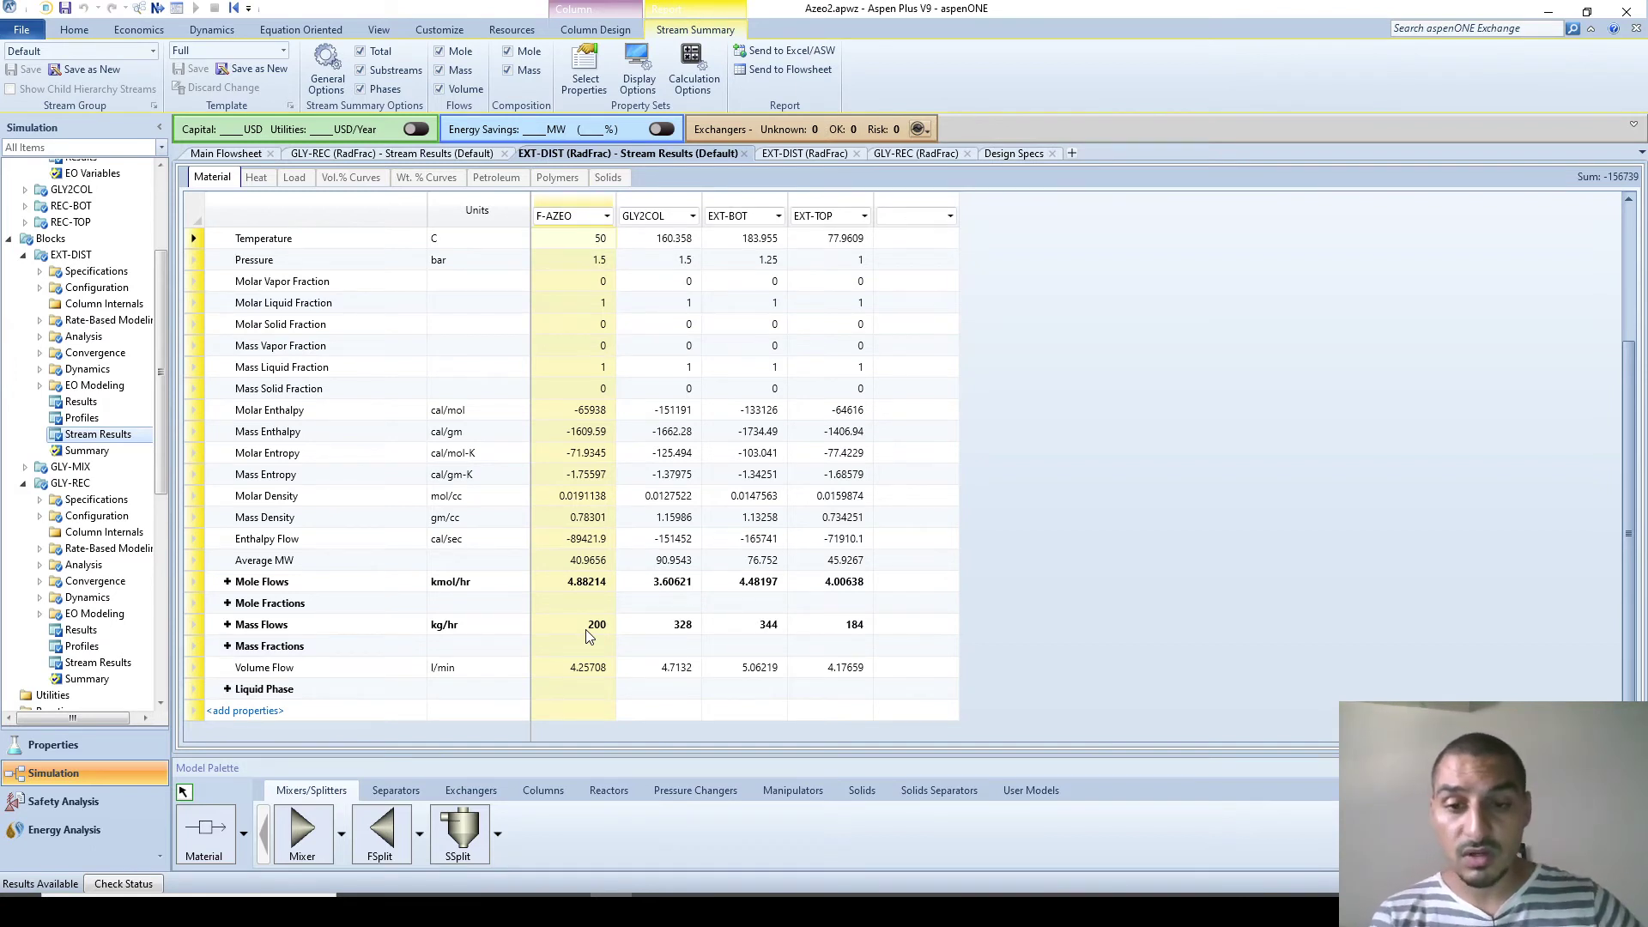
click(662, 203)
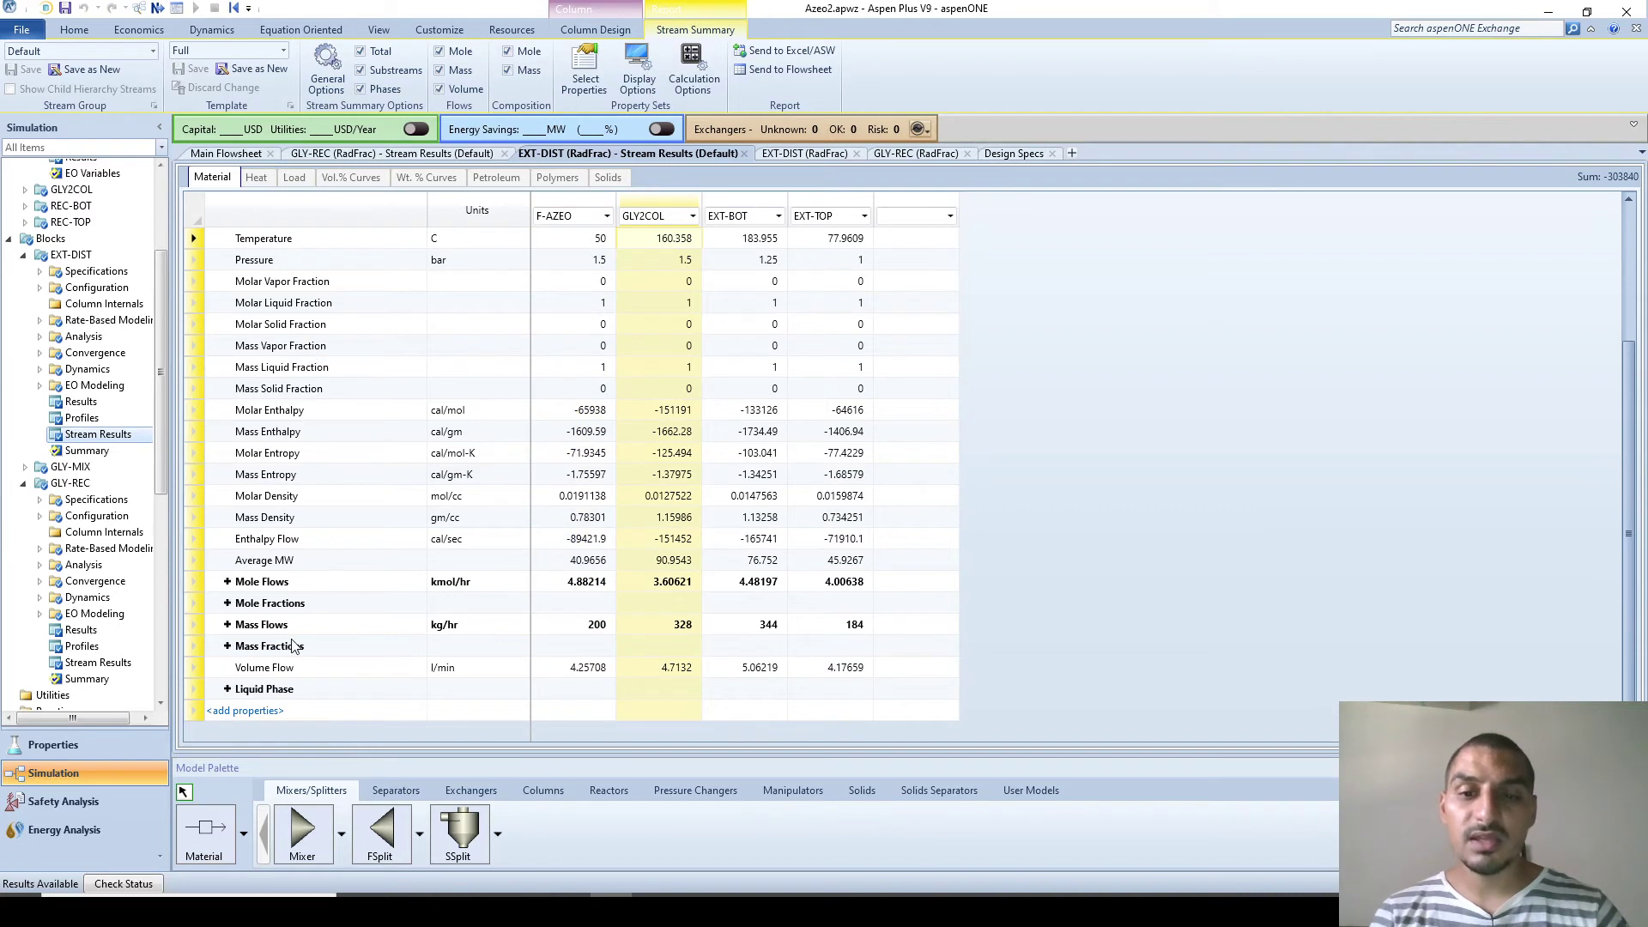
Step: Expand the mass flows by component and compare ethanol, water and glycerol across the streams around EXT-DIST
click(228, 625)
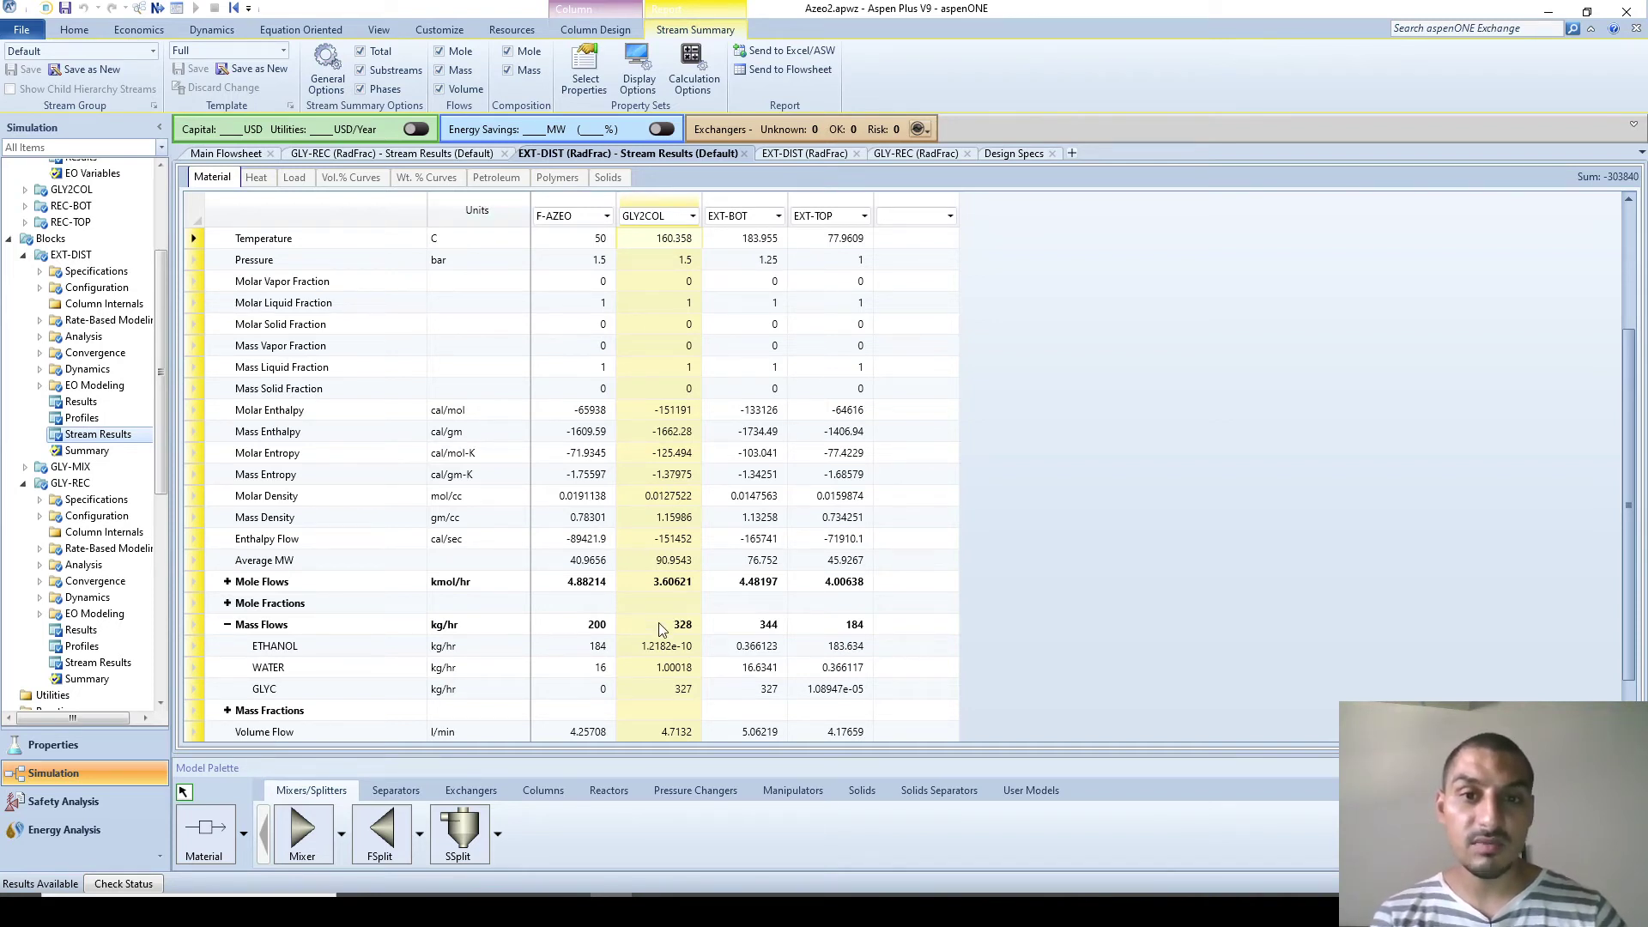
click(228, 155)
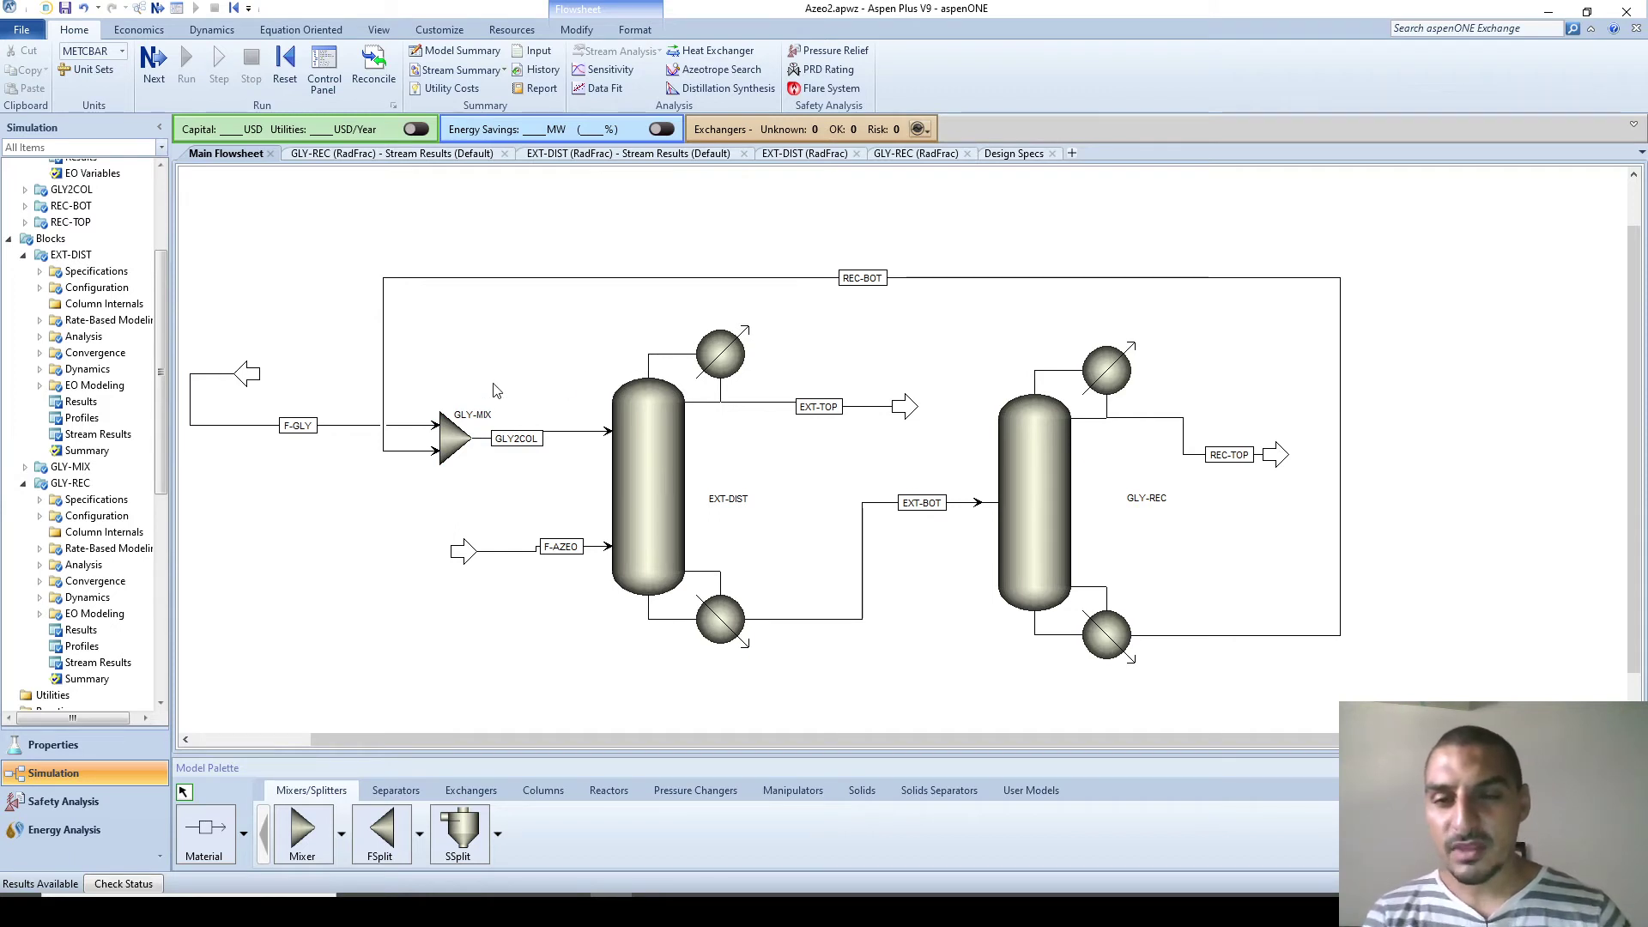
click(539, 157)
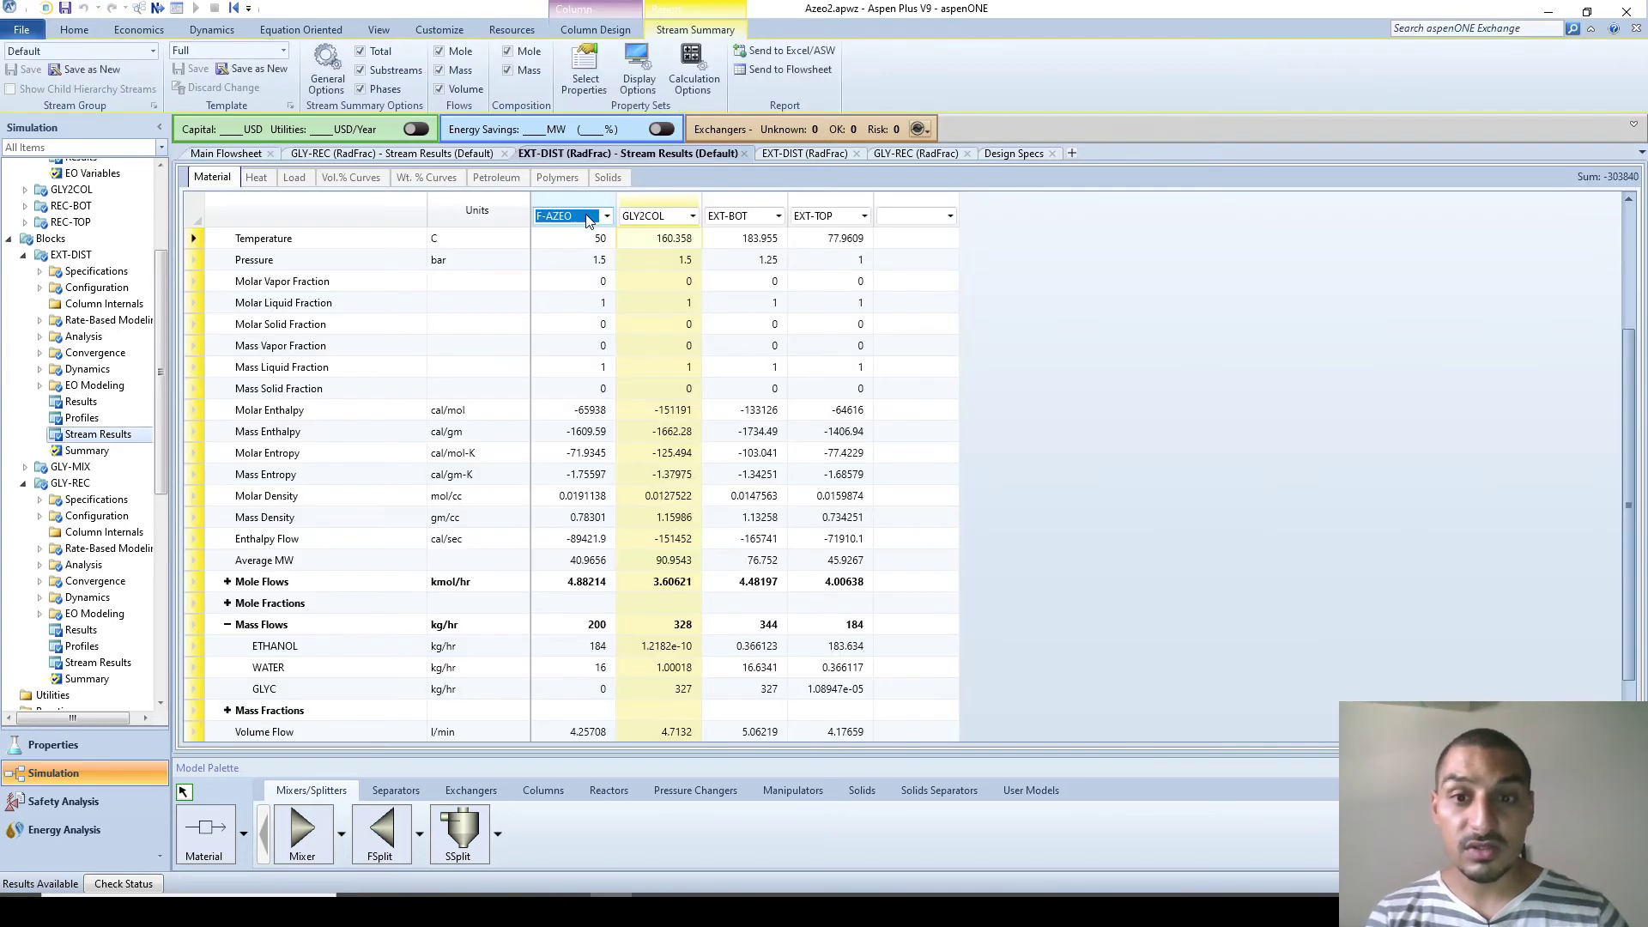
scroll(849, 623, down, 1)
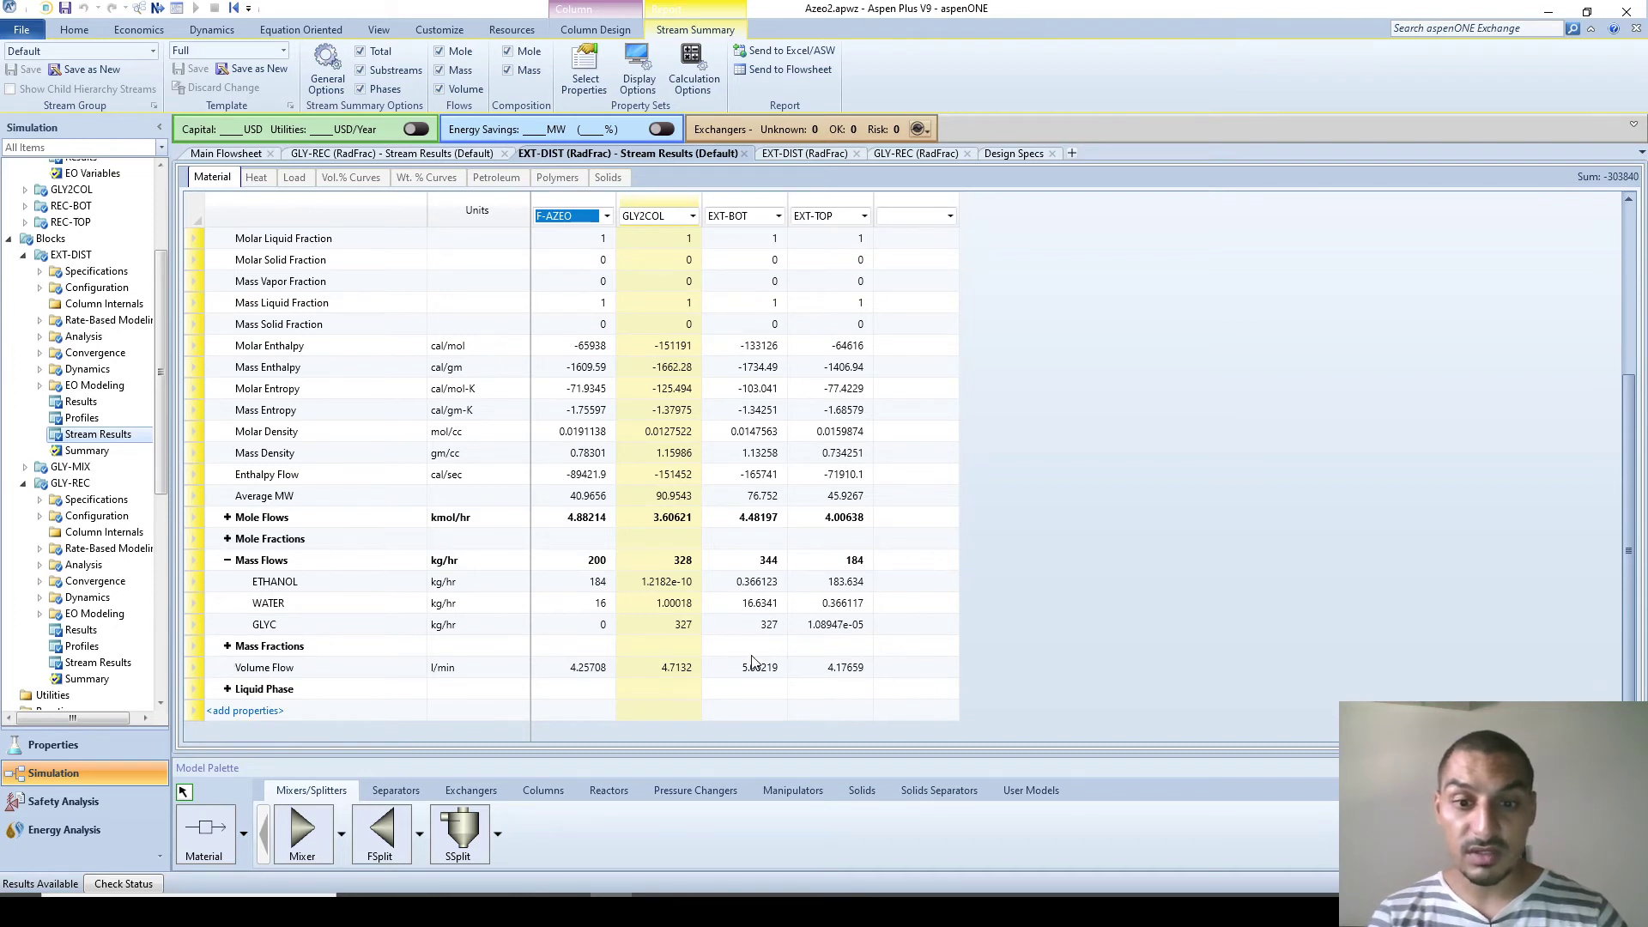
Step: Expand the mass fractions in the EXT-DIST stream results and check the ethanol fraction in EXT-TOP
click(227, 645)
scroll(1030, 683, down, 1)
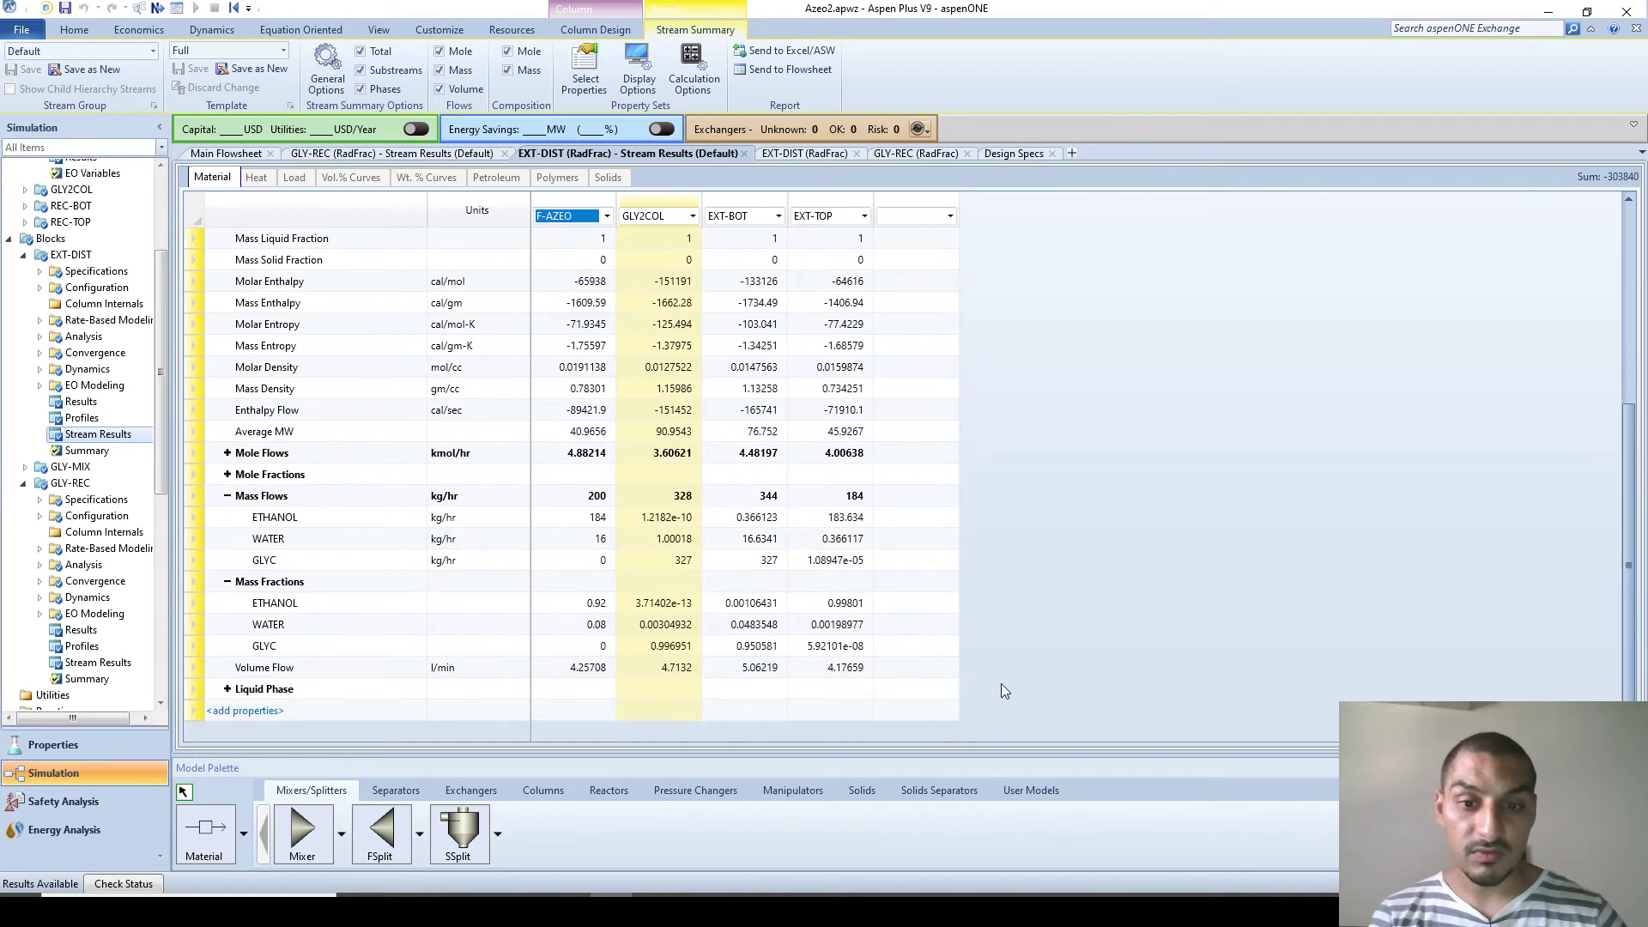
click(845, 605)
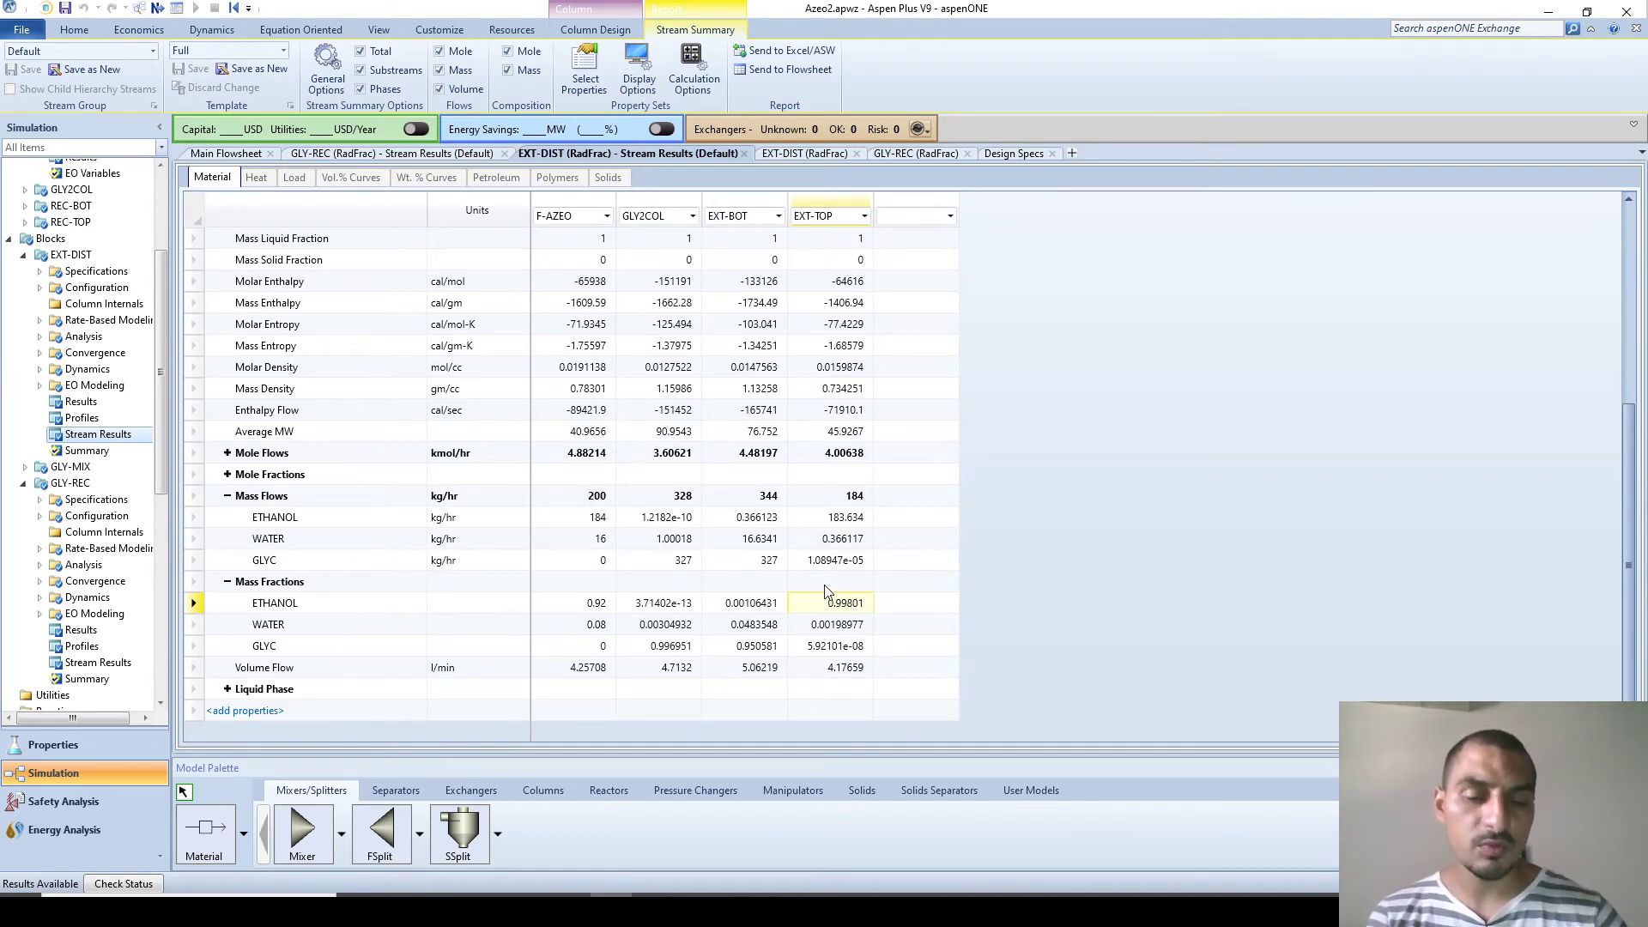
Step: Locate the GLY-REC column on the main flowsheet and check its EXT-BOT feed in the EXT-DIST stream results
click(232, 151)
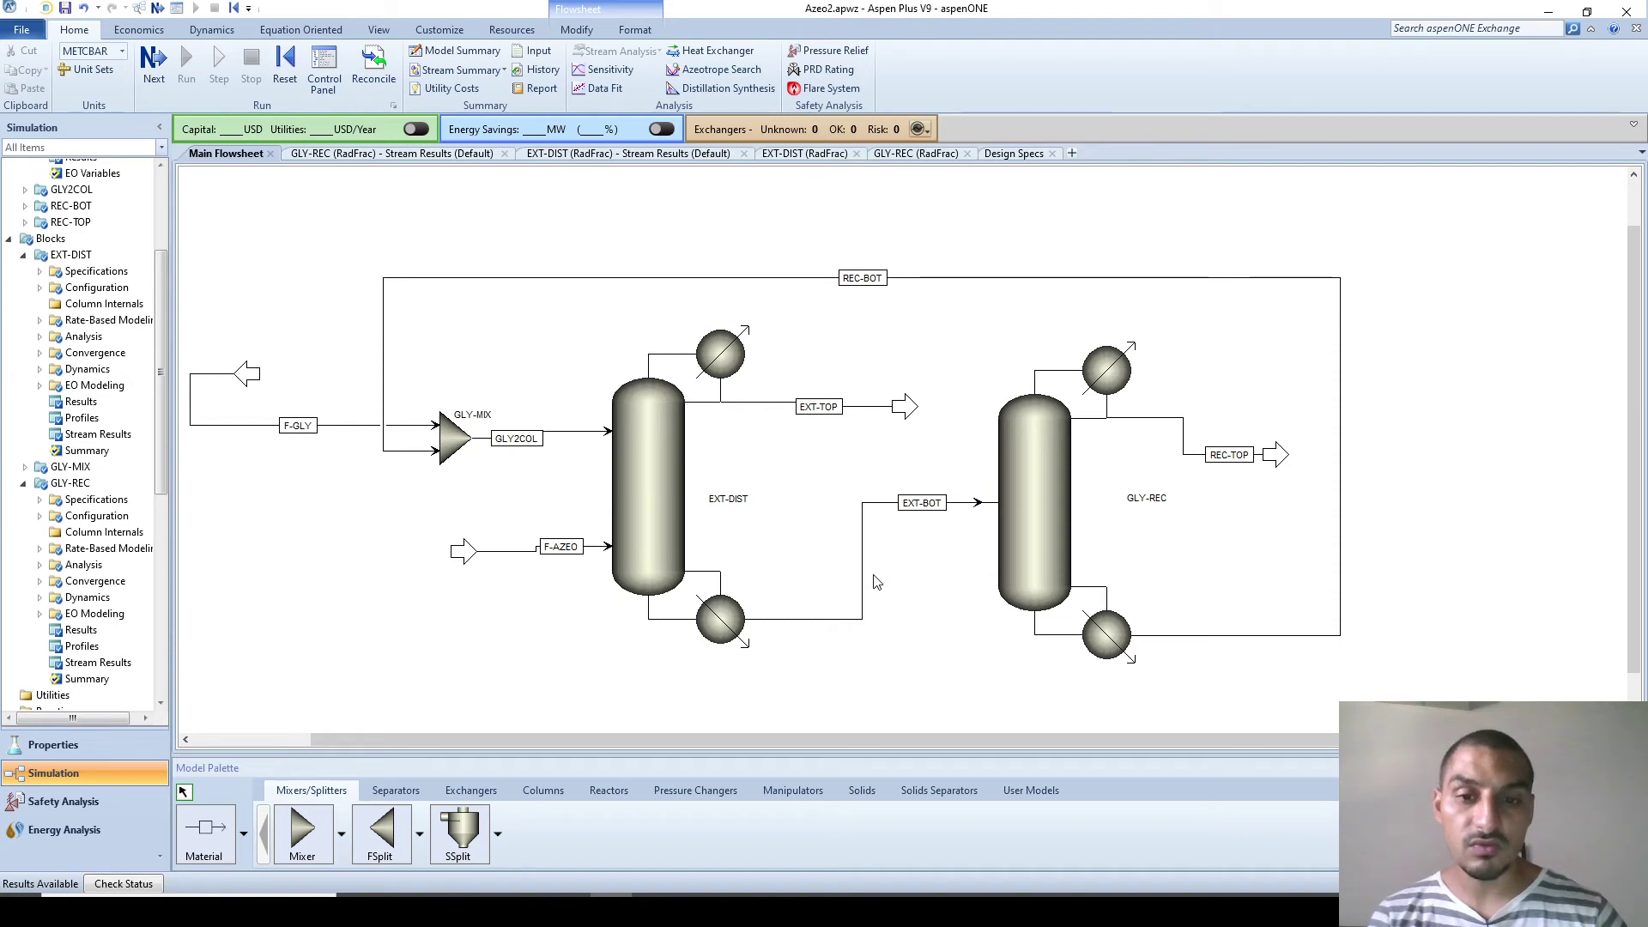
click(1031, 501)
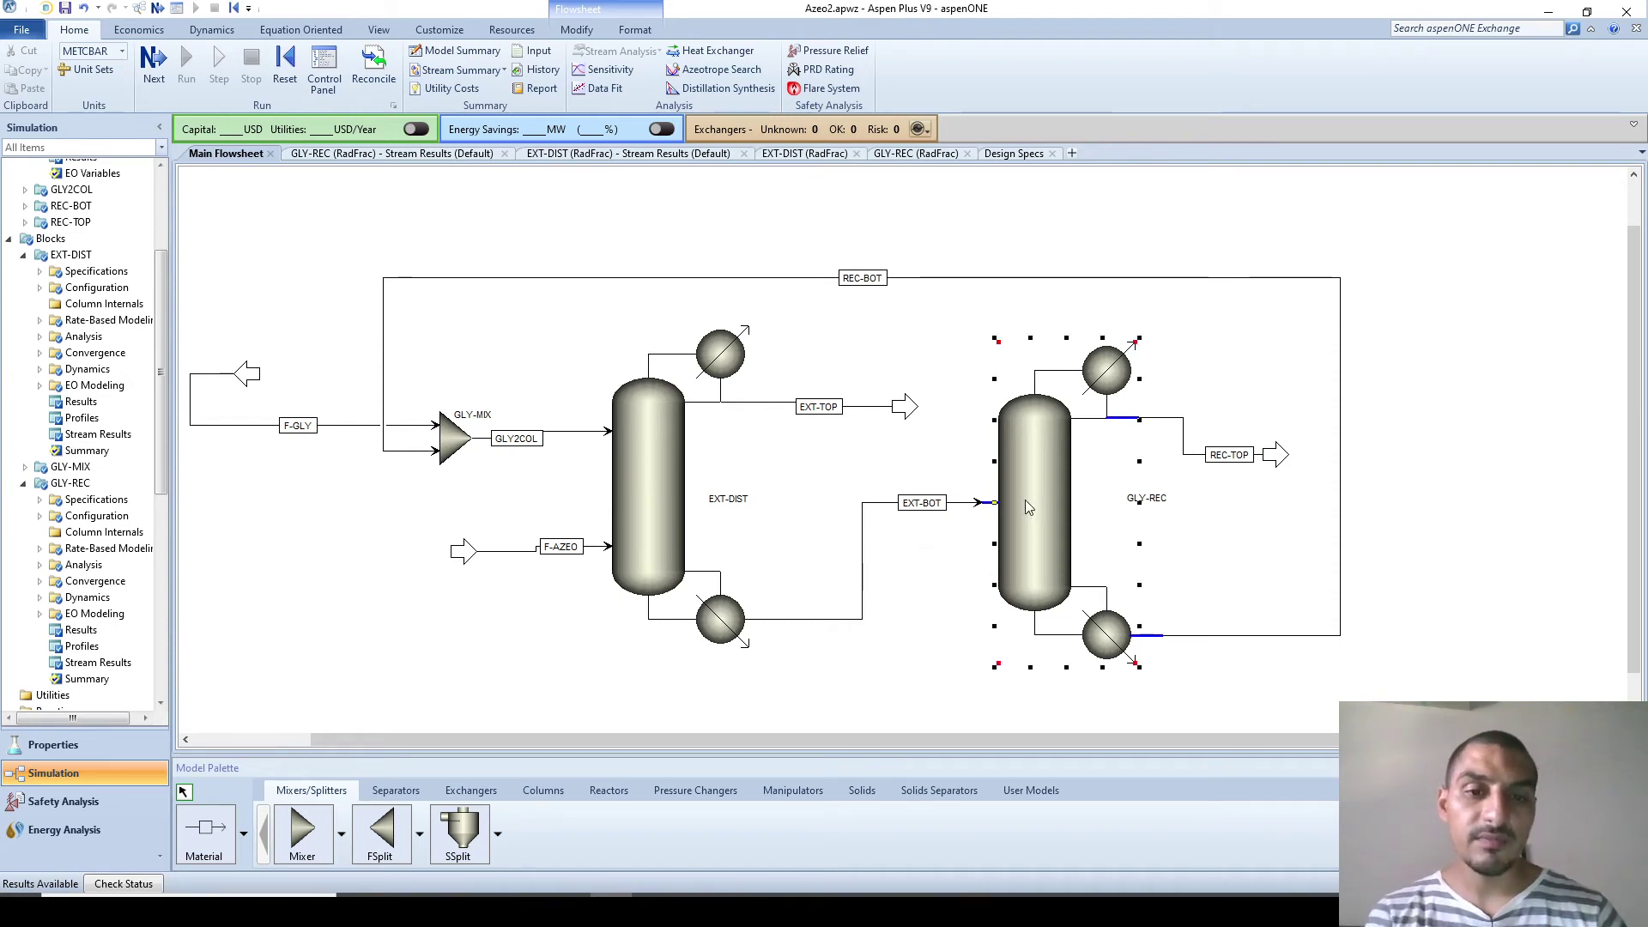
click(703, 163)
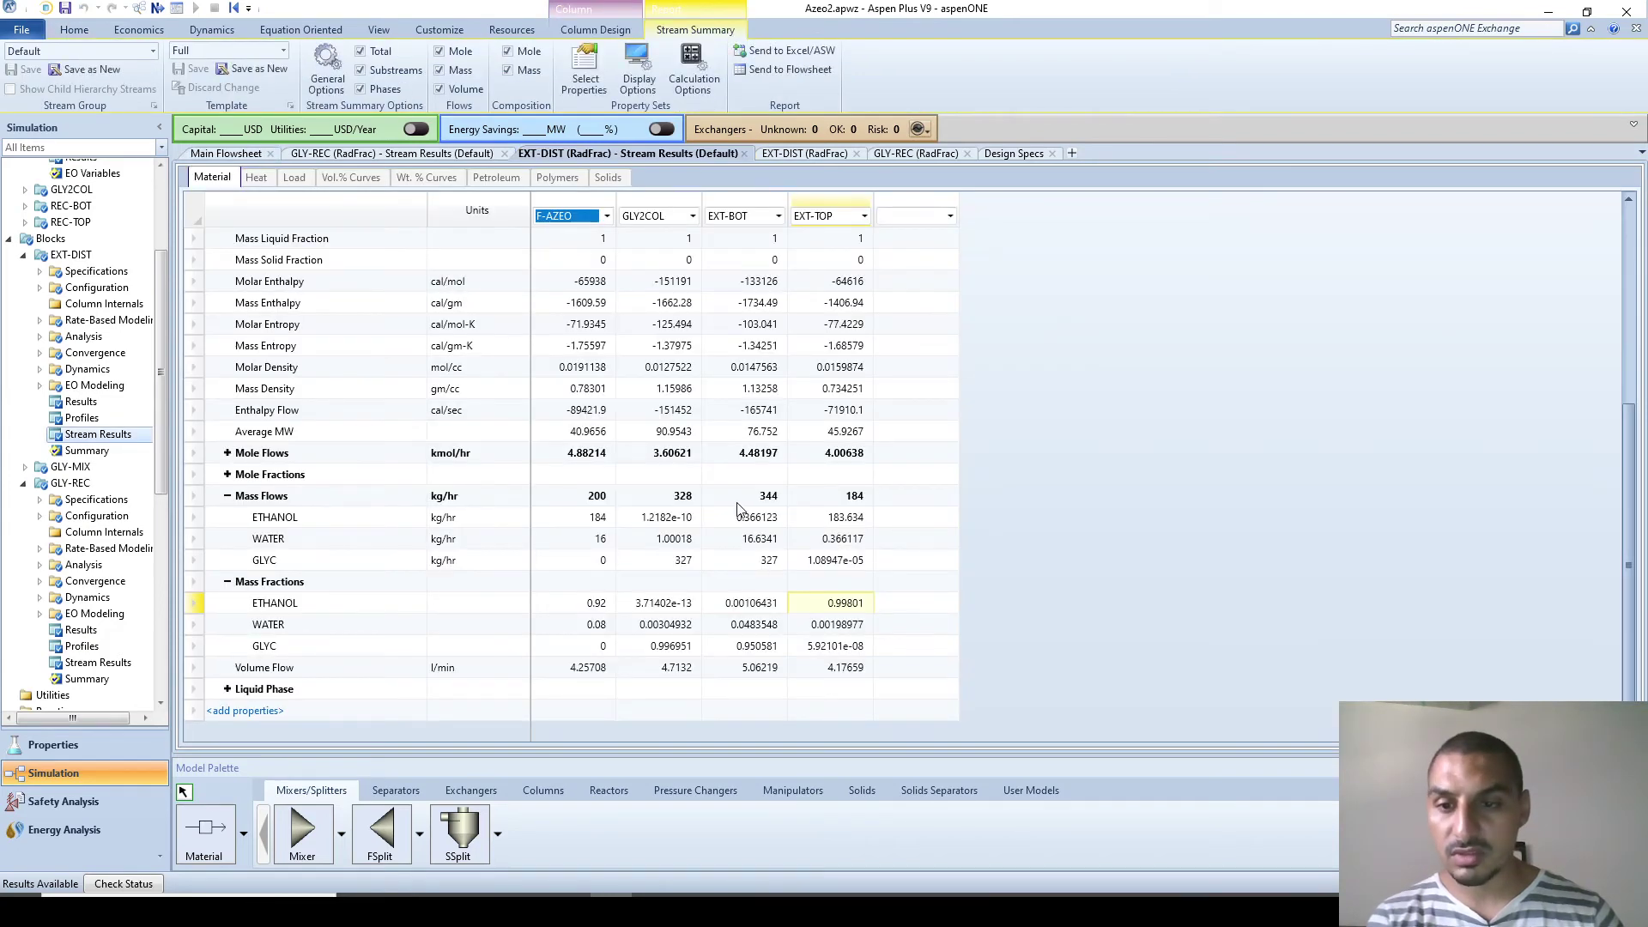
click(763, 200)
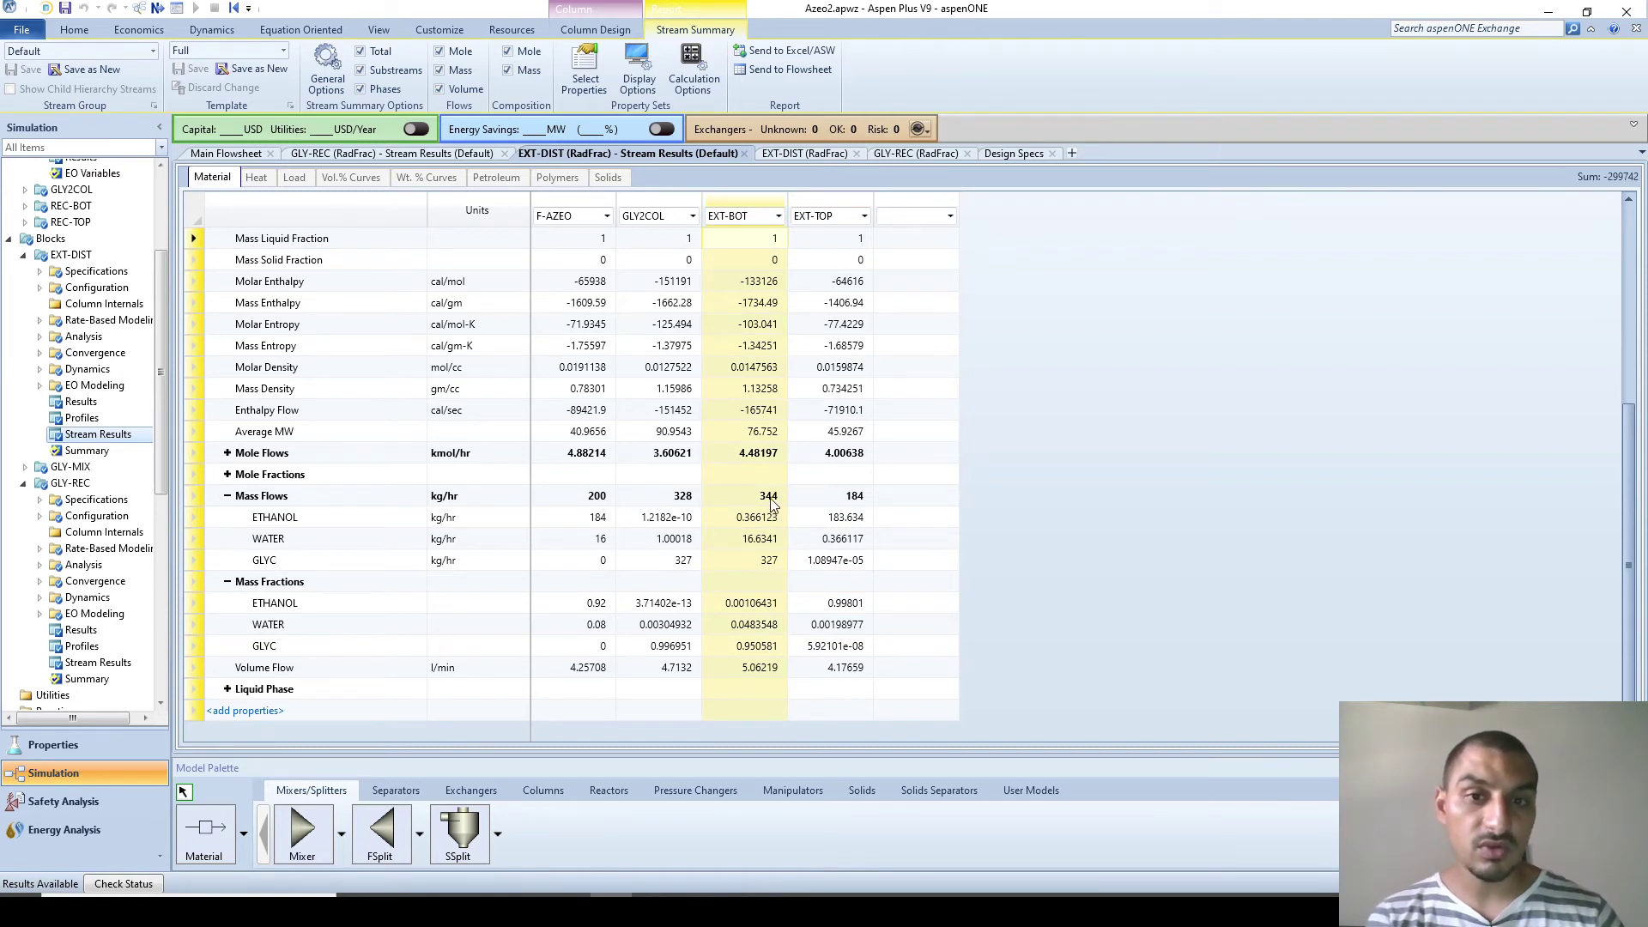
Step: Open the GLY-REC stream results and compare the glycerol mass flows of EXT-BOT, REC-BOT and REC-TOP
click(234, 155)
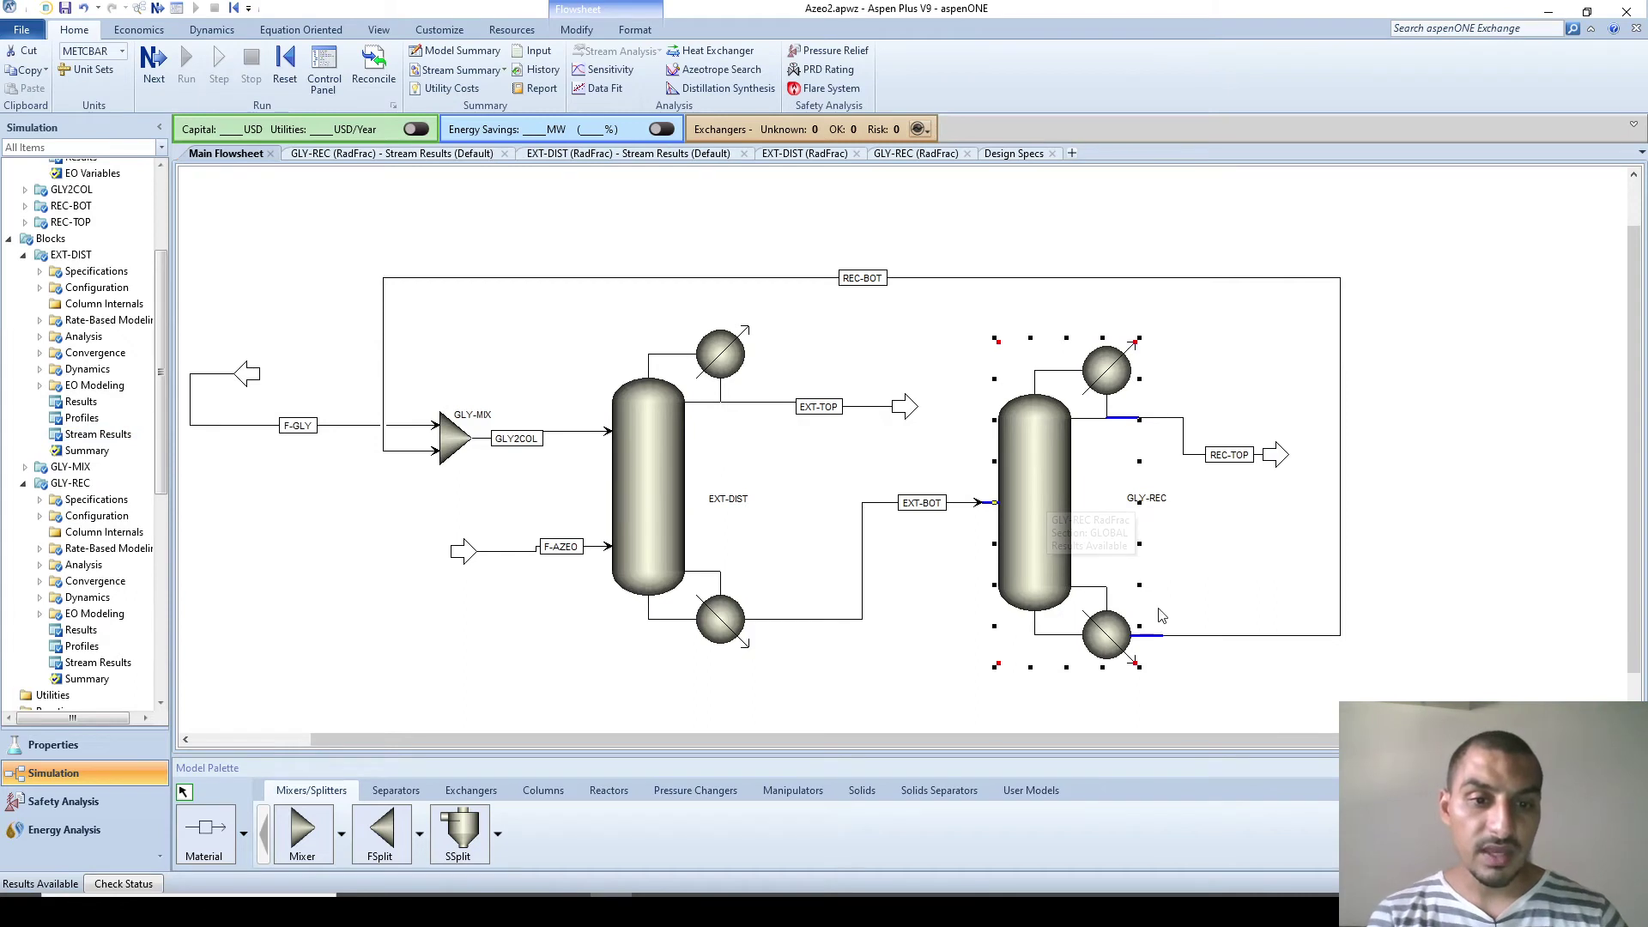
right_click(1049, 533)
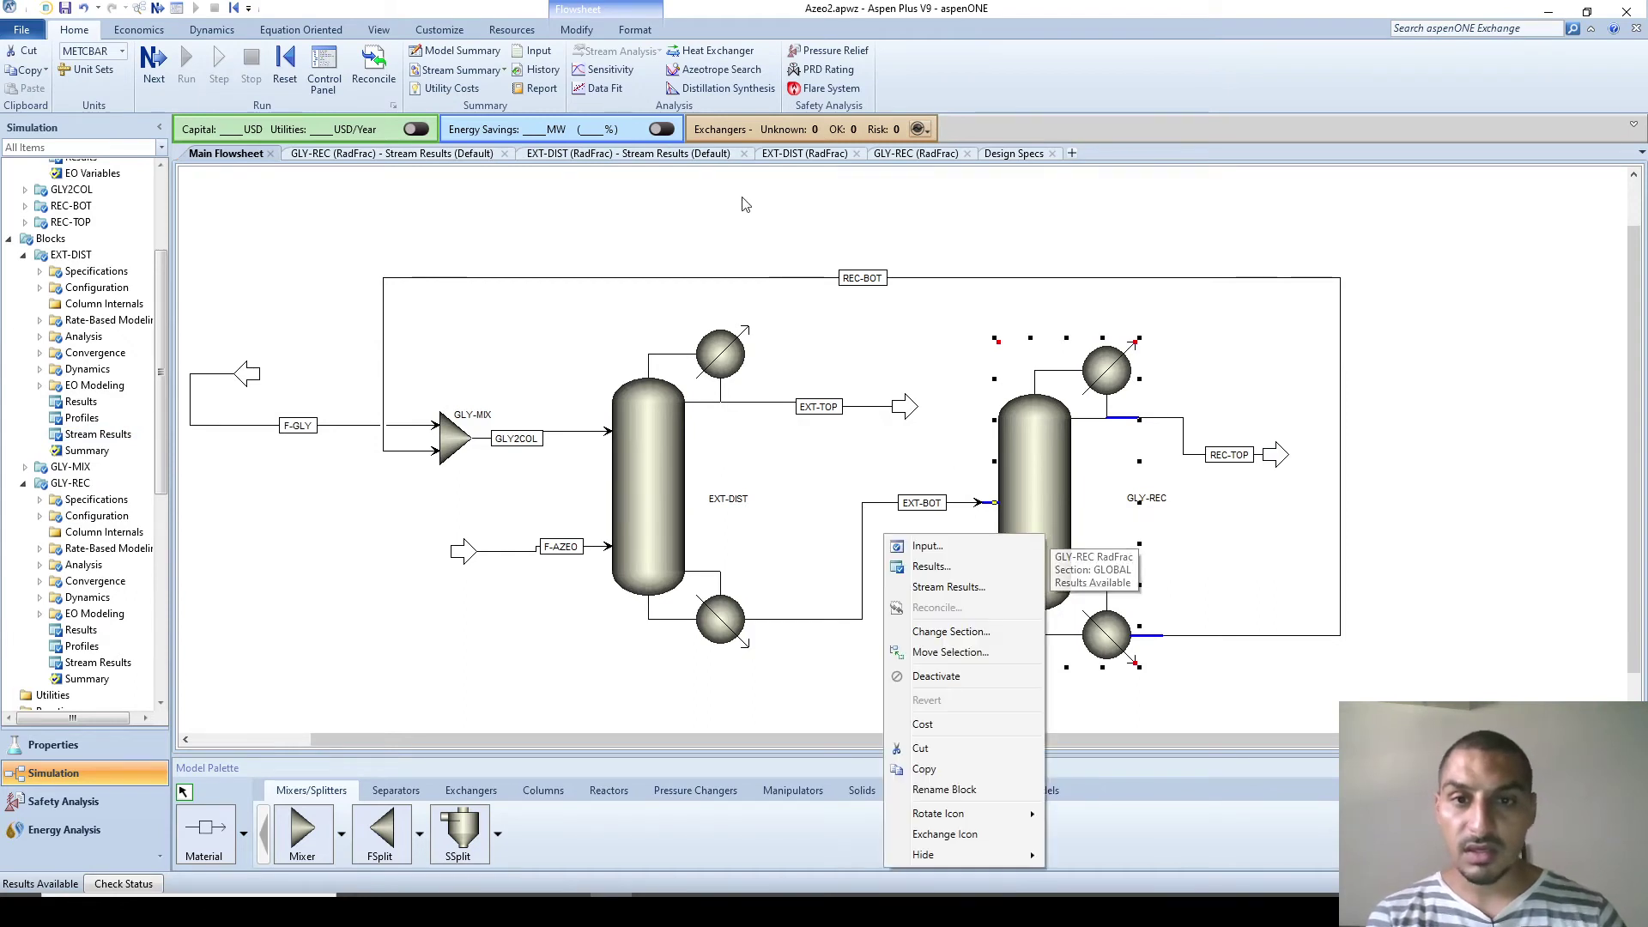
click(794, 153)
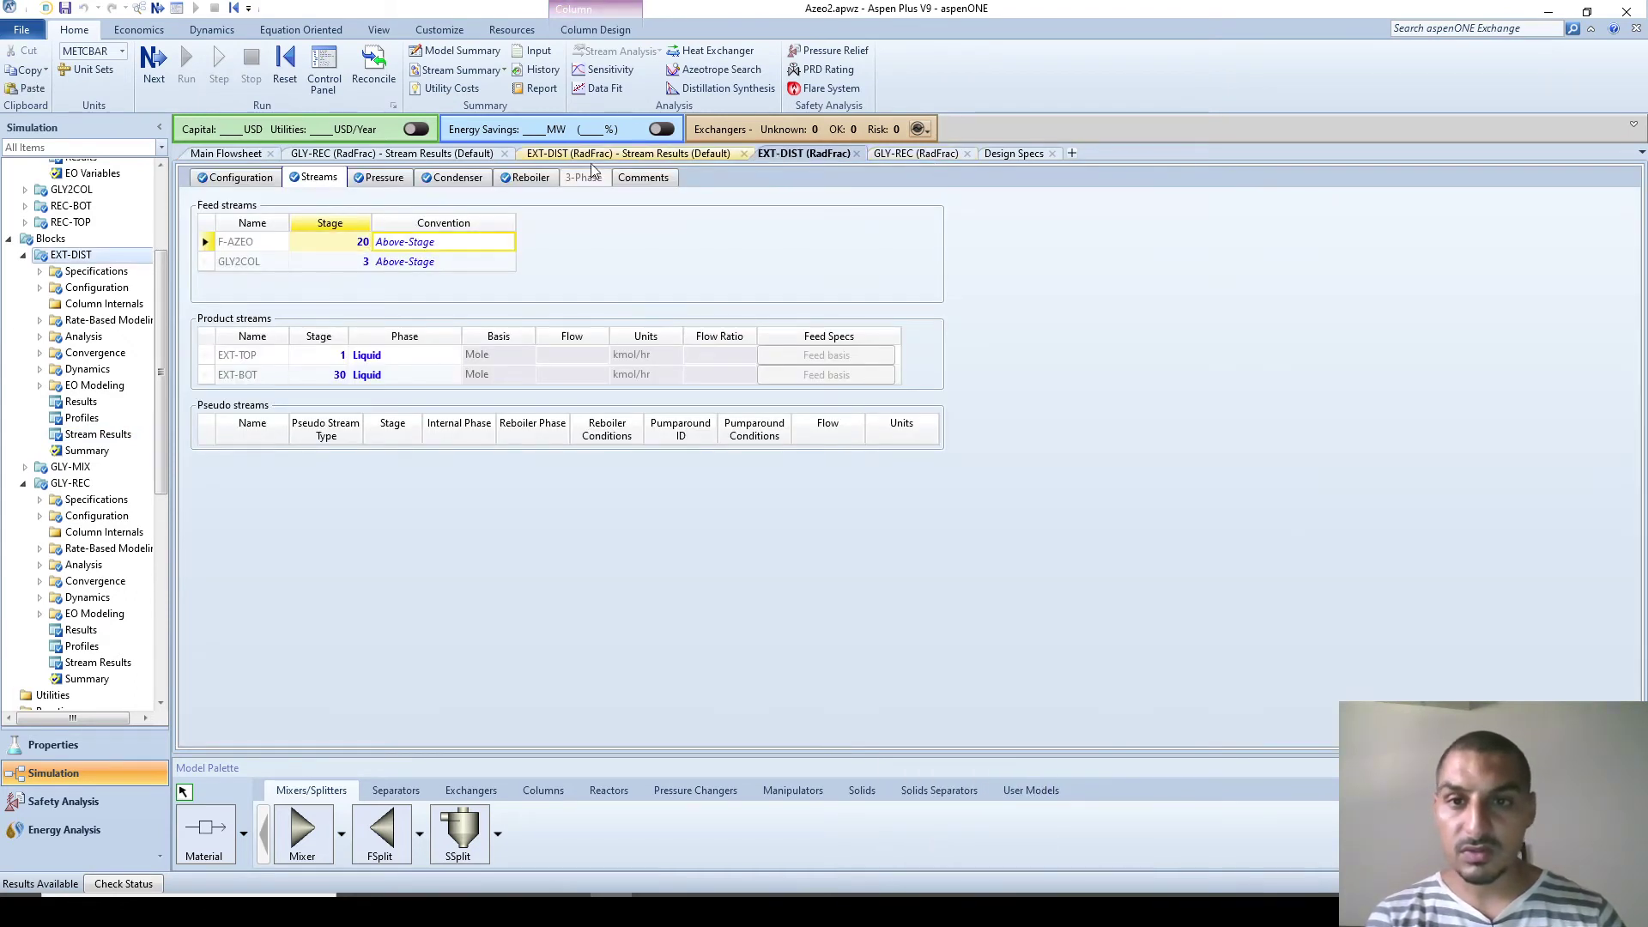
click(431, 153)
scroll(601, 515, down, 3)
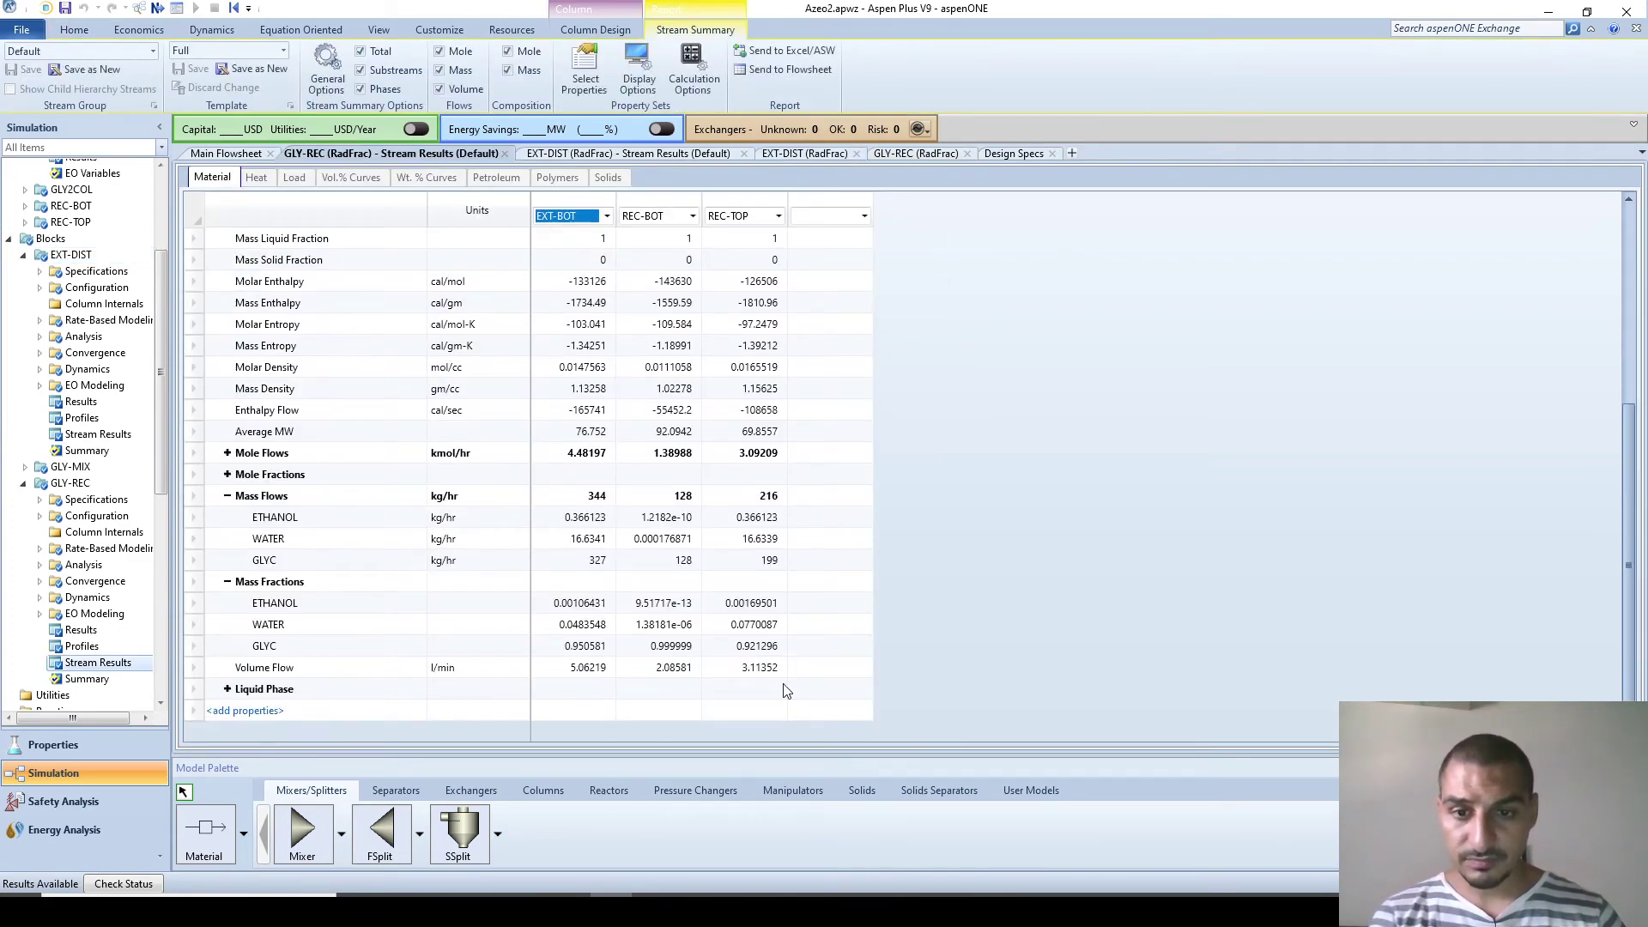
click(597, 496)
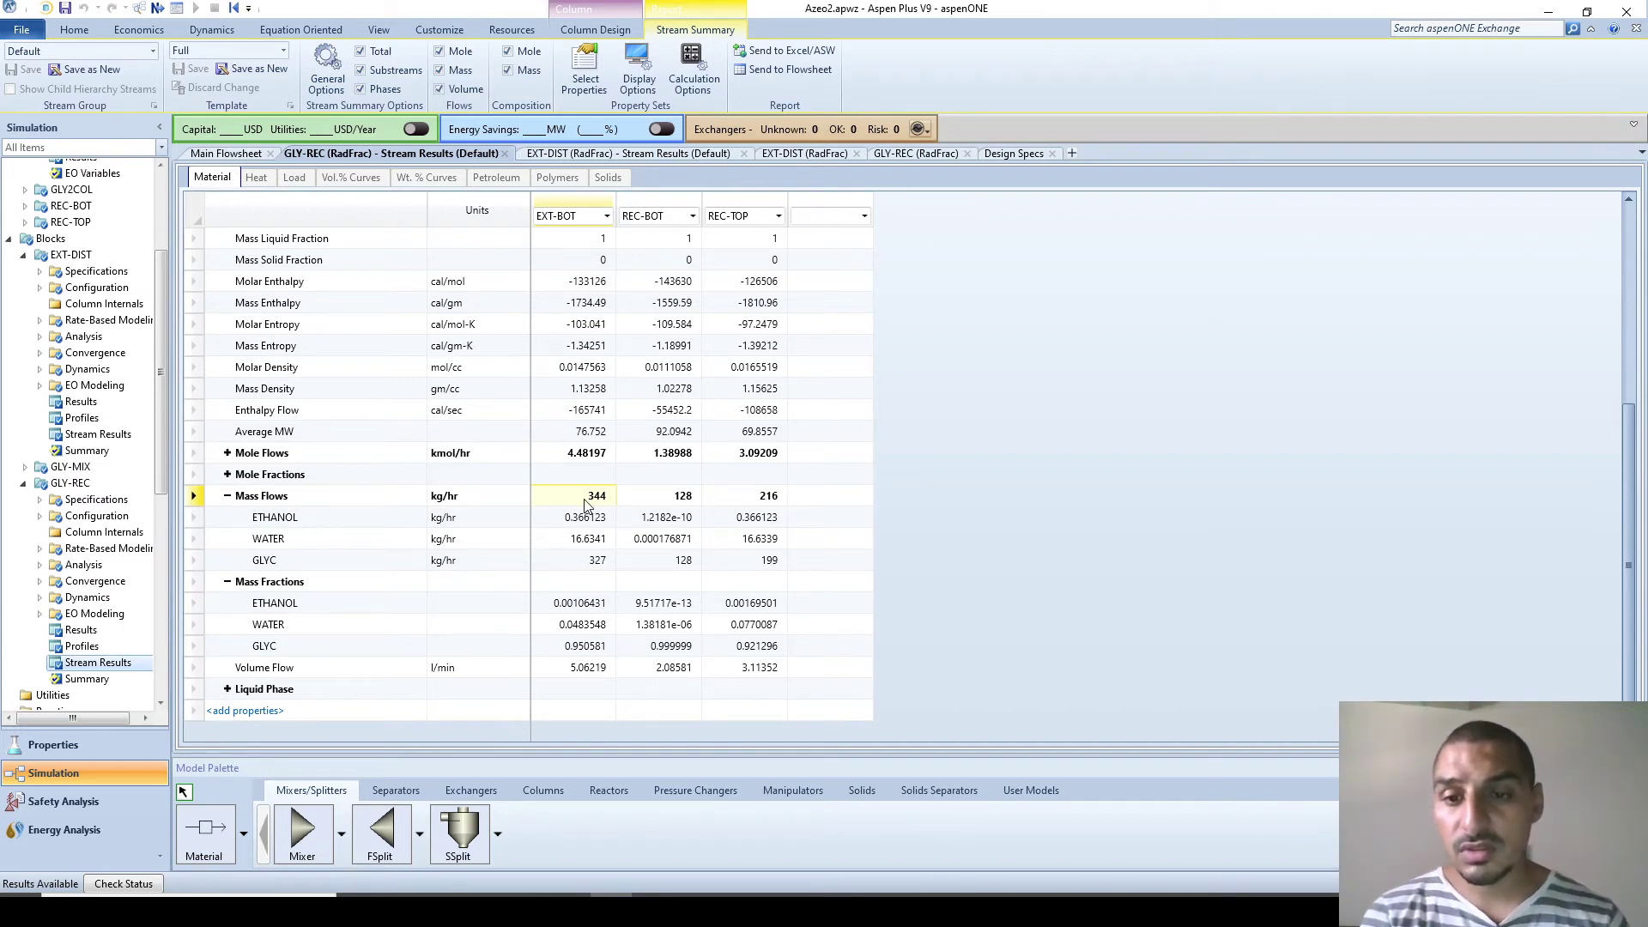
click(598, 563)
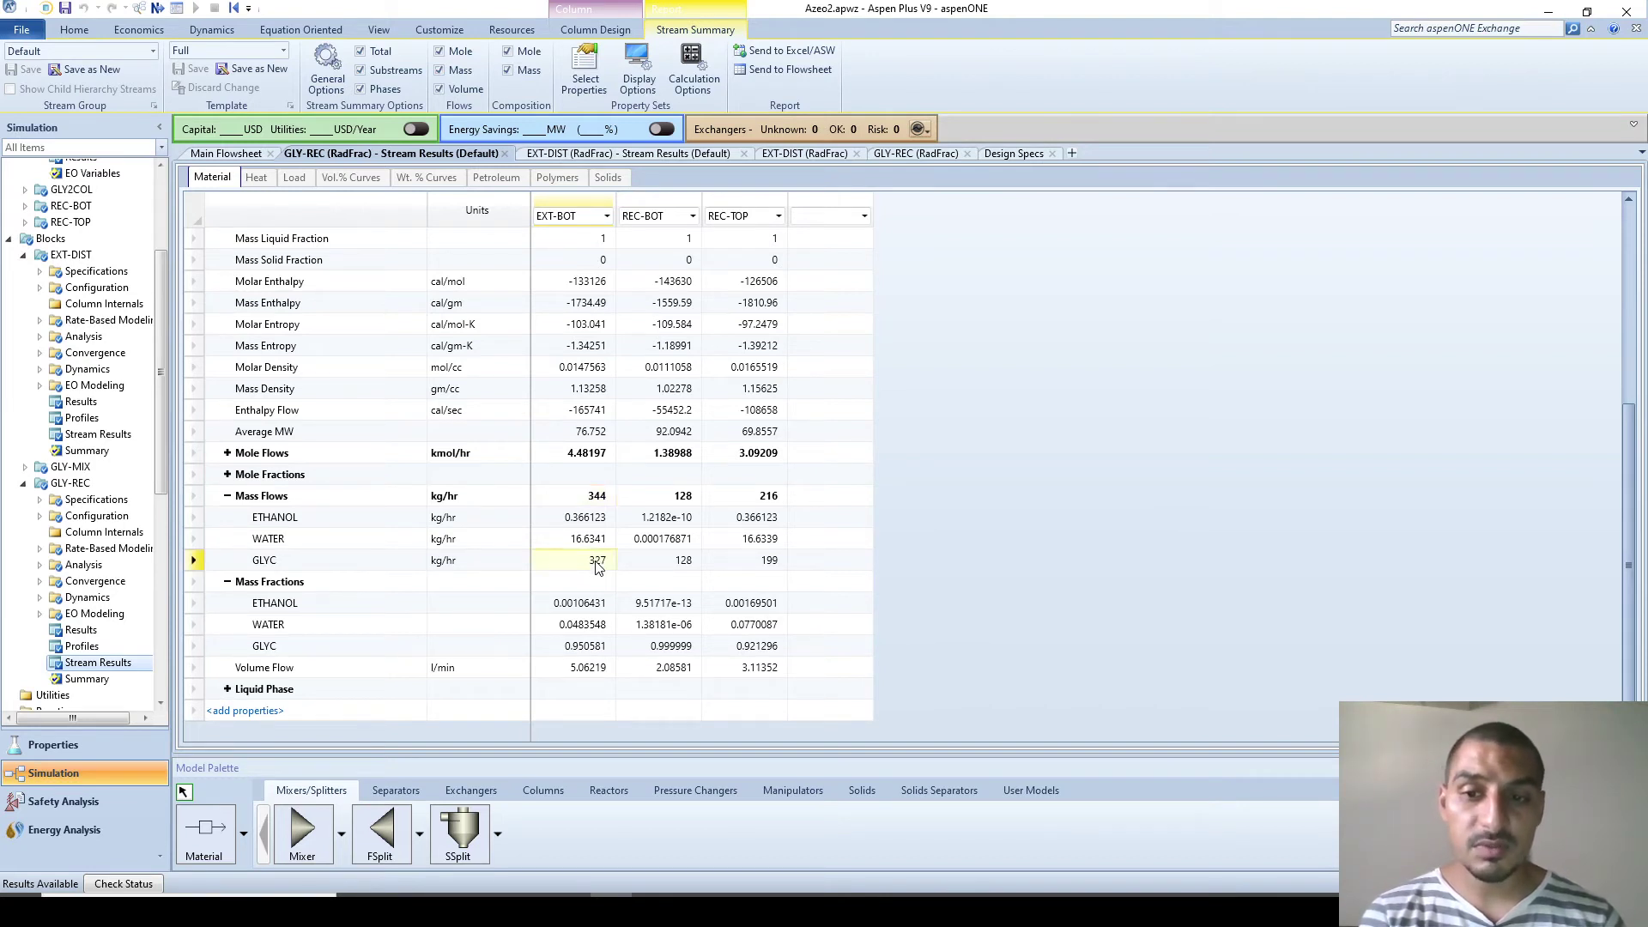
click(683, 570)
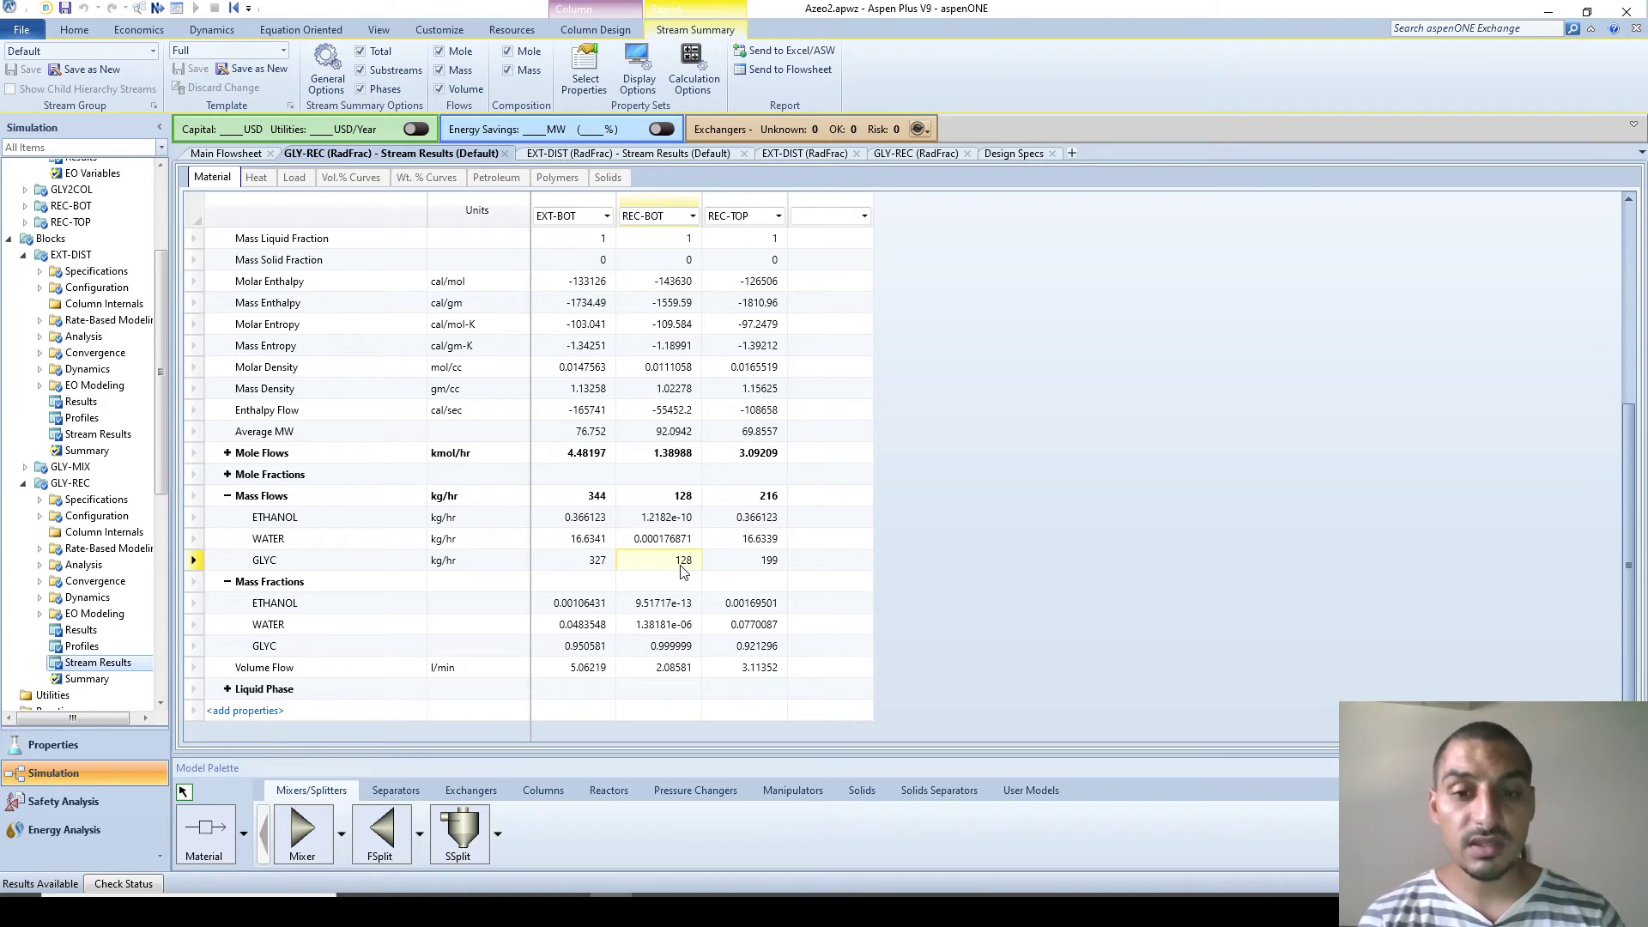
click(766, 563)
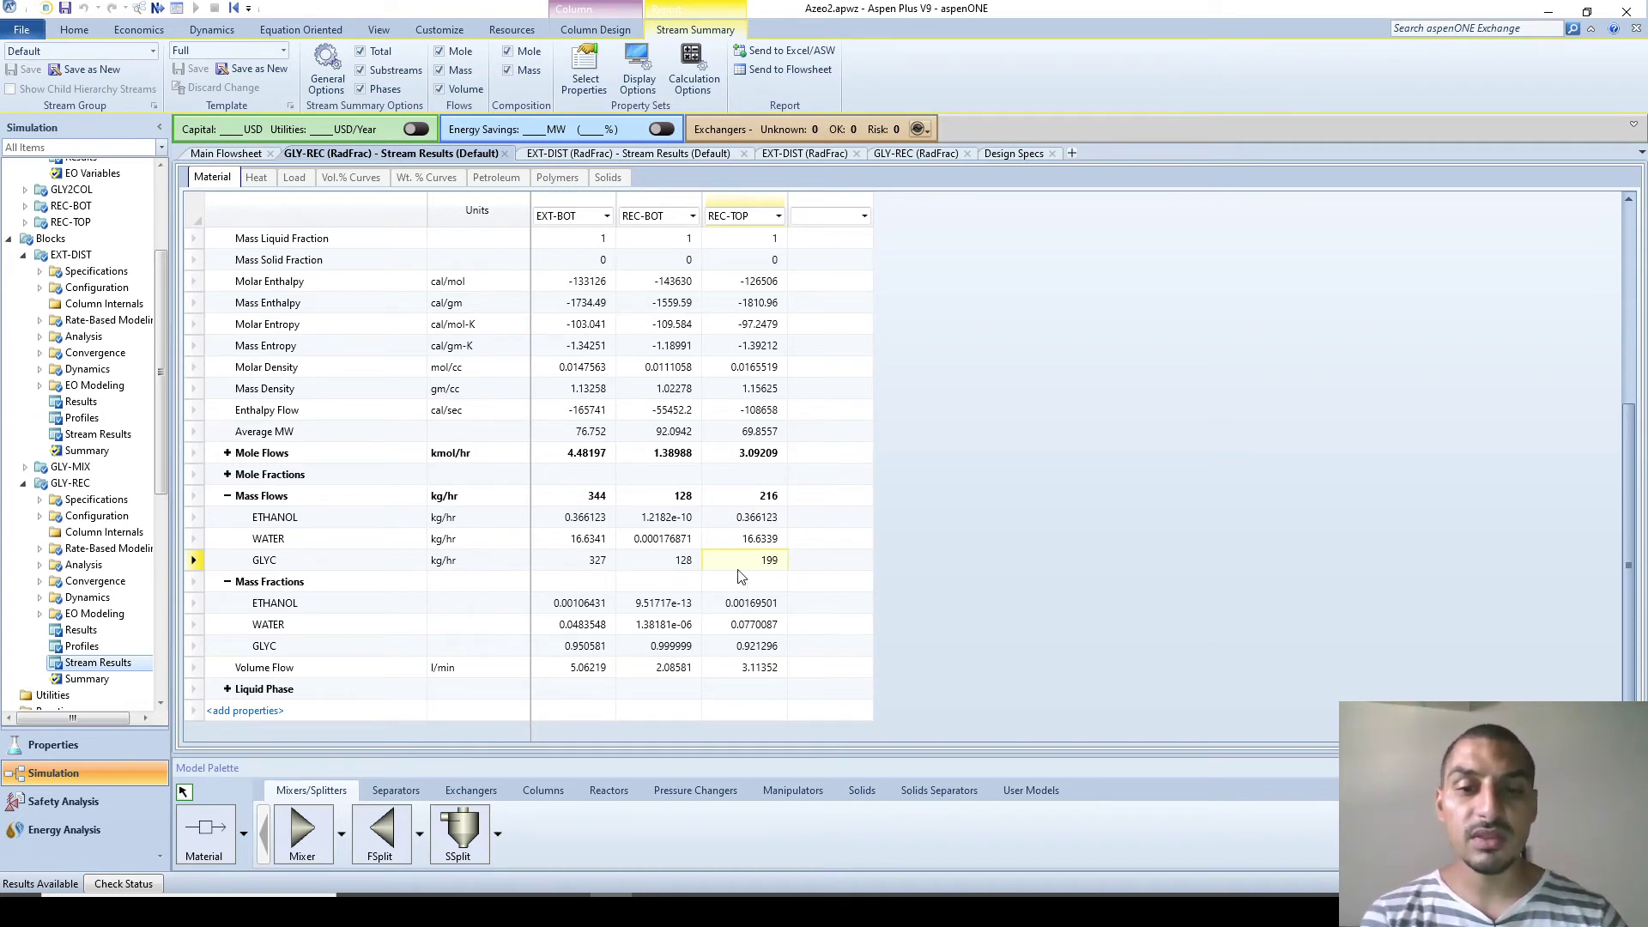
Step: Return to the main flowsheet and trace the glycerol path from the REC-TOP outlet to the GLY2COL feed
click(230, 156)
click(894, 665)
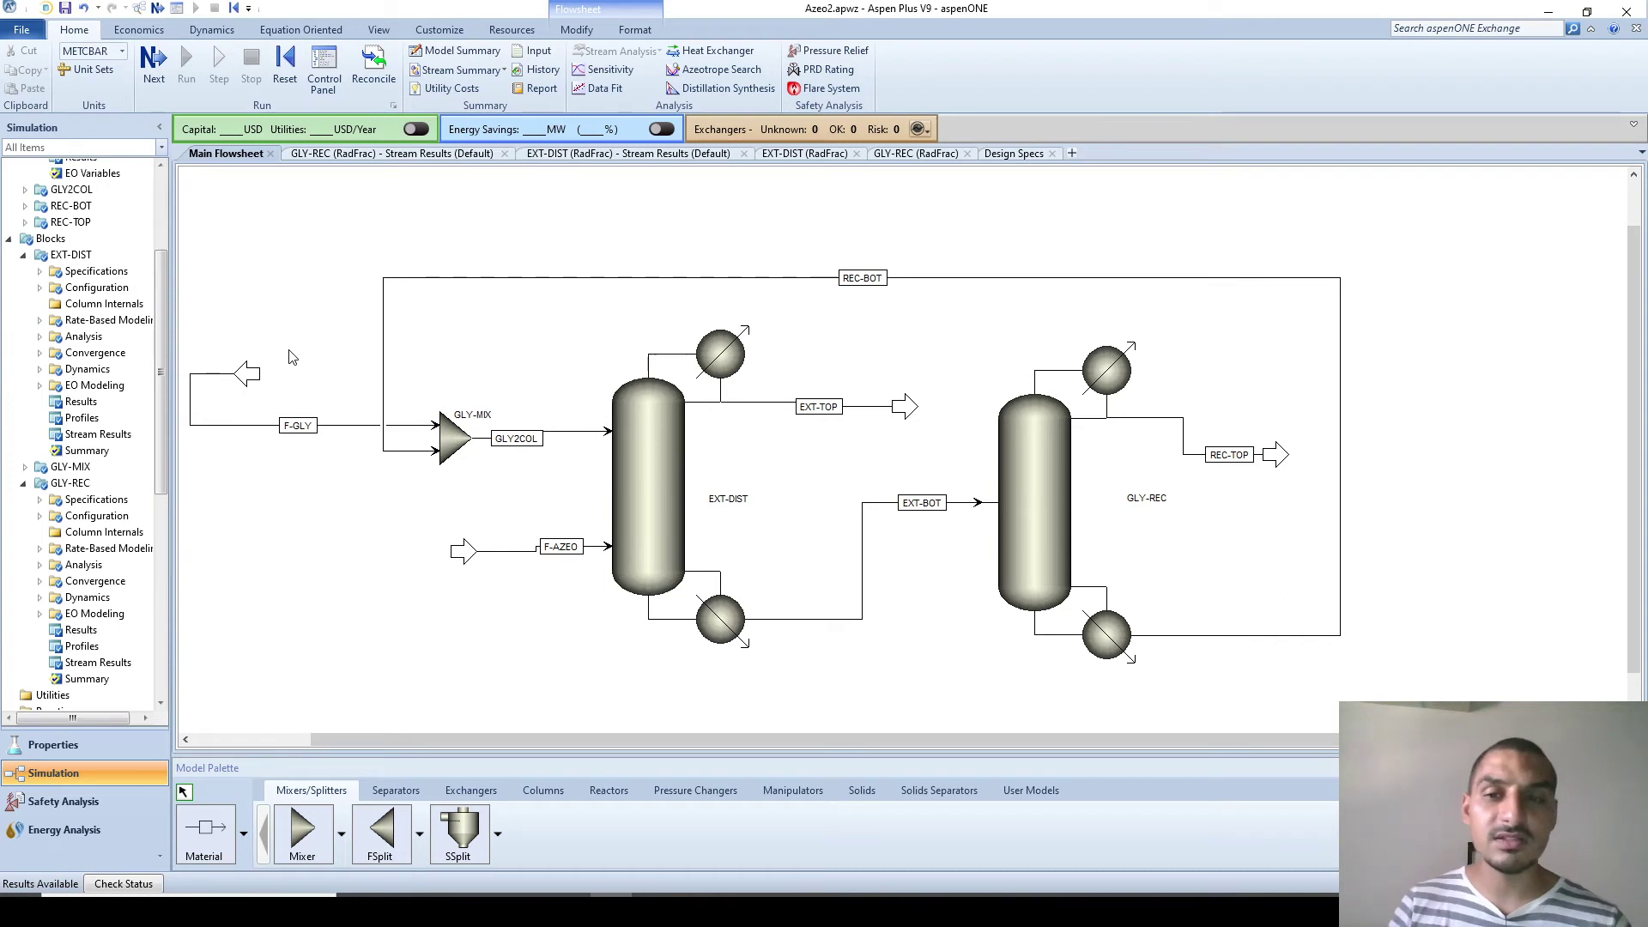
scroll(289, 356, left, 2)
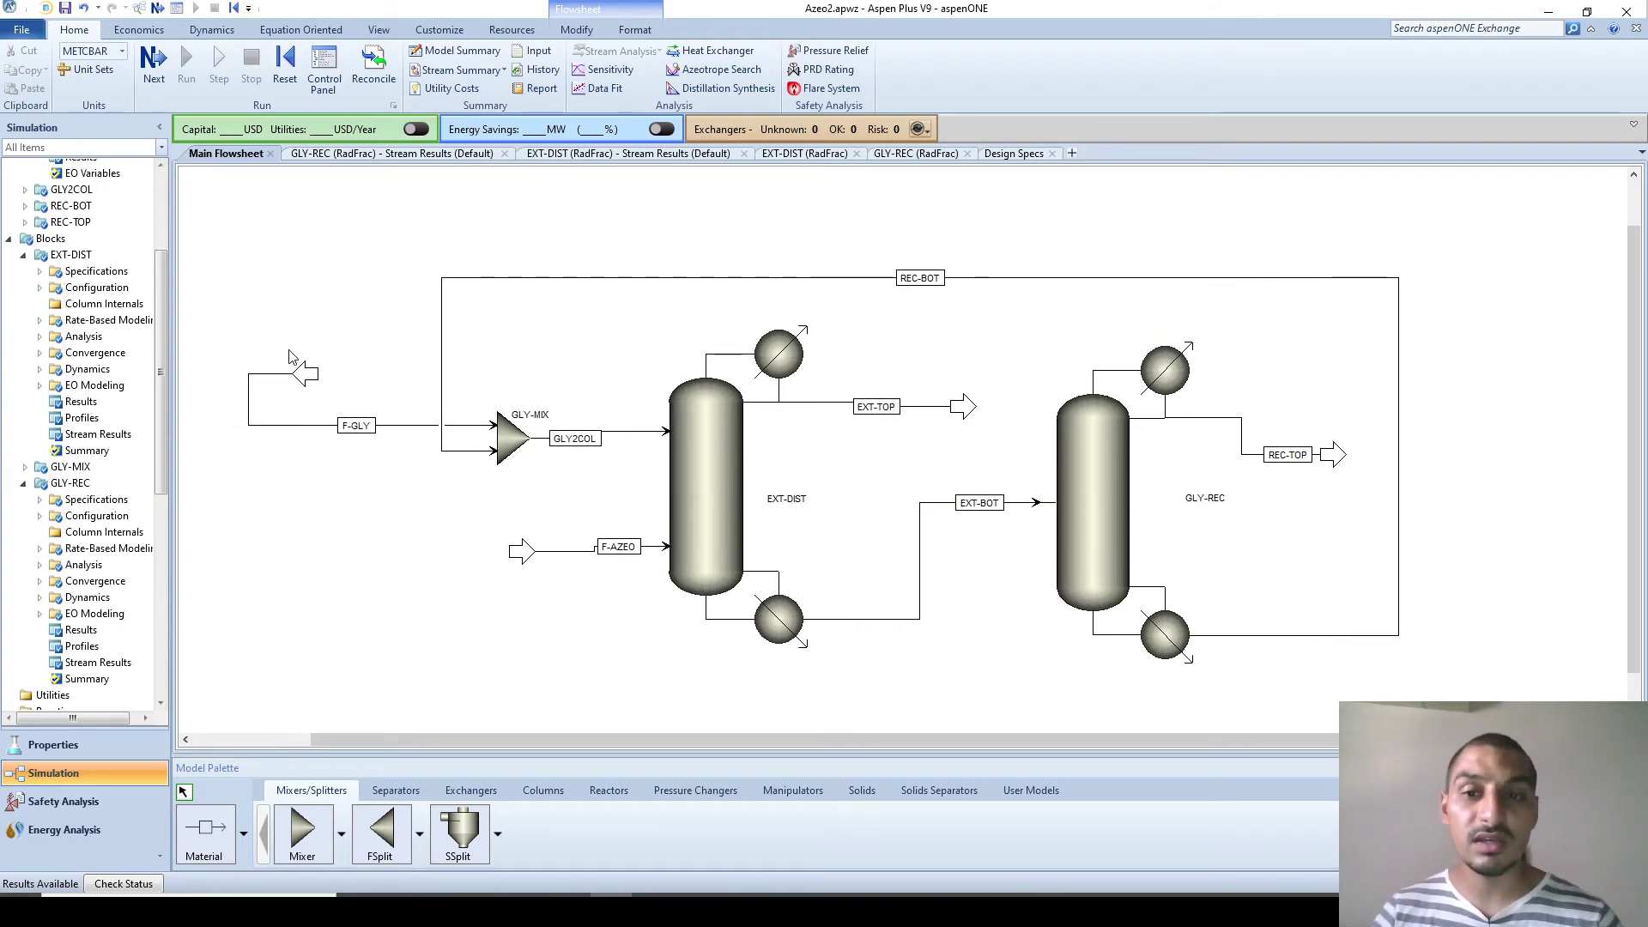
click(1340, 462)
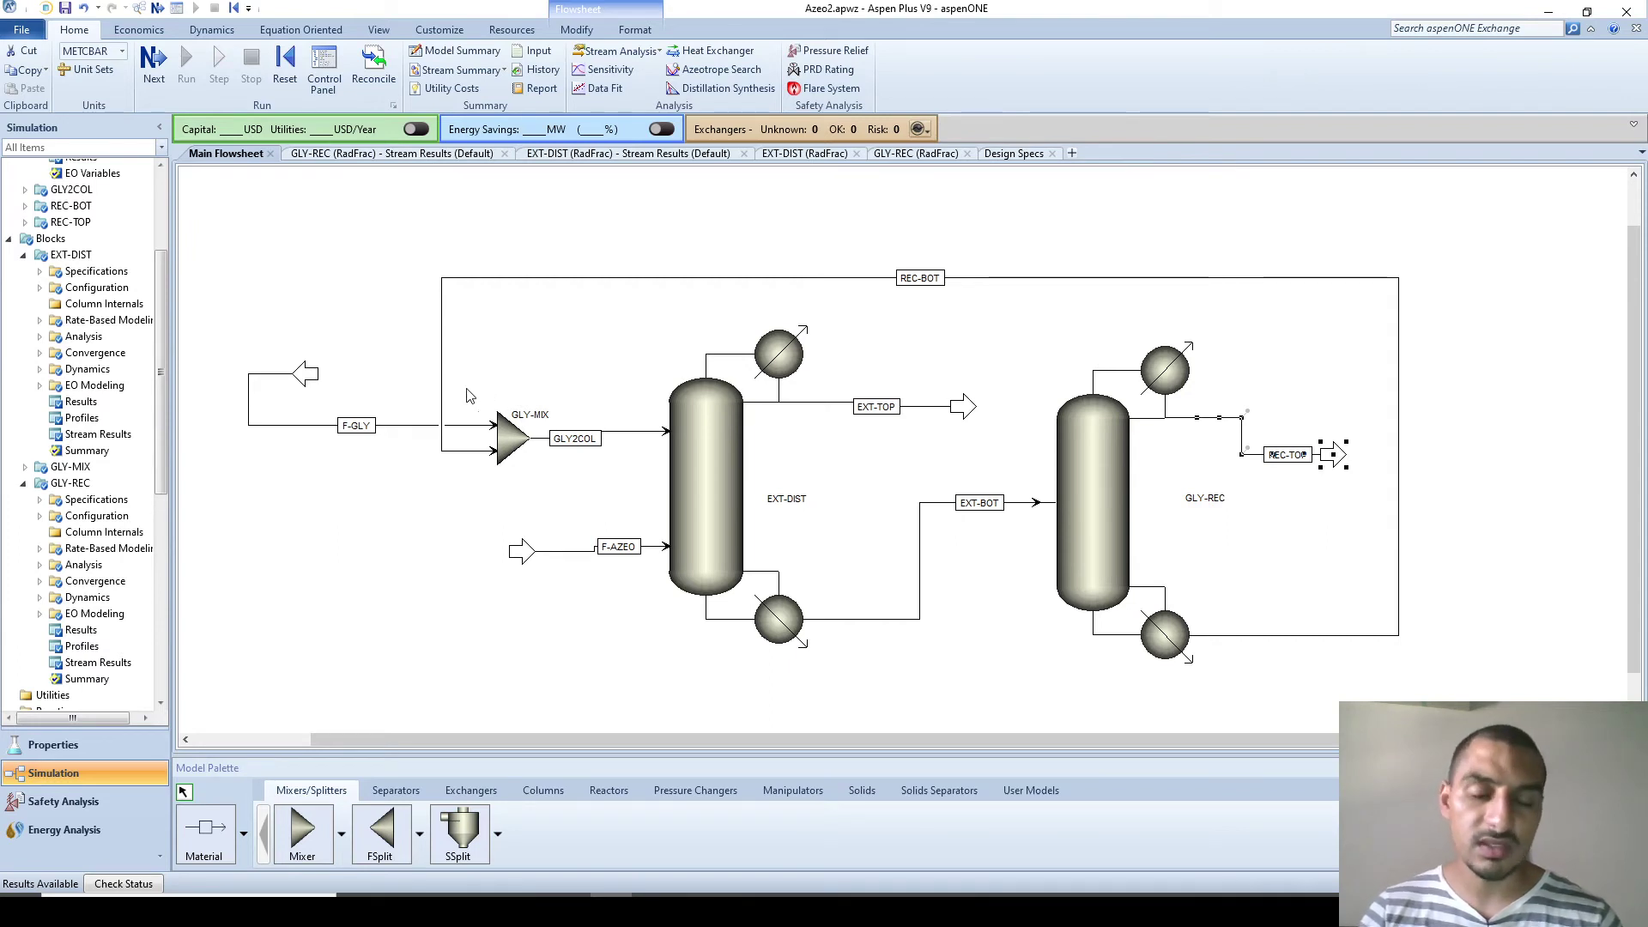
click(420, 444)
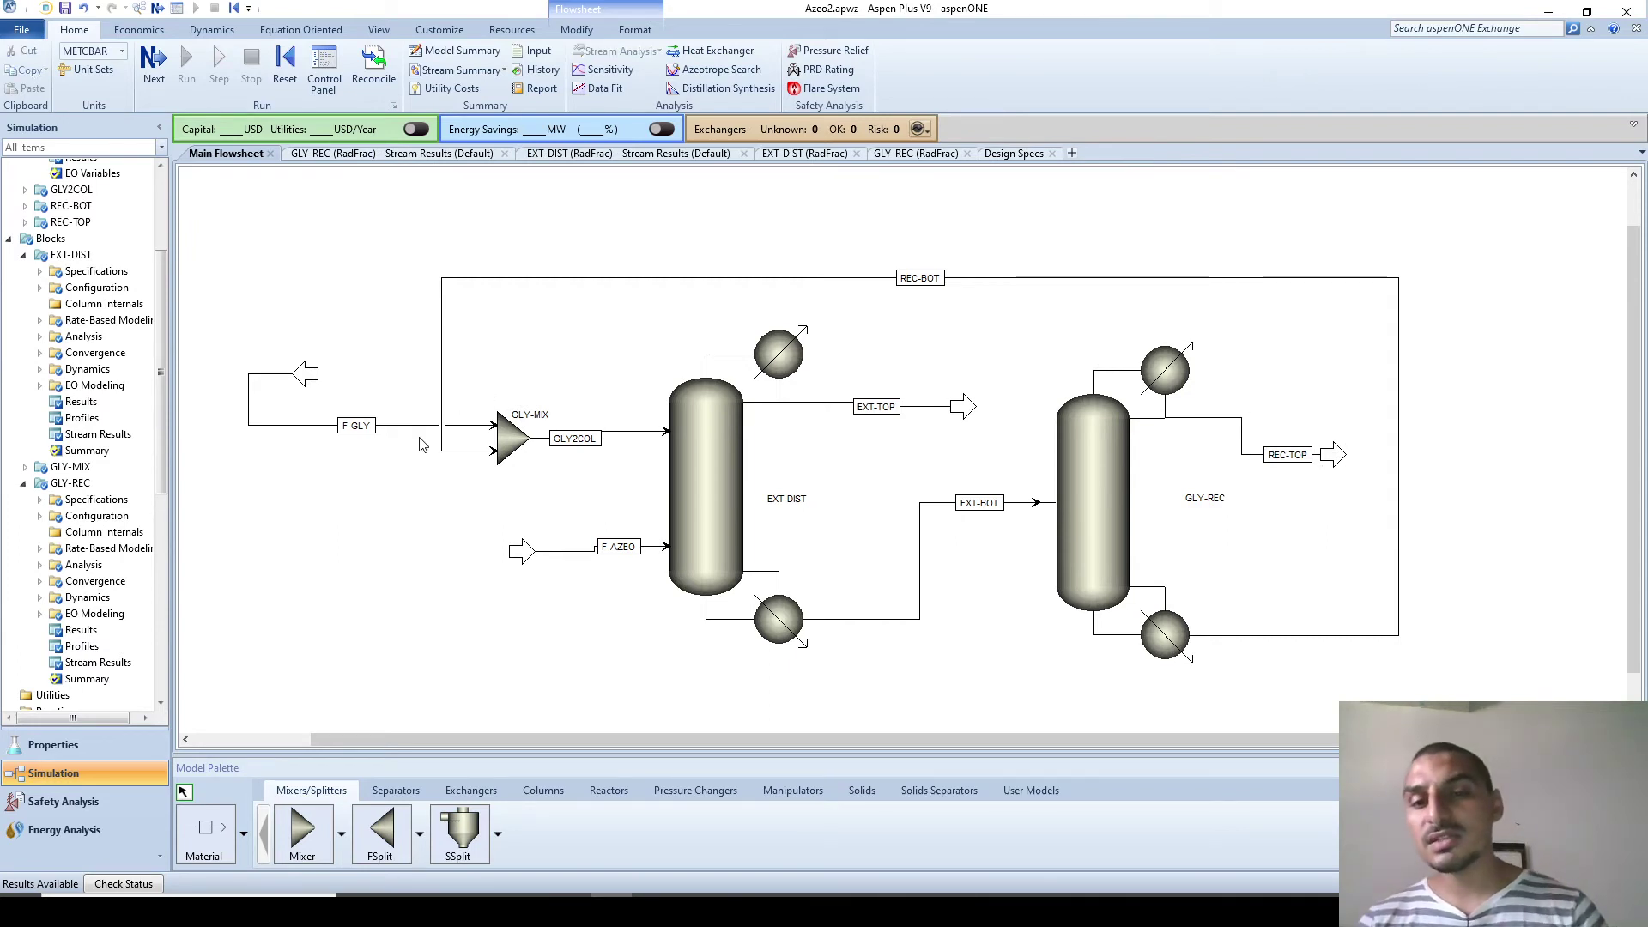
click(637, 432)
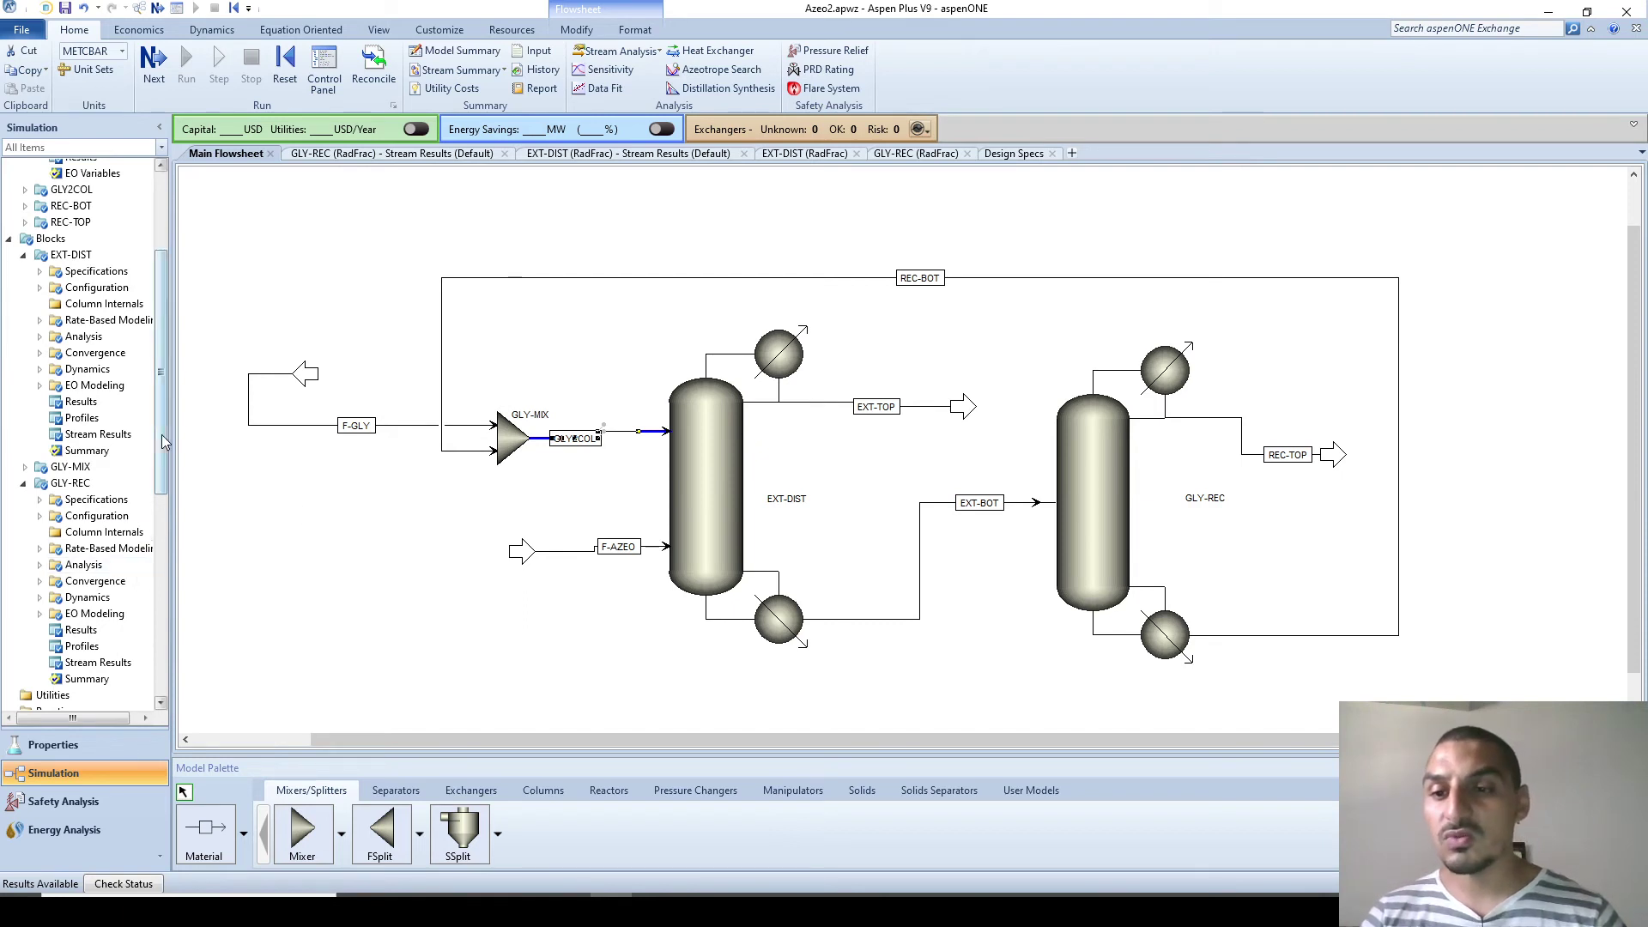
Step: Create a new flowsheet design spec with the ID GLYFEED
drag(161, 435, 161, 684)
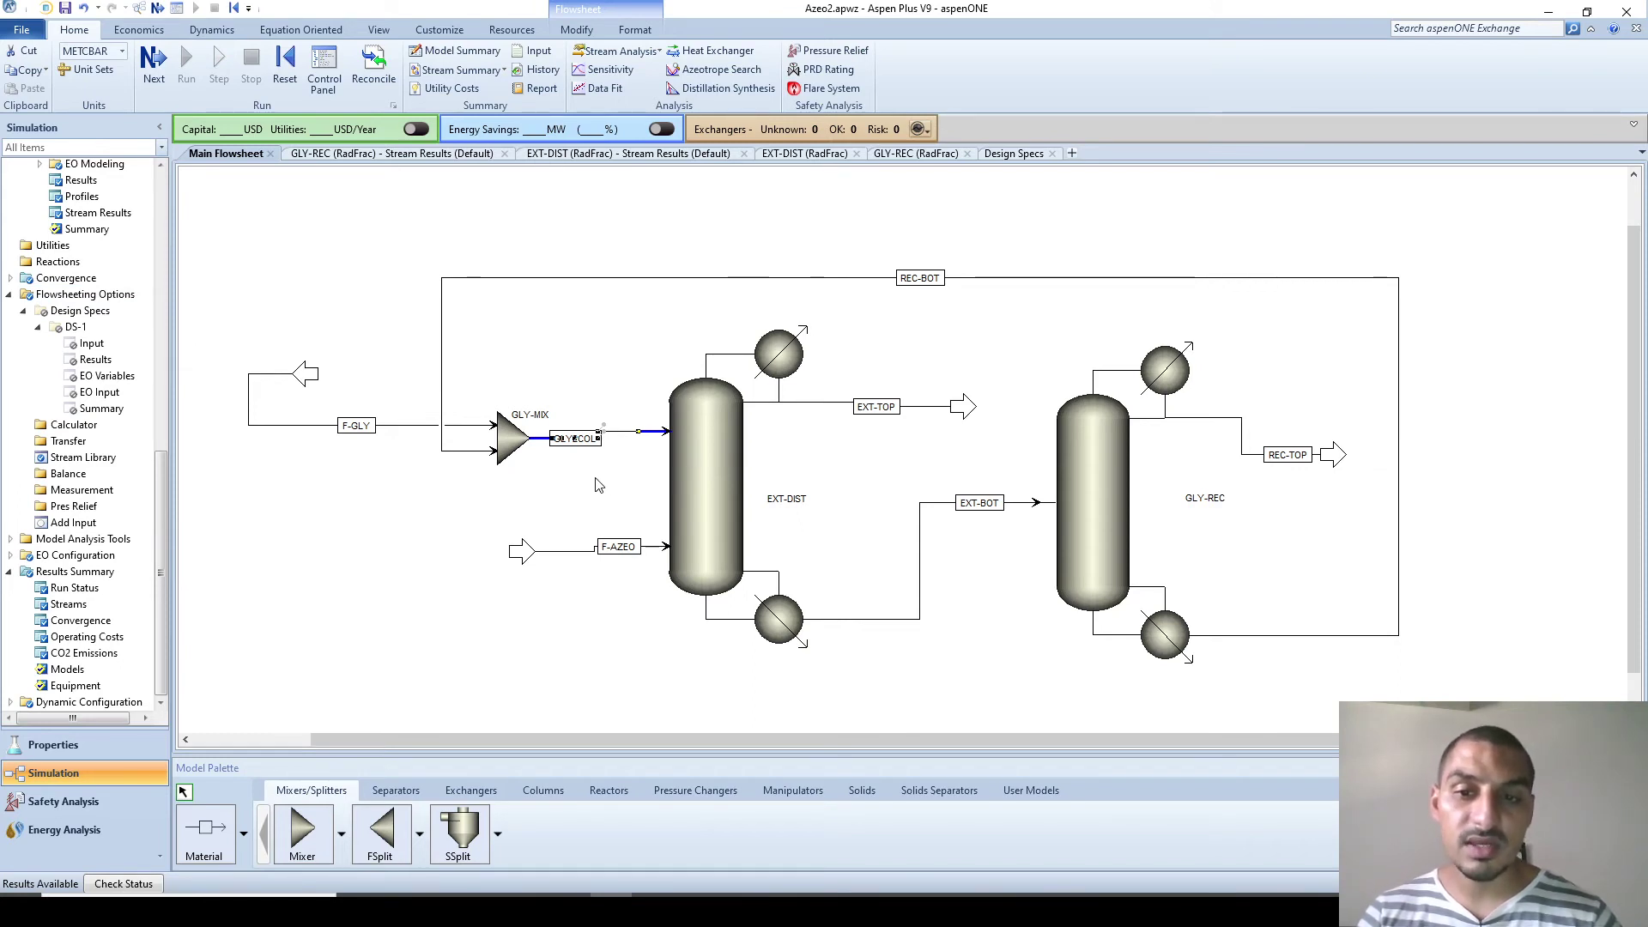
click(81, 310)
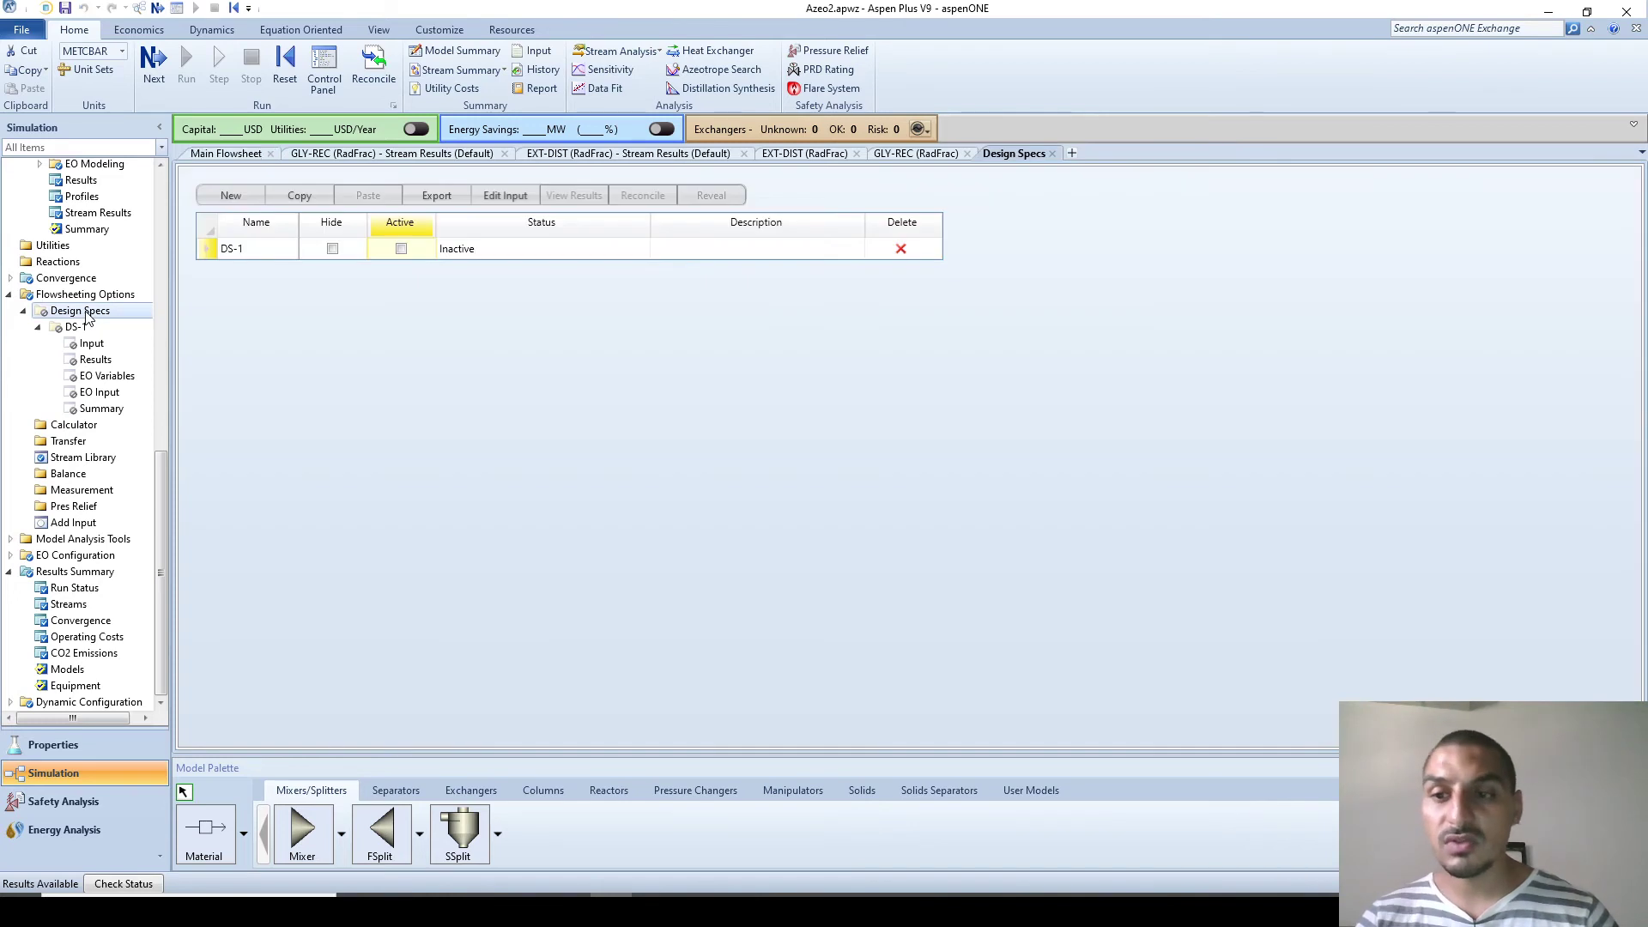
click(250, 199)
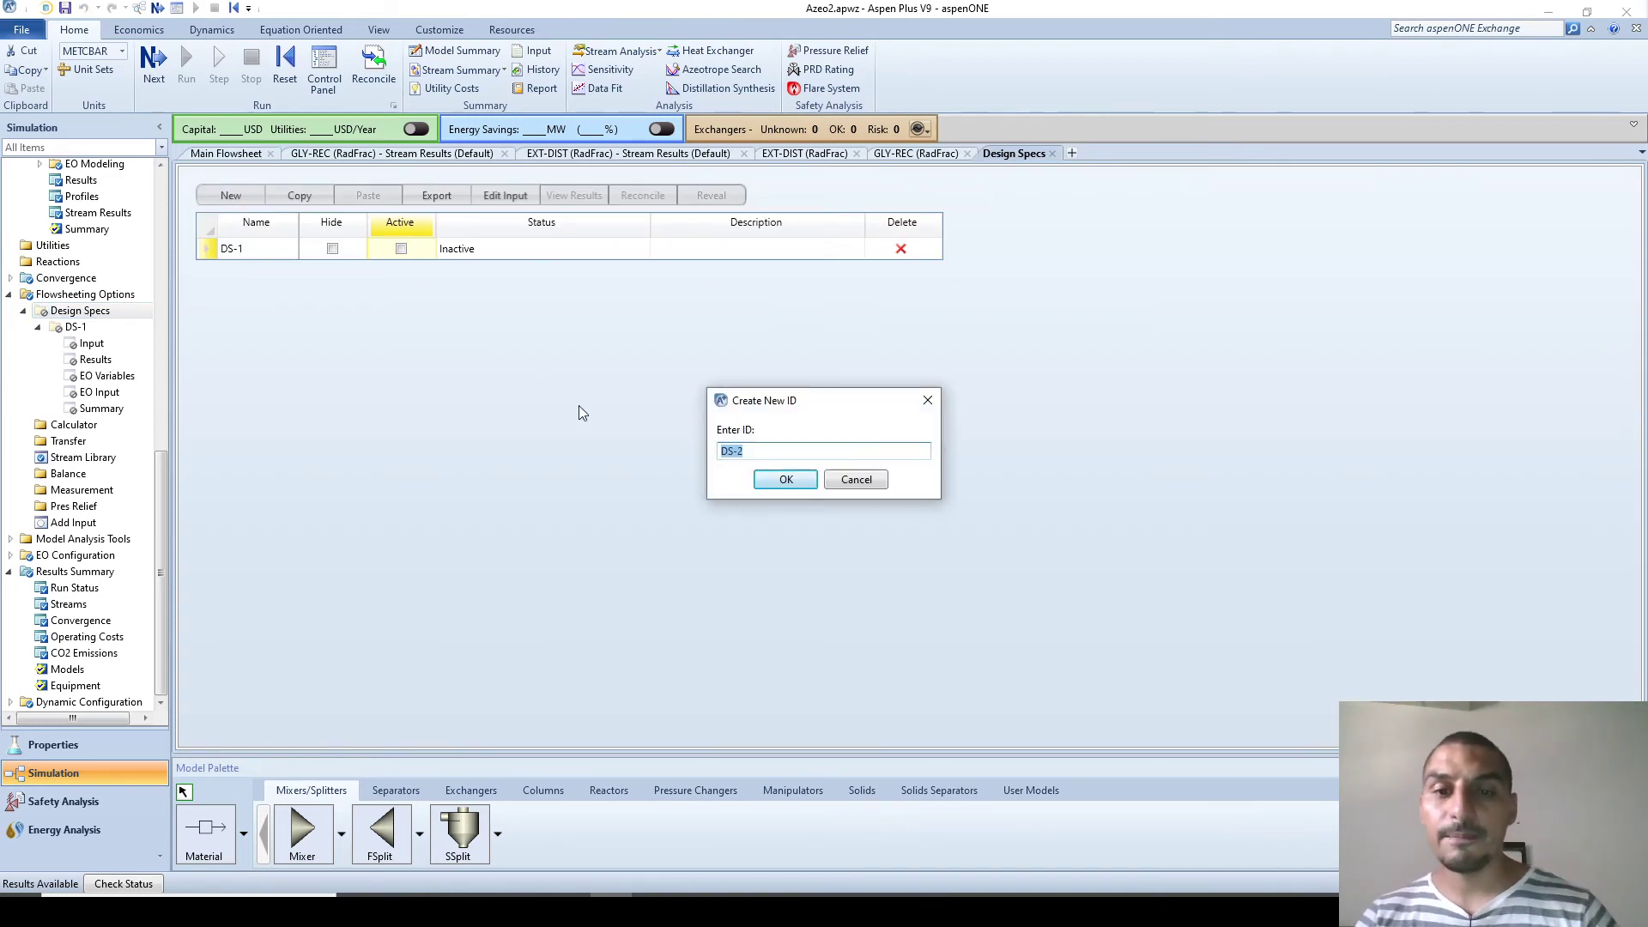
text(GLYFEE)
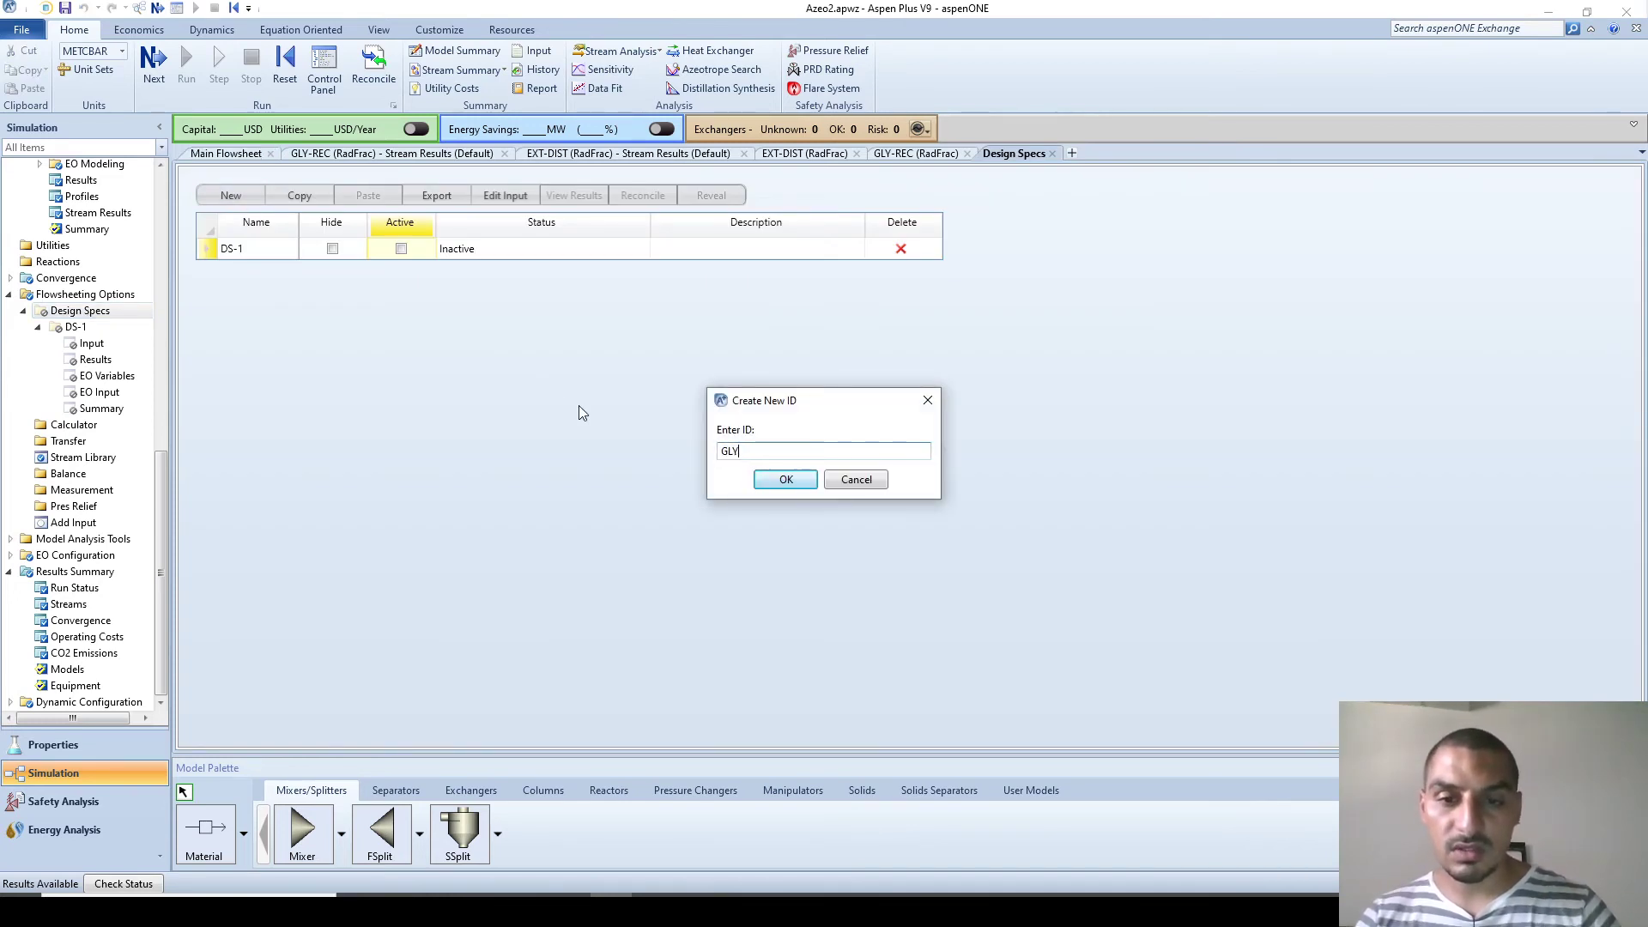
key(Return)
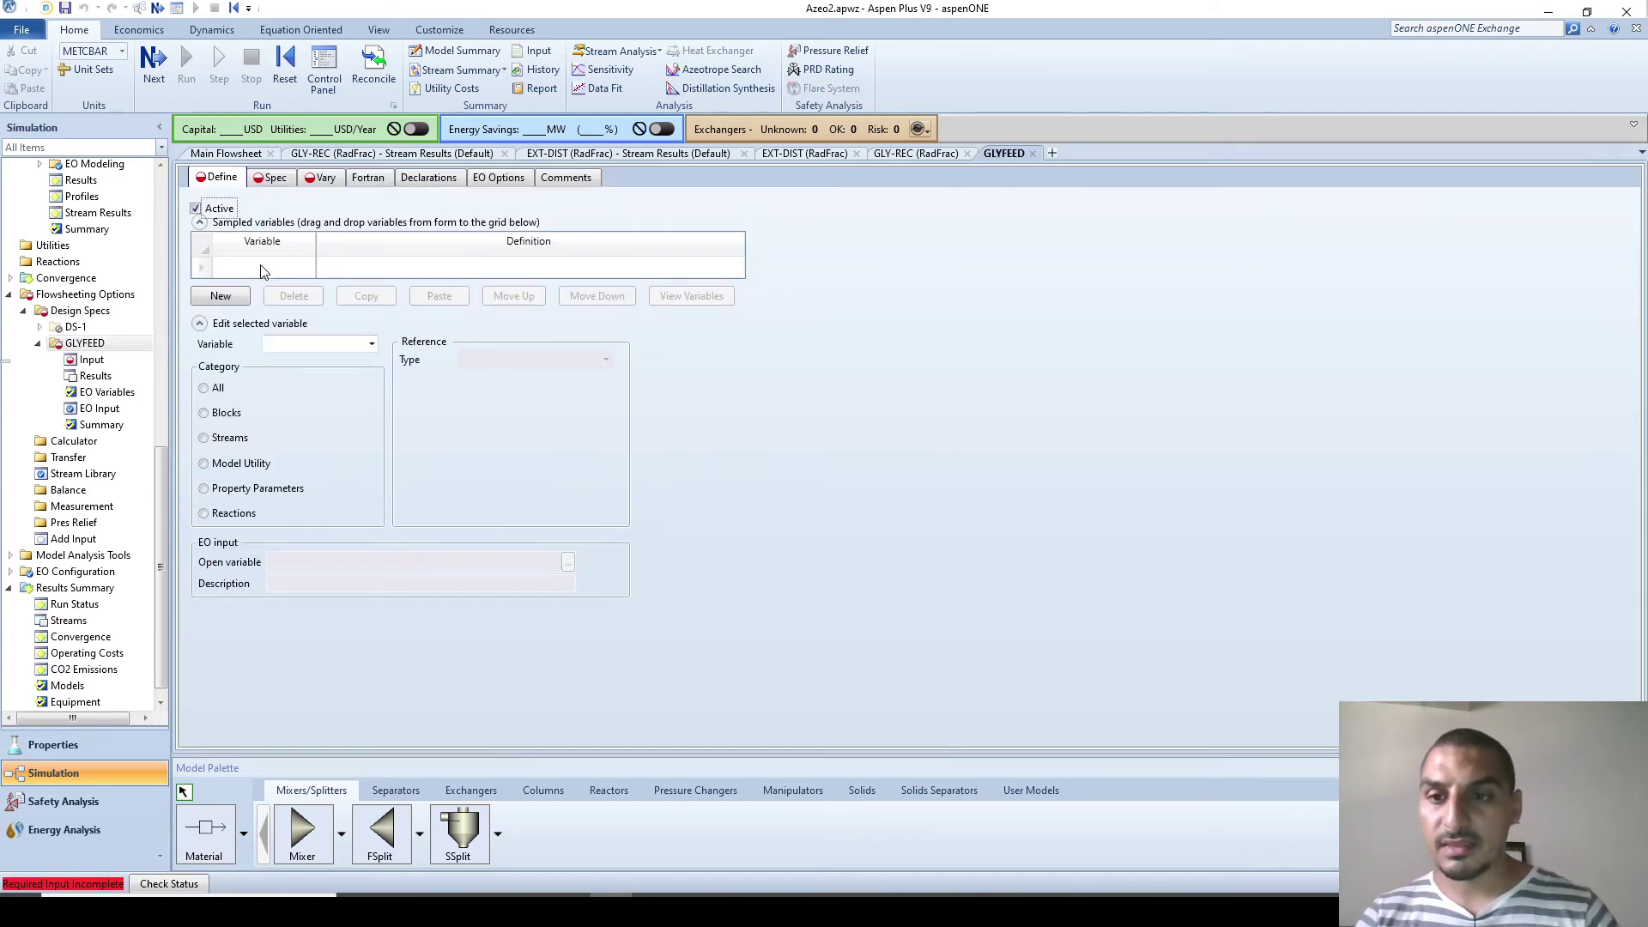
Step: Add a sampled variable named GLYFEED in the Streams category with reference type Stream-Var
click(263, 269)
text(GLYFEED)
key(Return)
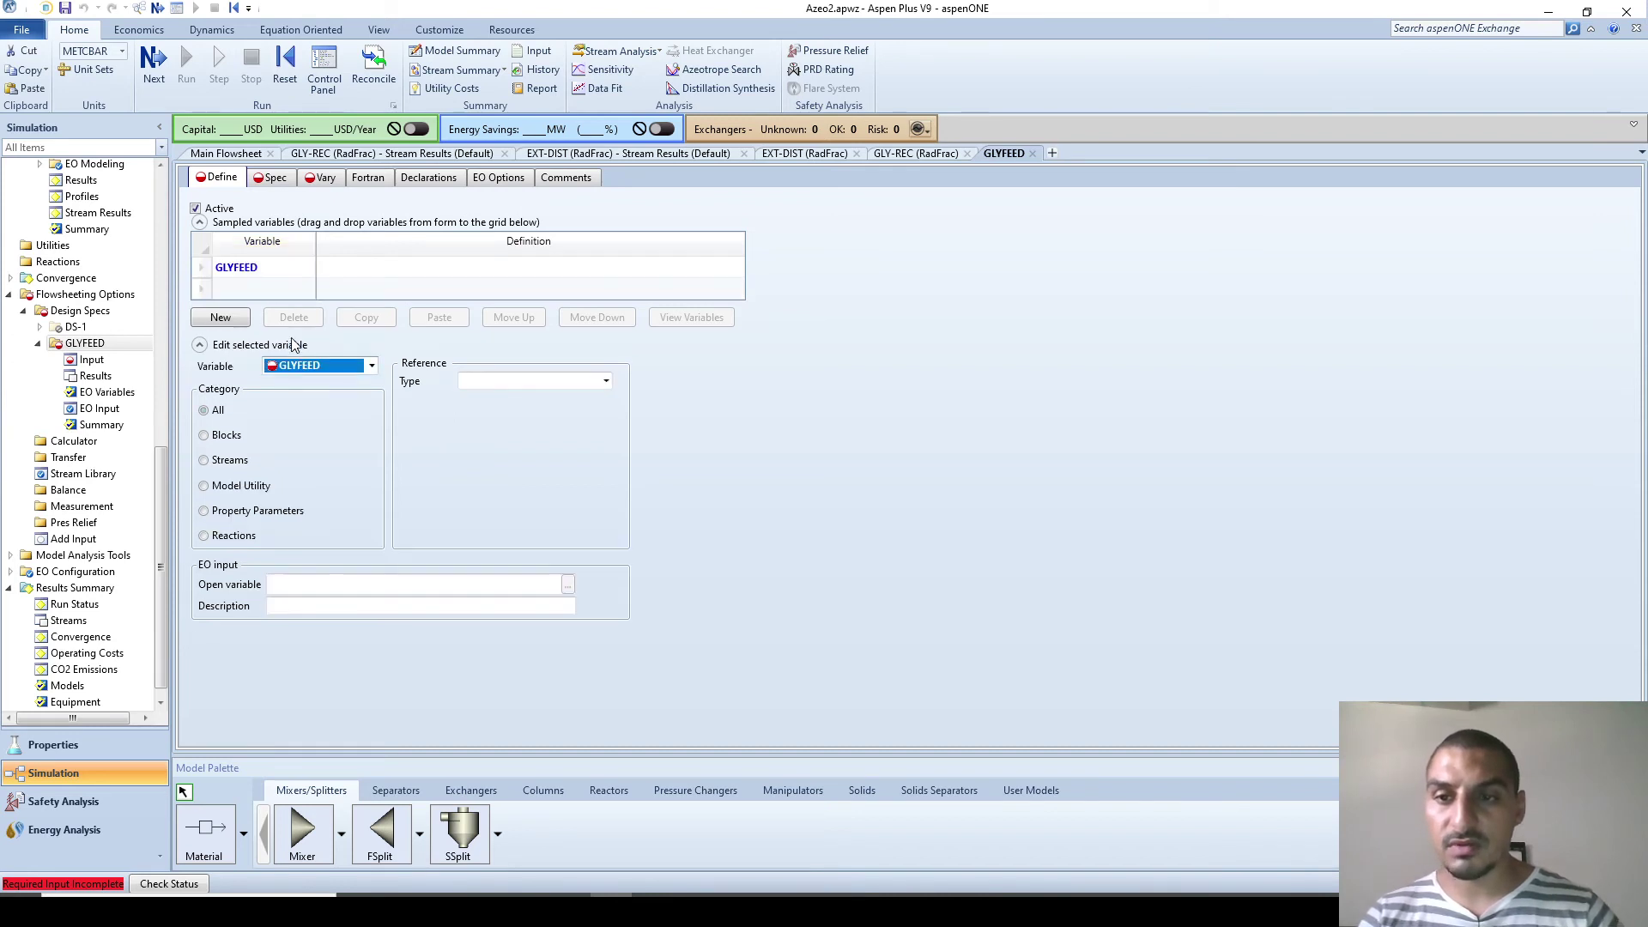
click(271, 461)
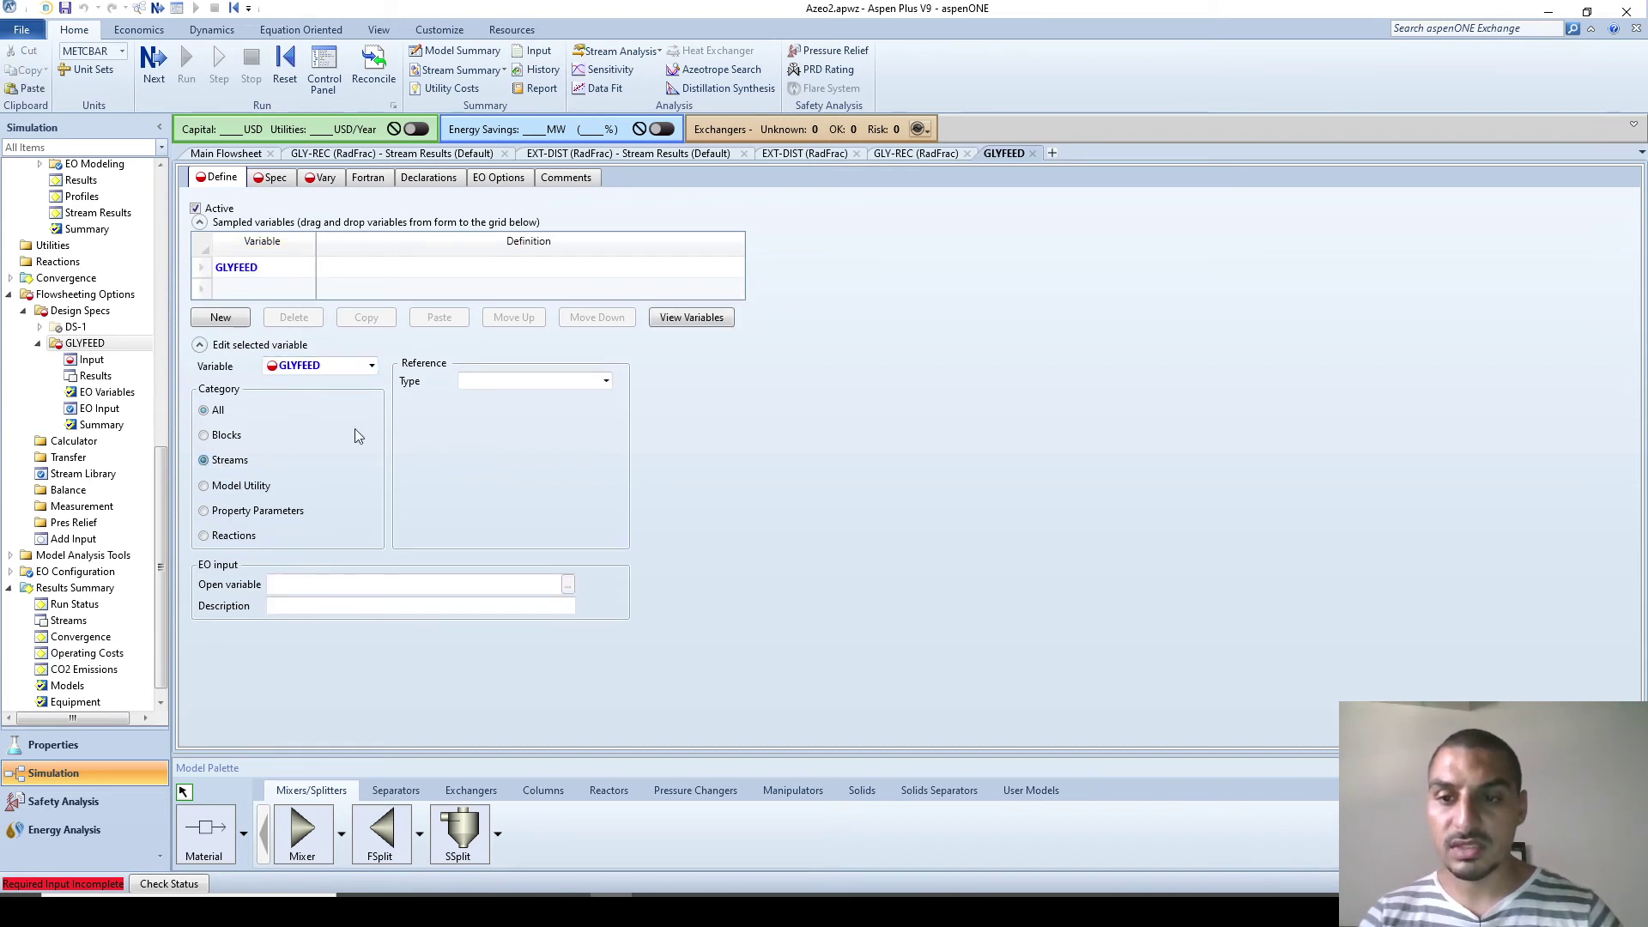
click(545, 385)
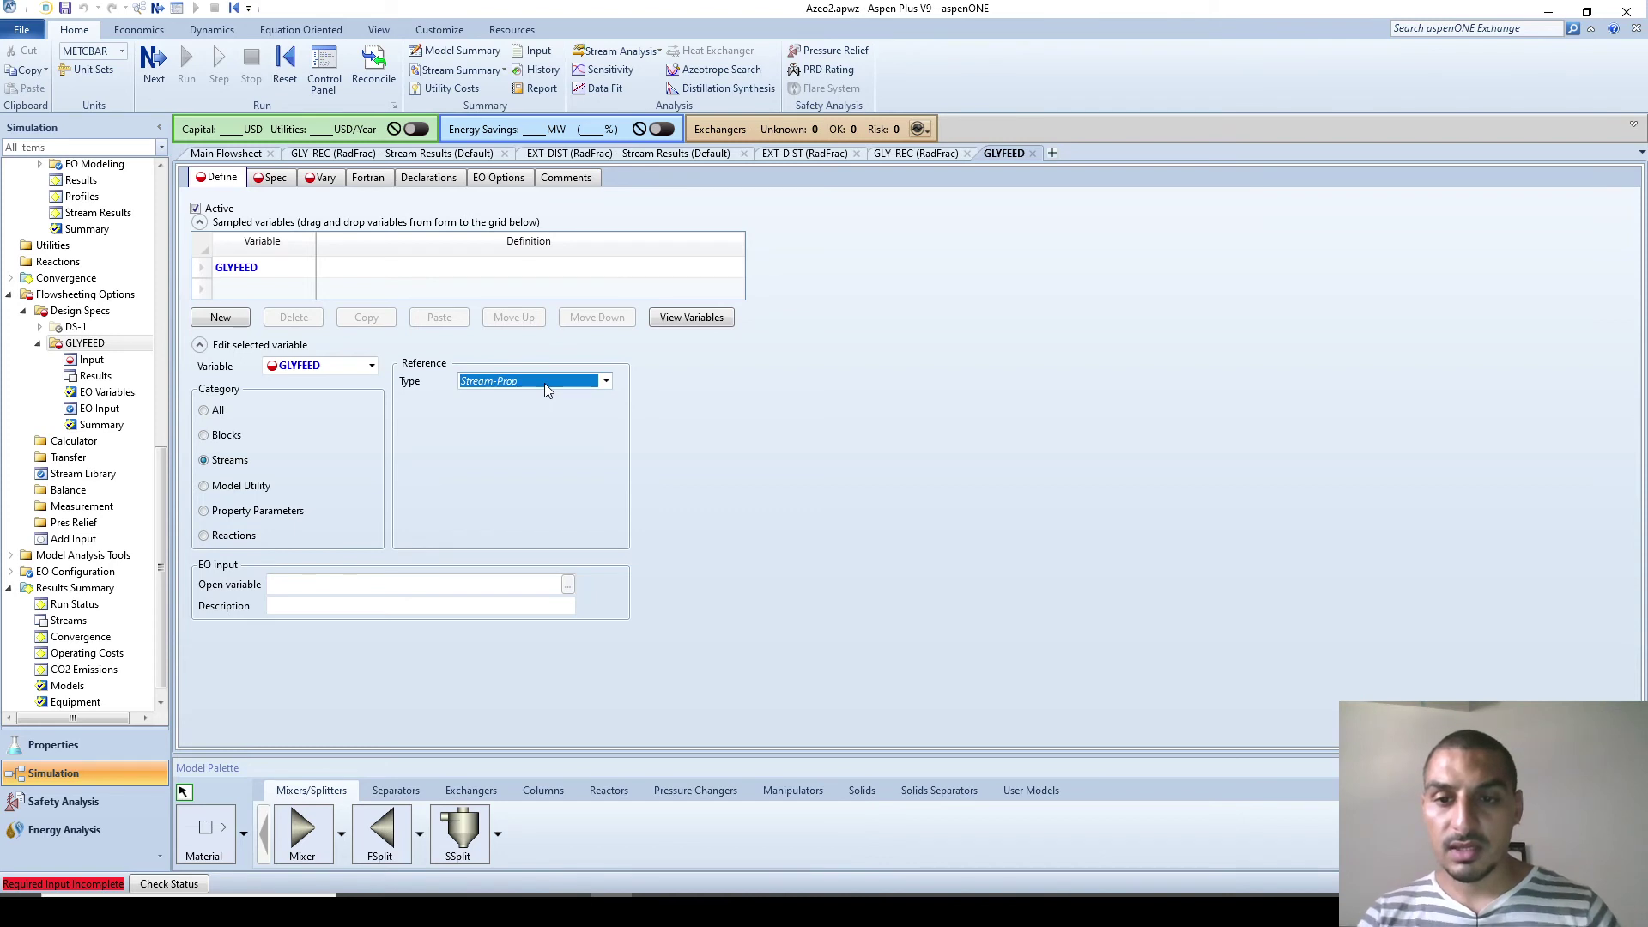
key(Return)
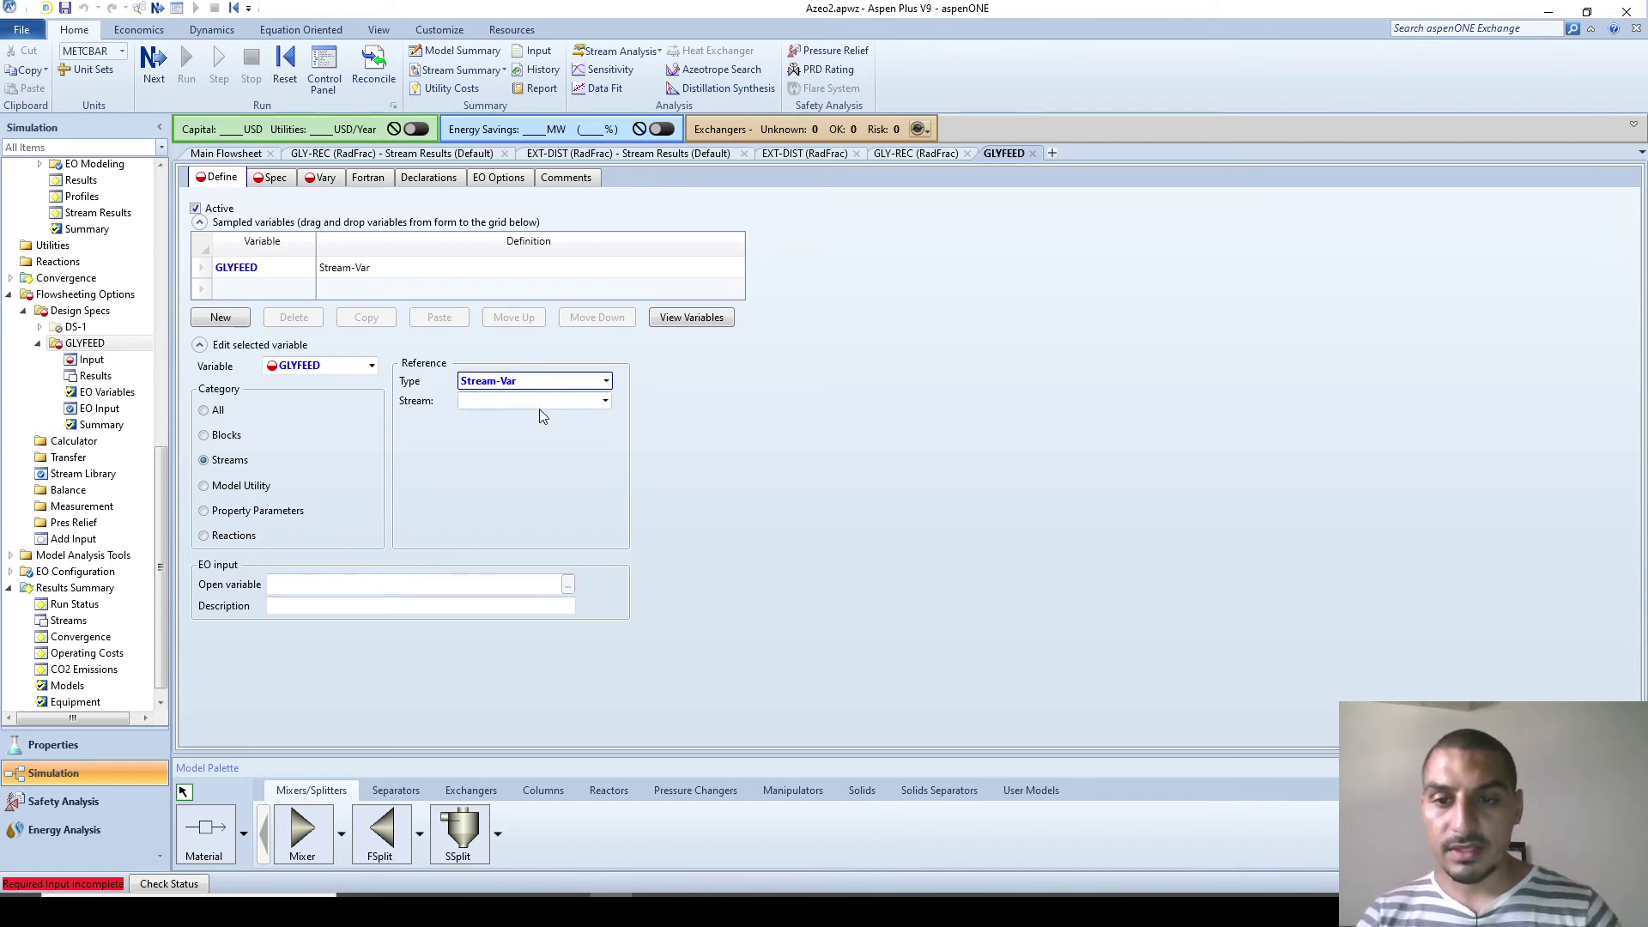
Step: Reference the GLYFEED variable to stream GLY2COL with MASS-FLOW as the measured variable
key(Tab)
text(GLY2COL)
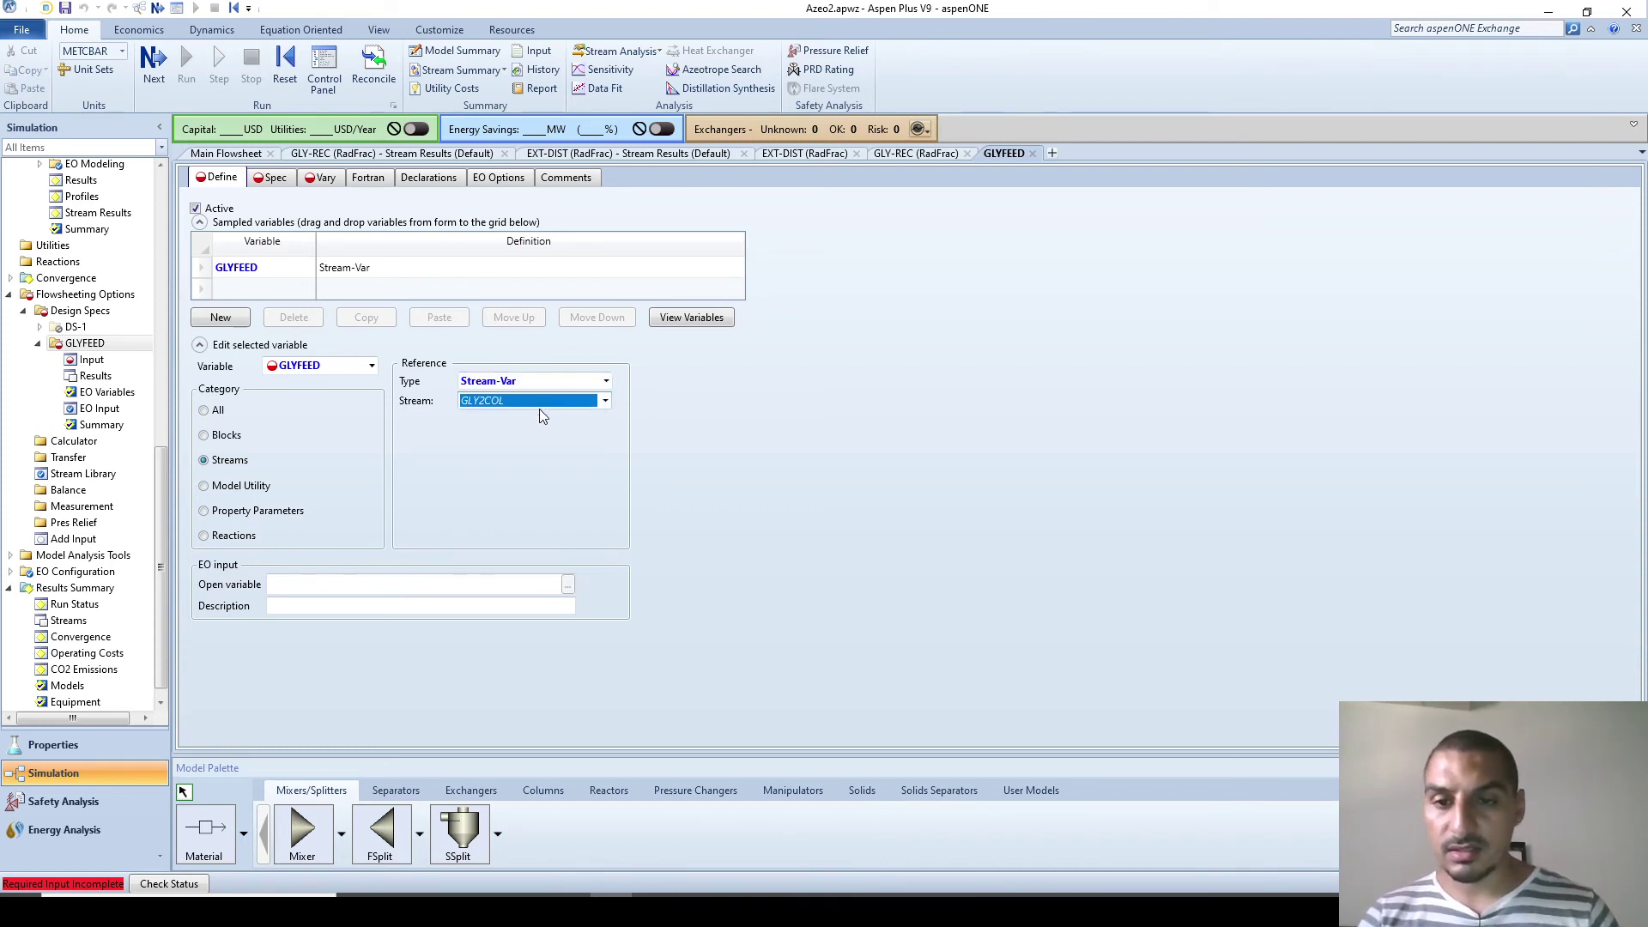
key(Return)
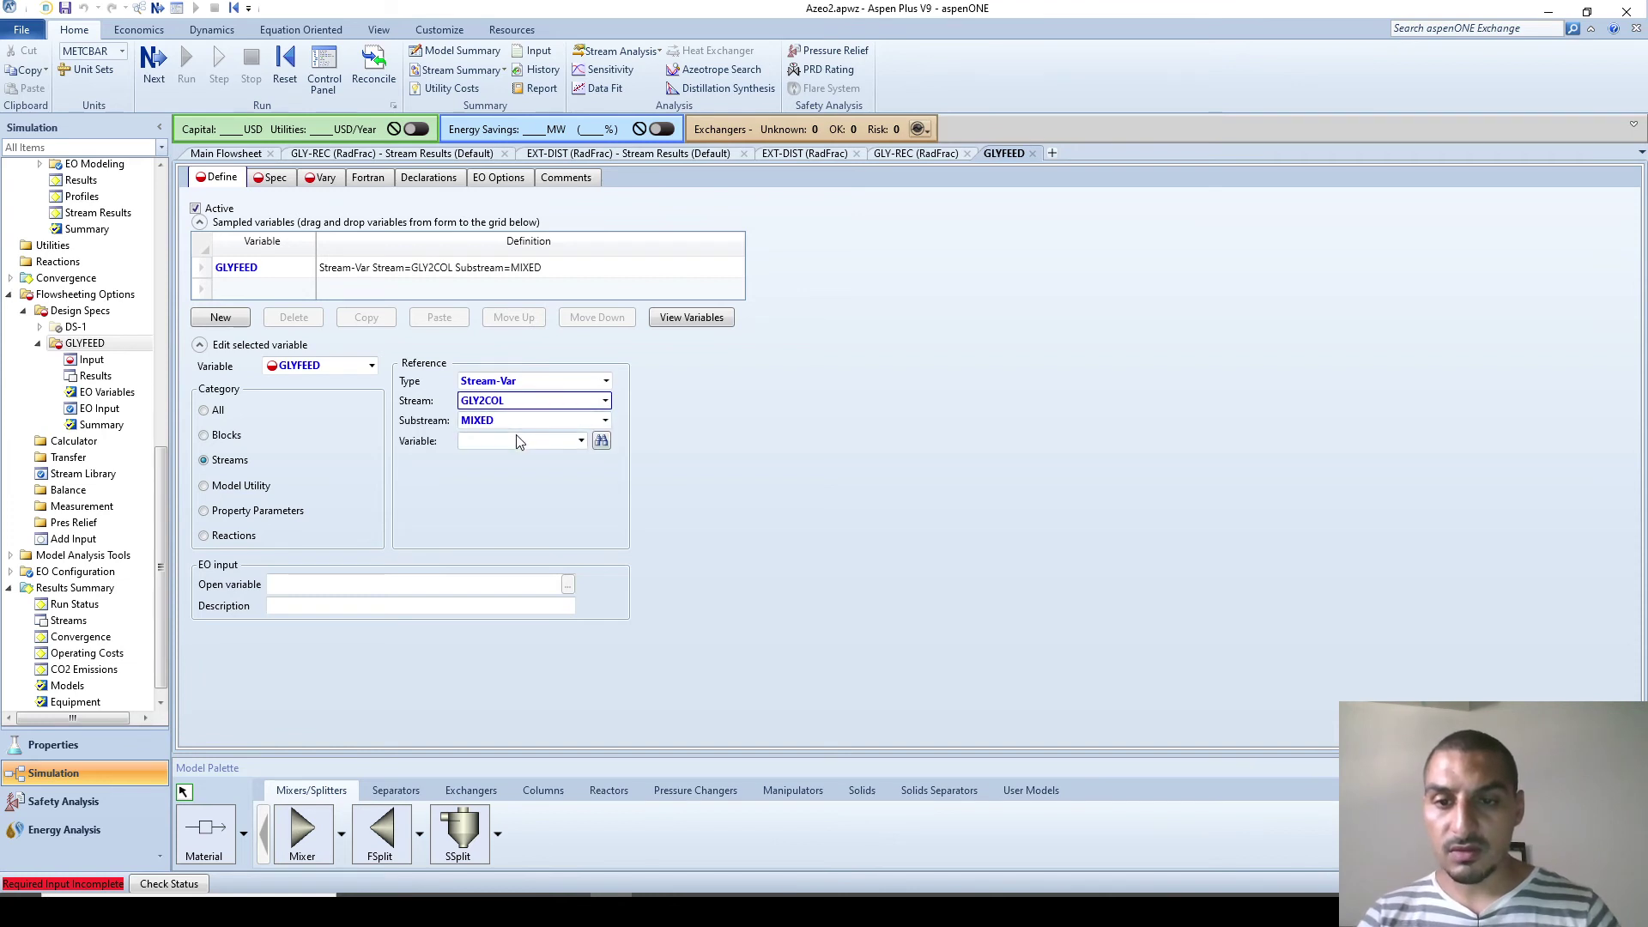
click(518, 440)
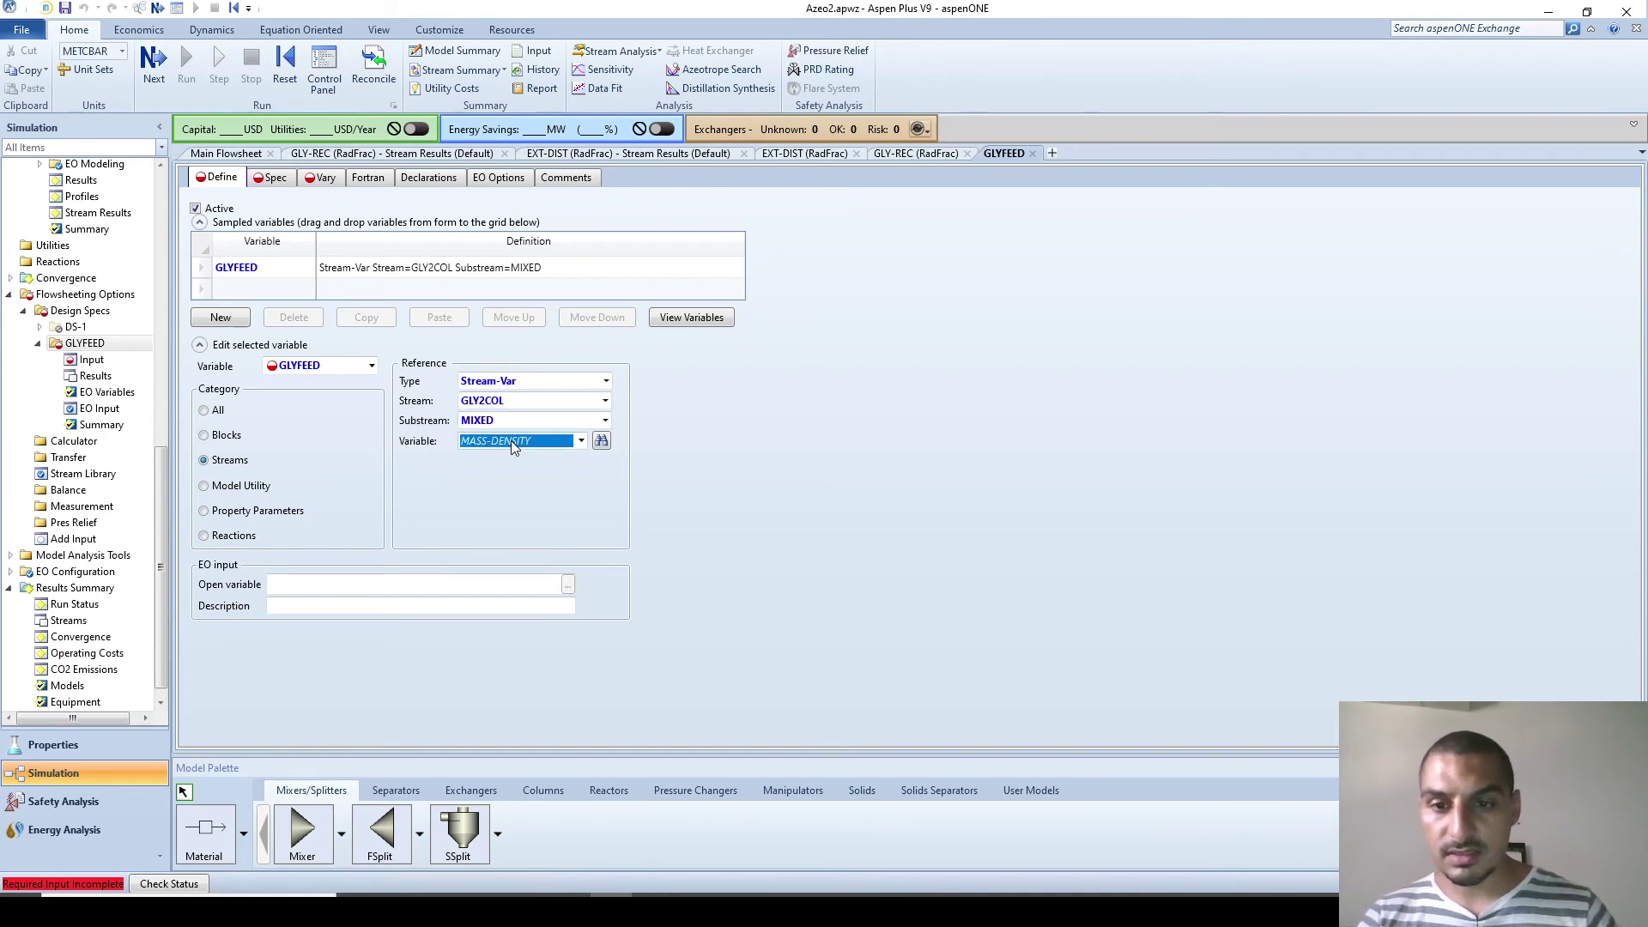
text(MASS-FLOW)
key(Return)
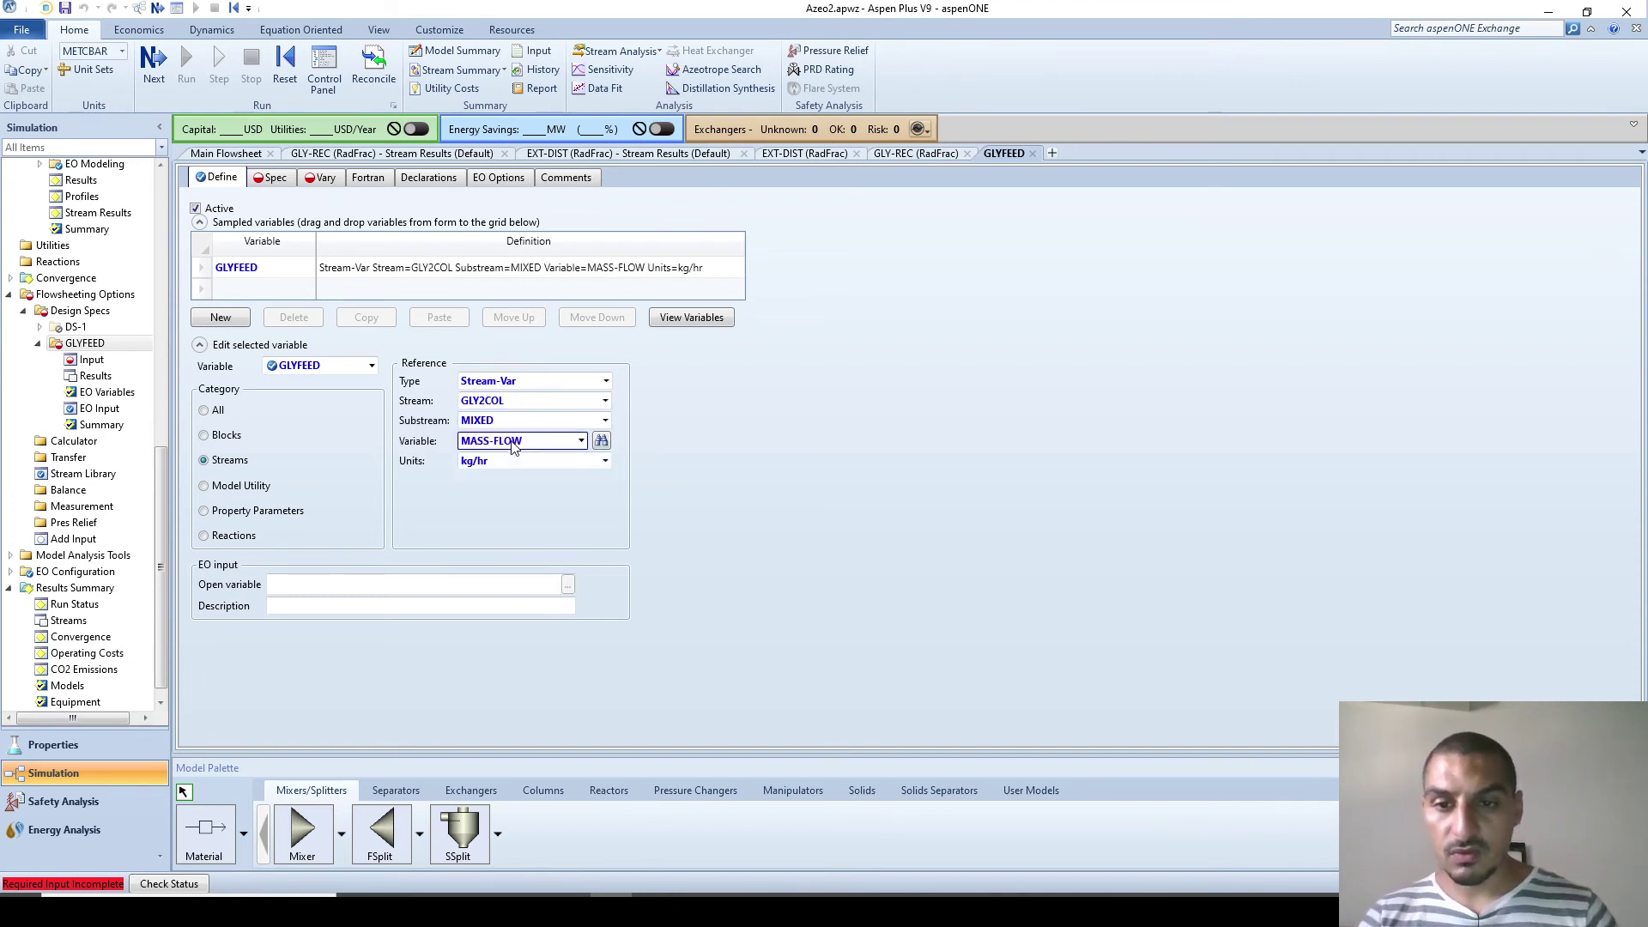
click(274, 177)
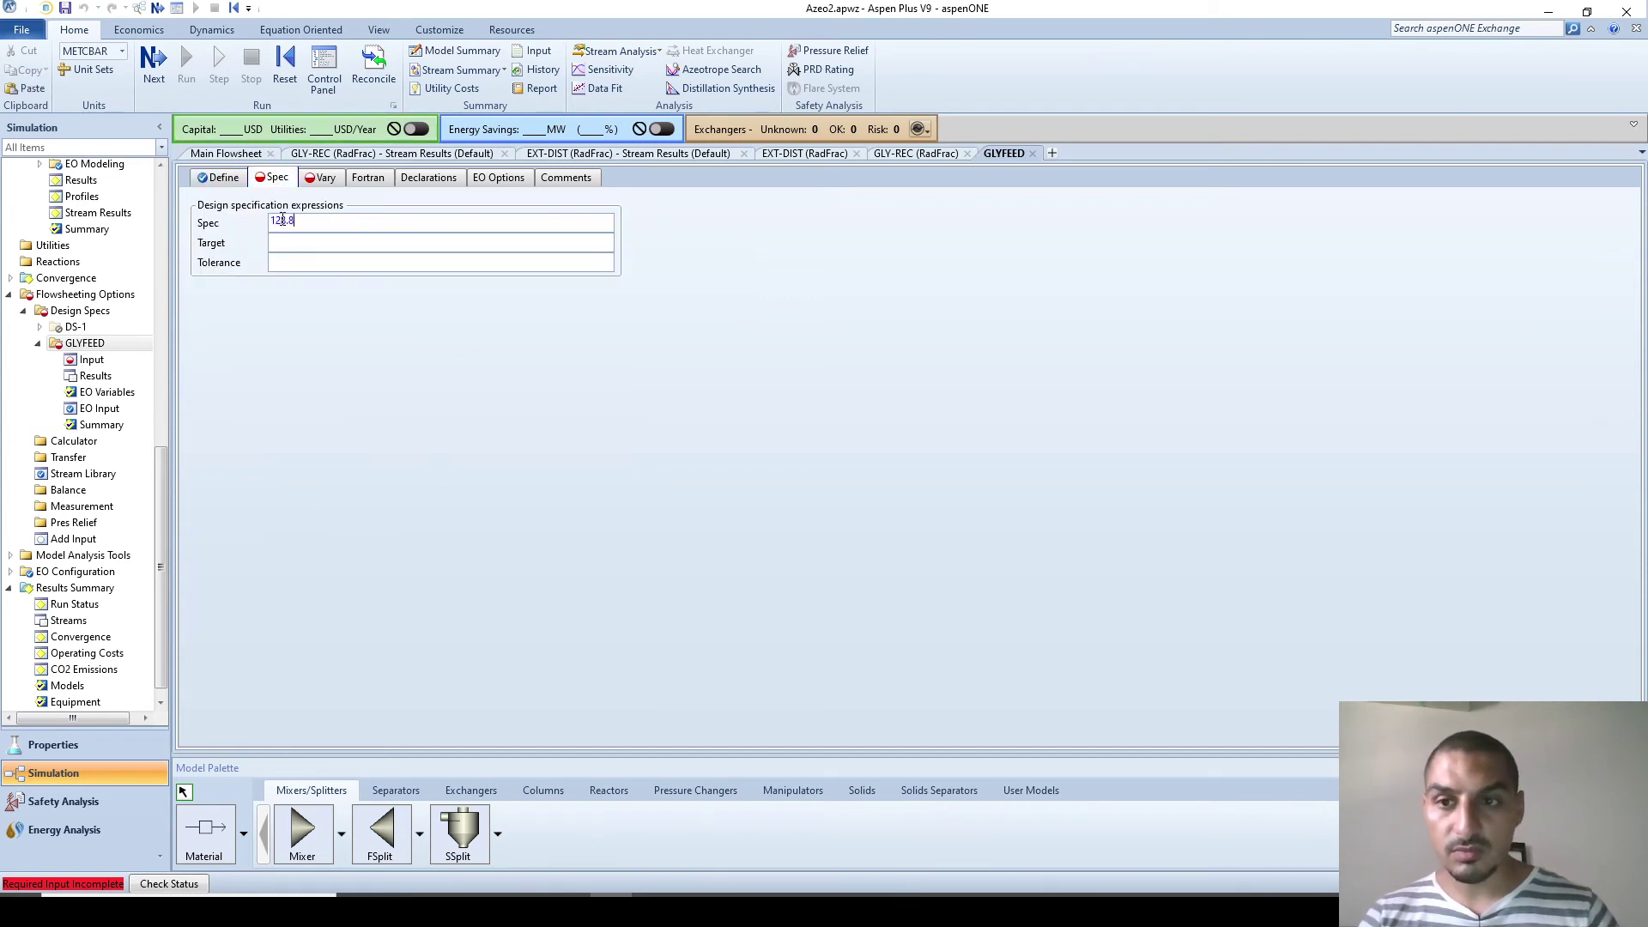
text(128.8)
key(Tab)
key(Tab)
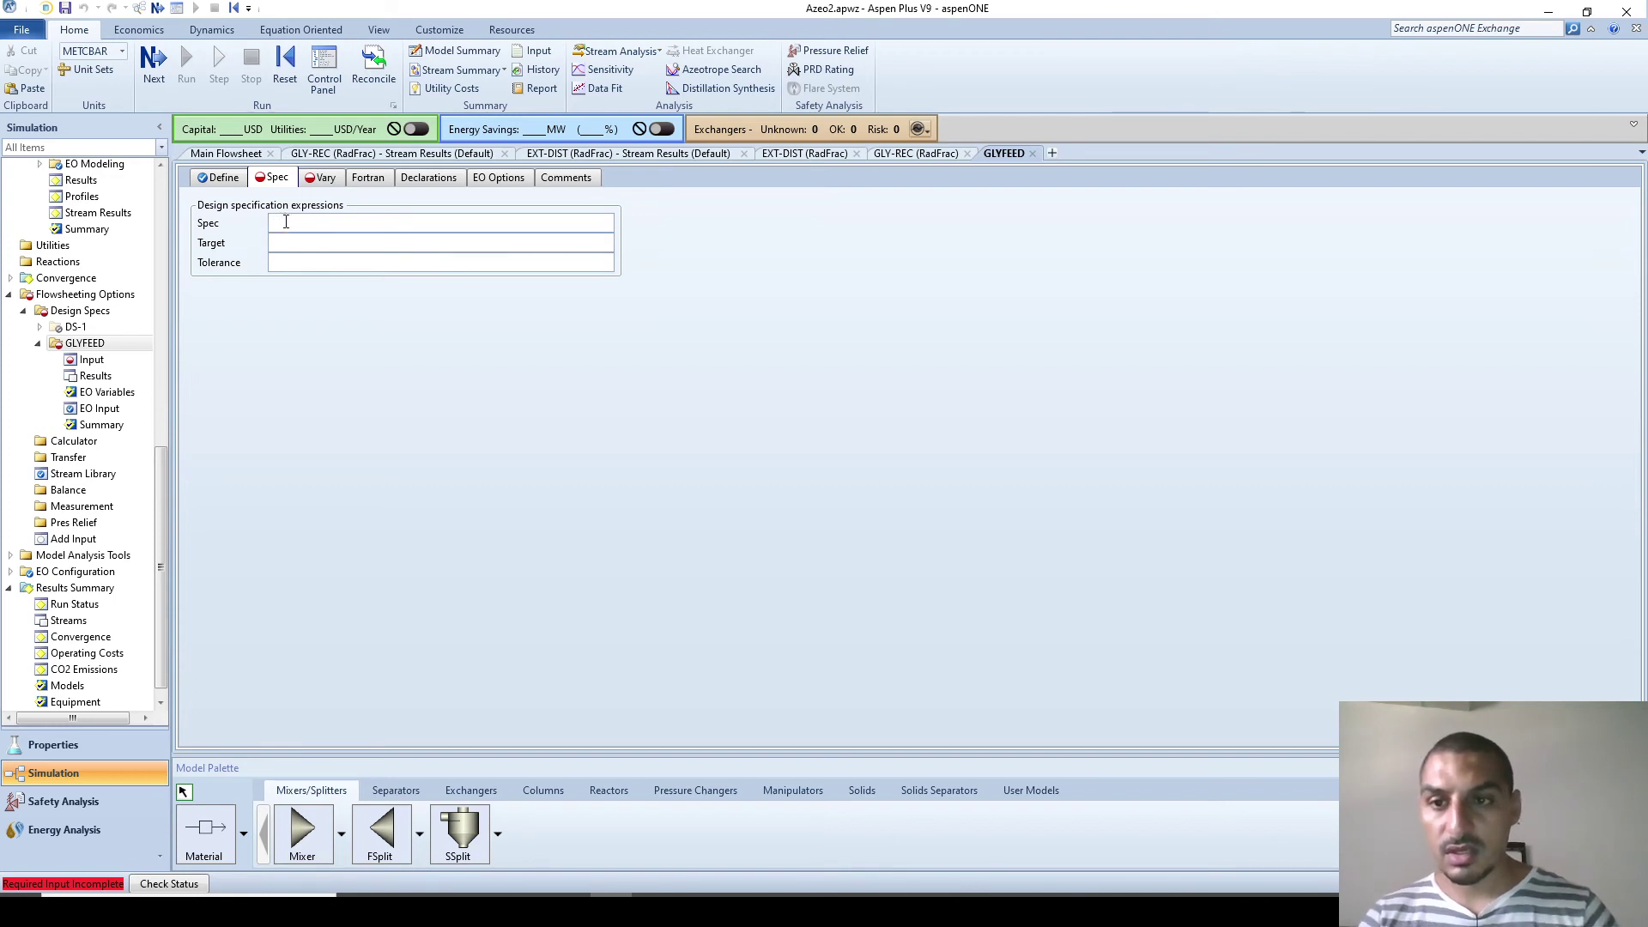
Step: Define the design spec expression with the variable GLYFEED, a target of 128.8 and a tolerance of 0.01
right_click(282, 220)
click(197, 371)
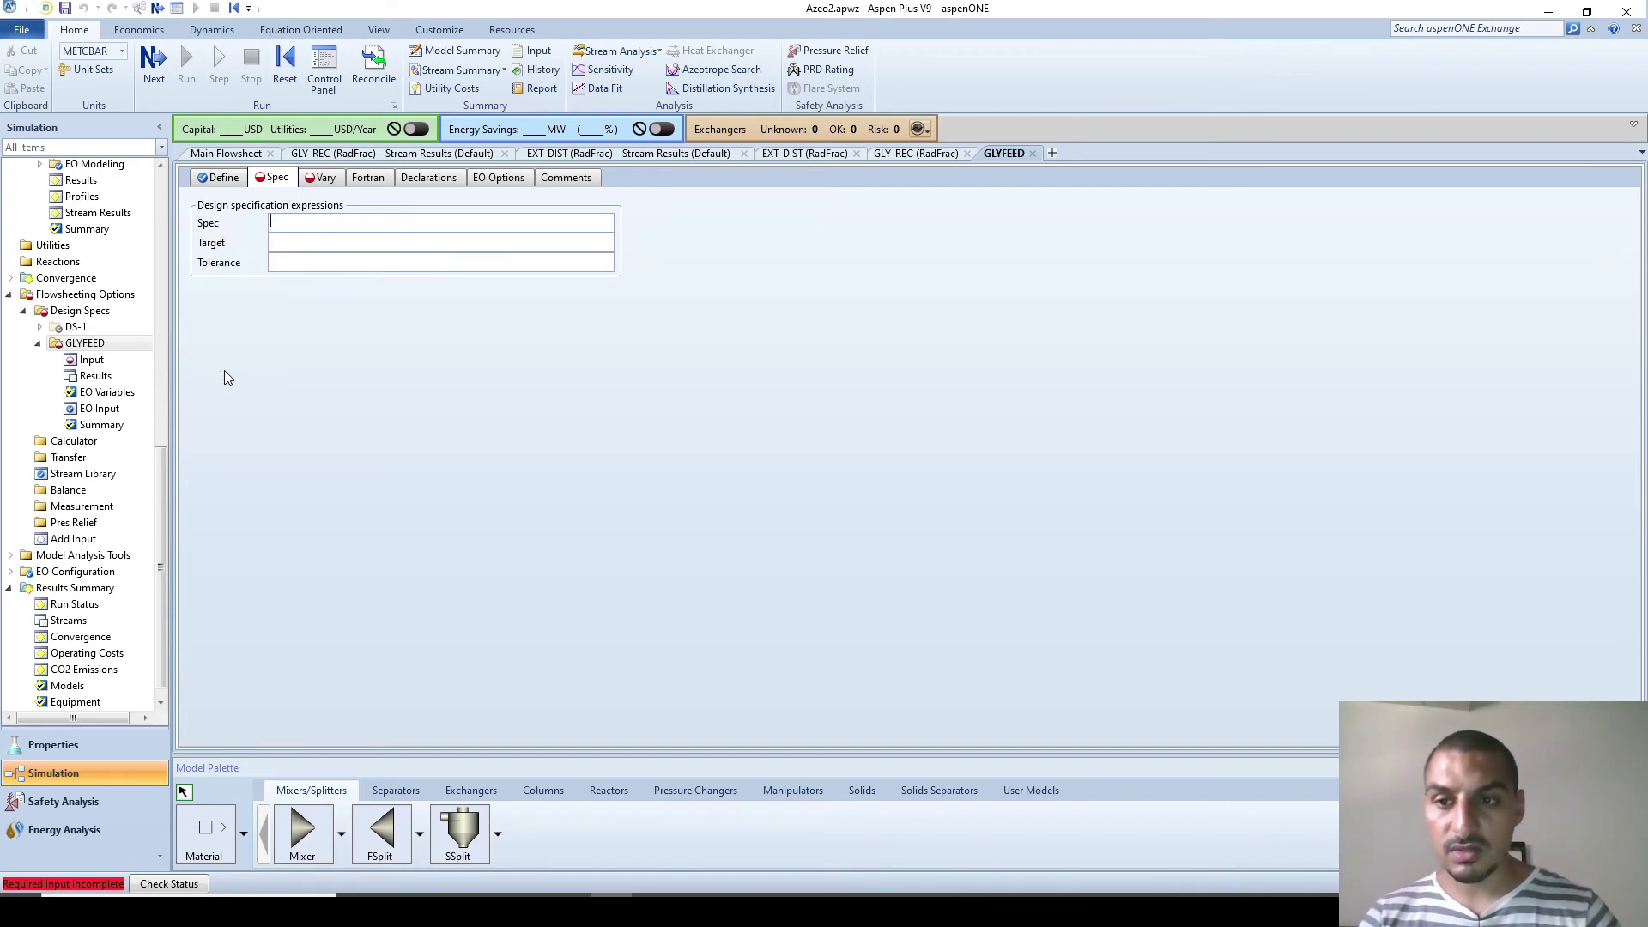
click(783, 378)
drag(680, 377, 396, 226)
click(355, 242)
text(128.8)
click(350, 256)
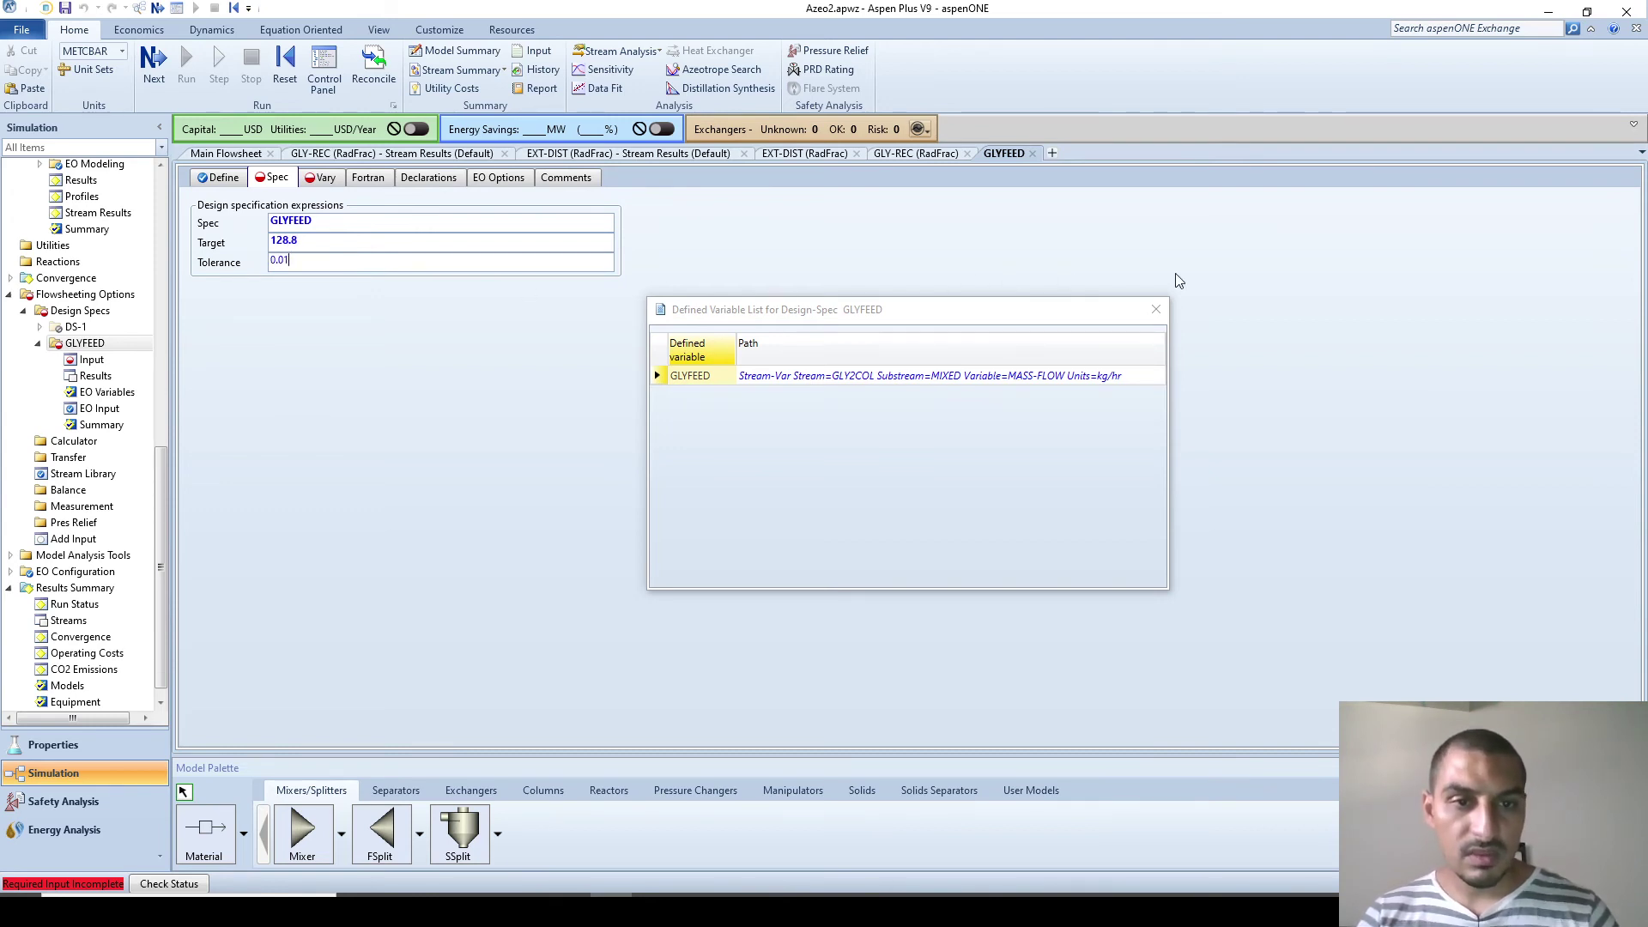
click(1156, 310)
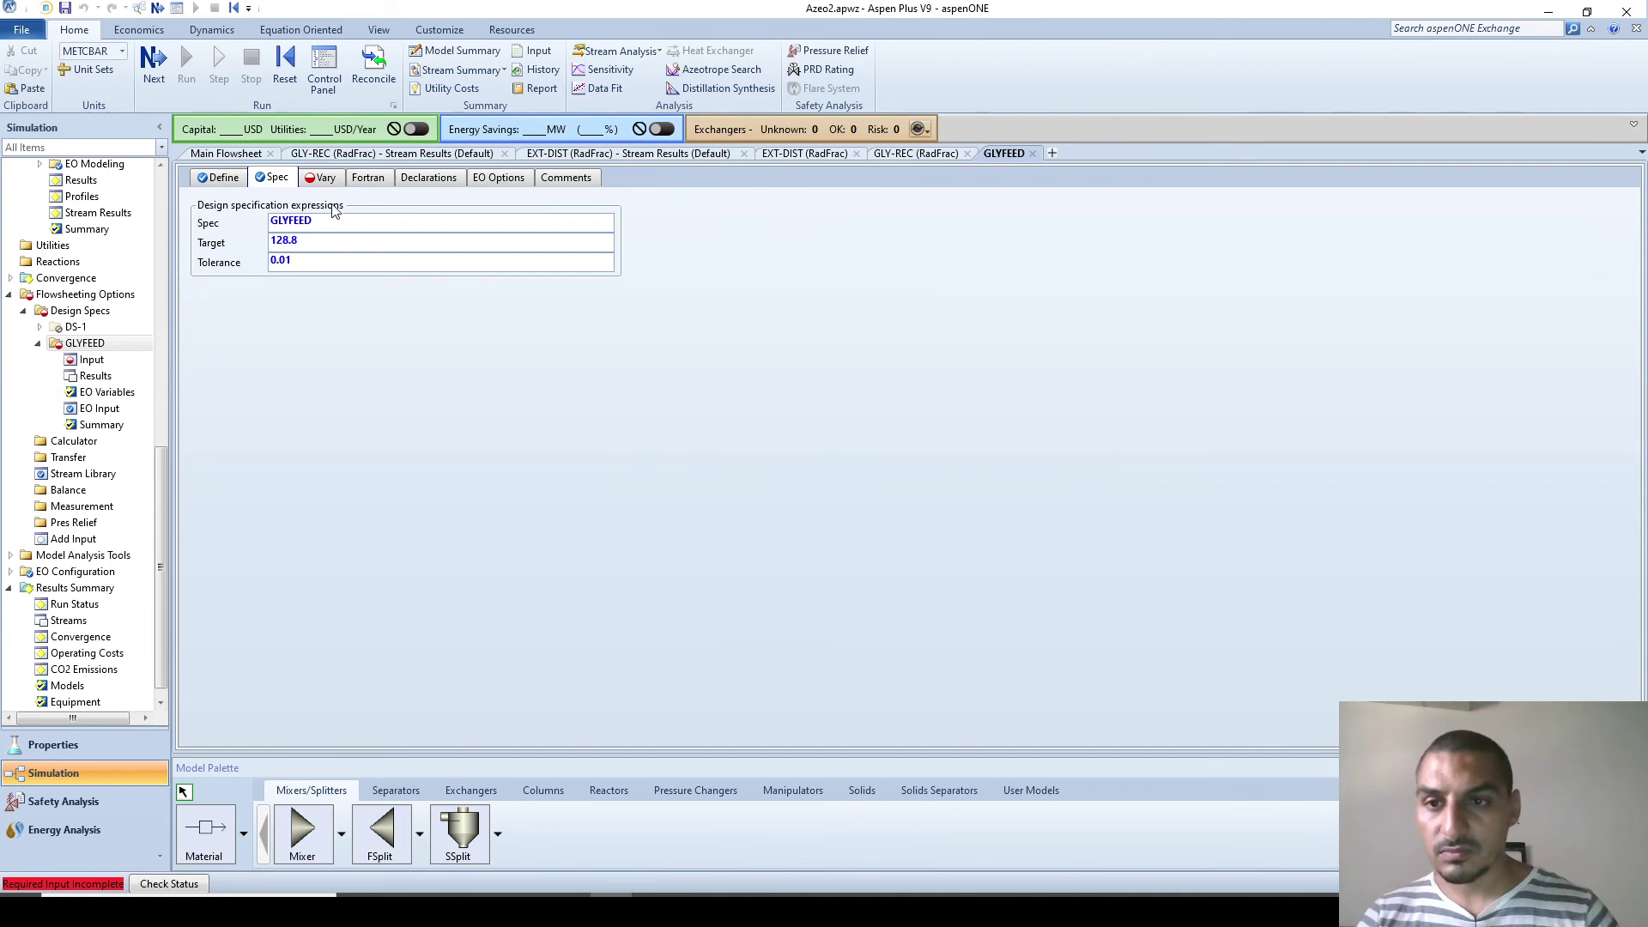
Step: Set the manipulated variable to type Stream-Var, using the MASS-FLOW of stream F-GLY
click(320, 180)
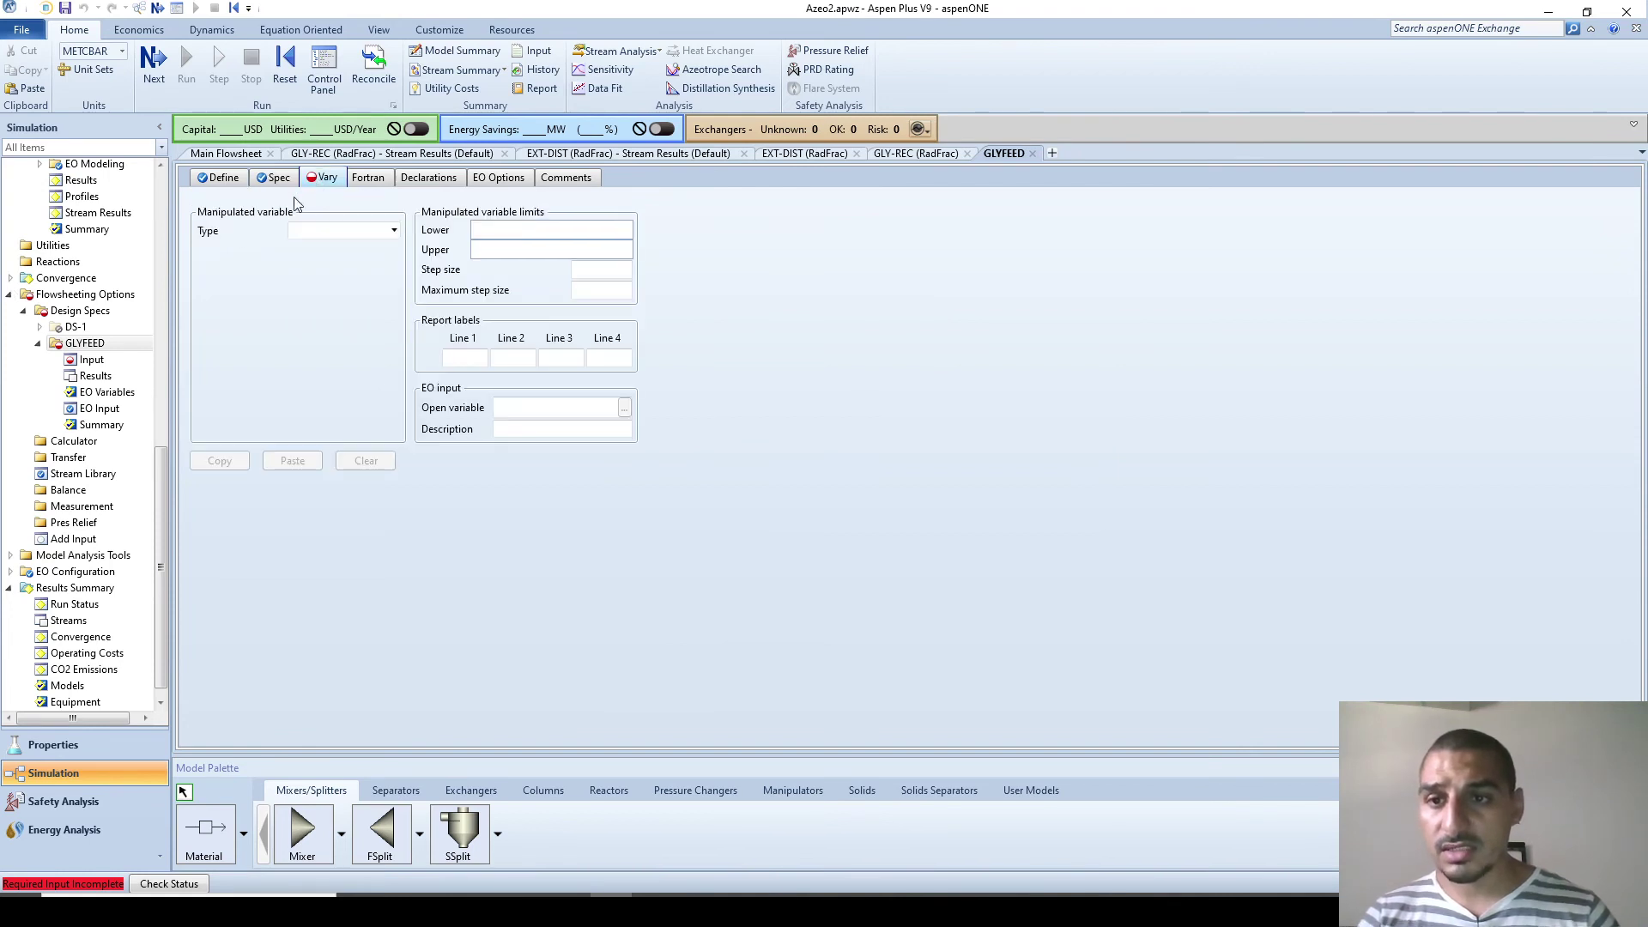
click(309, 230)
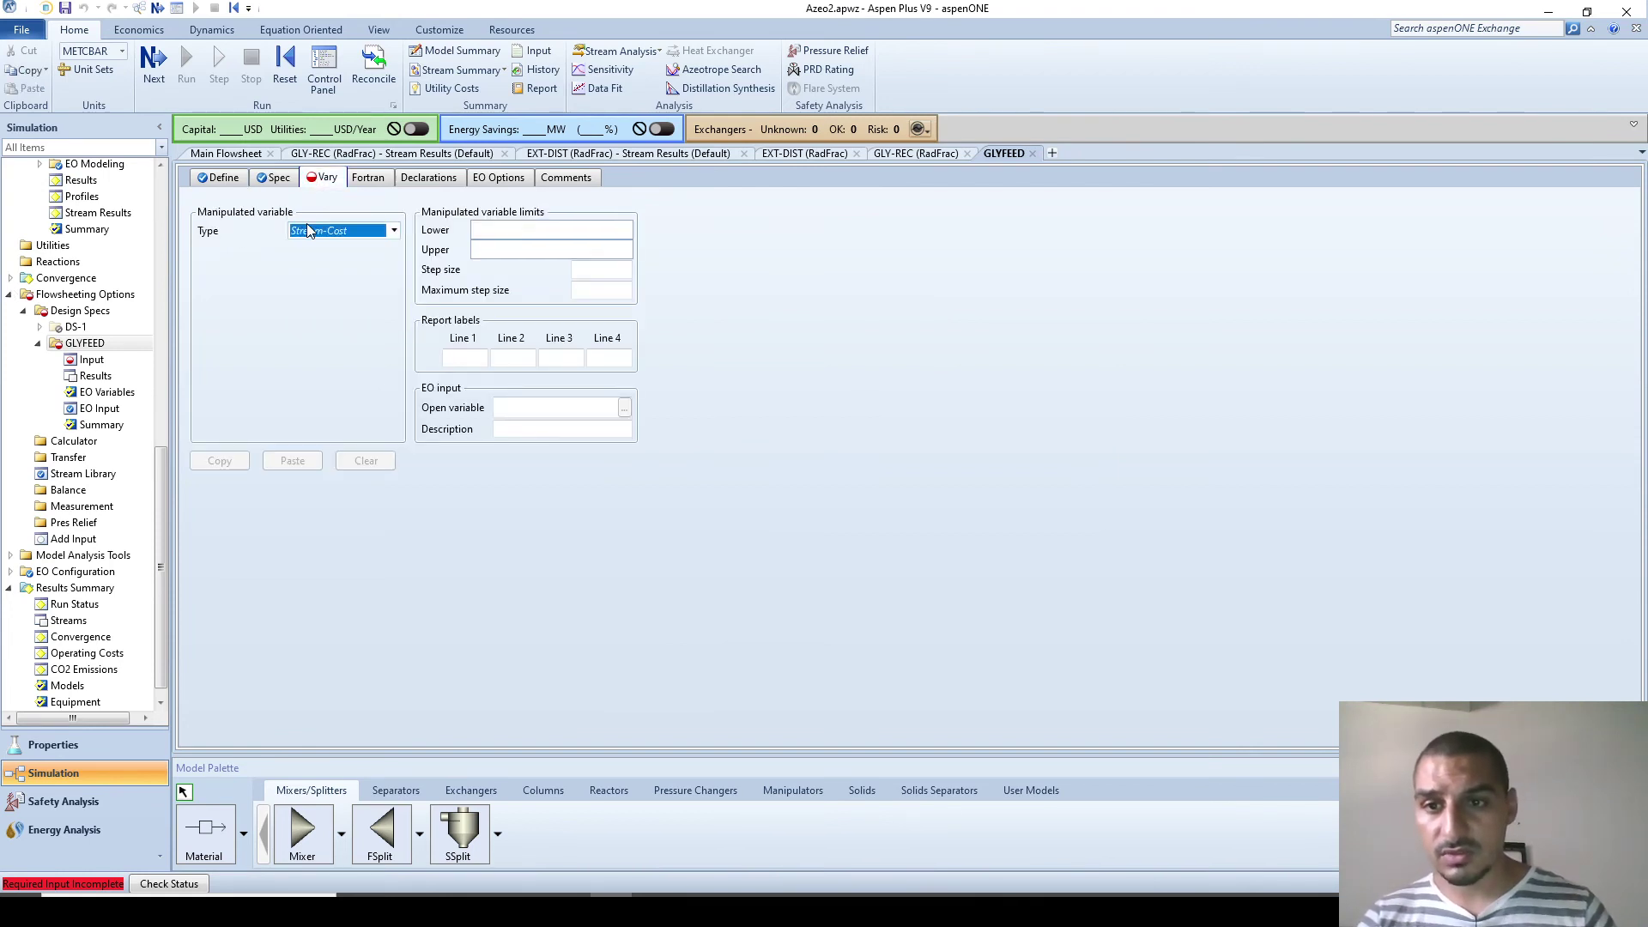
key(Return)
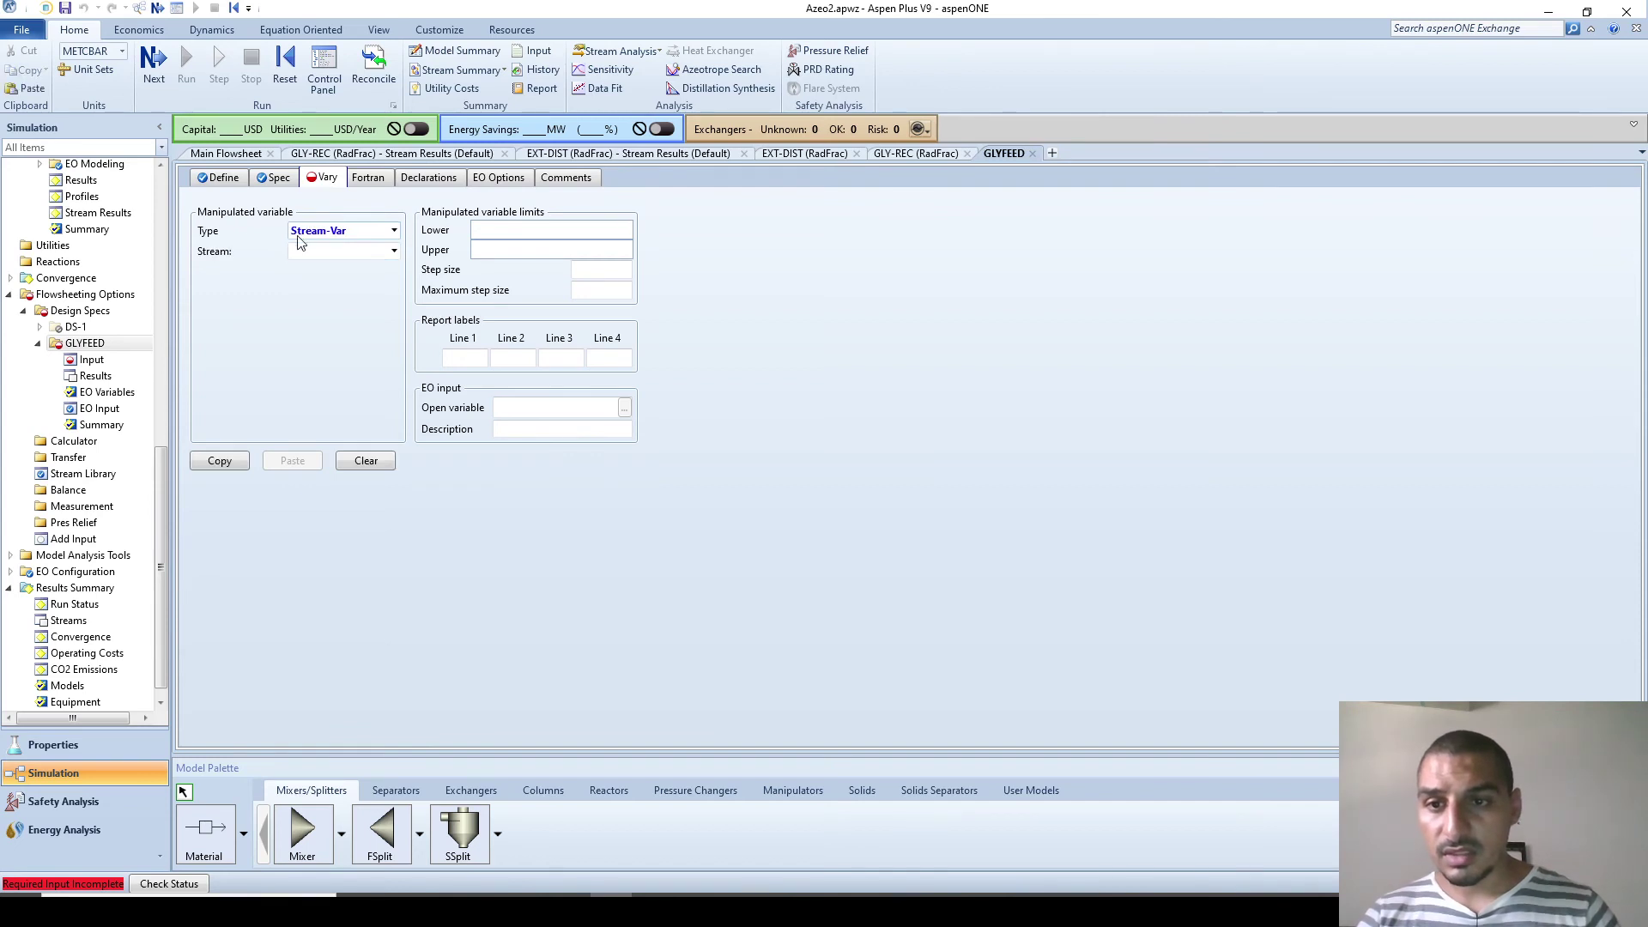
click(320, 253)
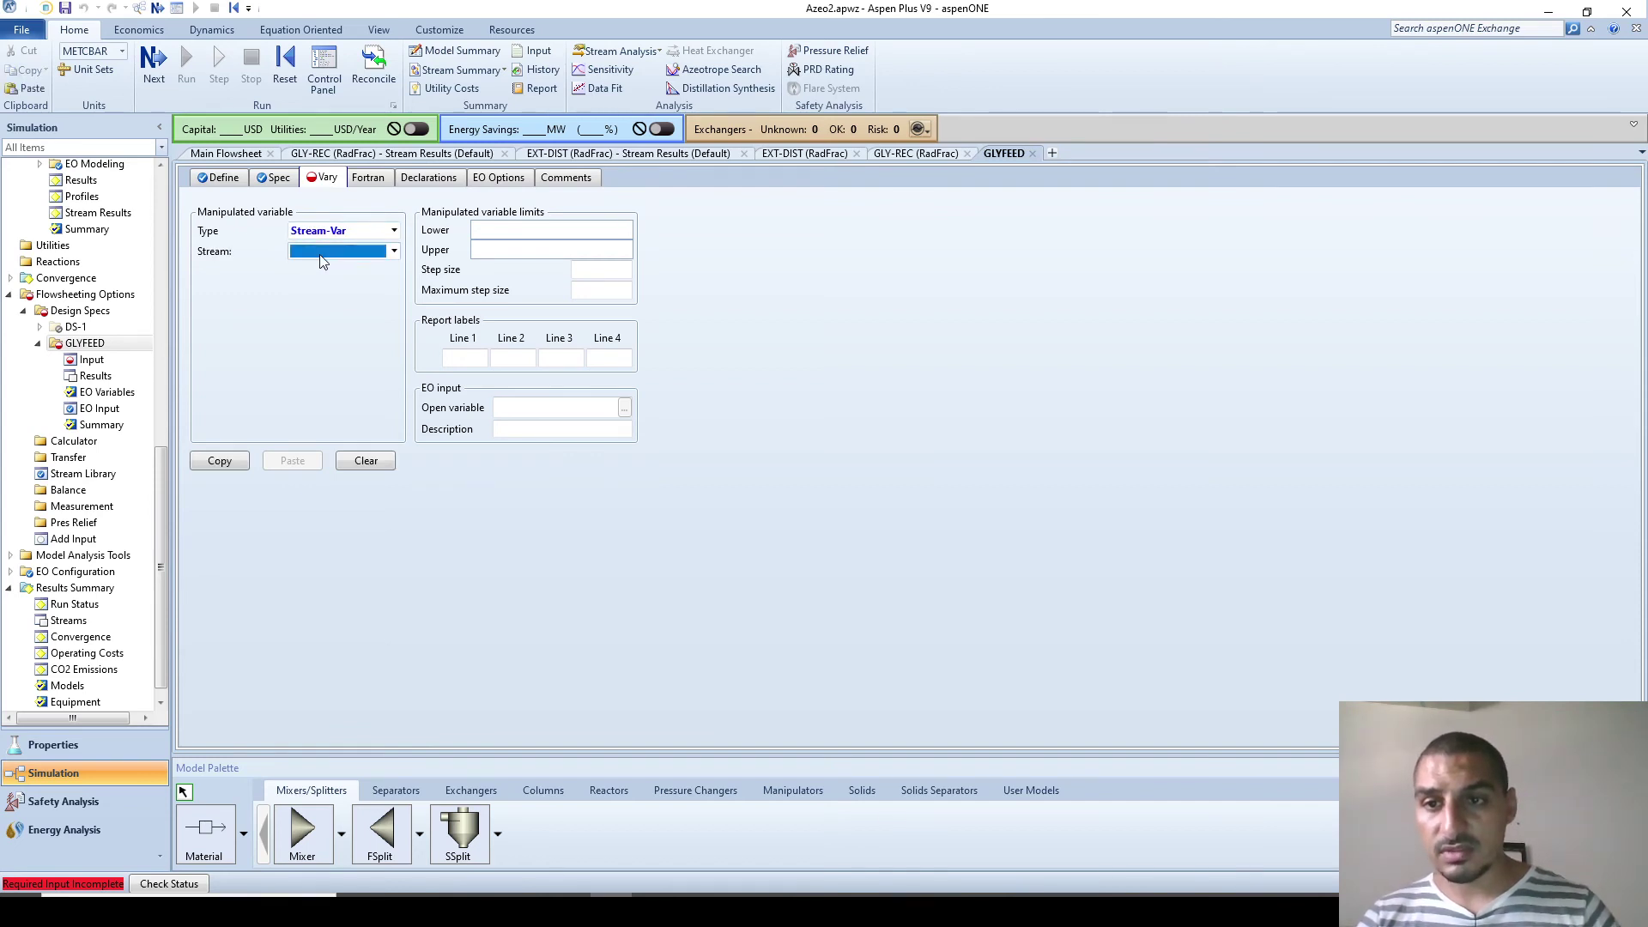
text(F-GLY)
key(Return)
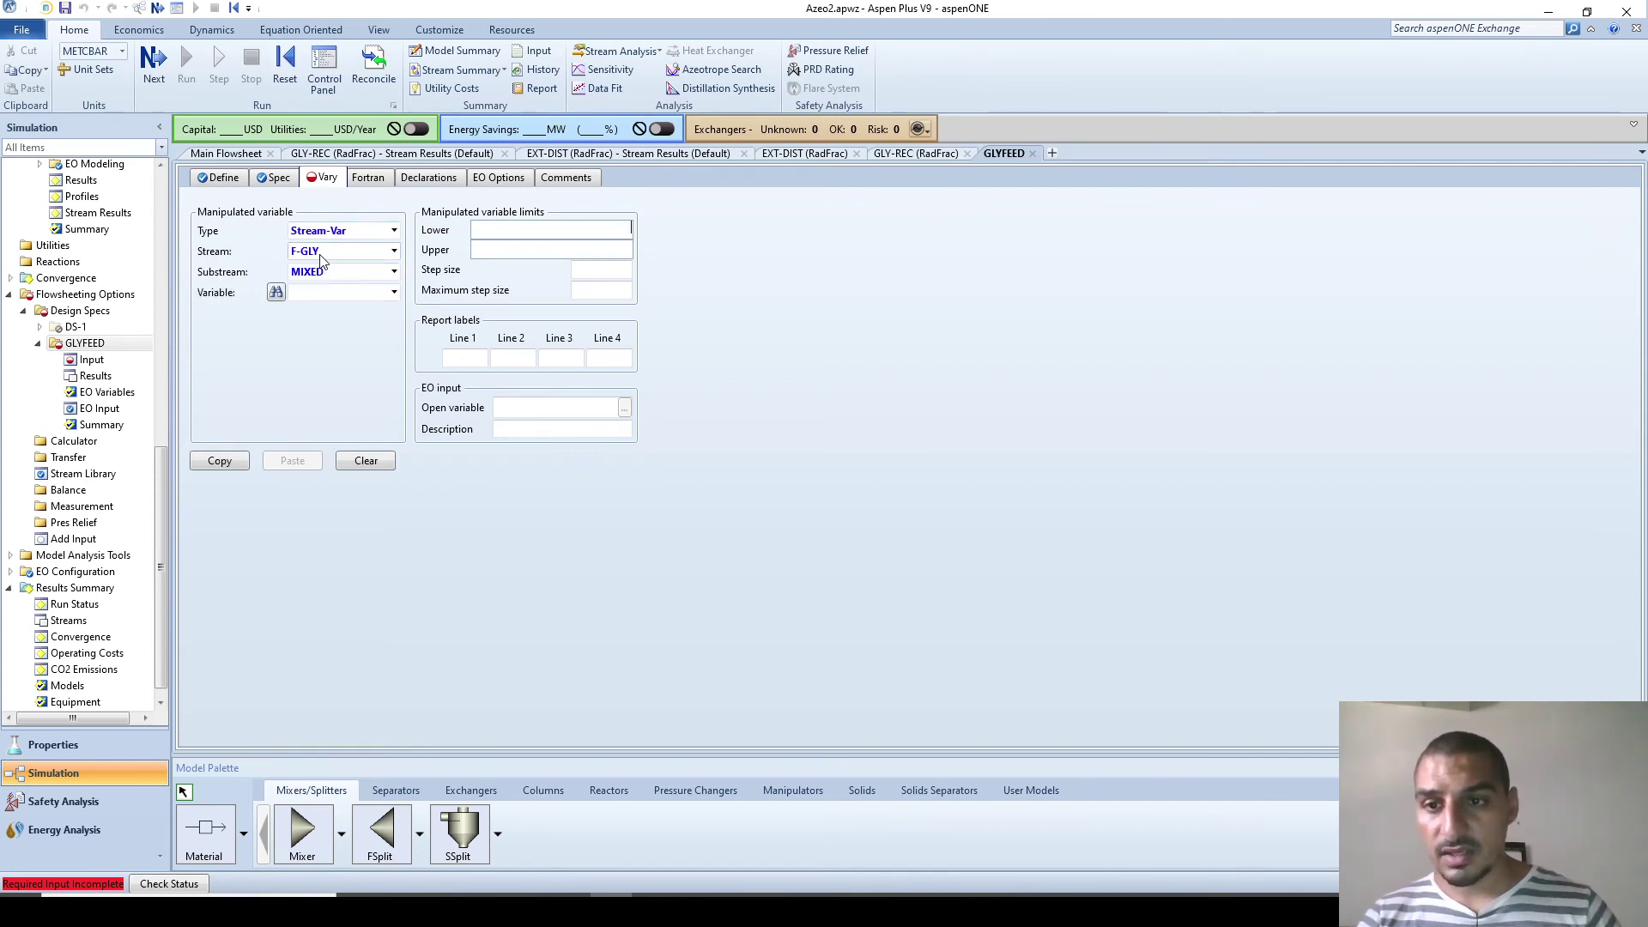
click(329, 293)
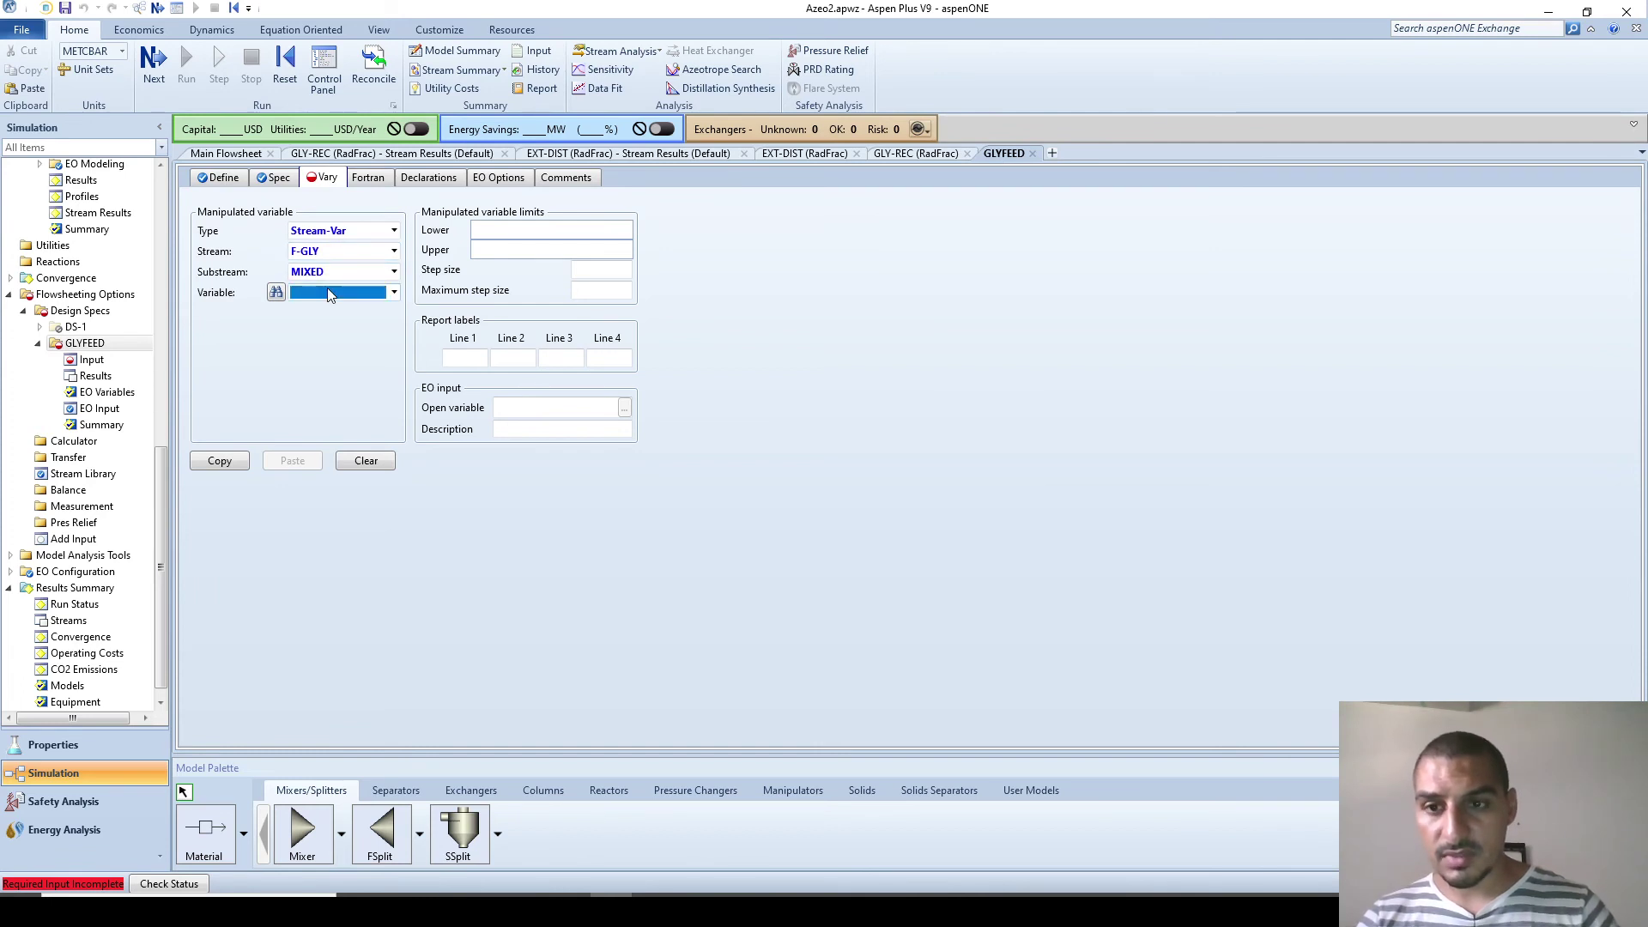
text(MASS-FLOW)
key(Return)
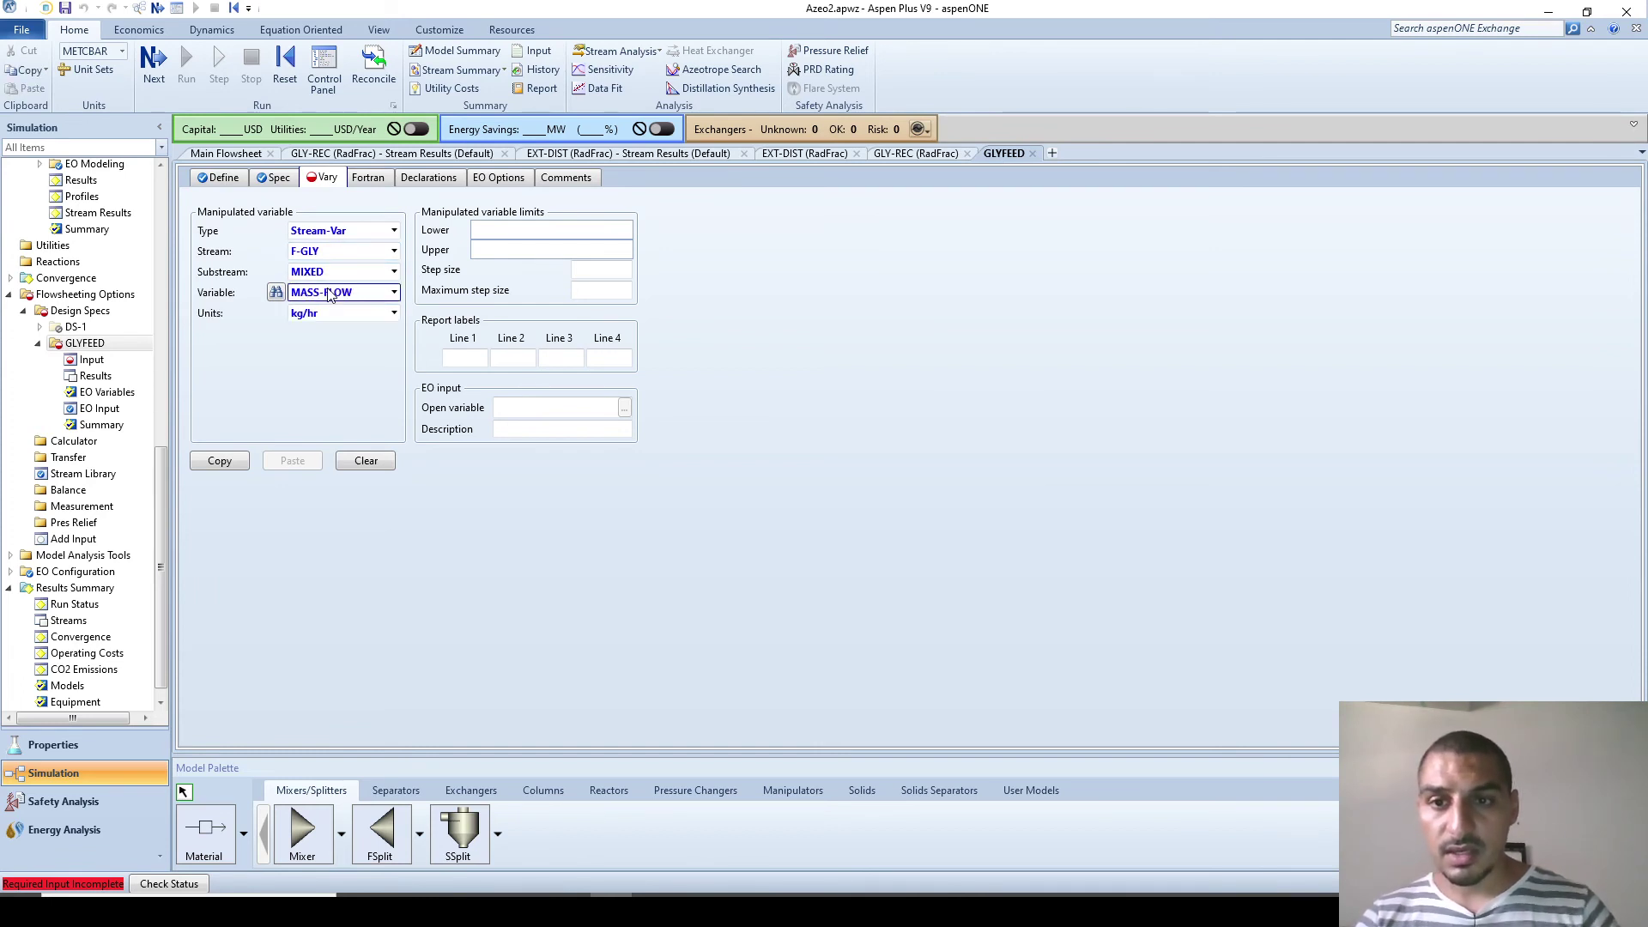
Step: Limit the manipulated variable to between 0.1 and 10 kg/hr and run the simulation from the main flowsheet
click(527, 227)
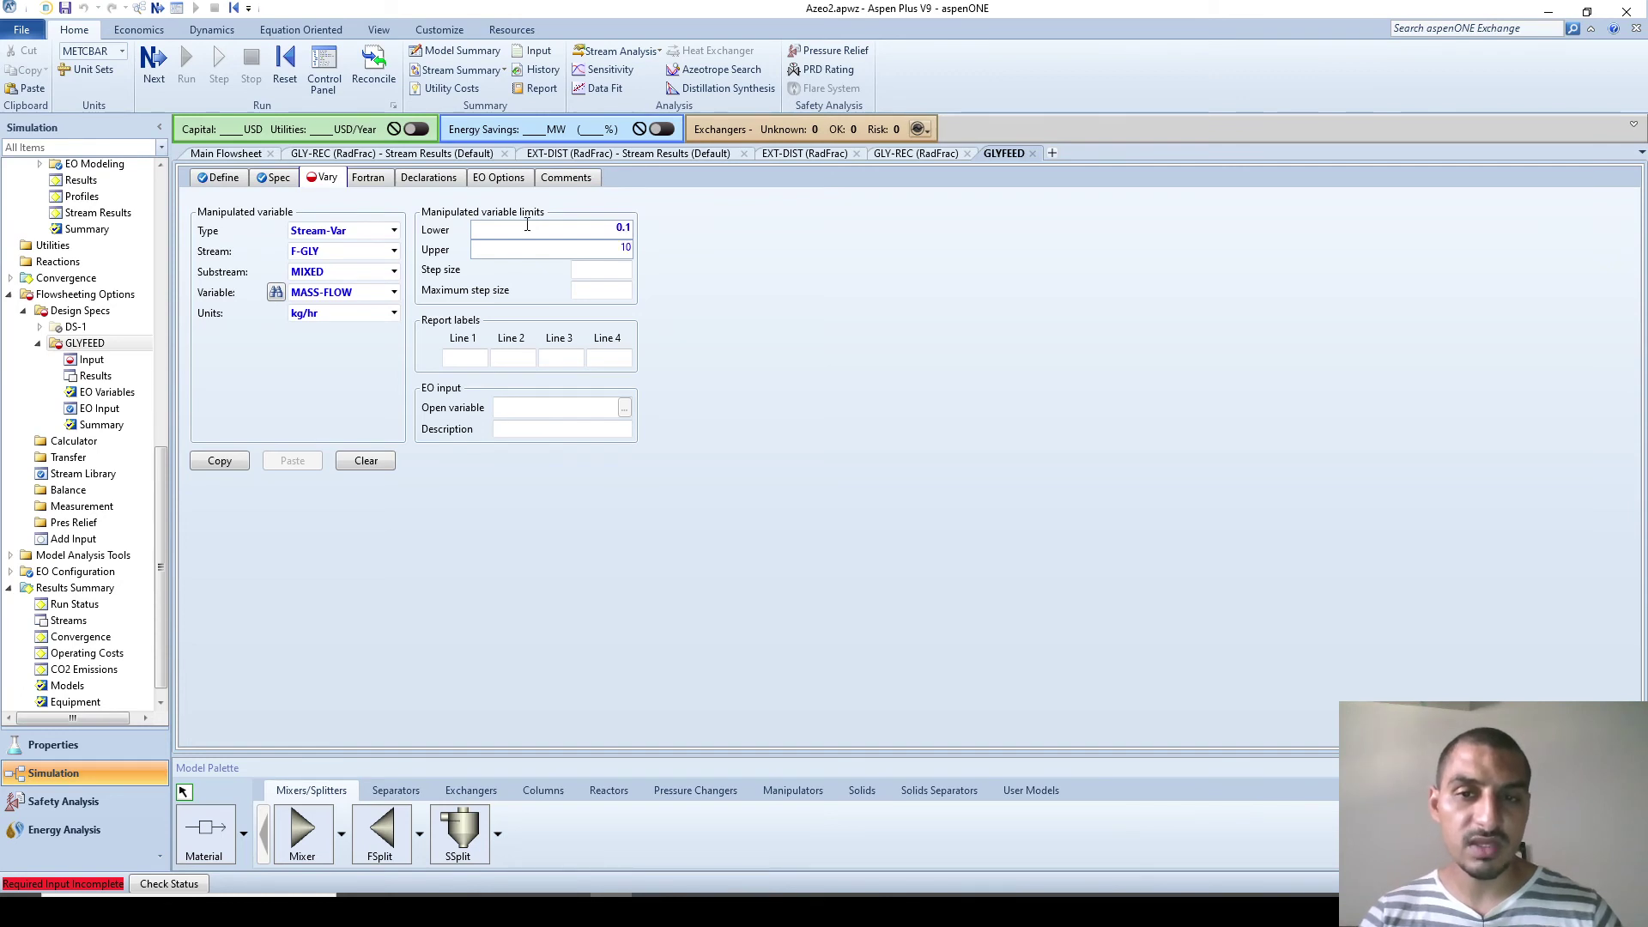
key(Return)
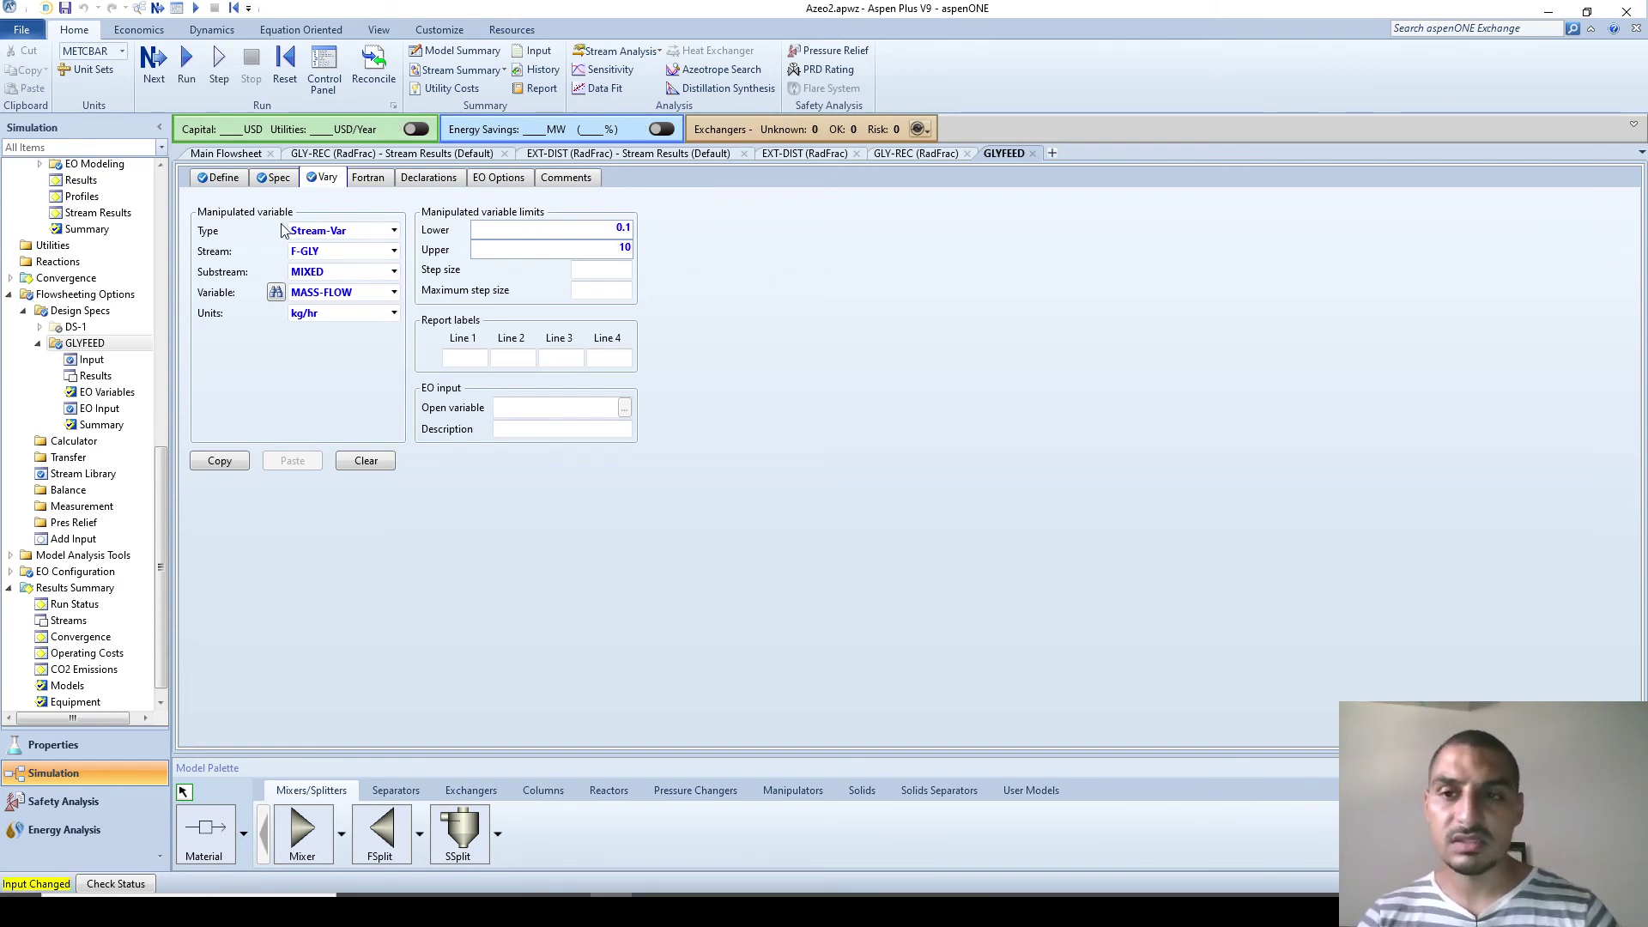
click(248, 159)
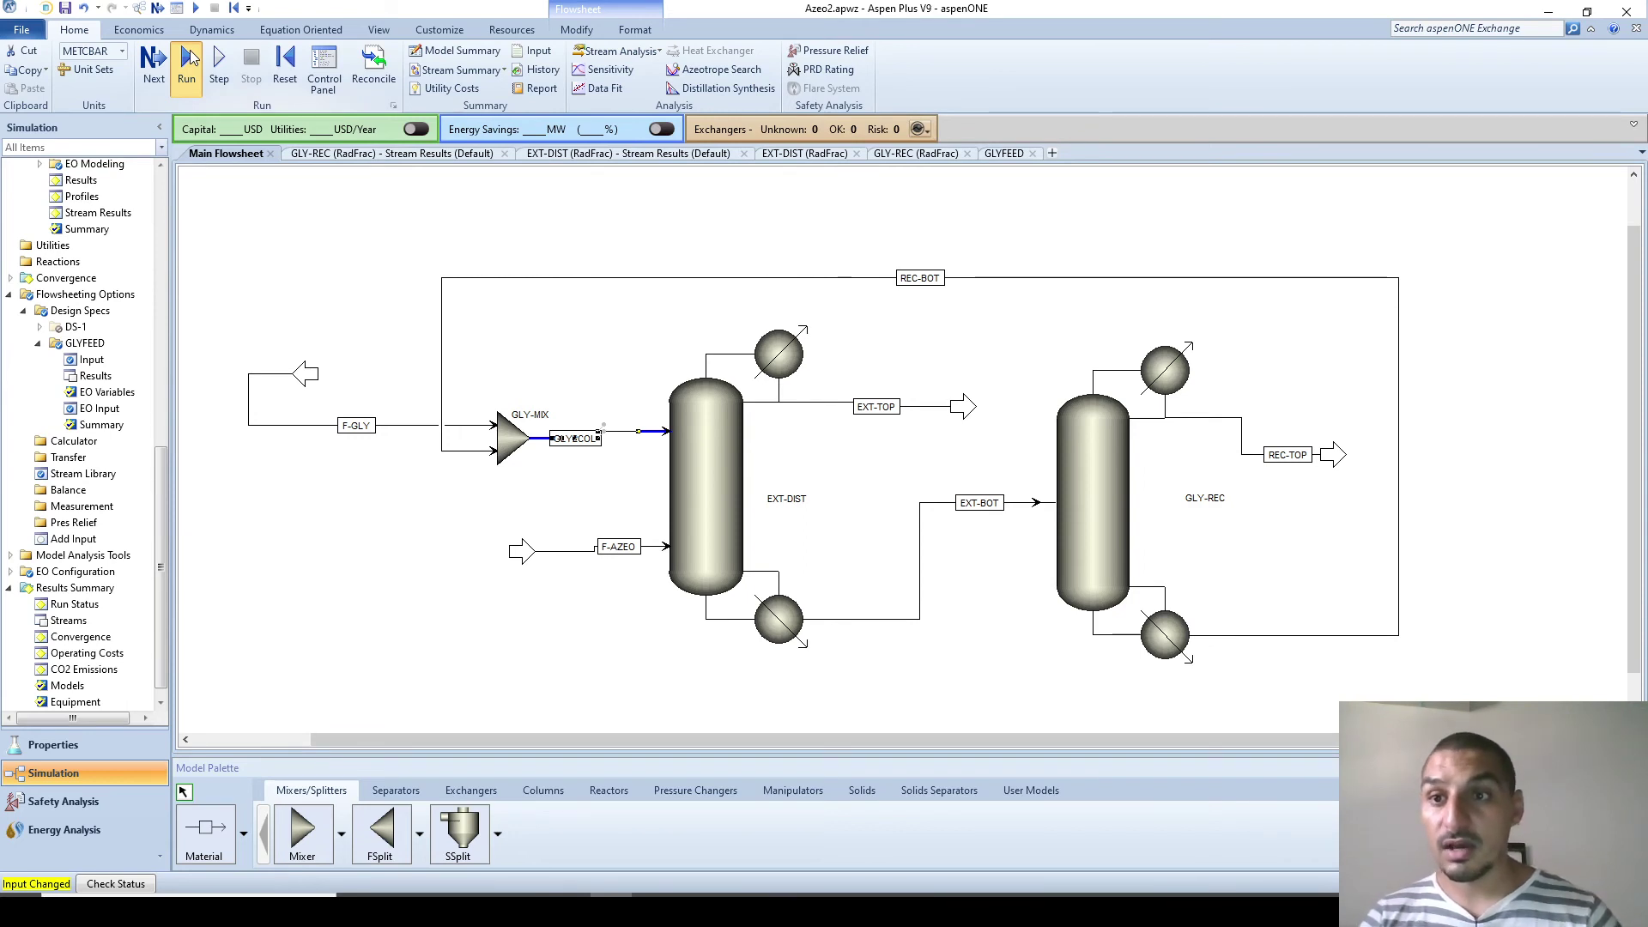
click(189, 60)
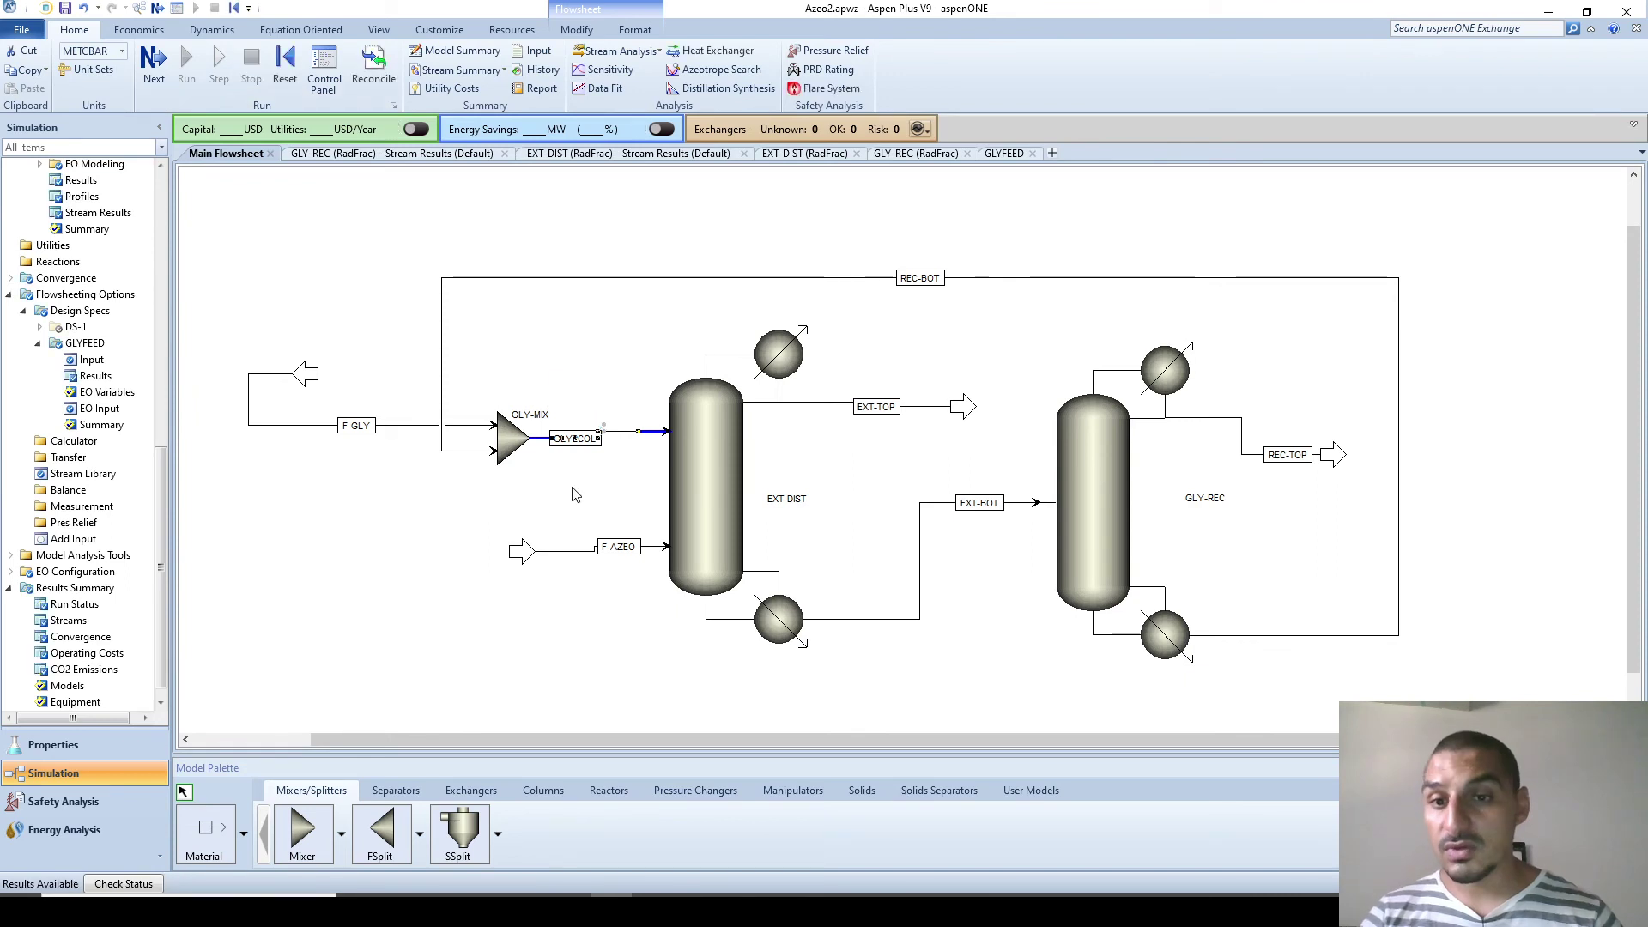
Step: Open the stream results of the GLY-MIX mixer and check the mass flows of F-GLY, REC-BOT and GLY2COL
right_click(511, 441)
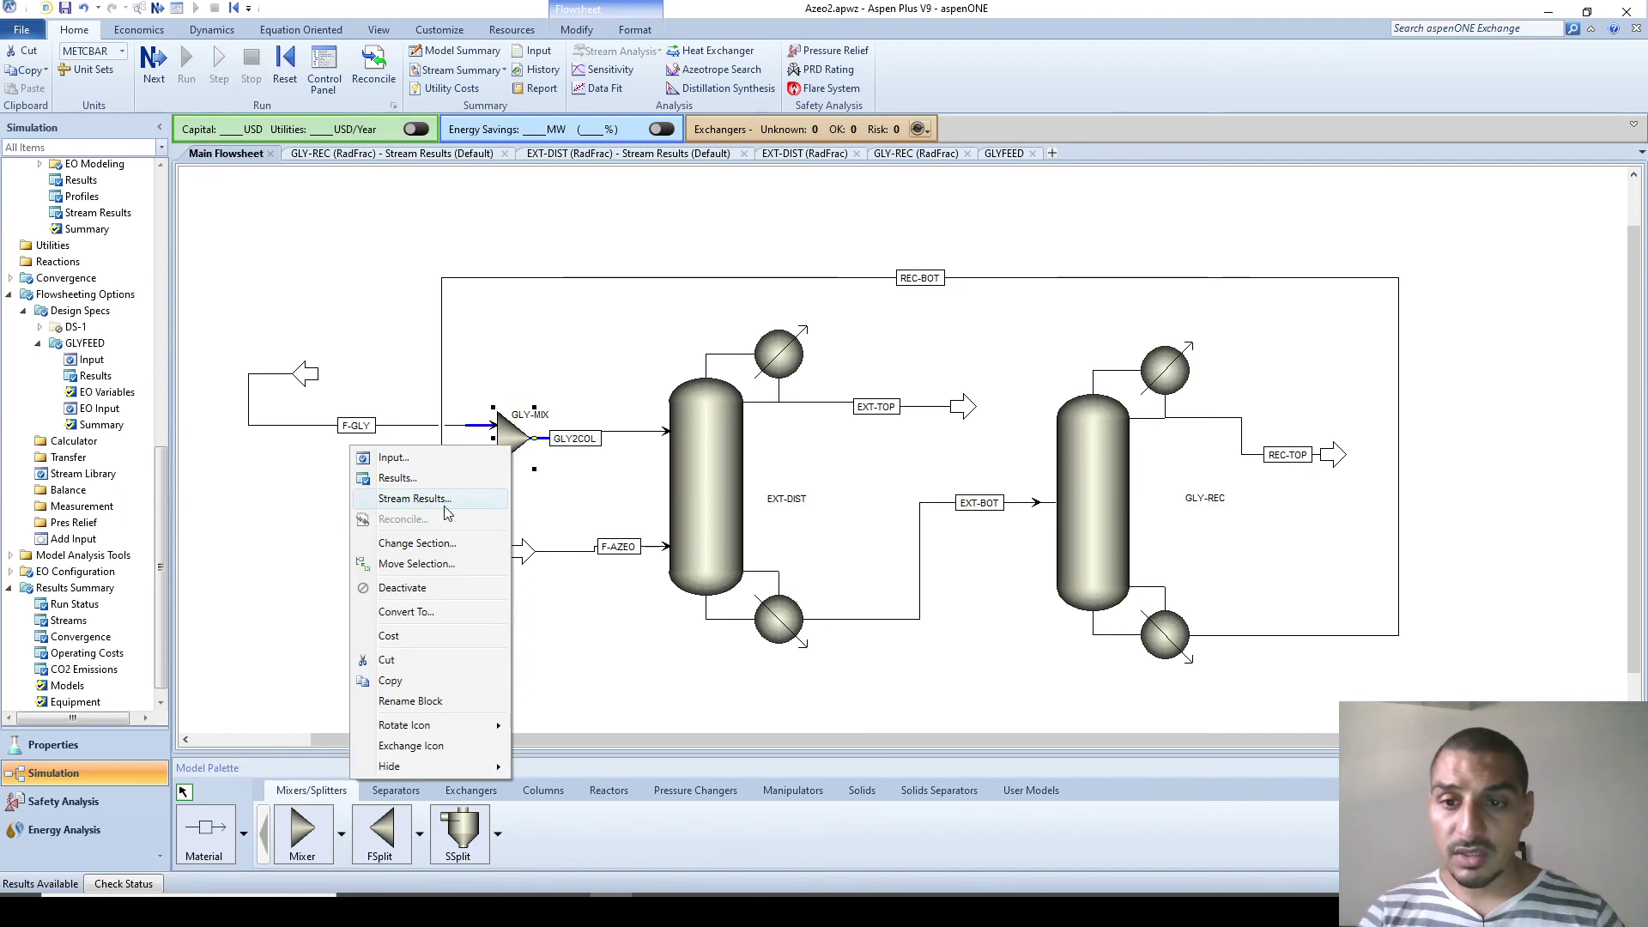
key(Escape)
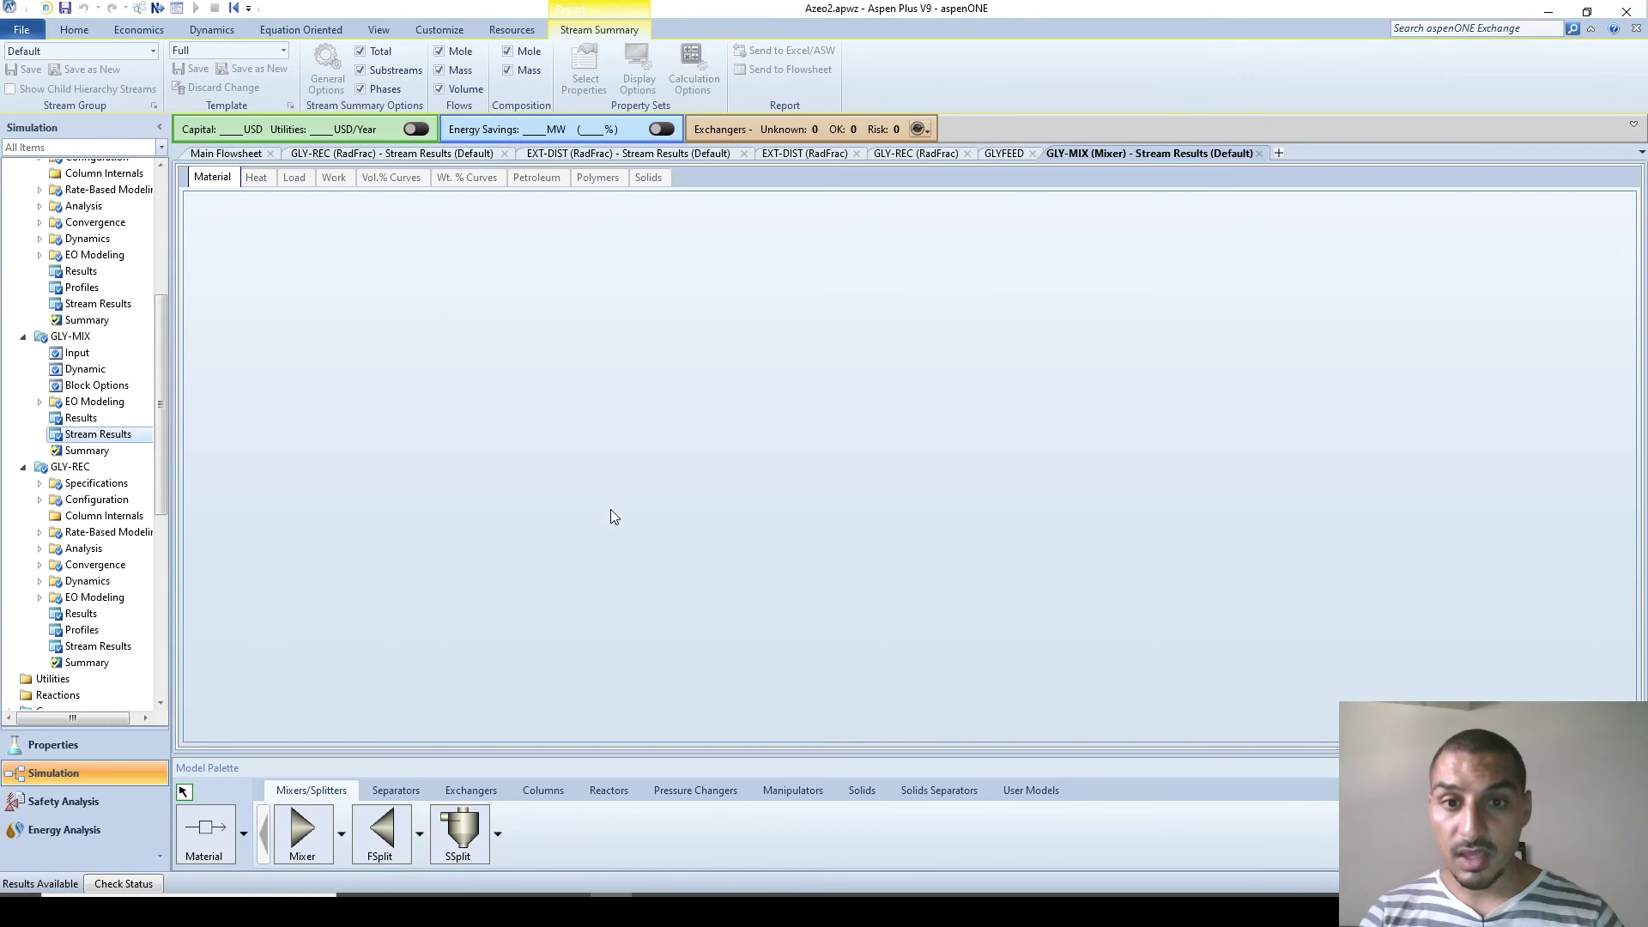
scroll(757, 637, down, 2)
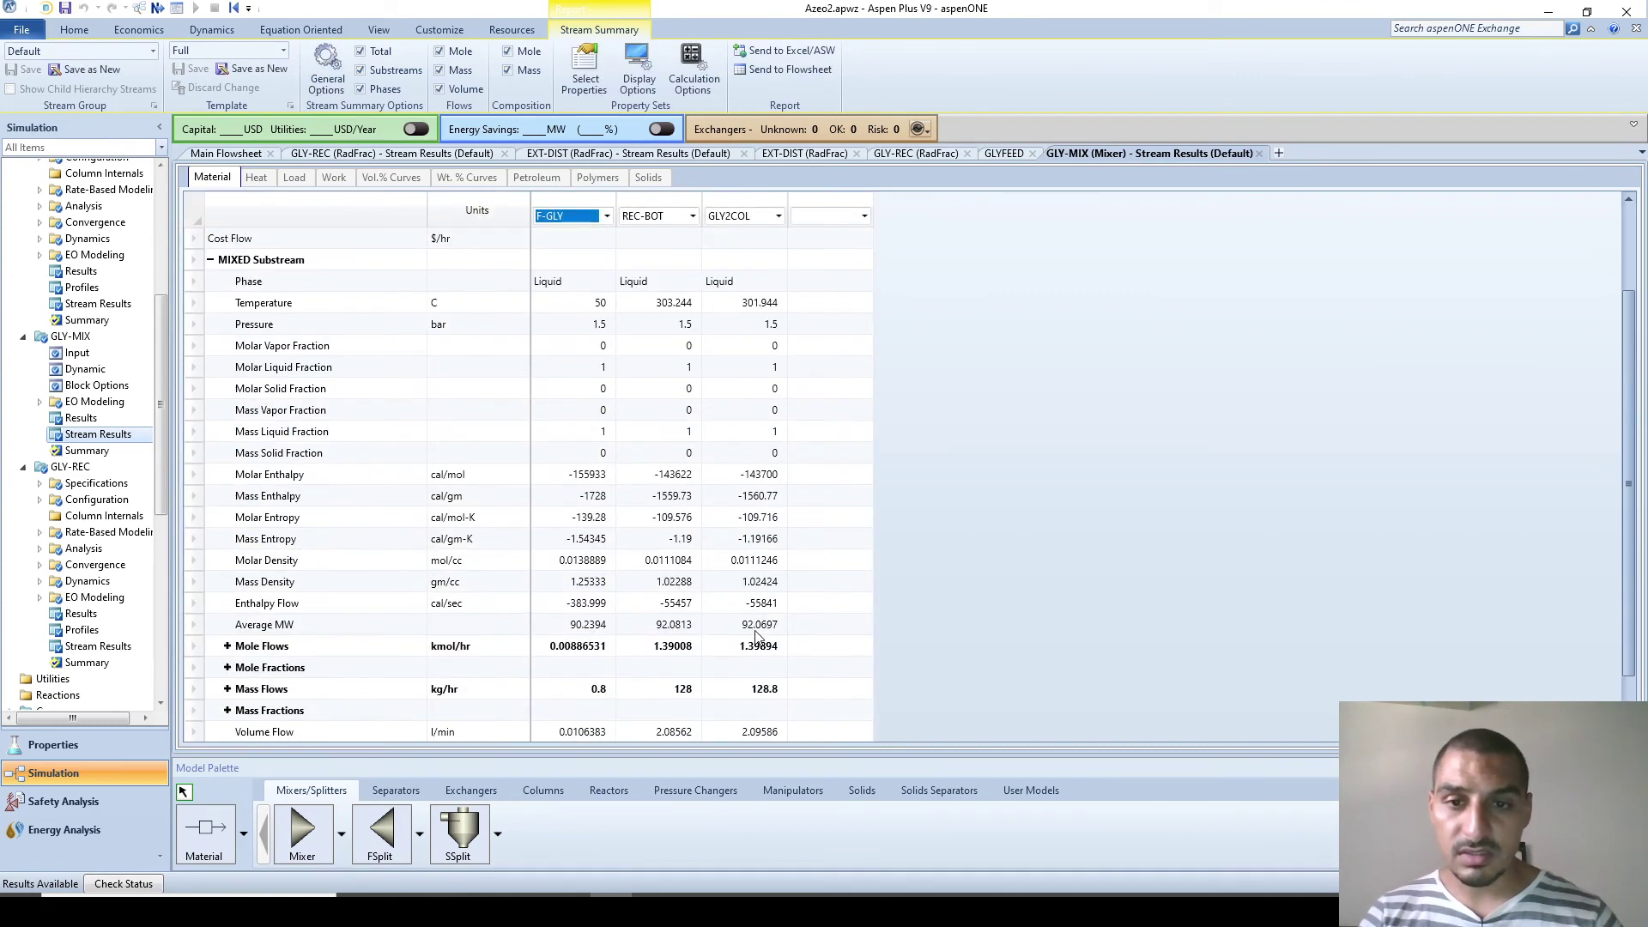
scroll(757, 637, down, 1)
click(663, 635)
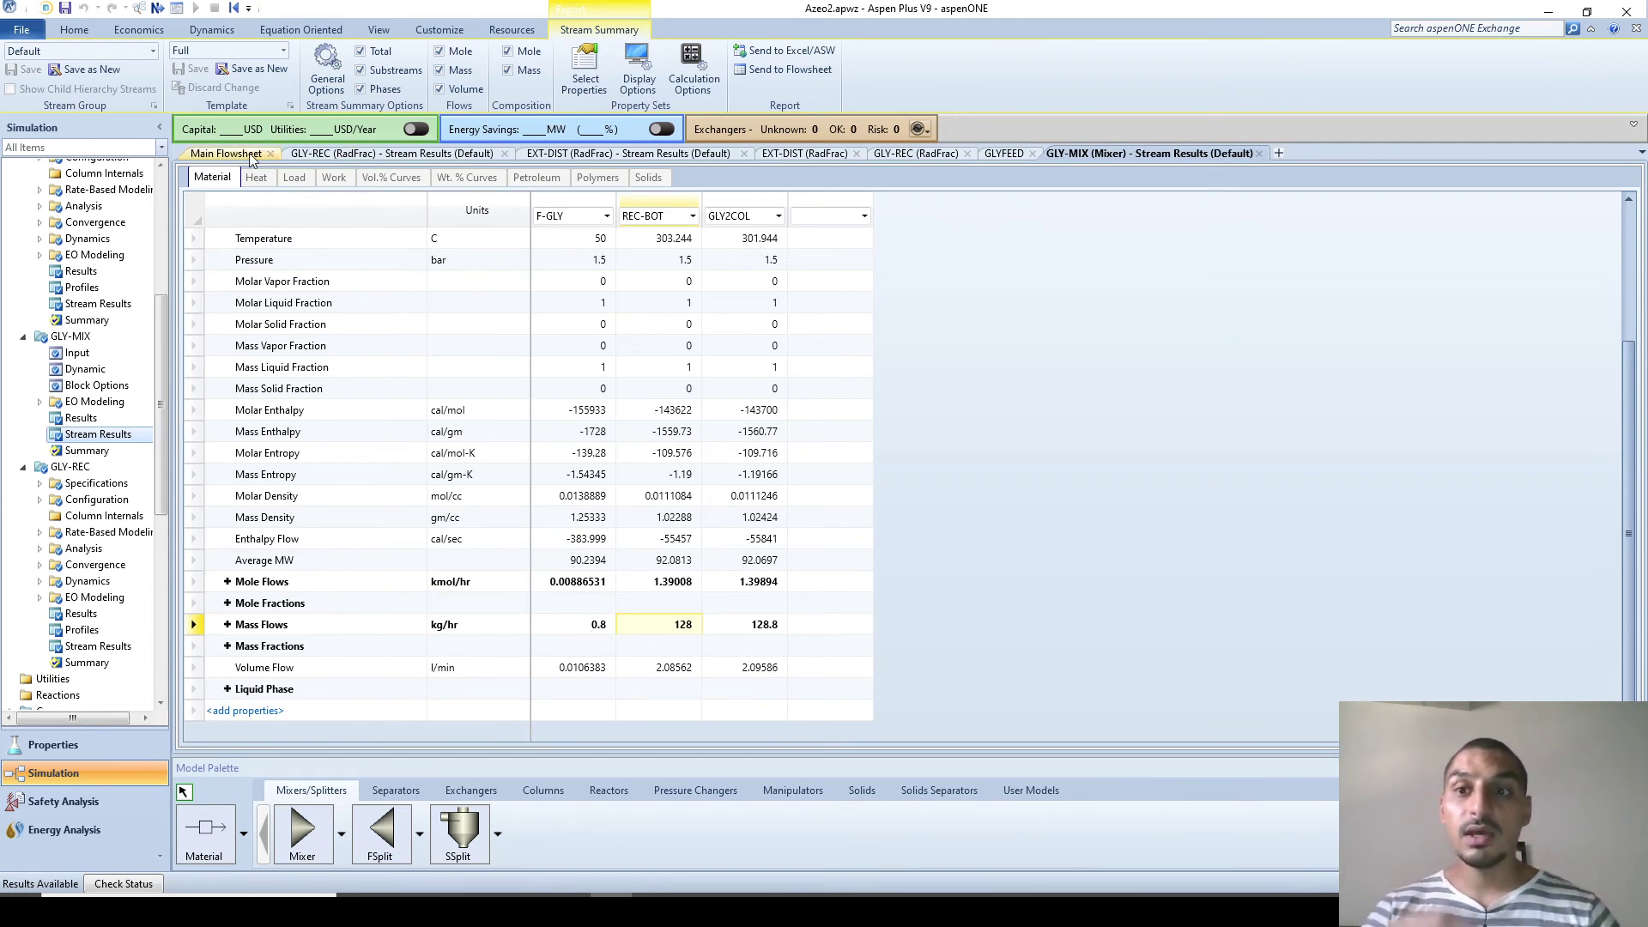
Step: Examine the EXT-DIST stream results for the ethanol mass fraction in EXT-TOP and the glycerol mass fraction in GLY2COL
click(358, 157)
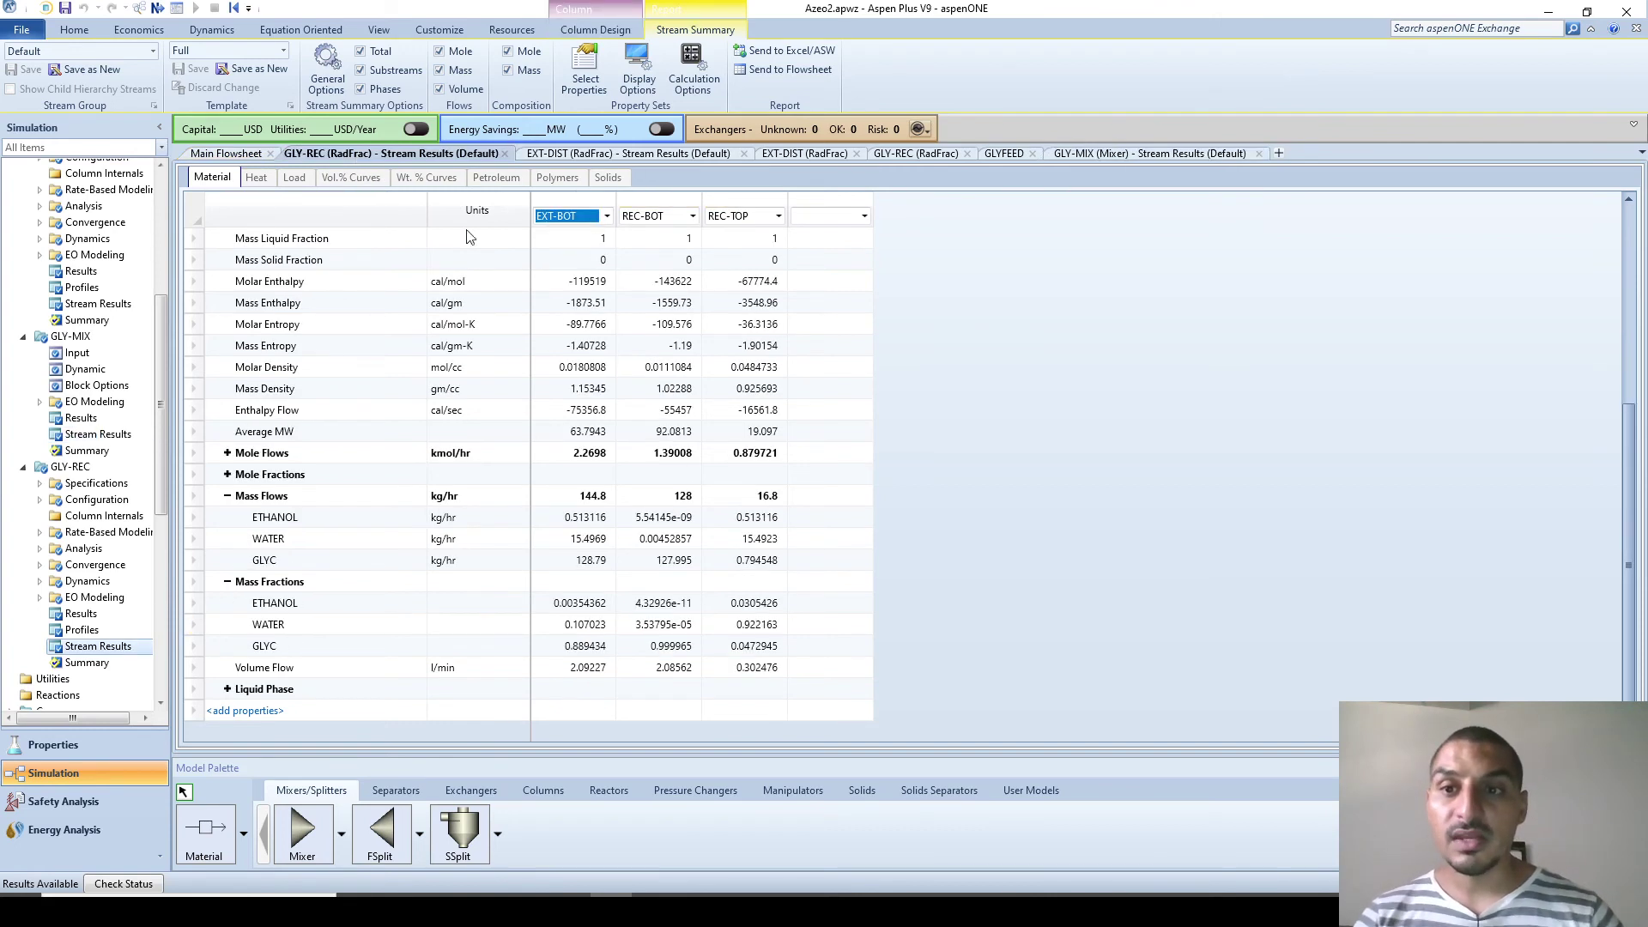
click(646, 155)
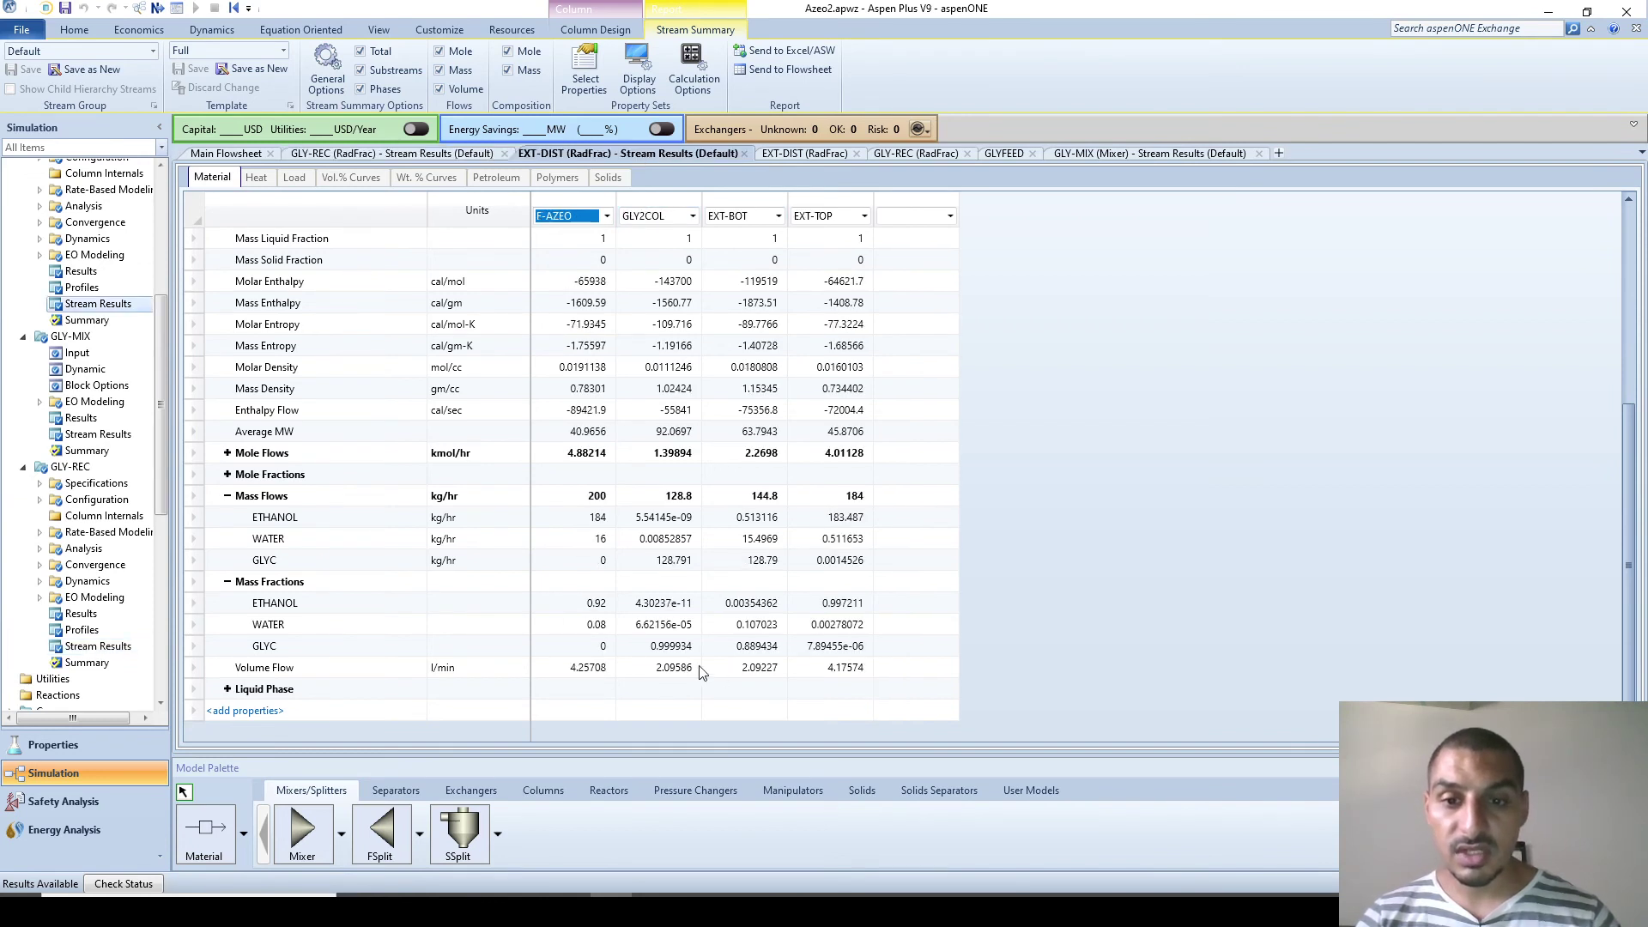
click(667, 209)
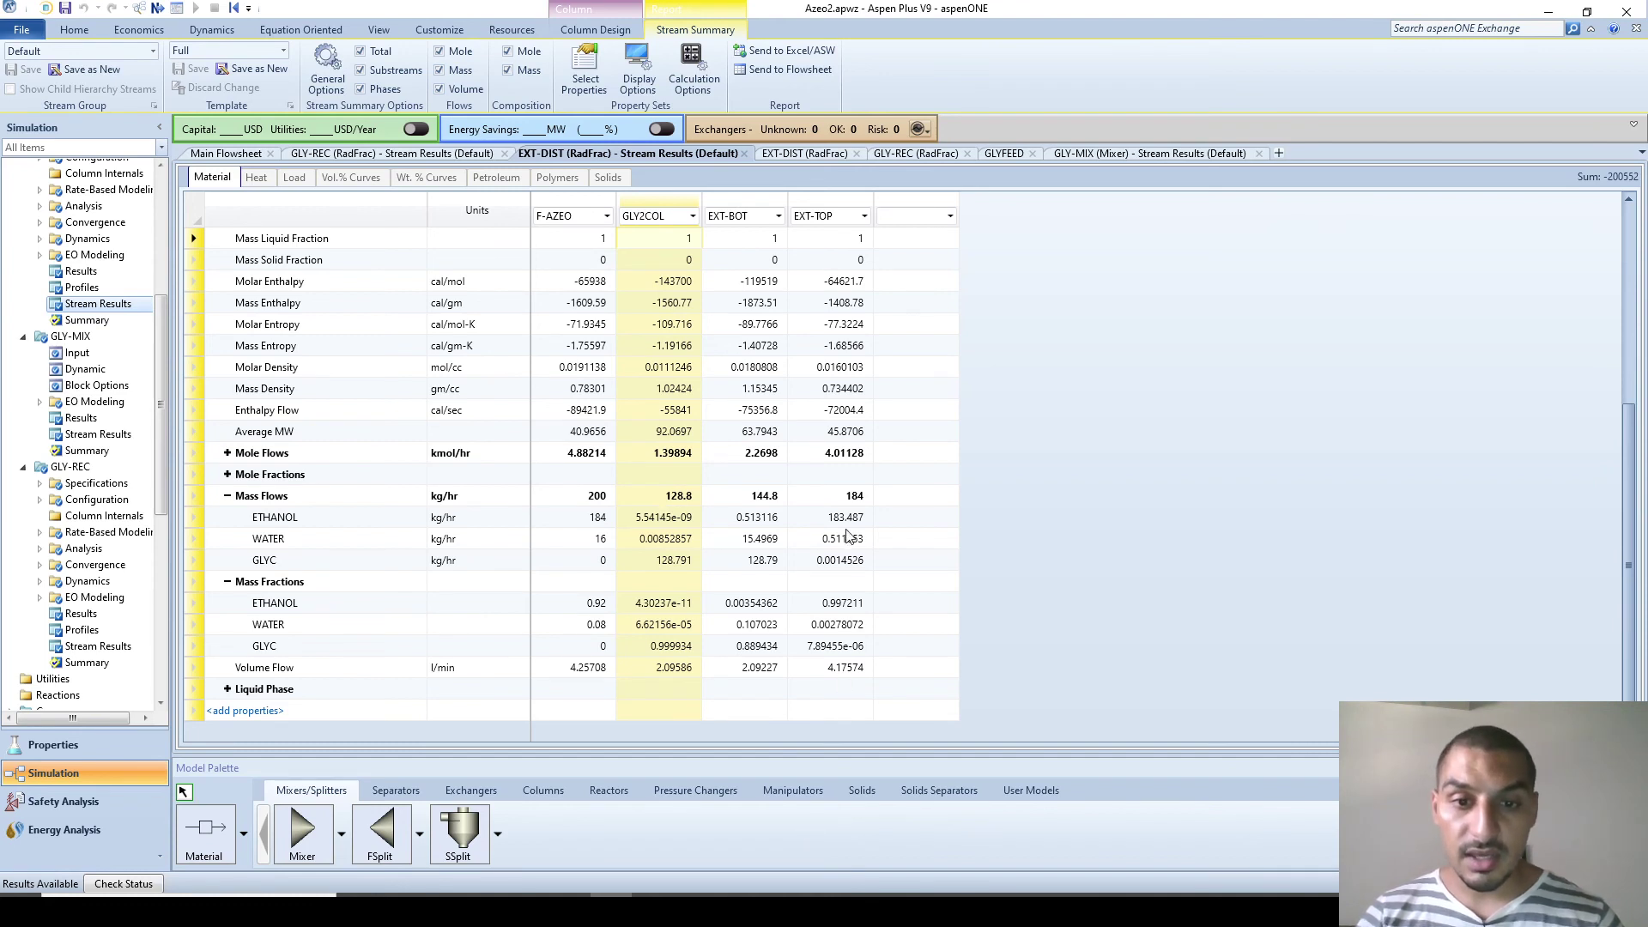
click(847, 604)
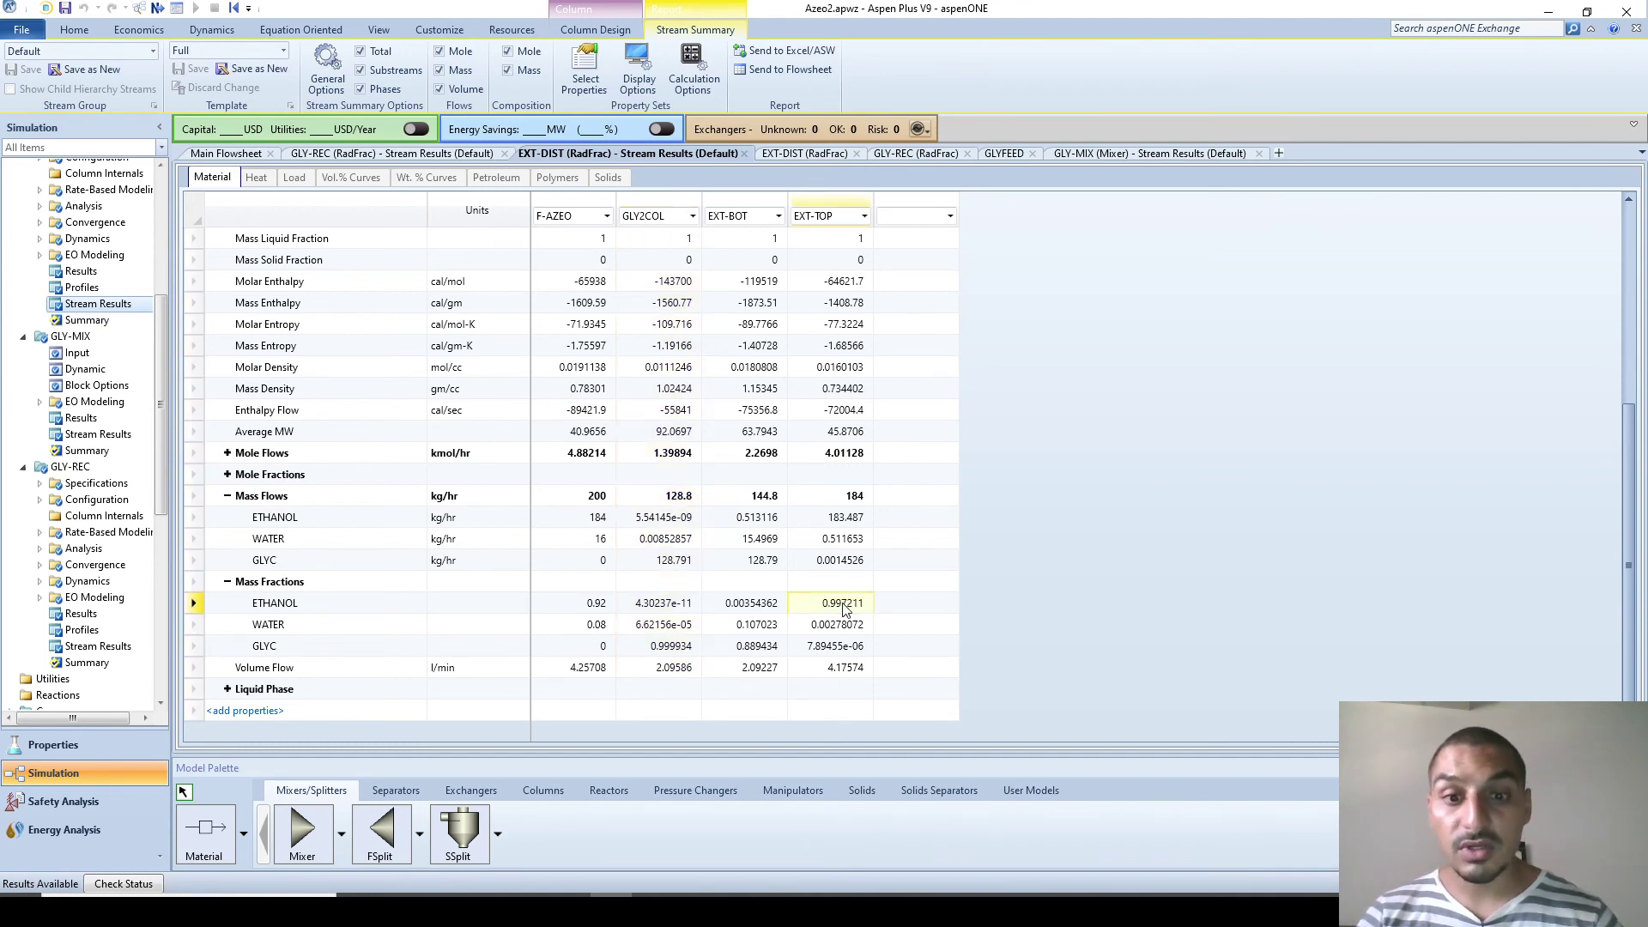
click(666, 646)
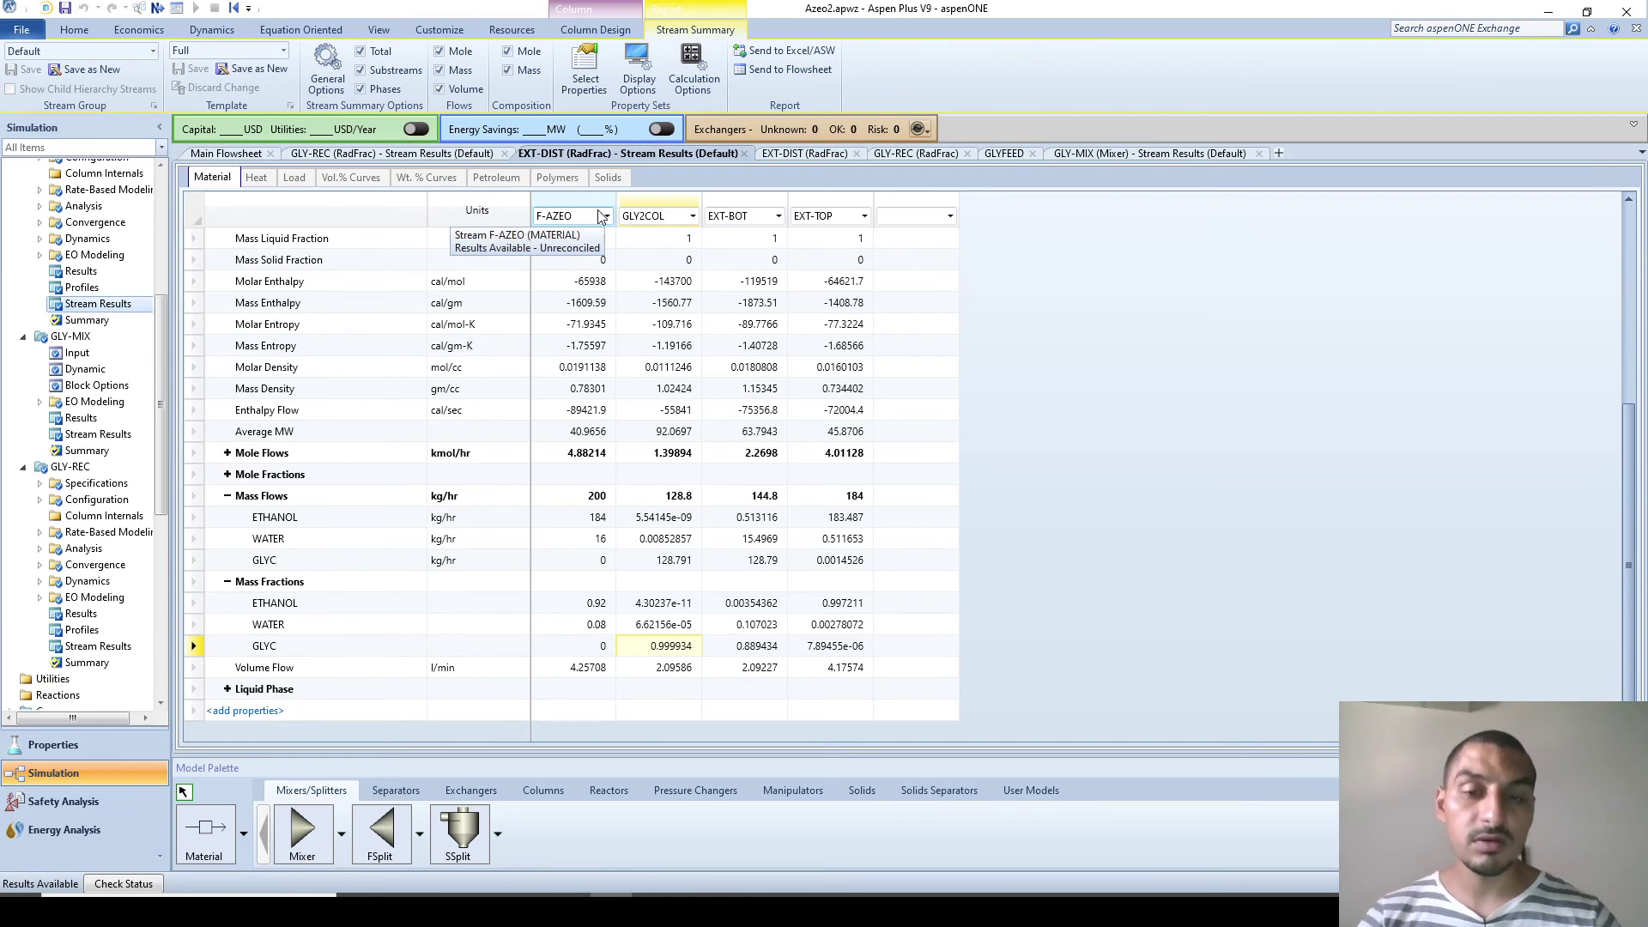
Step: Check the GLY-REC stream results for the REC-BOT mass flow and the water mass flows in EXT-BOT and REC-TOP
click(805, 154)
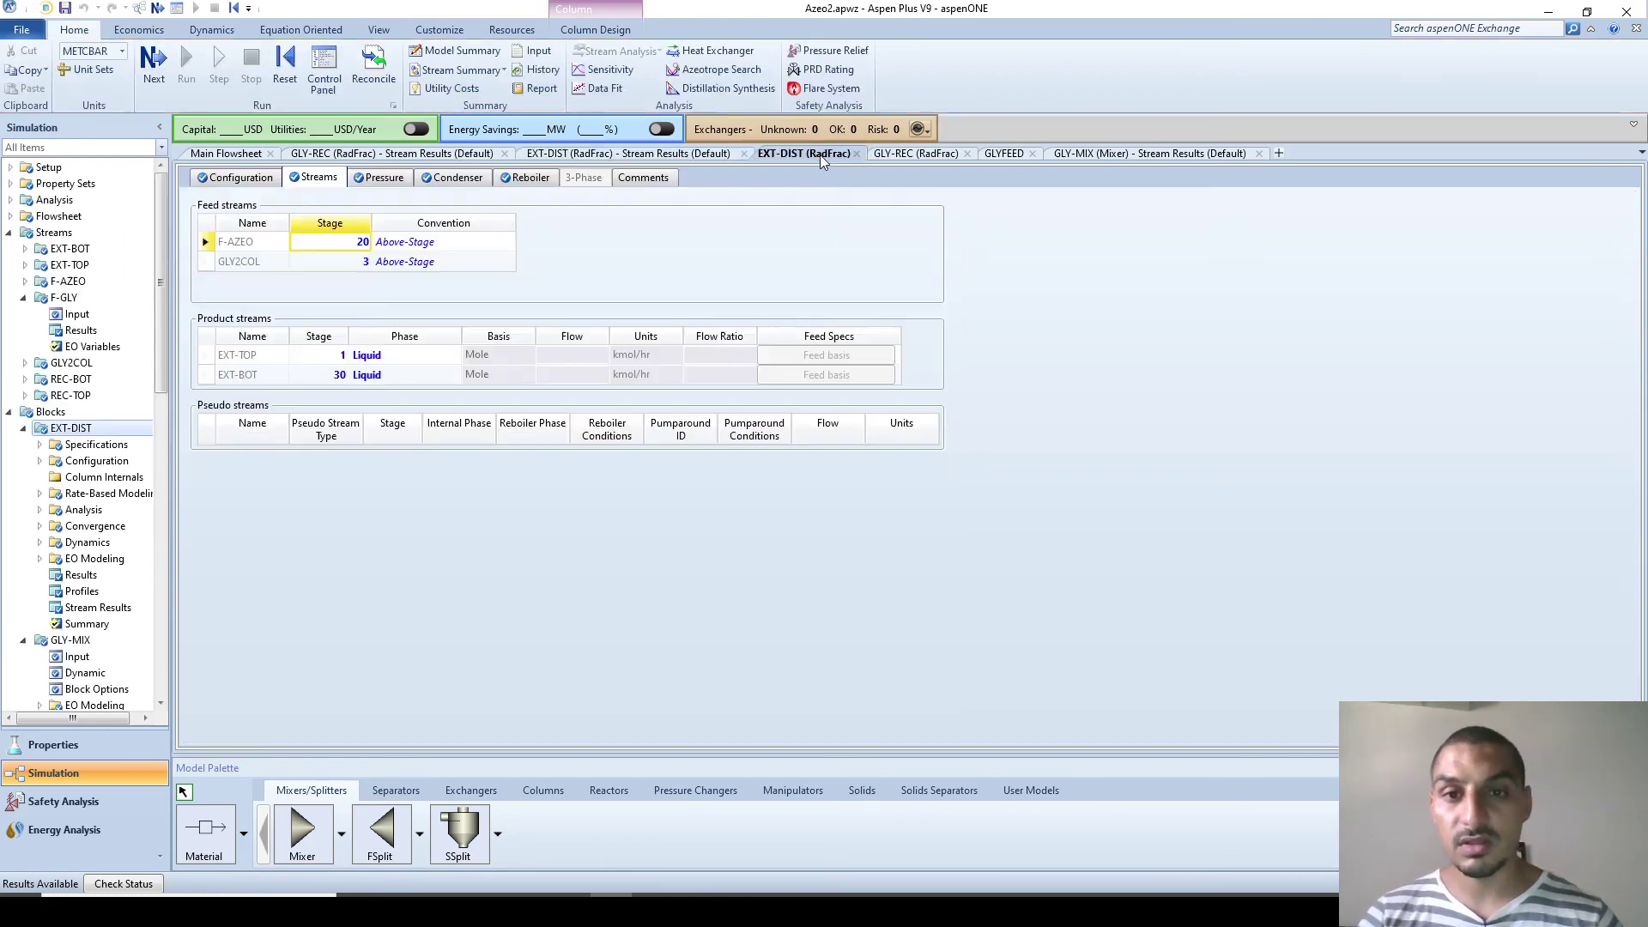
click(650, 154)
click(465, 153)
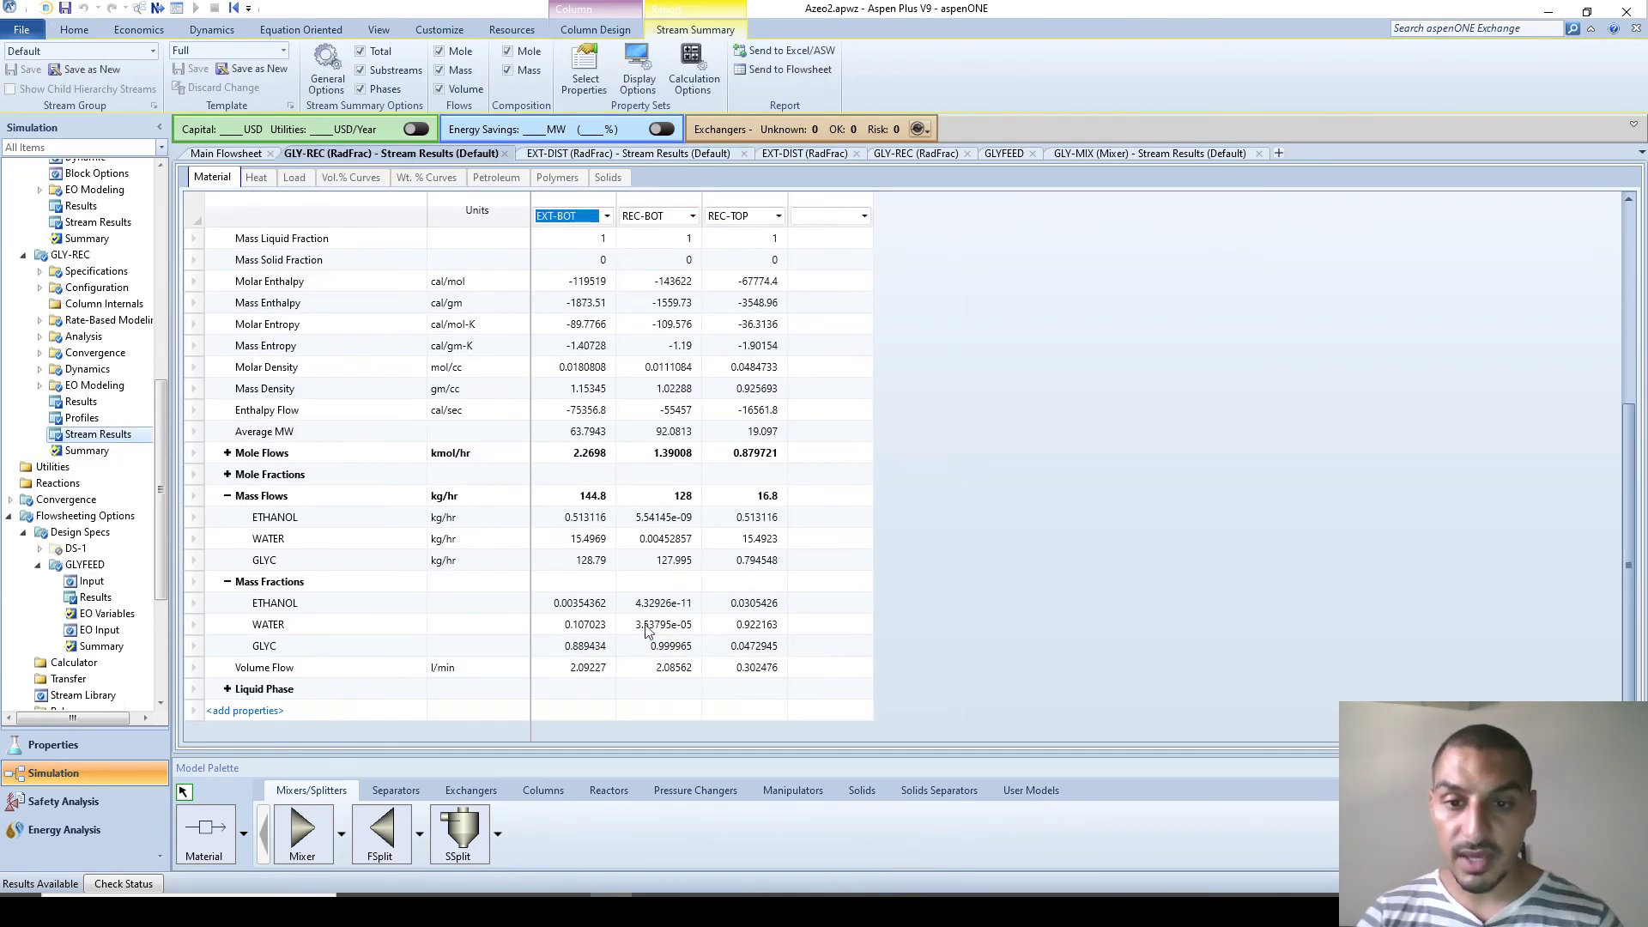
click(670, 500)
click(588, 541)
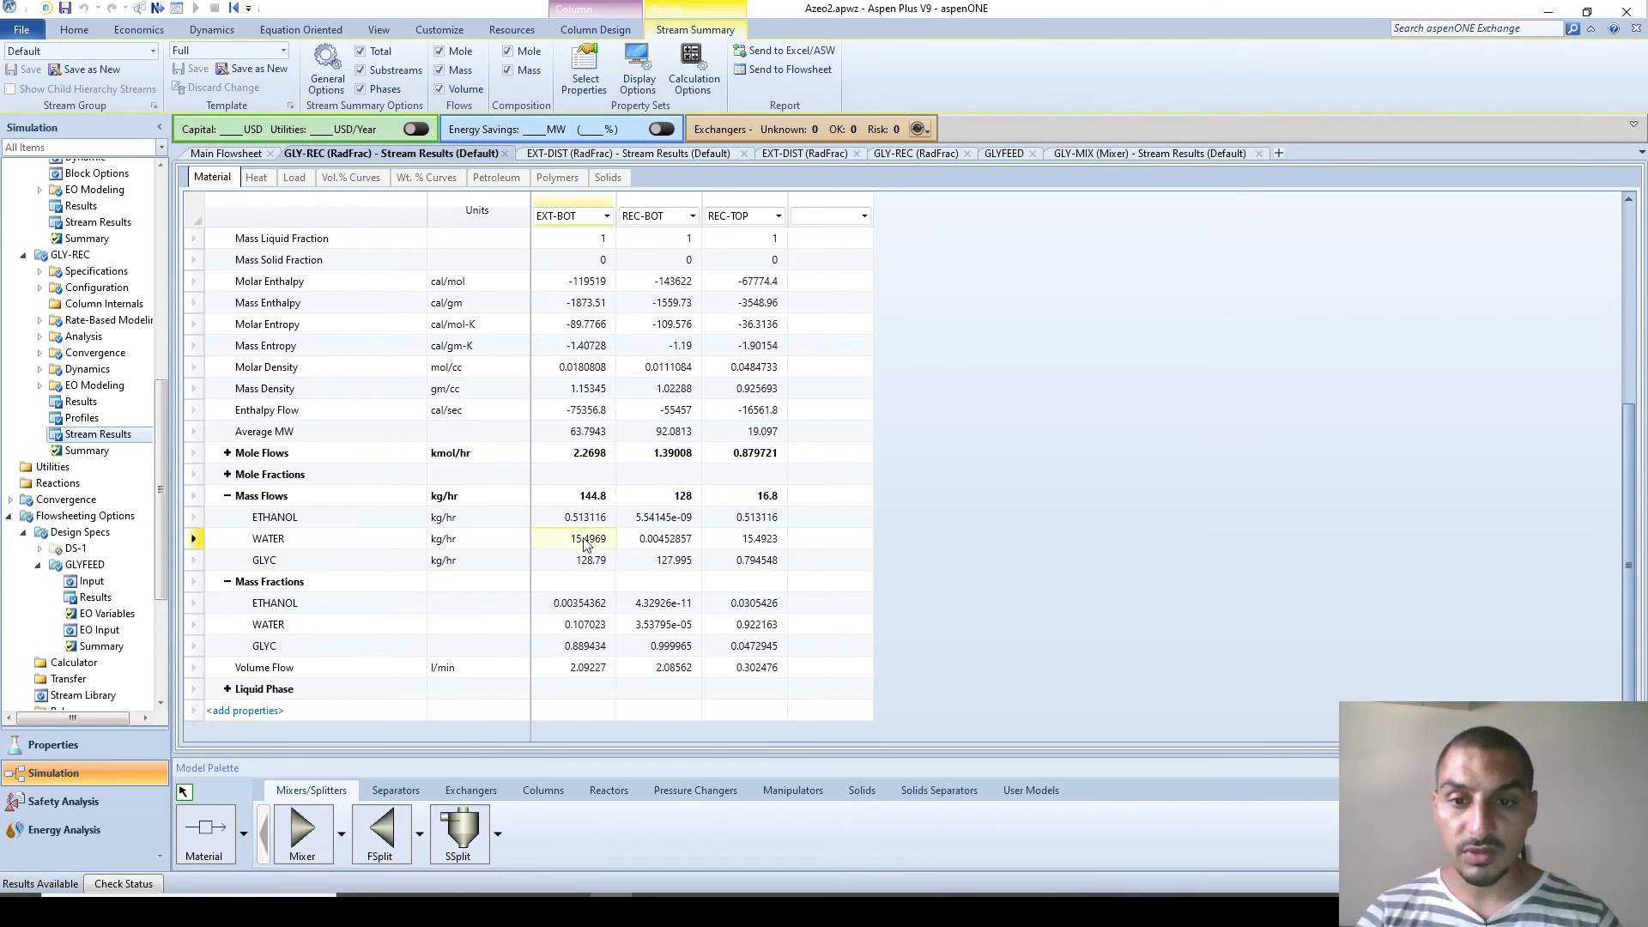
click(743, 541)
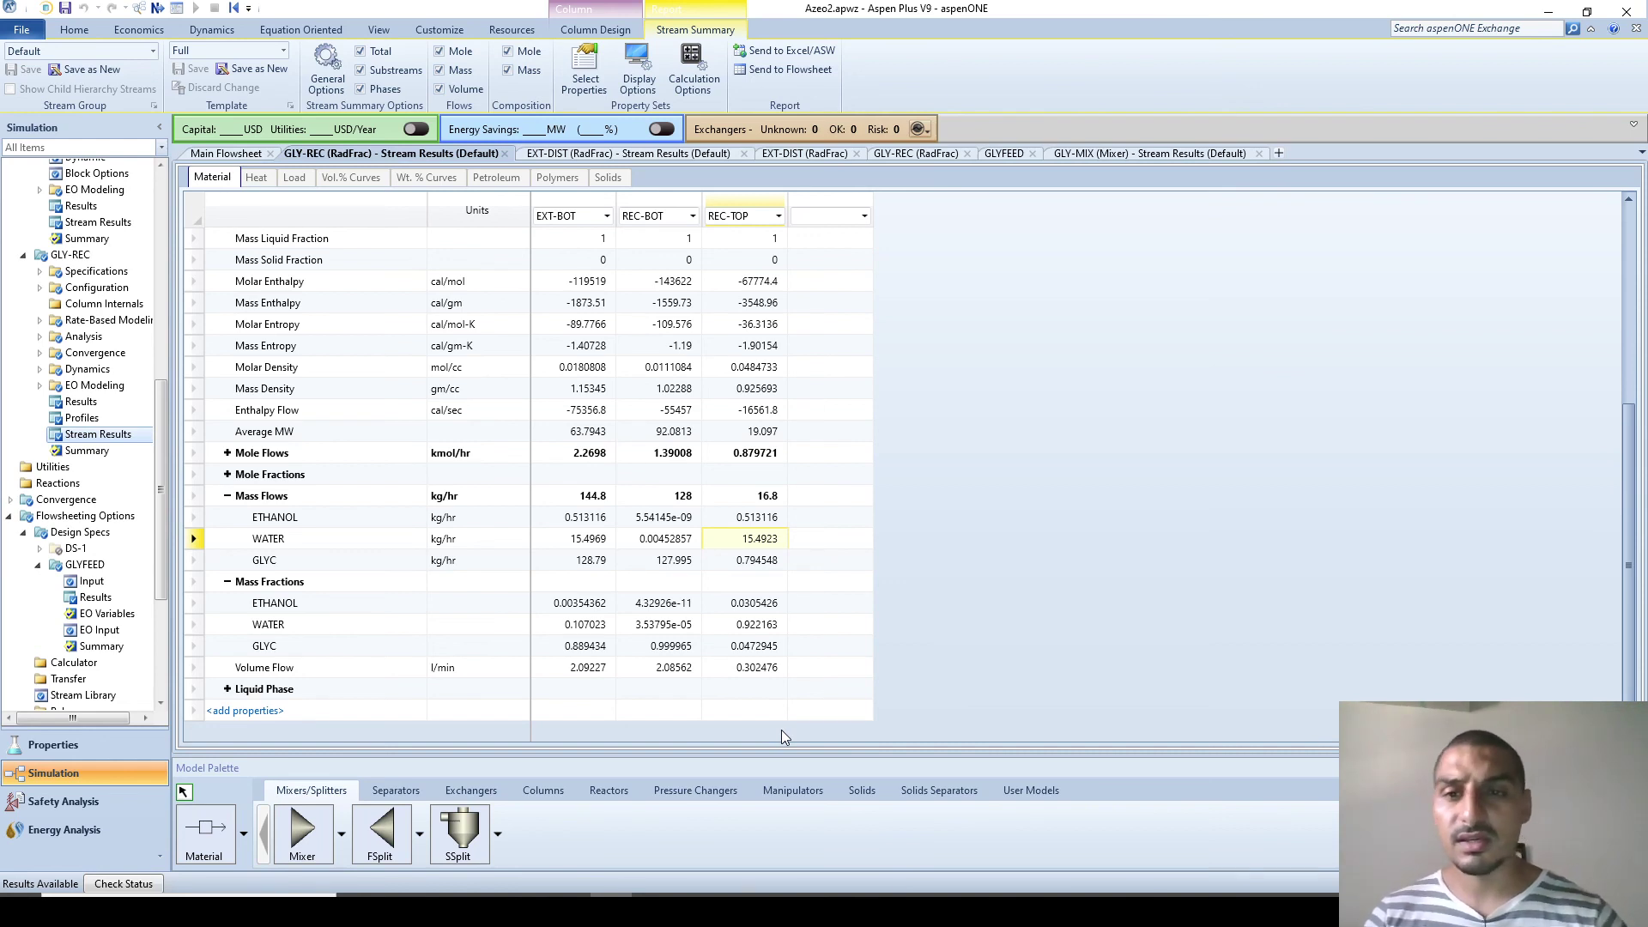
Step: Return to the main flowsheet and review the finished process around the EXT-TOP product stream
click(226, 154)
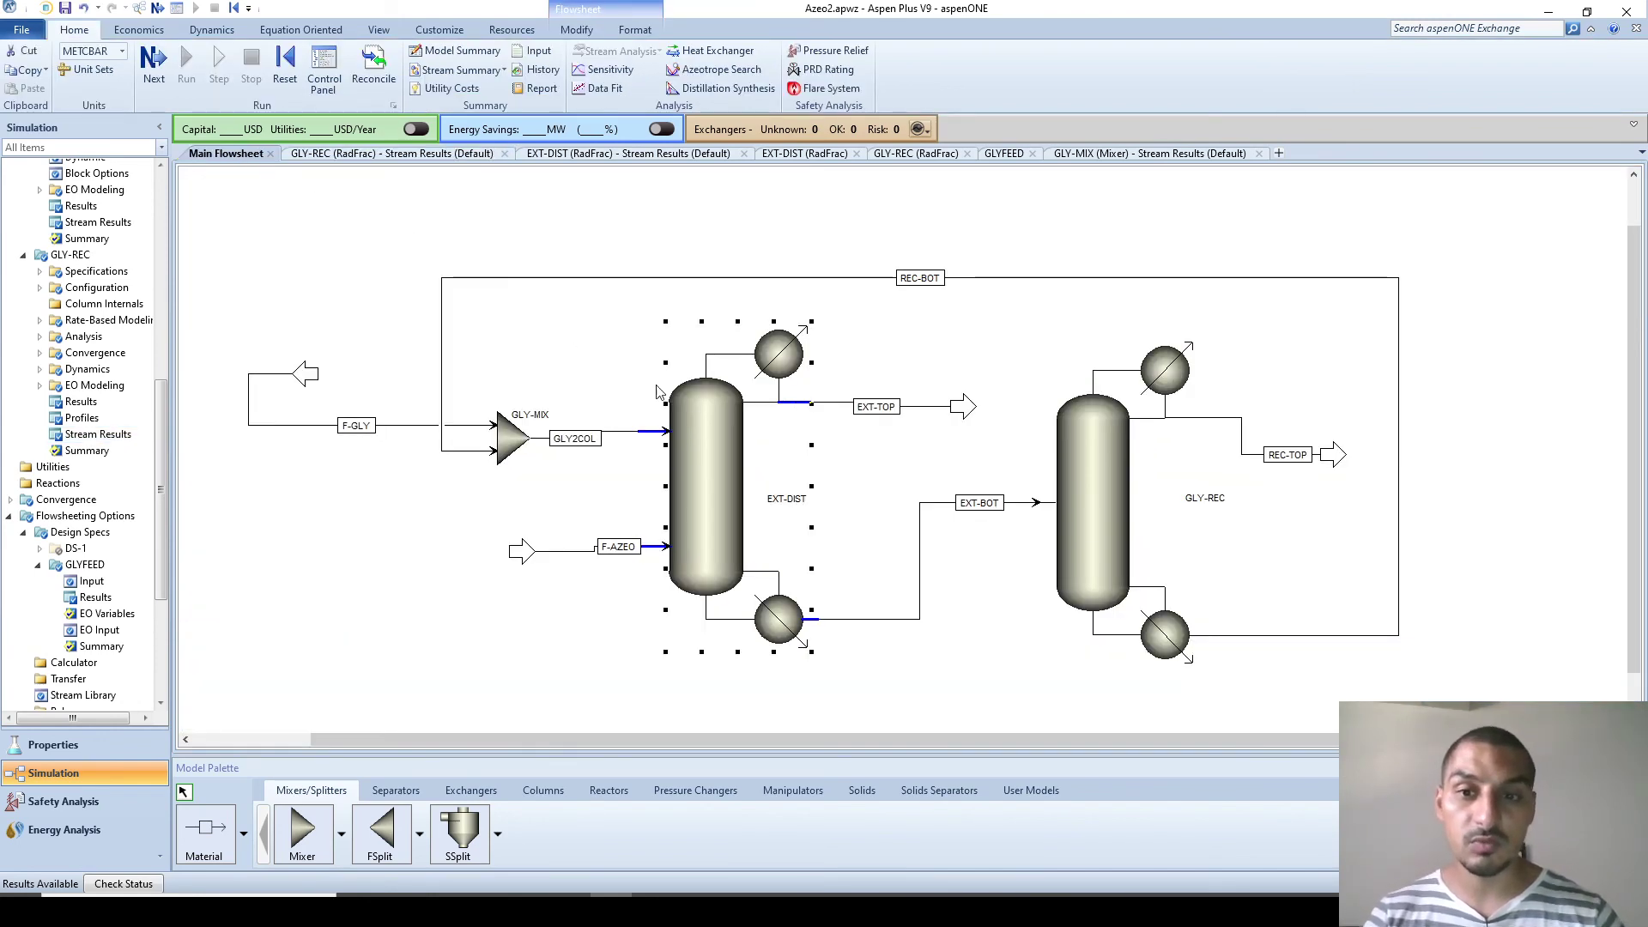
click(918, 406)
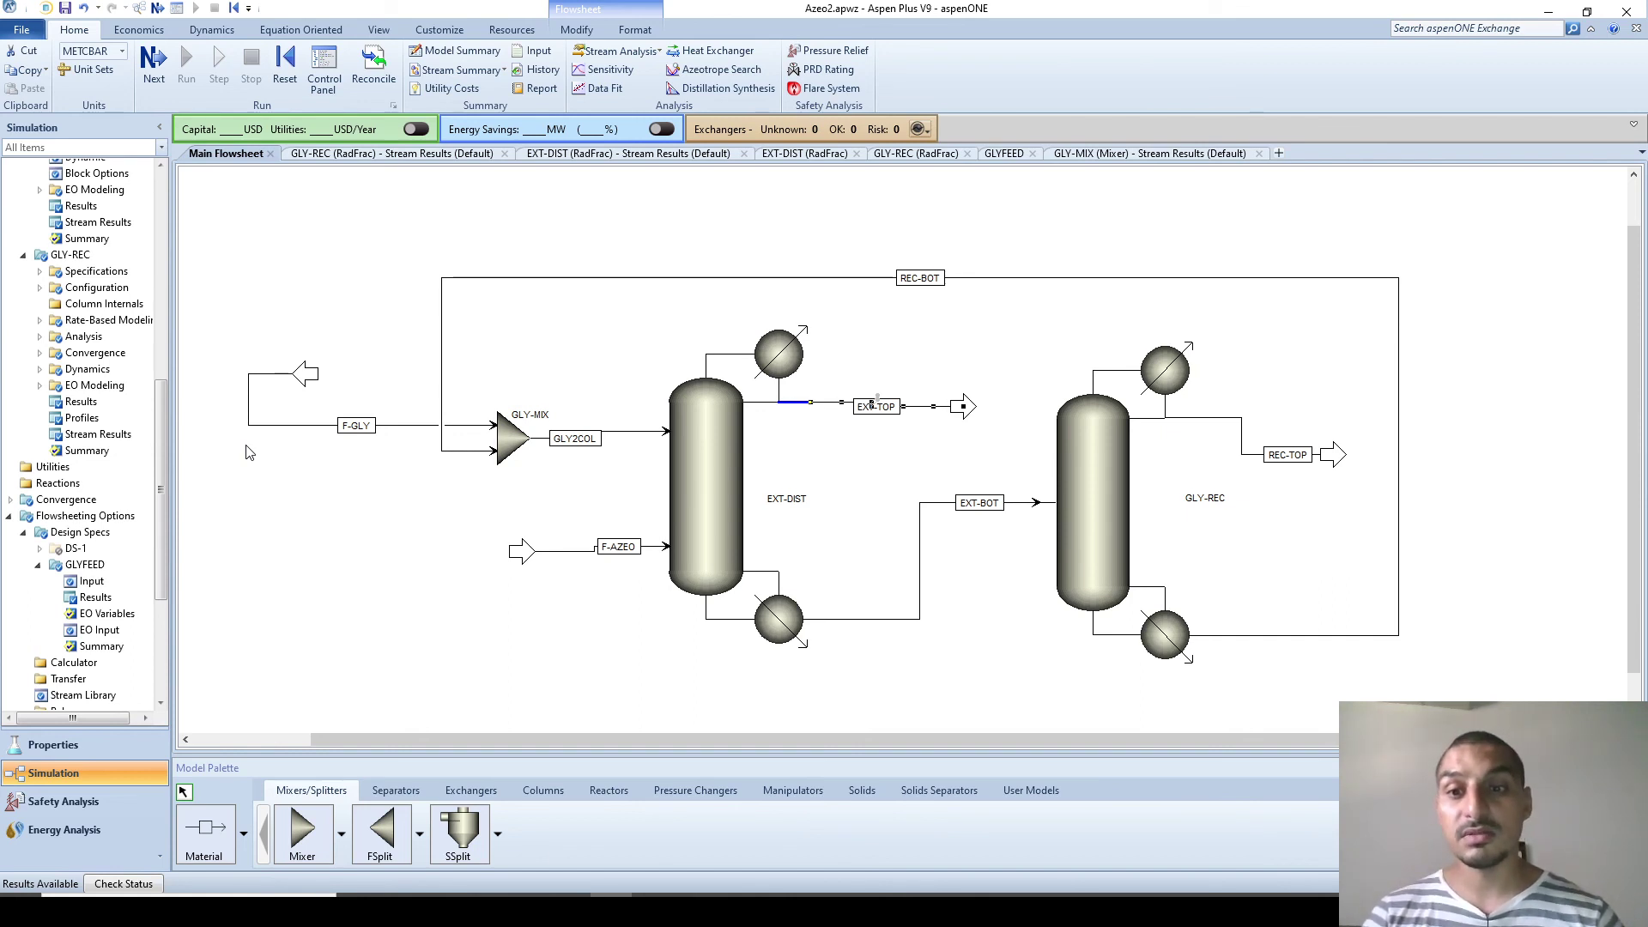
click(309, 511)
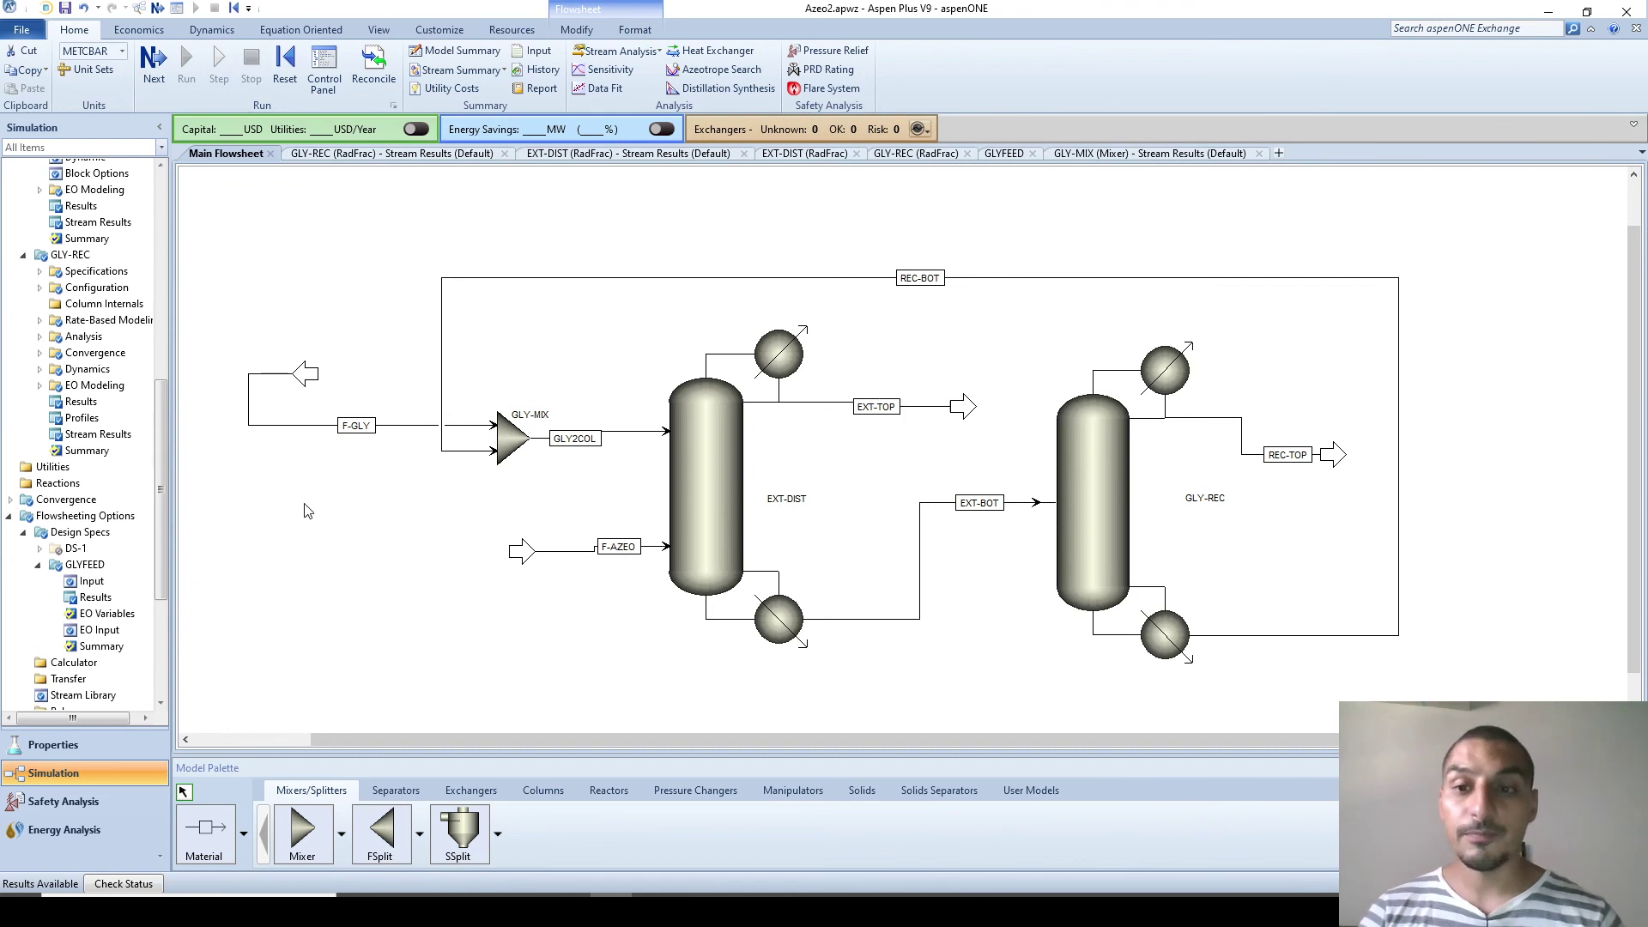